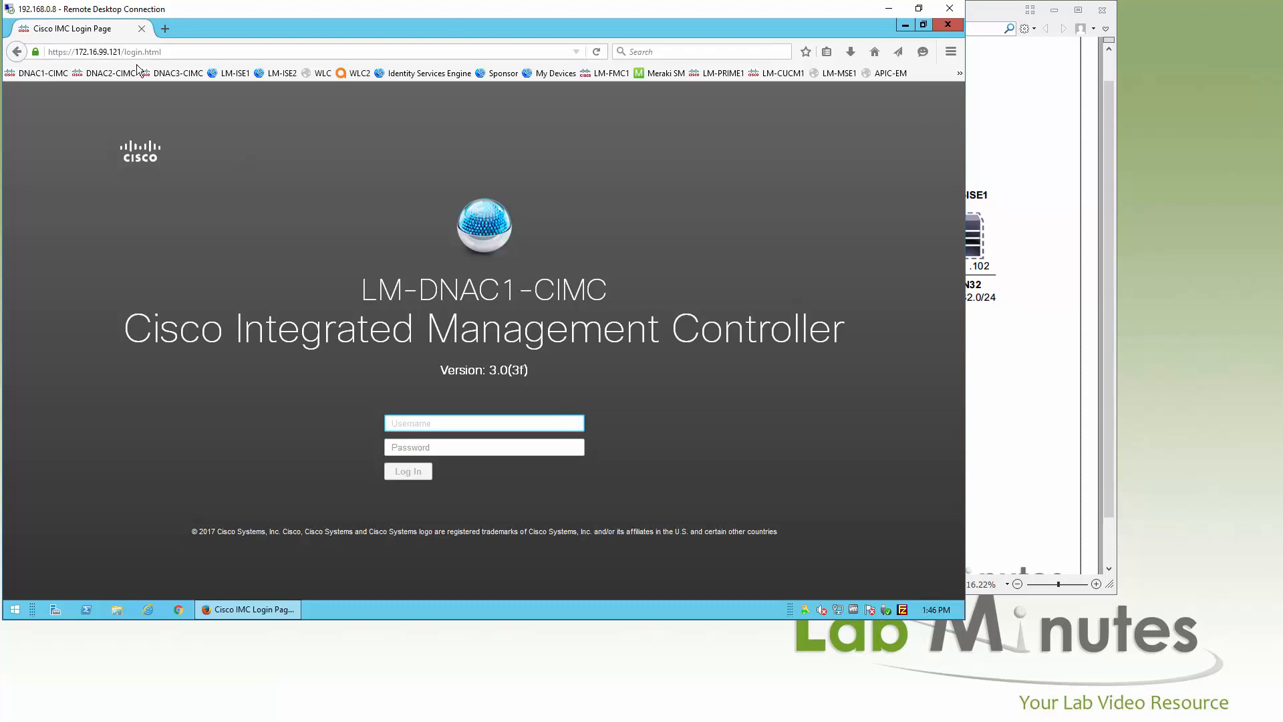
Step: Log in to LM-DNAC1-CIMC as admin, re-entering the corrected password after the first attempt fails
click(1043, 297)
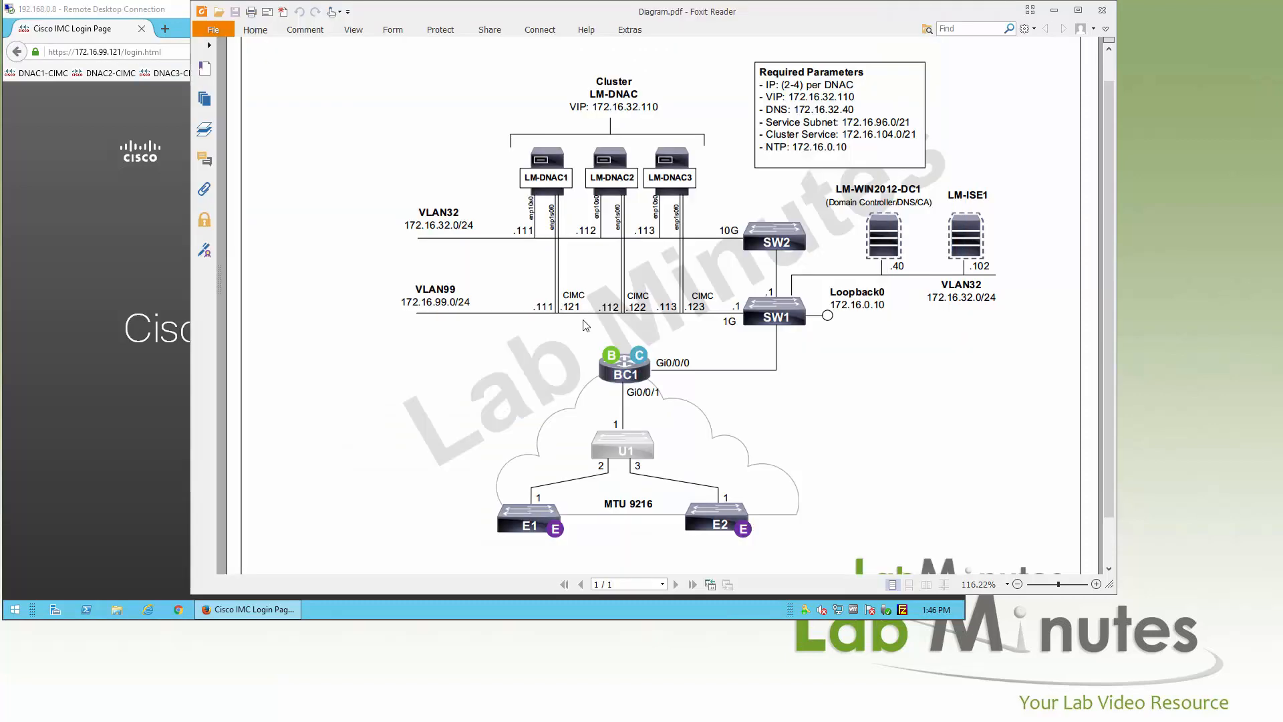
click(135, 377)
click(493, 423)
text(admin)
key(Tab)
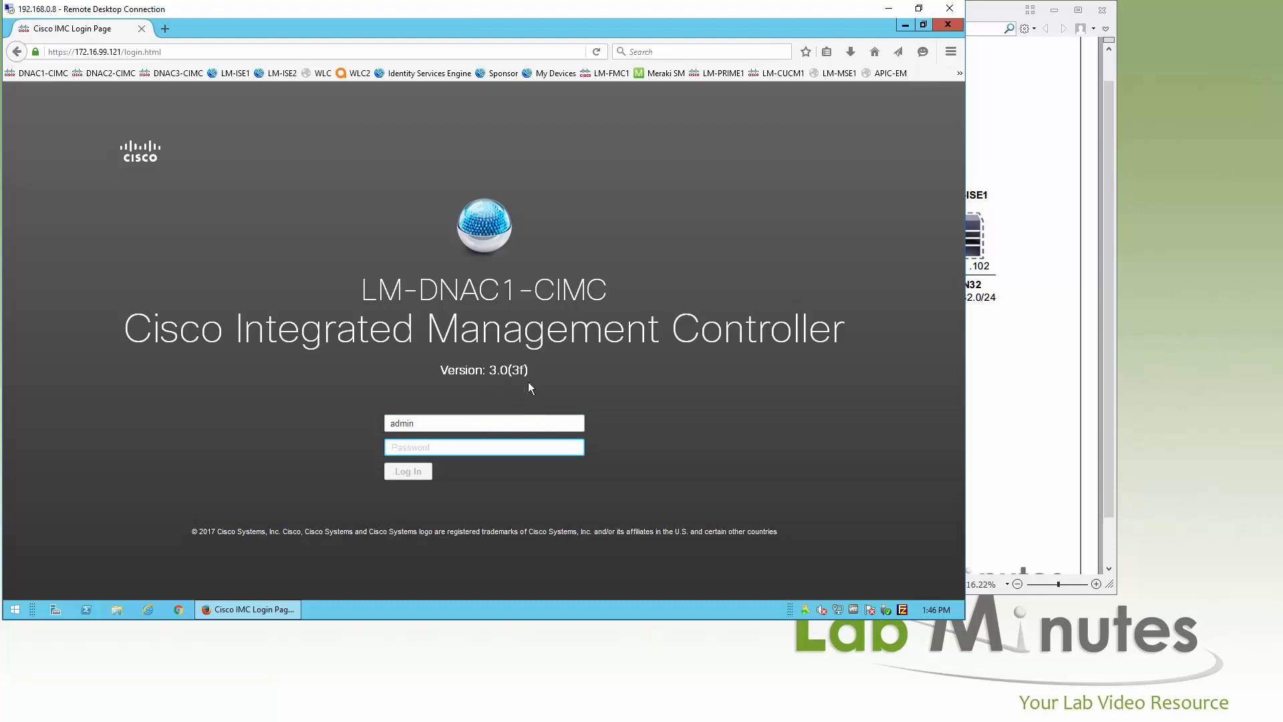
text(Password123)
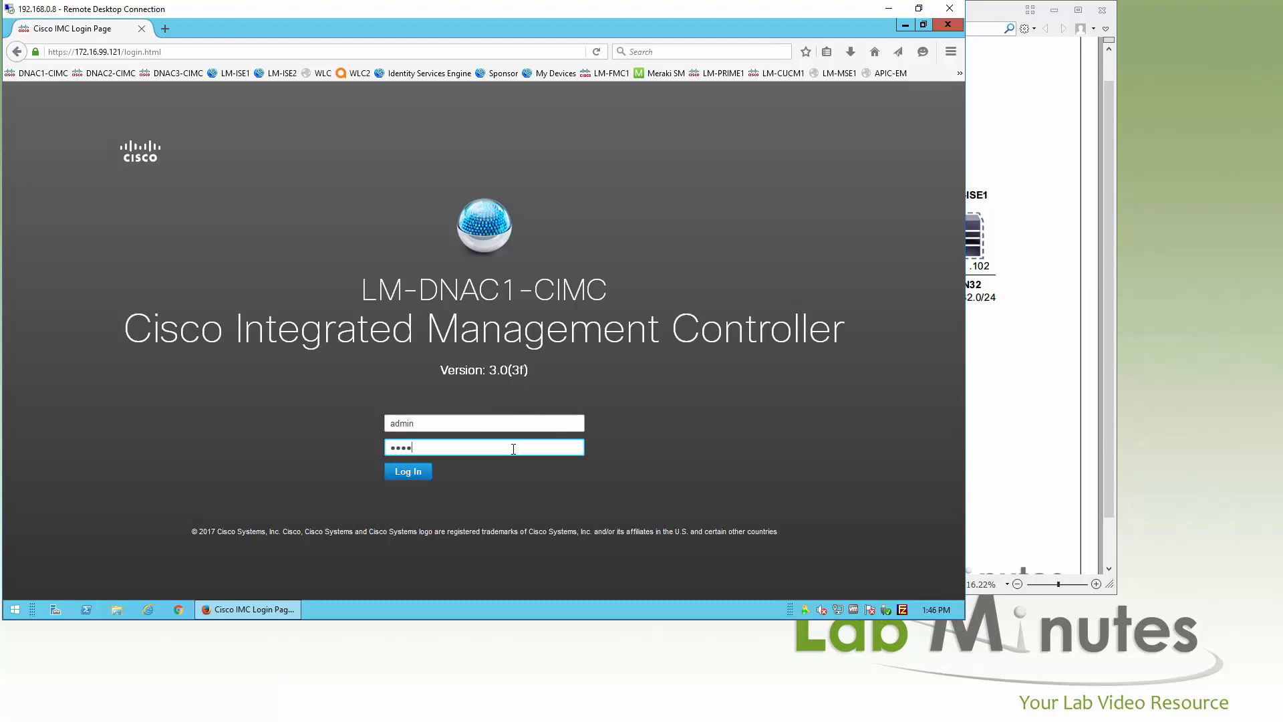
key(Return)
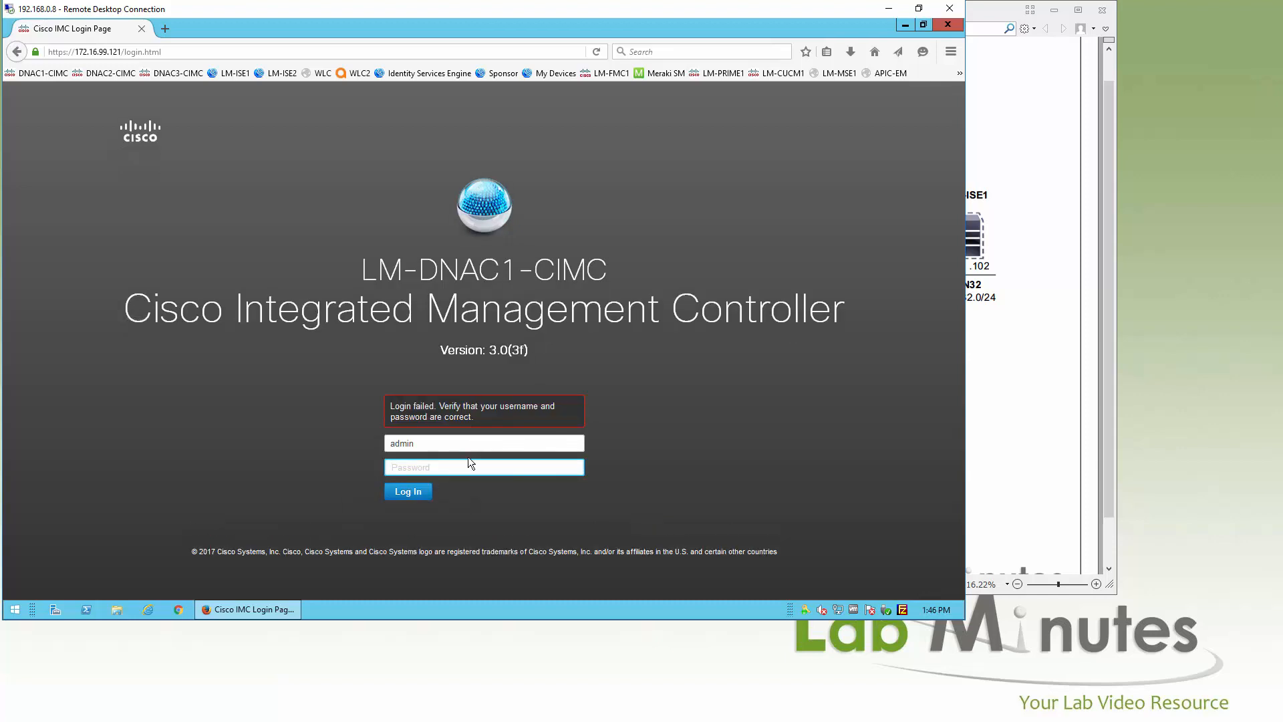
text(Cisco123!)
key(Return)
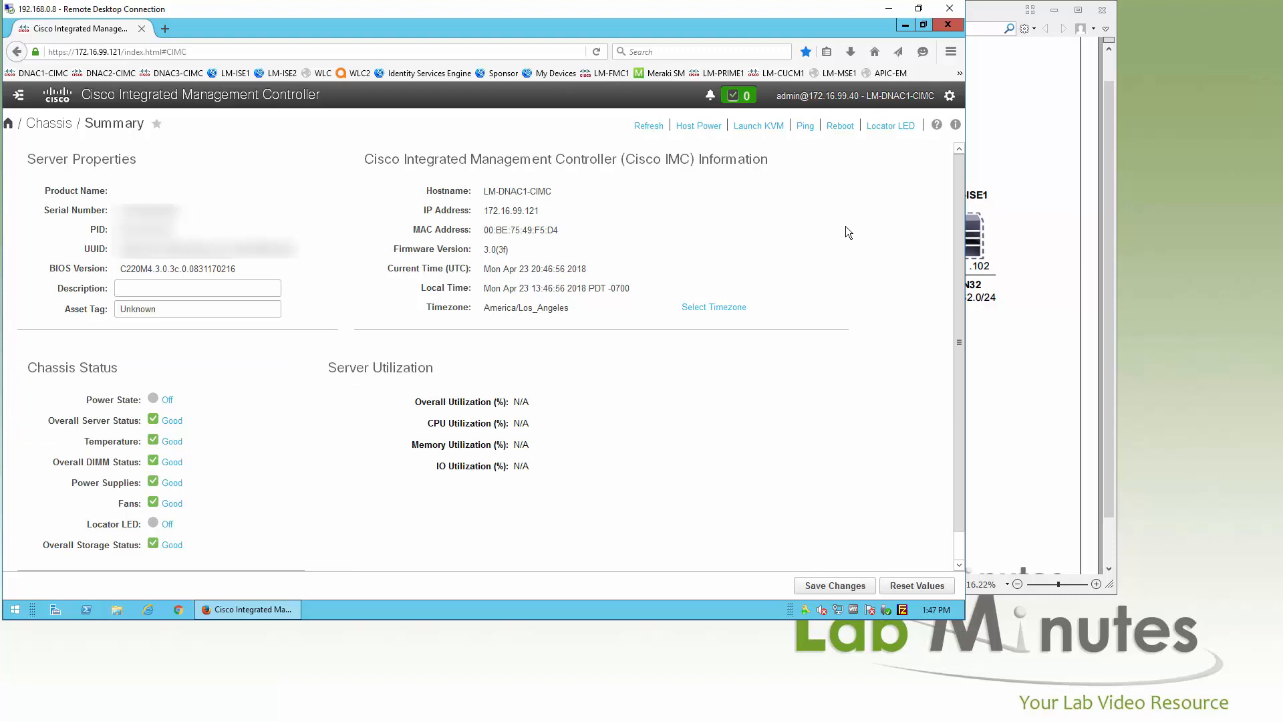
Step: Launch KVM from the LM-DNAC1-CIMC Chassis Summary to reveal the Java and HTML console options
click(760, 127)
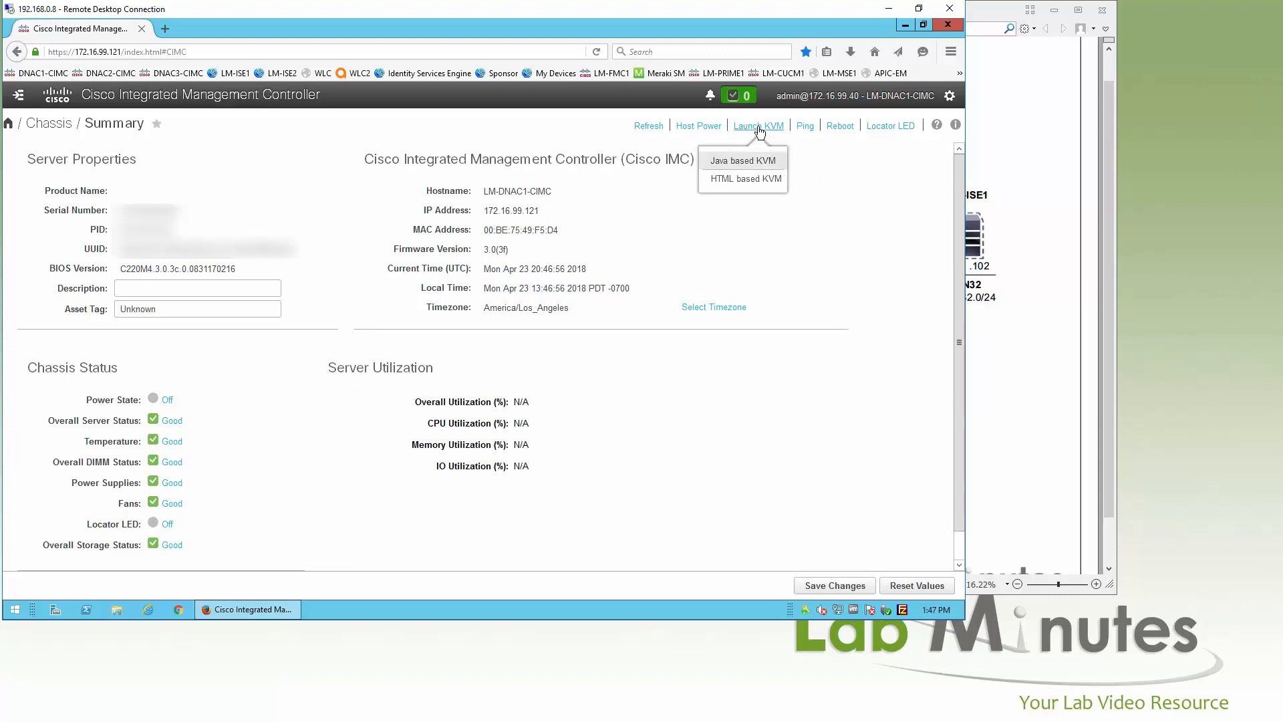
Step: Start the HTML-based KVM console via the kvmViewer link and minimize the CIMC management page
click(757, 181)
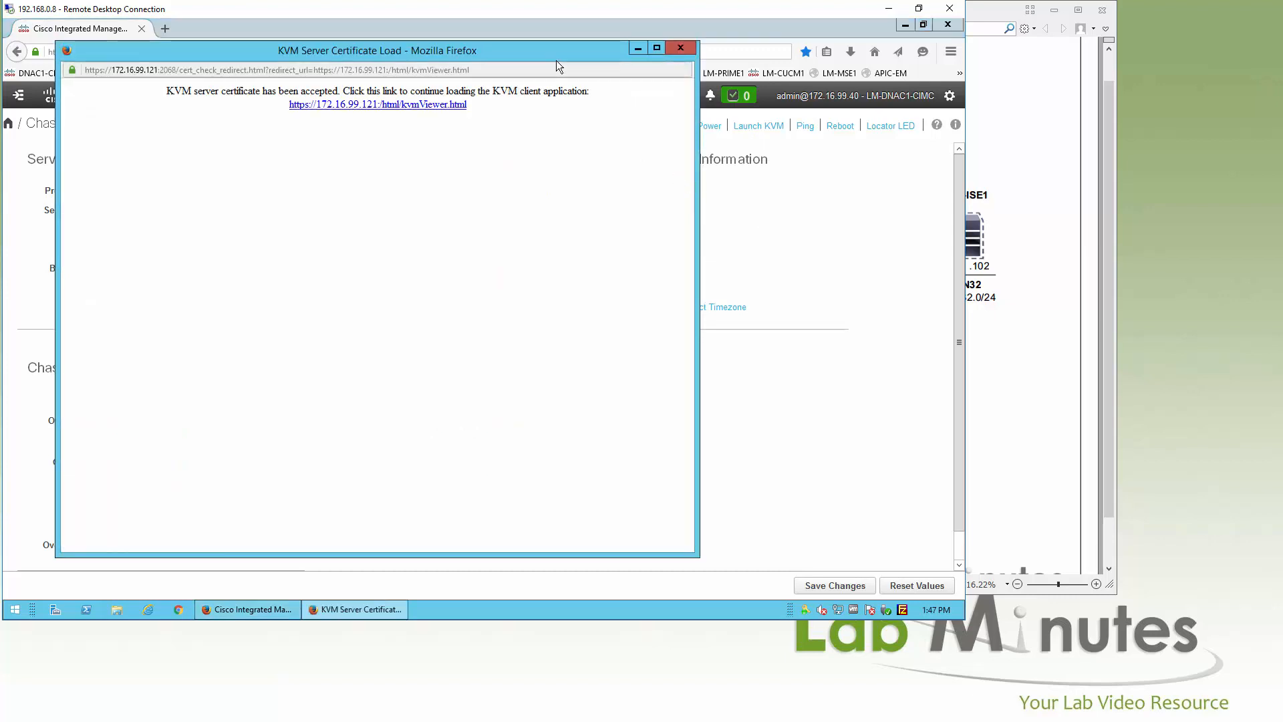
drag(592, 52, 655, 58)
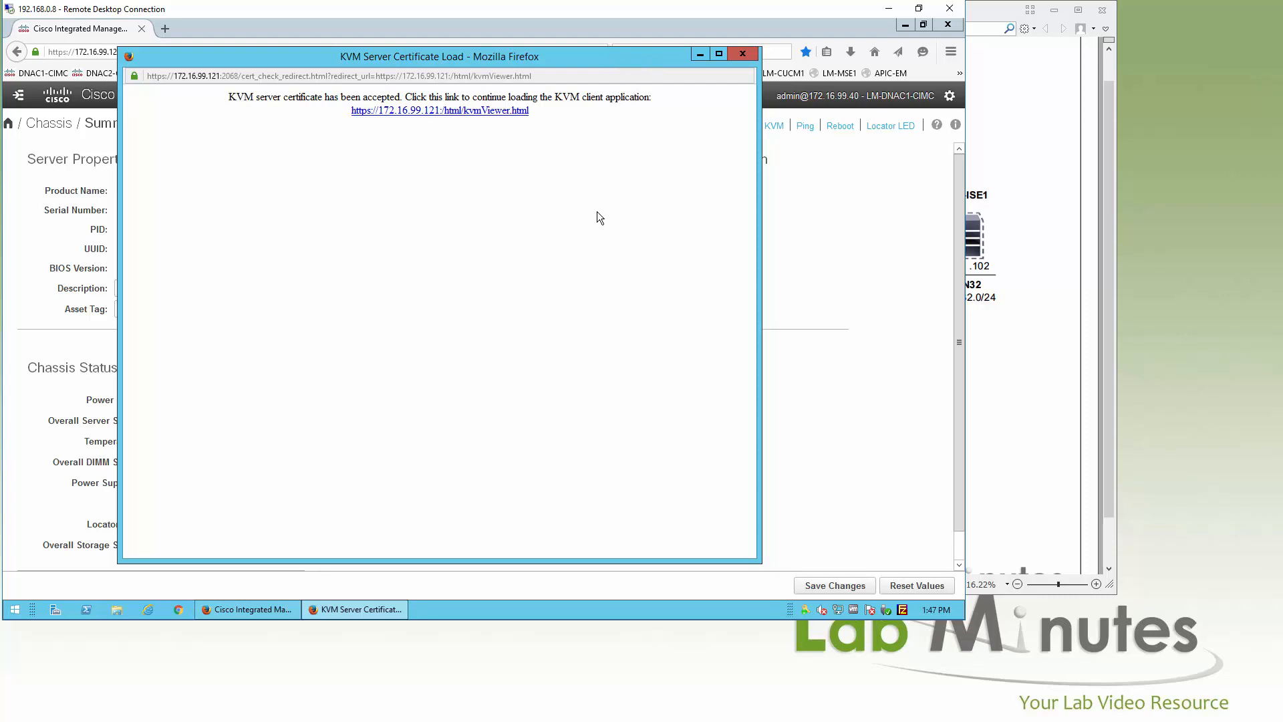
click(493, 111)
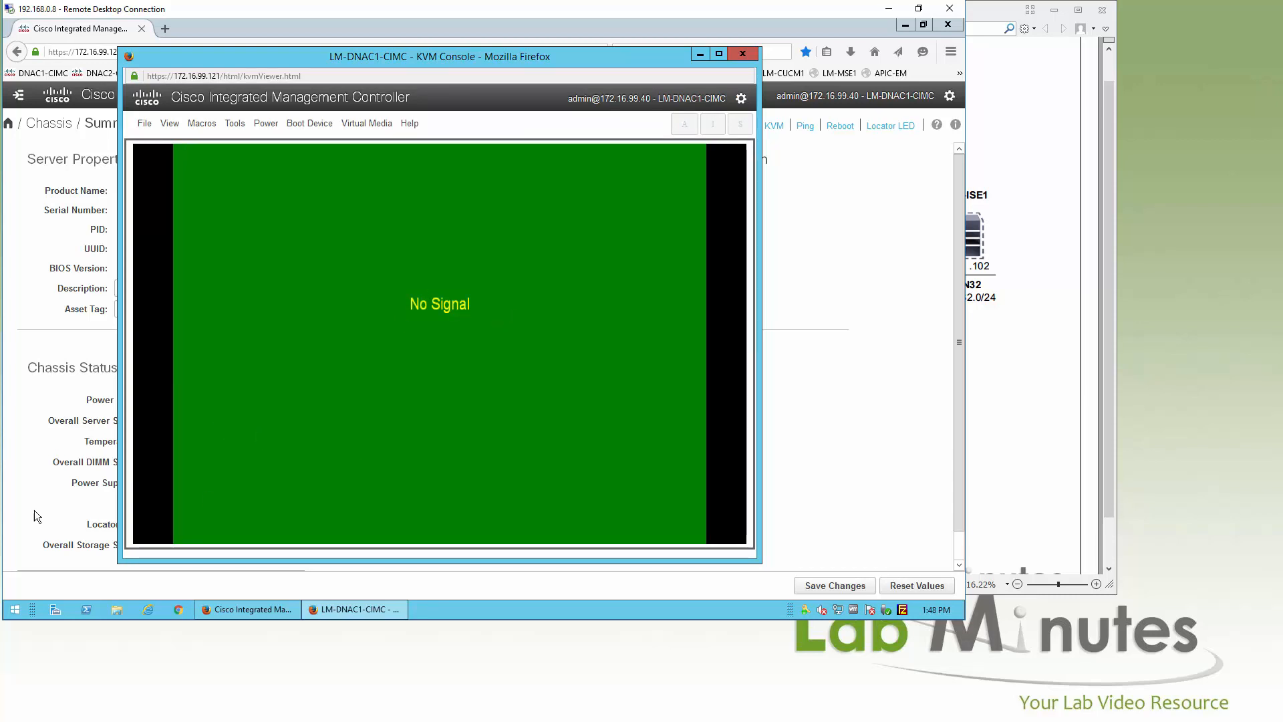
click(904, 25)
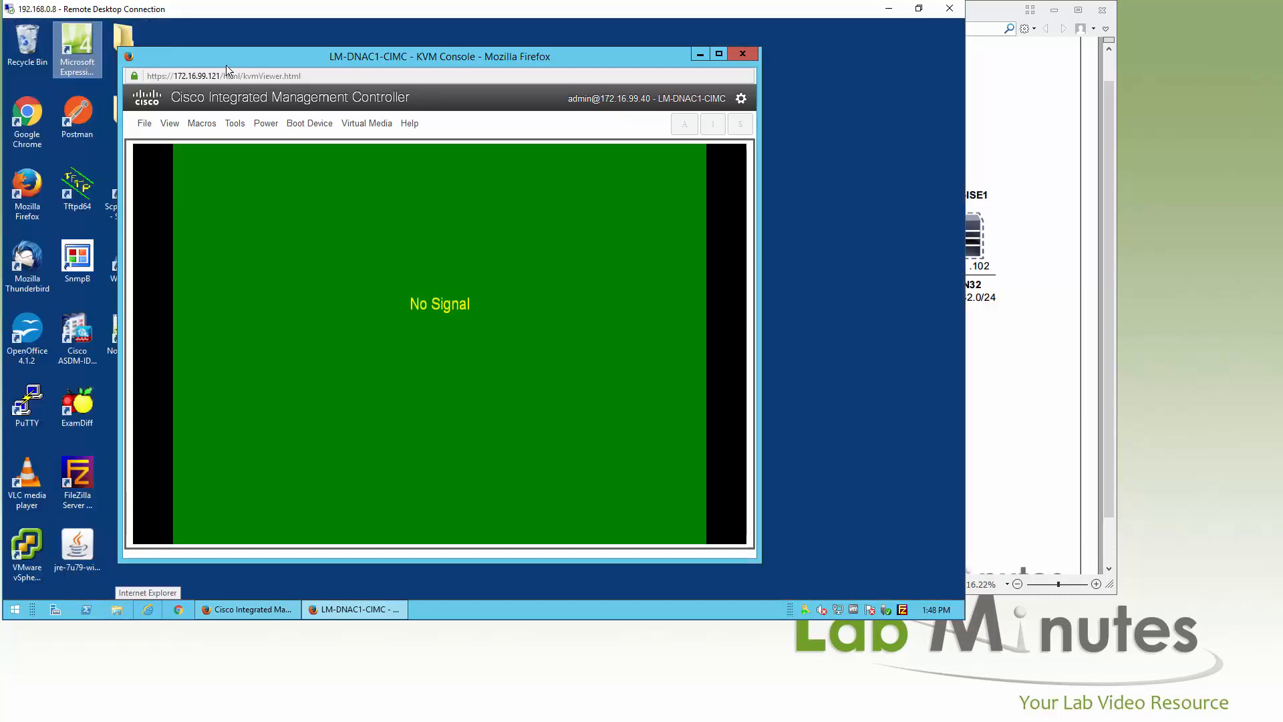
Step: Locate DNAC-SW-1.1.4.iso in the desktop SDA folder, then bring the KVM console forward
drag(240, 63, 264, 64)
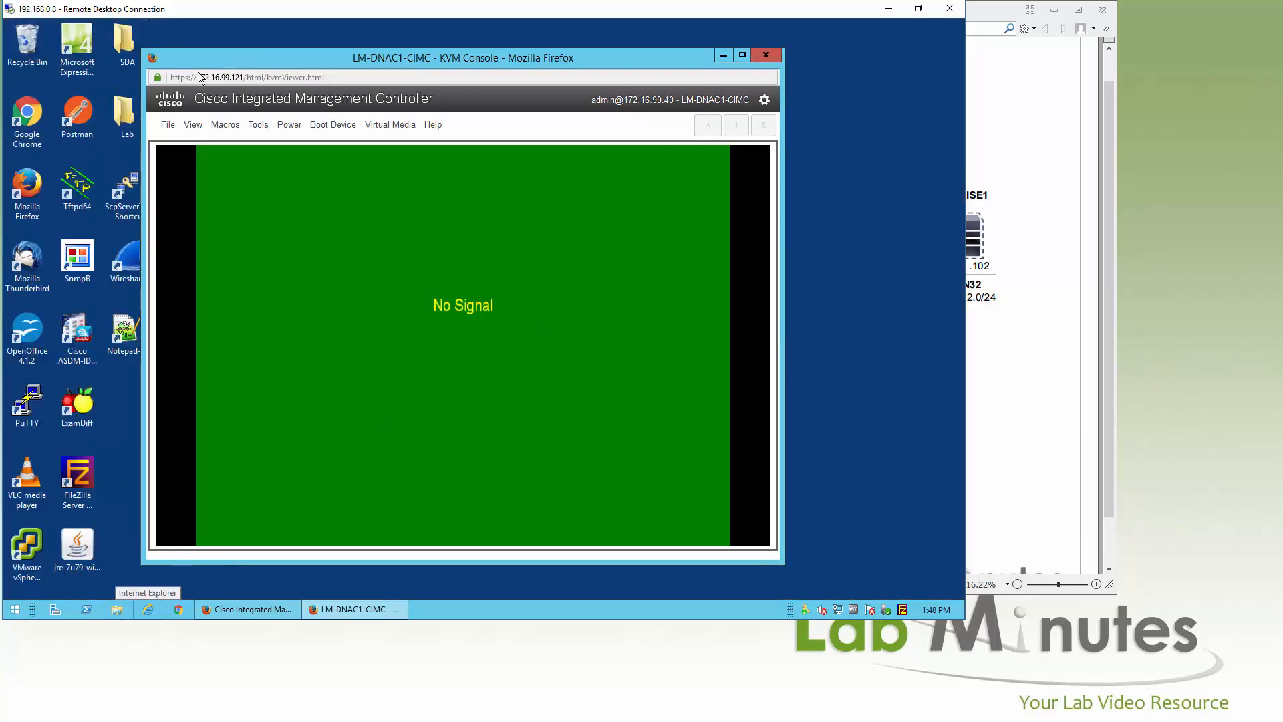
double_click(120, 51)
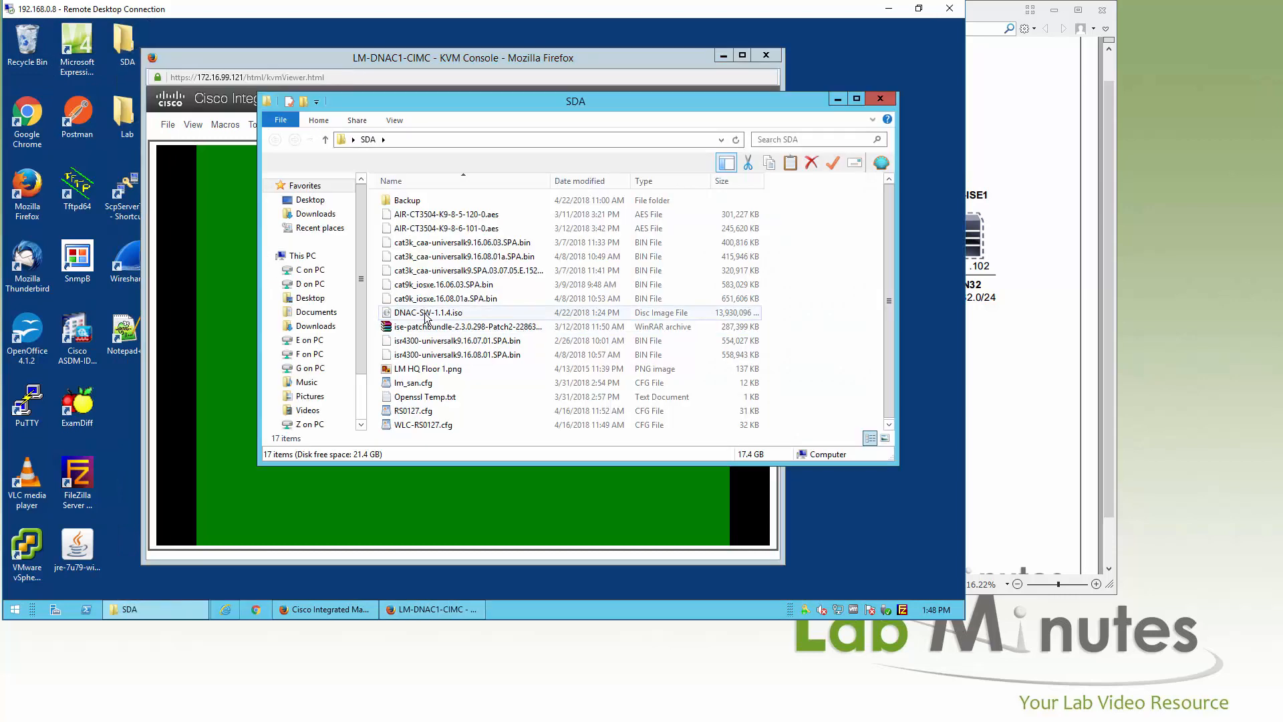
click(461, 313)
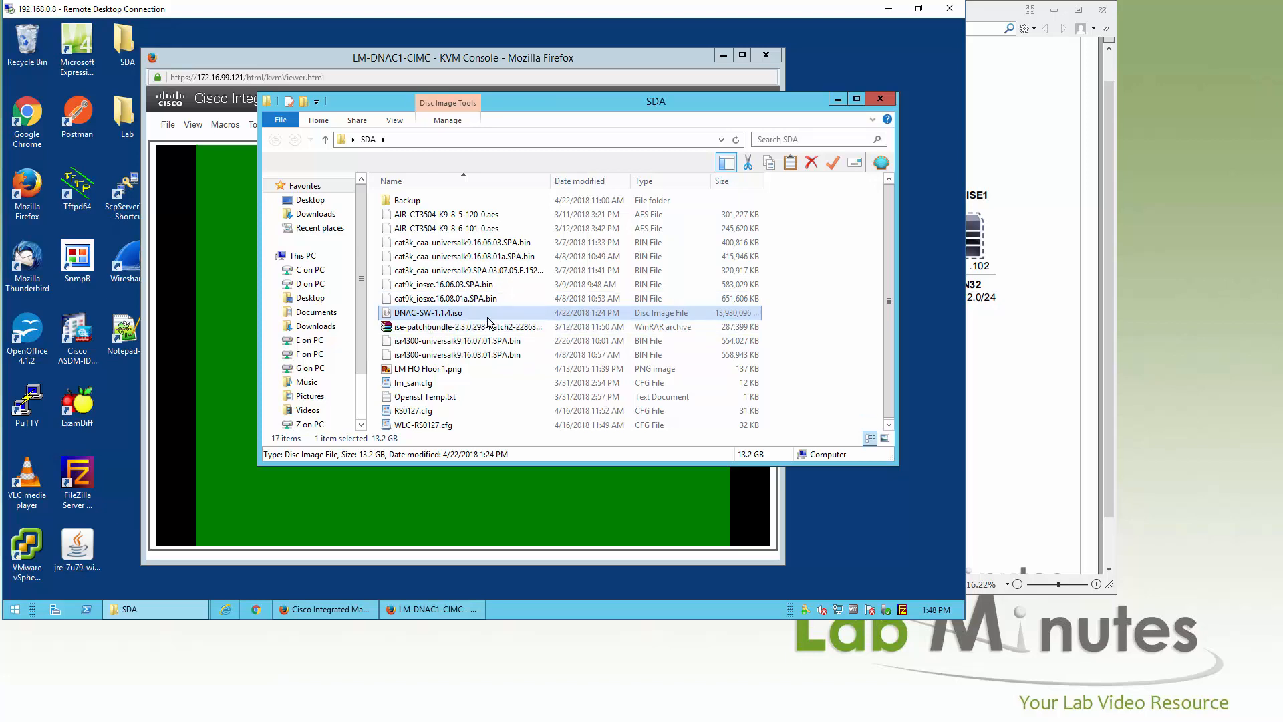
click(500, 64)
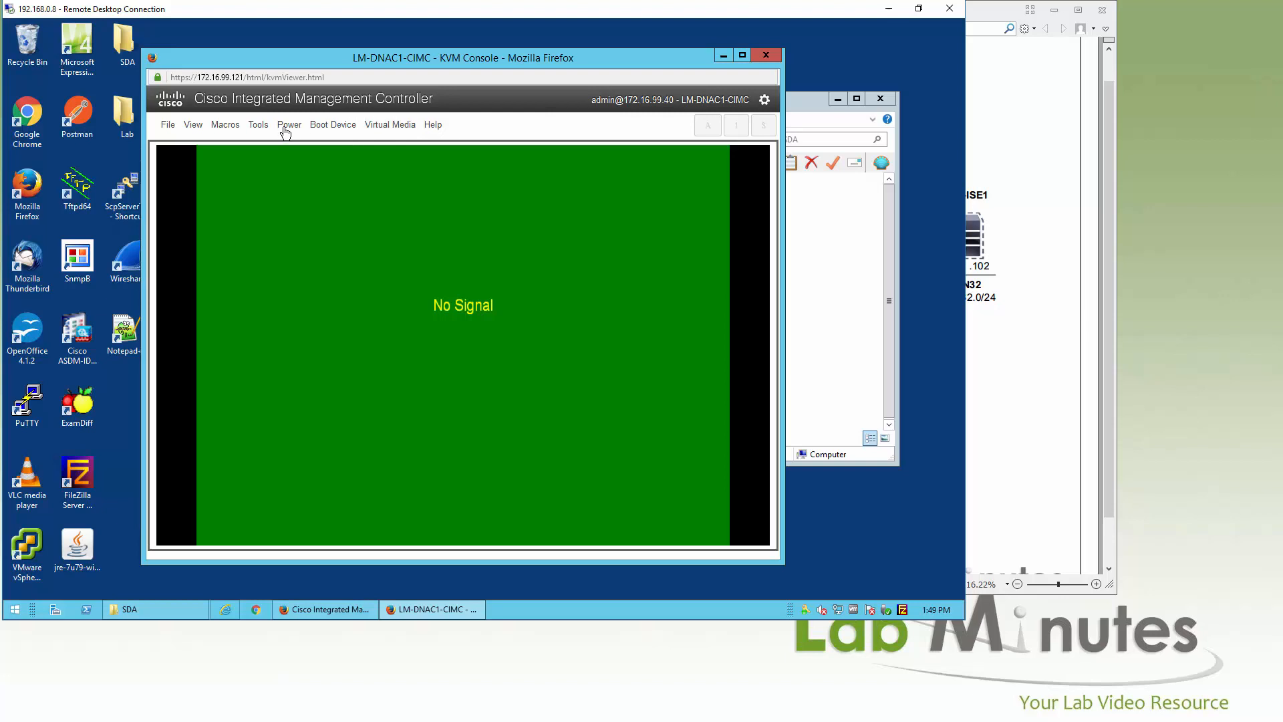
Step: Activate the virtual media devices and start mapping a CD/DVD image
click(376, 127)
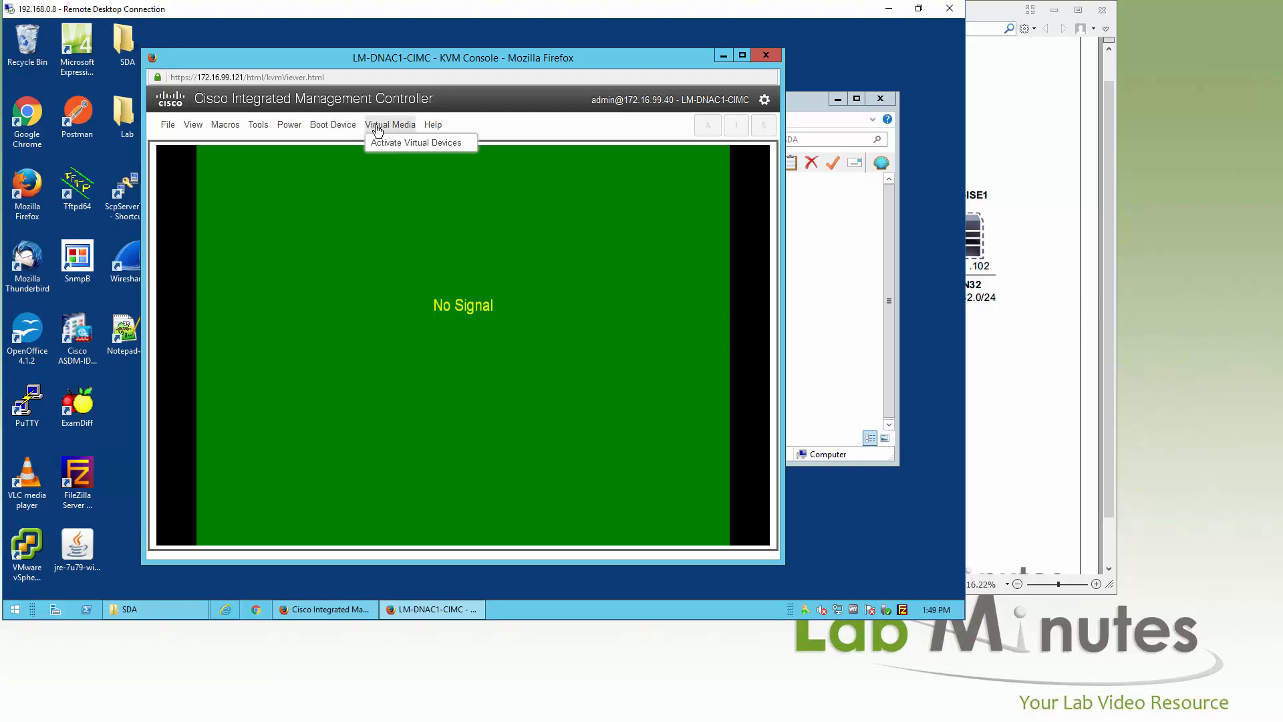
click(409, 145)
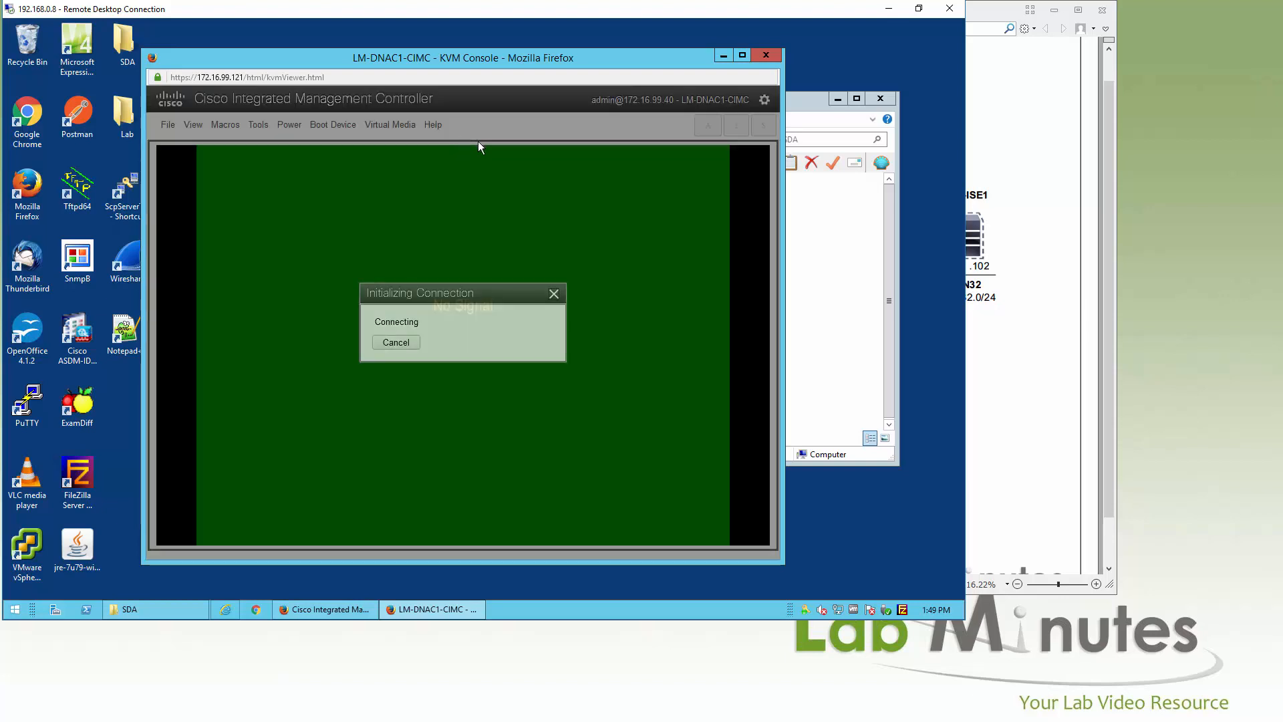
click(393, 127)
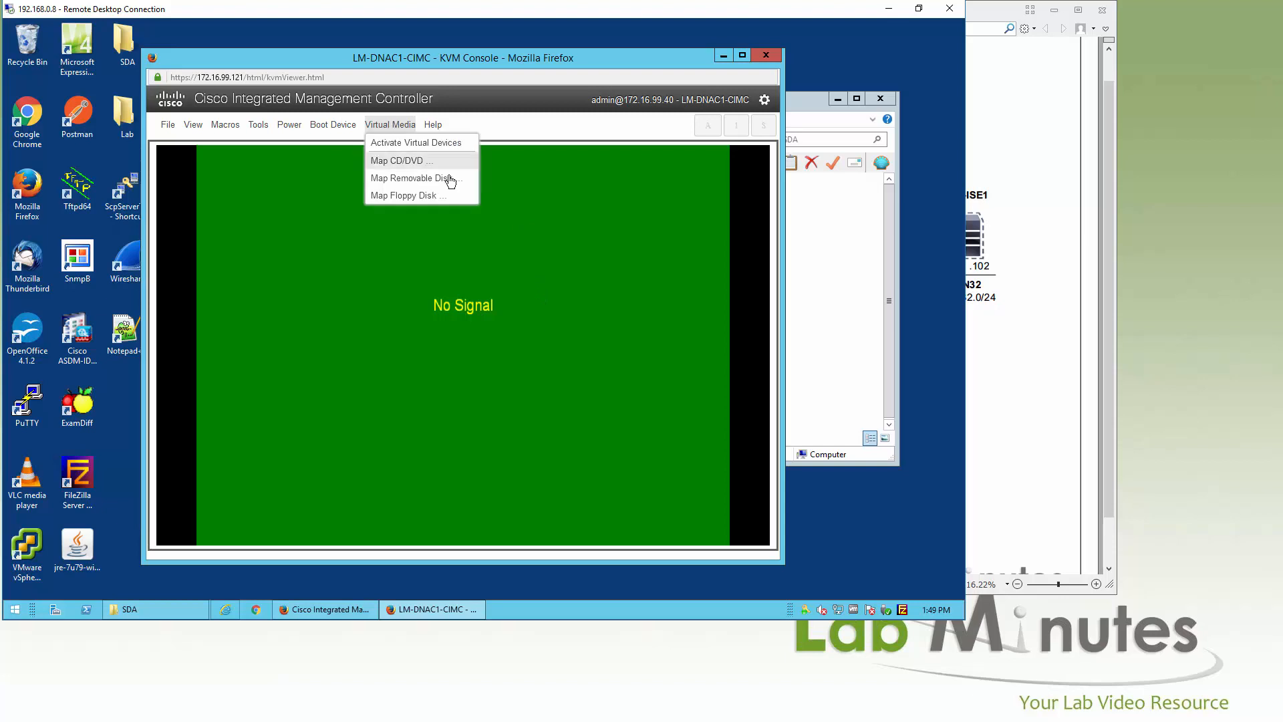
click(413, 162)
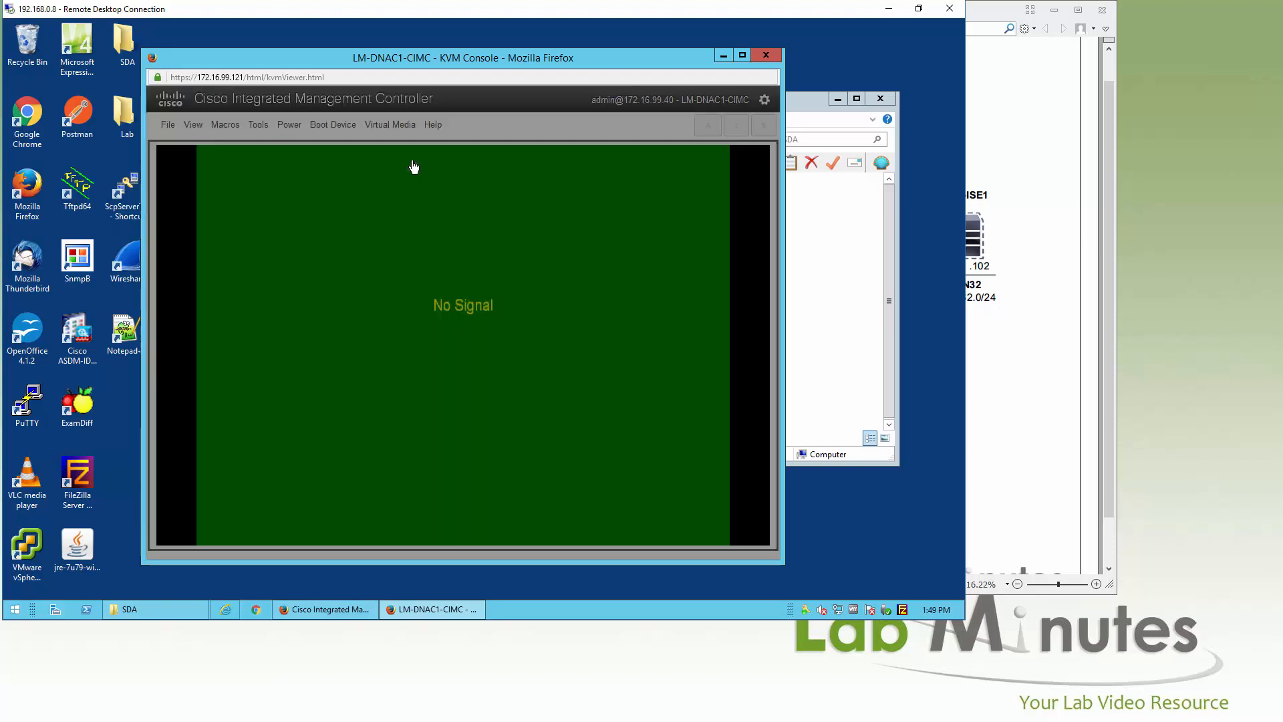
click(573, 312)
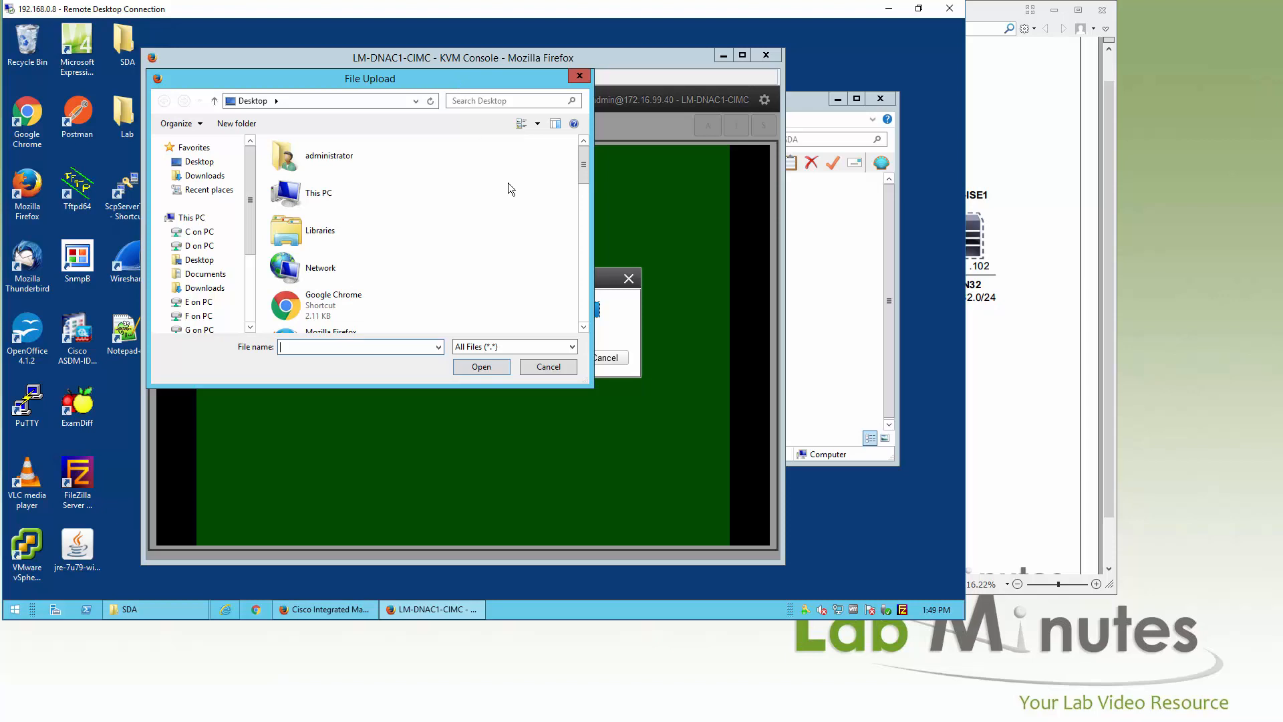
Step: Select SDA\DNAC-SW-1.1.4.iso and map it as the server's virtual CD/DVD drive
drag(584, 161, 495, 238)
click(427, 271)
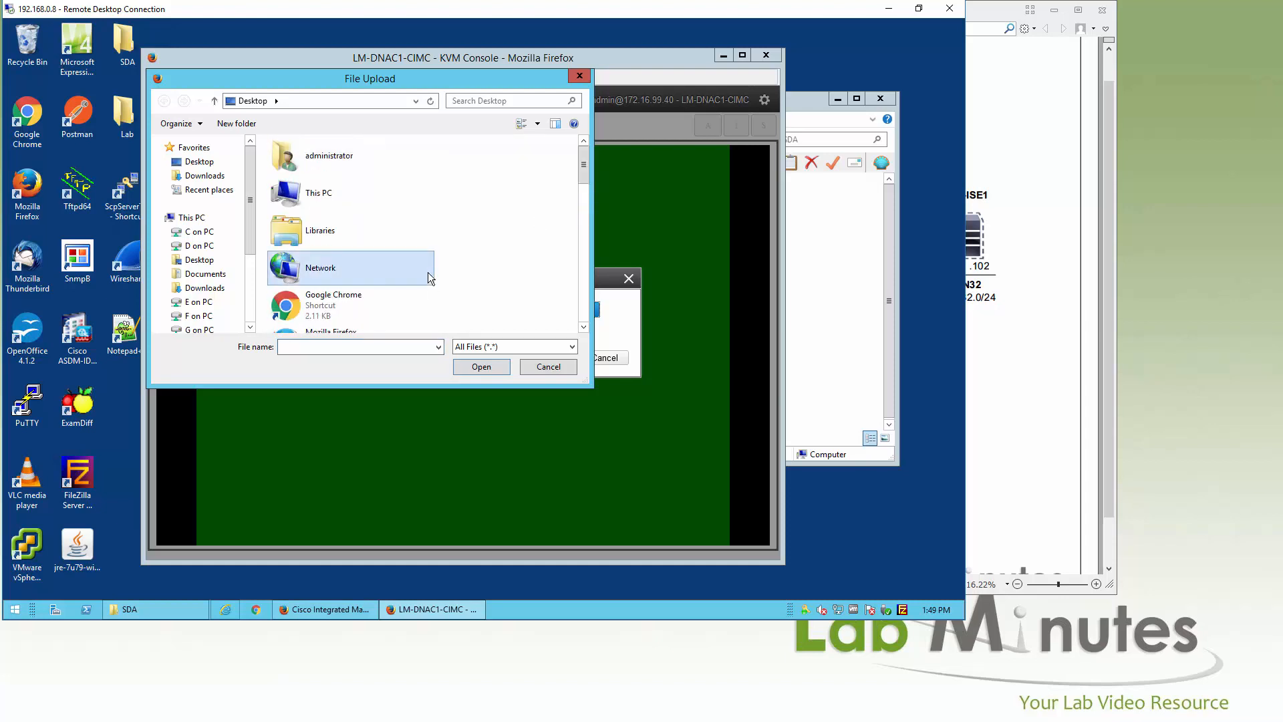
key(s)
key(Return)
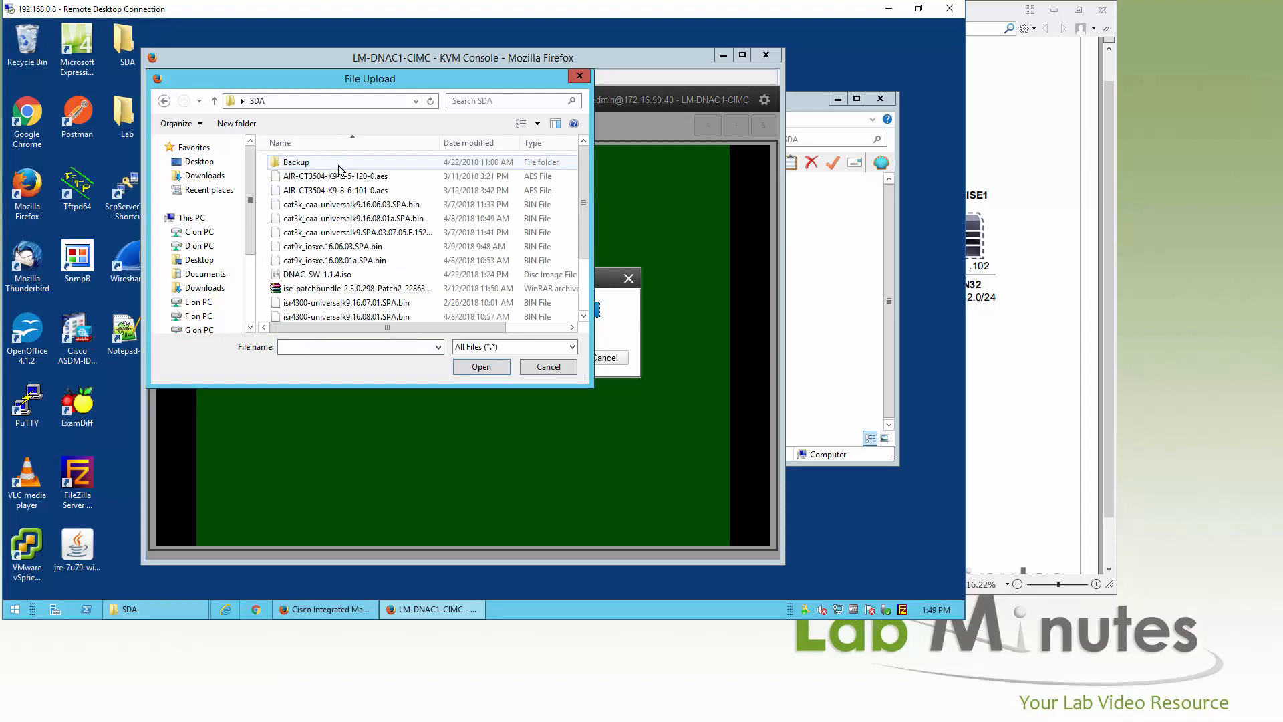
click(315, 276)
double_click(315, 279)
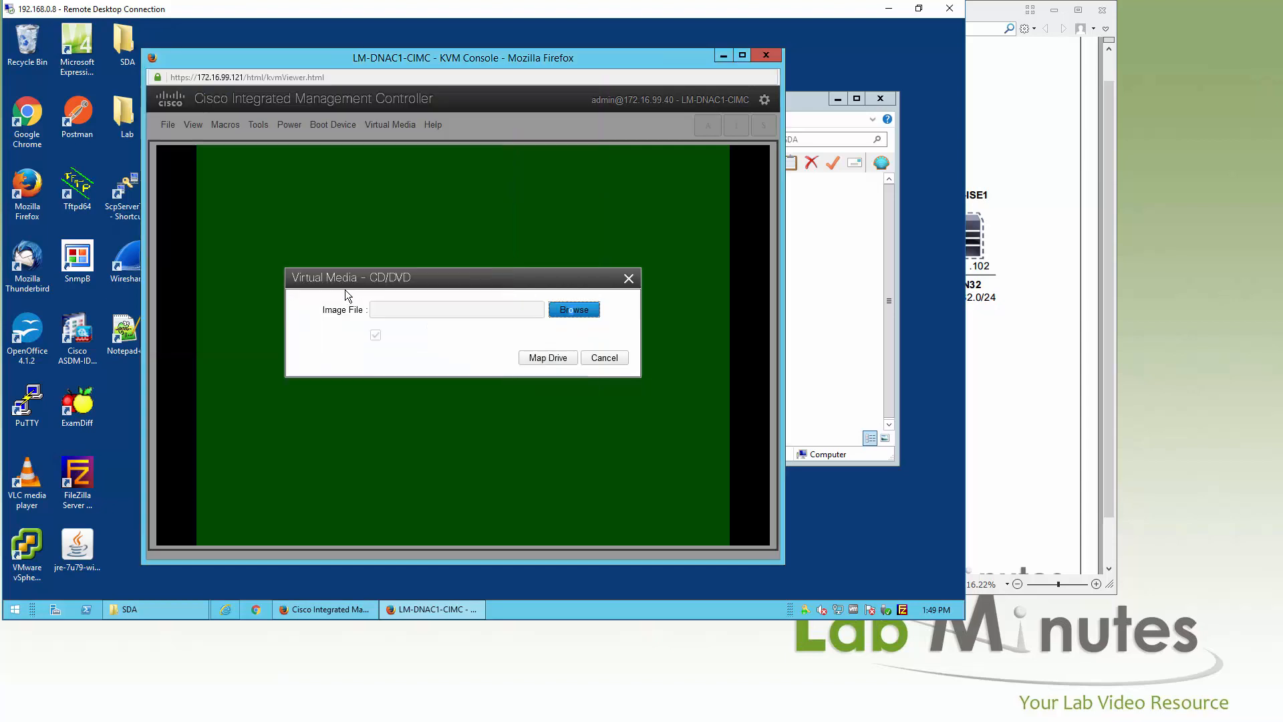
click(548, 359)
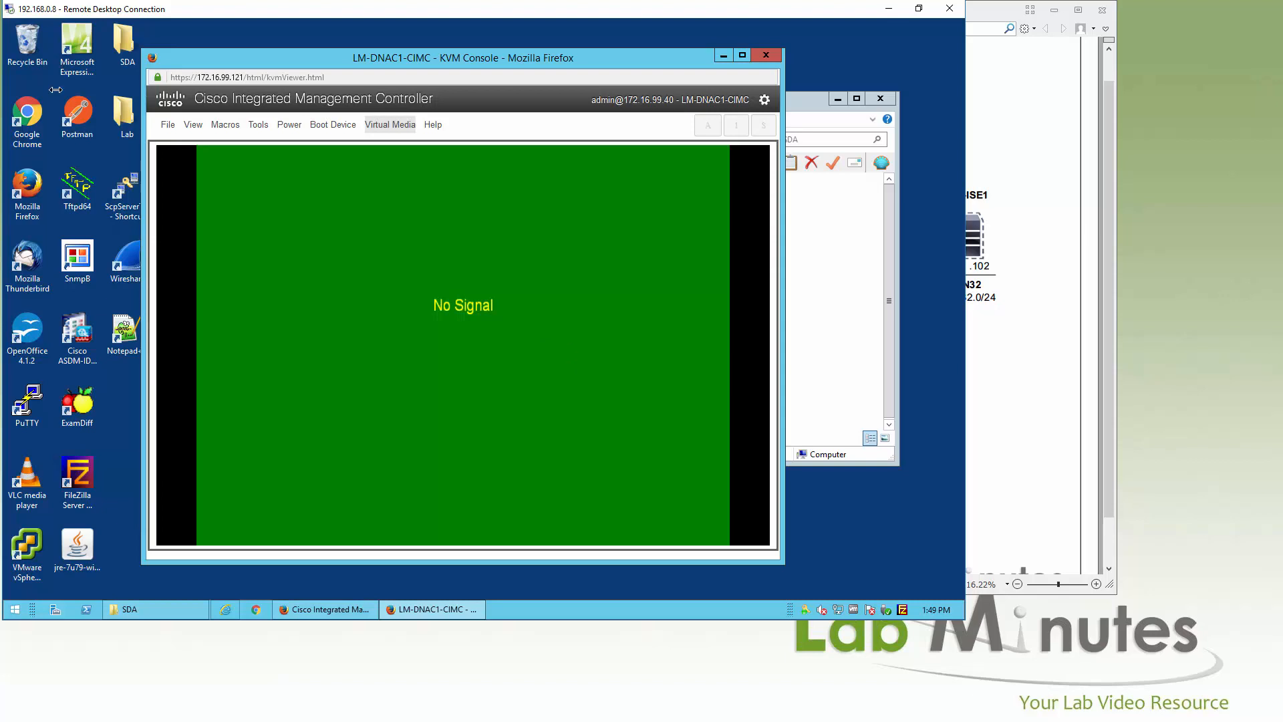
Step: Power on the server and confirm the prompt
click(288, 126)
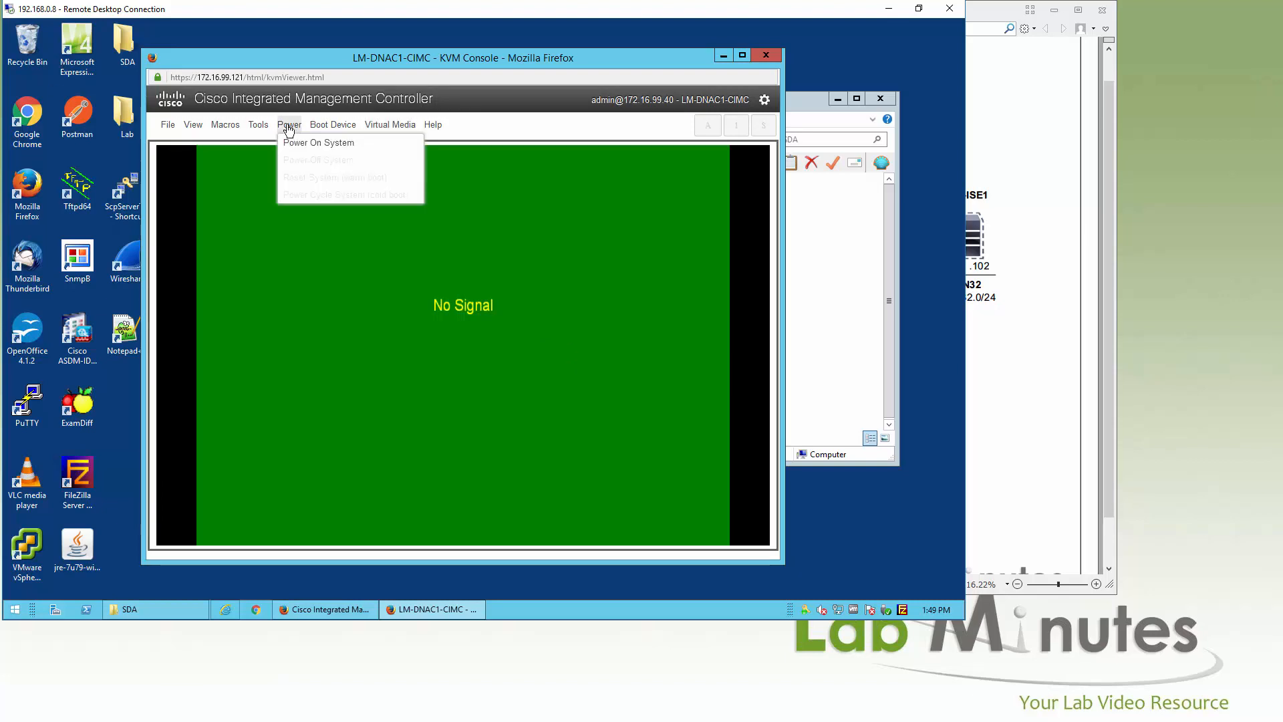
click(322, 144)
click(537, 141)
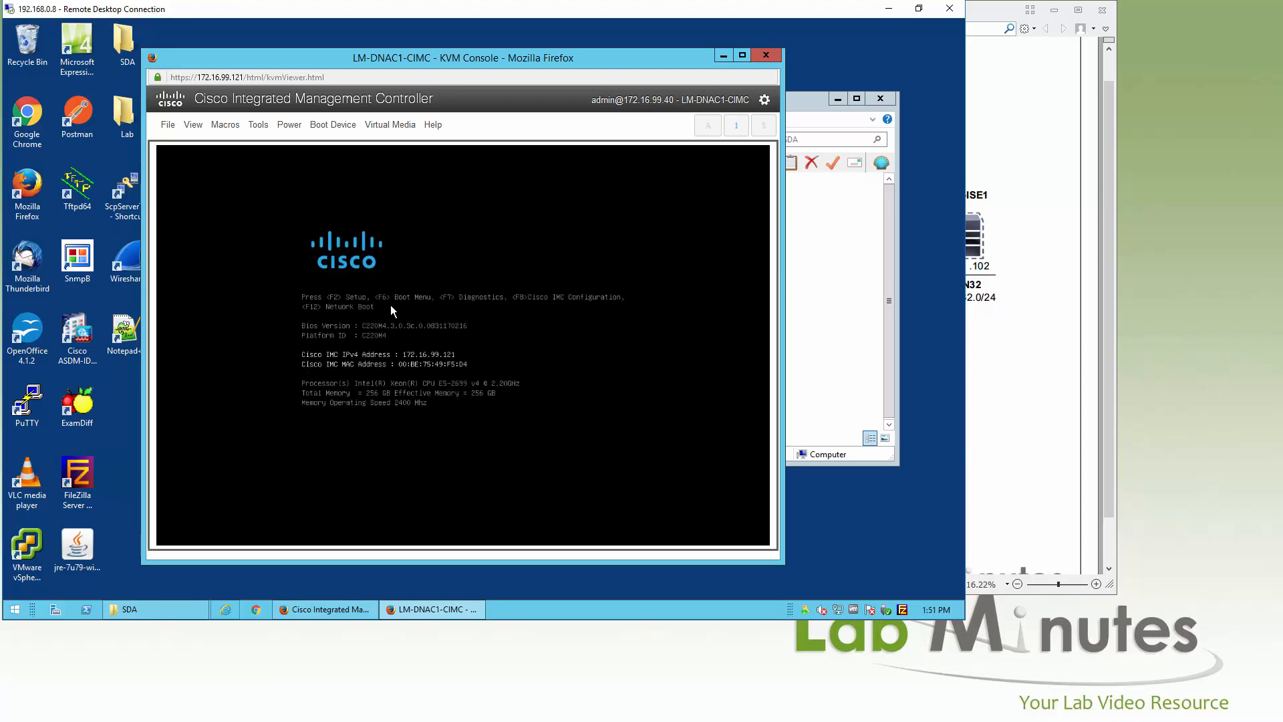
Step: Use the F6 boot menu to boot from the Cisco vKVM-Mapped vDVD
key(F6)
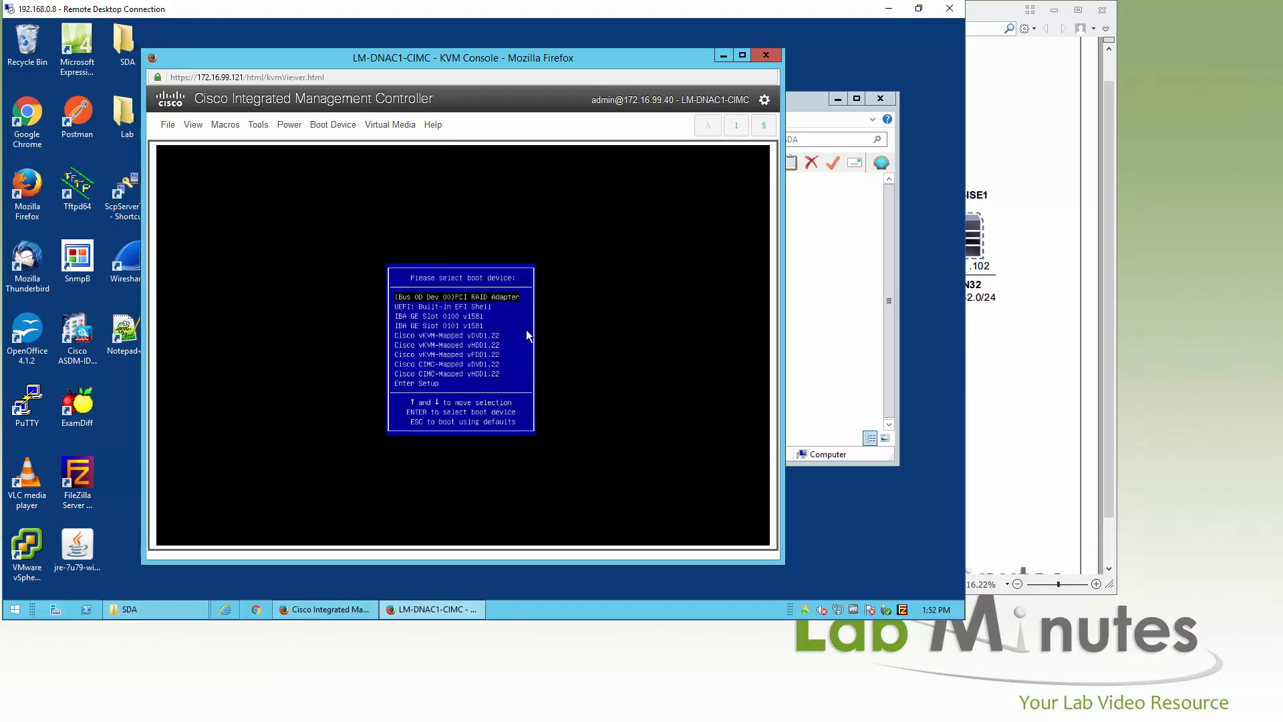
key(Down)
key(Down)
key(Down)
key(Down)
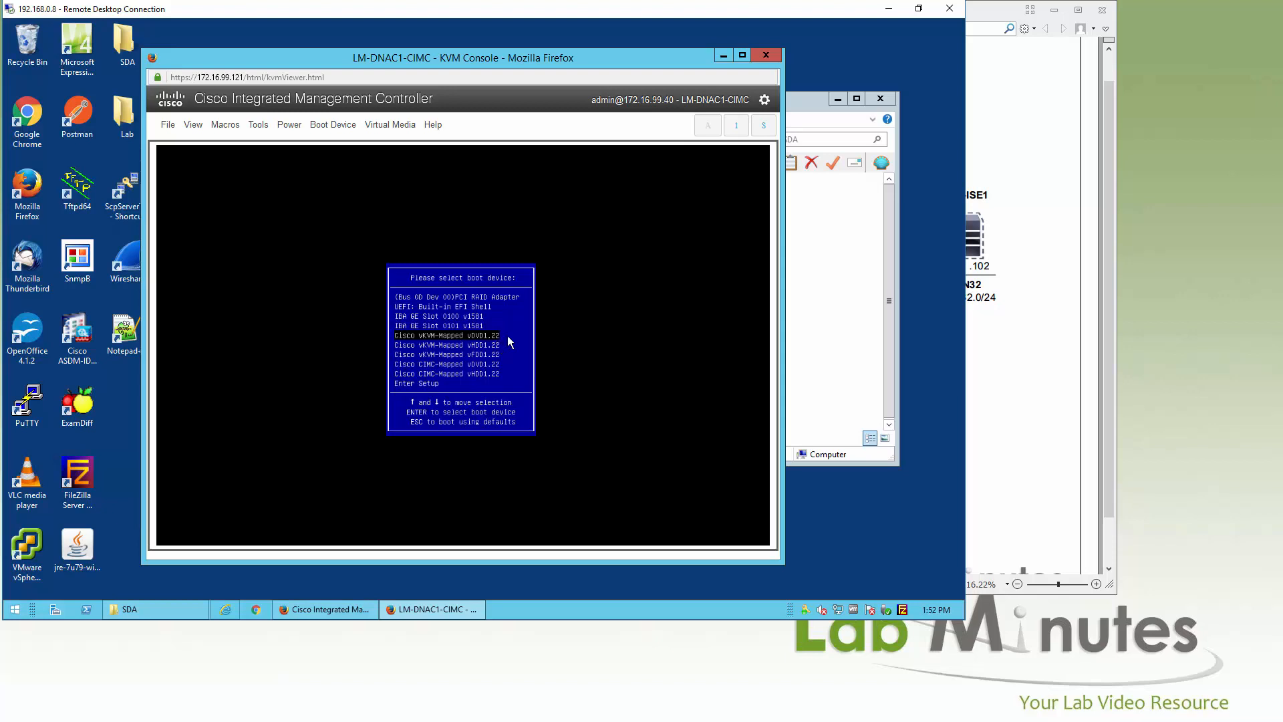
key(Return)
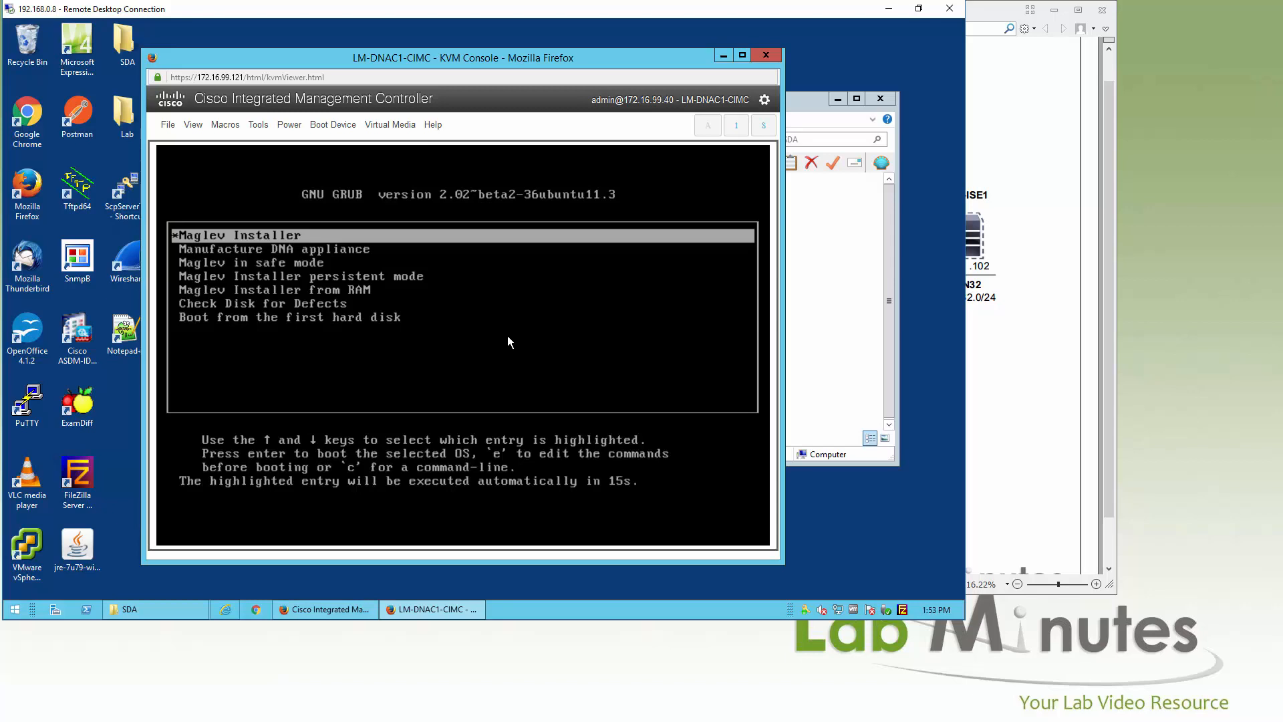
Step: Start the Maglev Installer from GRUB and maximize the KVM console window
key(Return)
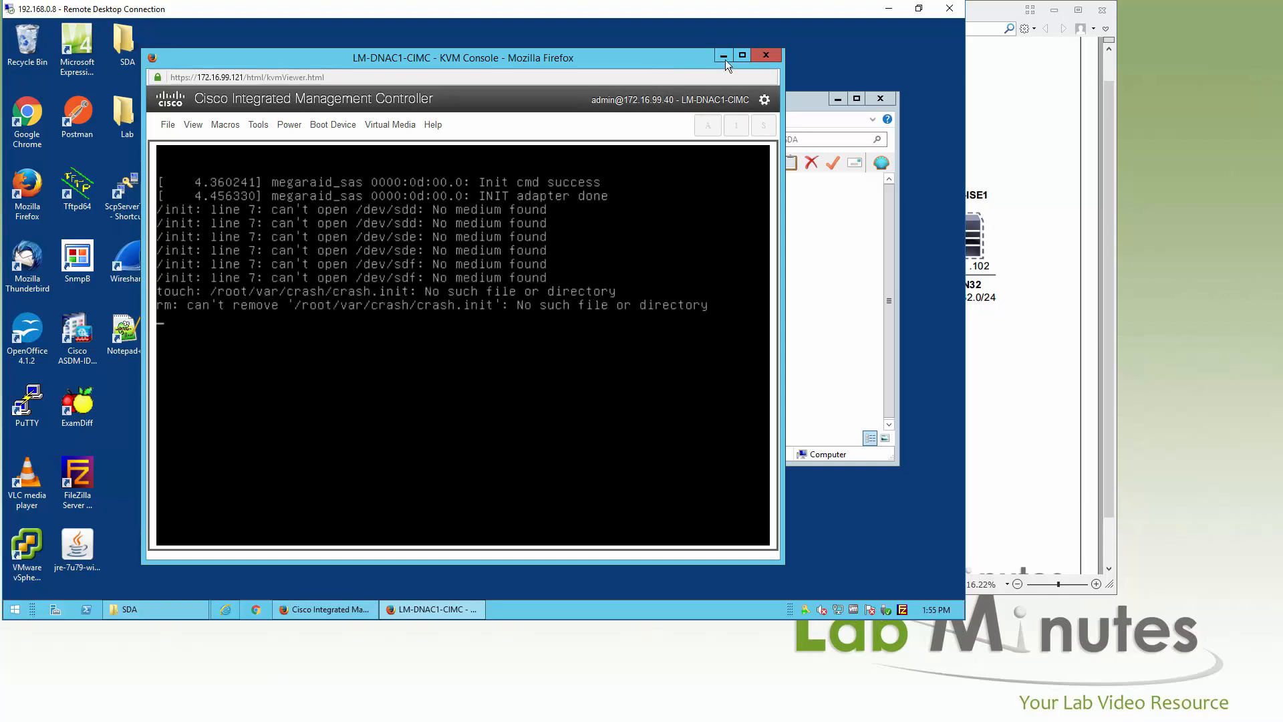
click(742, 56)
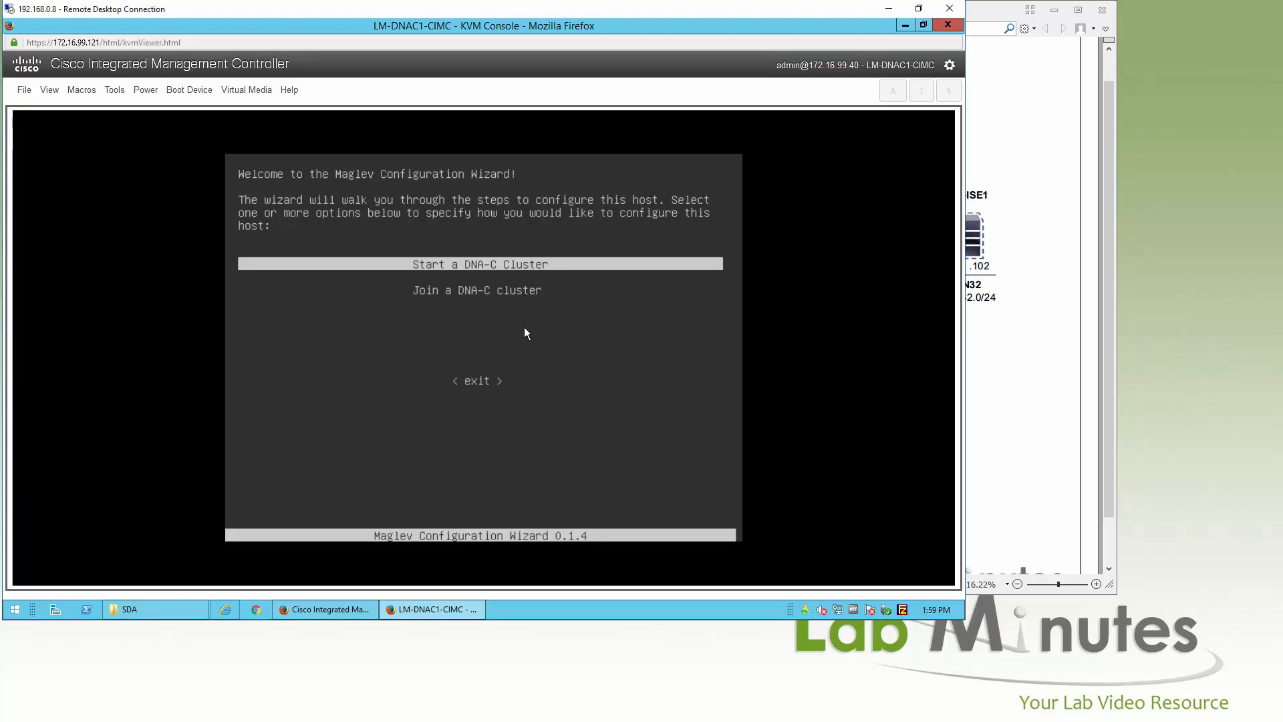
Step: Give enp10s0 host IP 172.16.32.111, netmask 255.255.255.0 and gateway 172.16.32.1, fixing typos
key(Return)
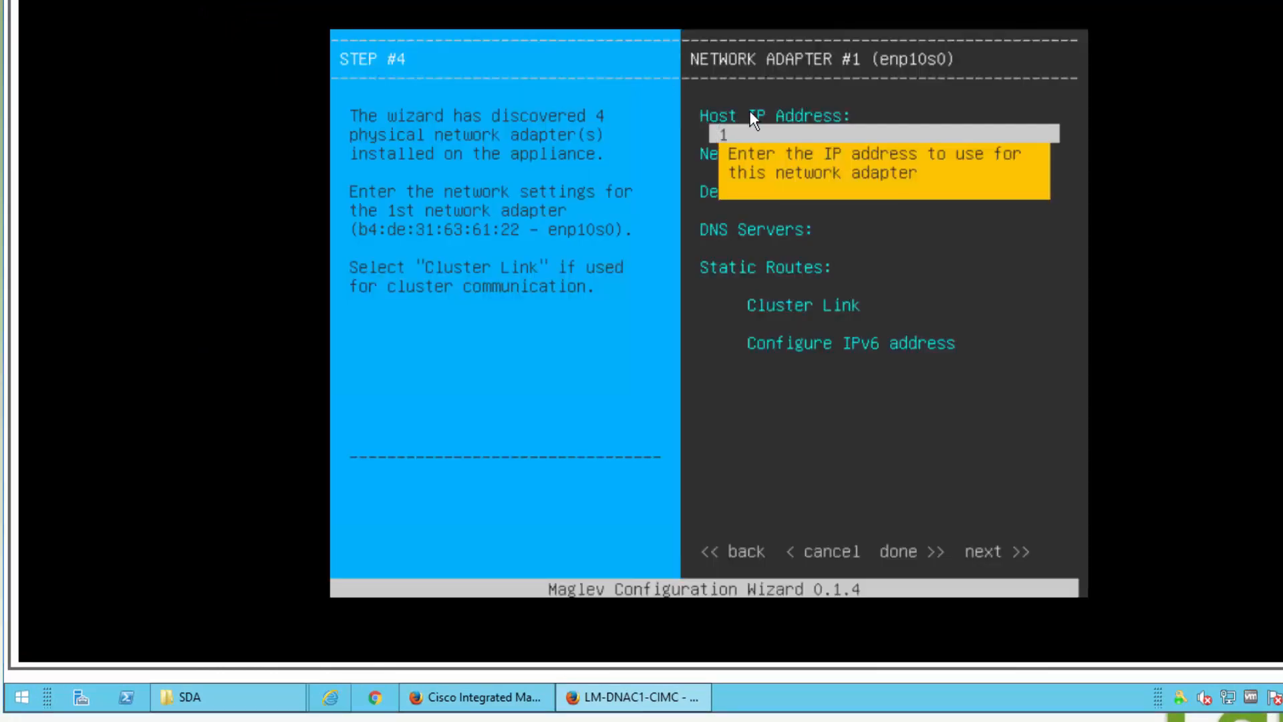
text(16.33.111)
key(Tab)
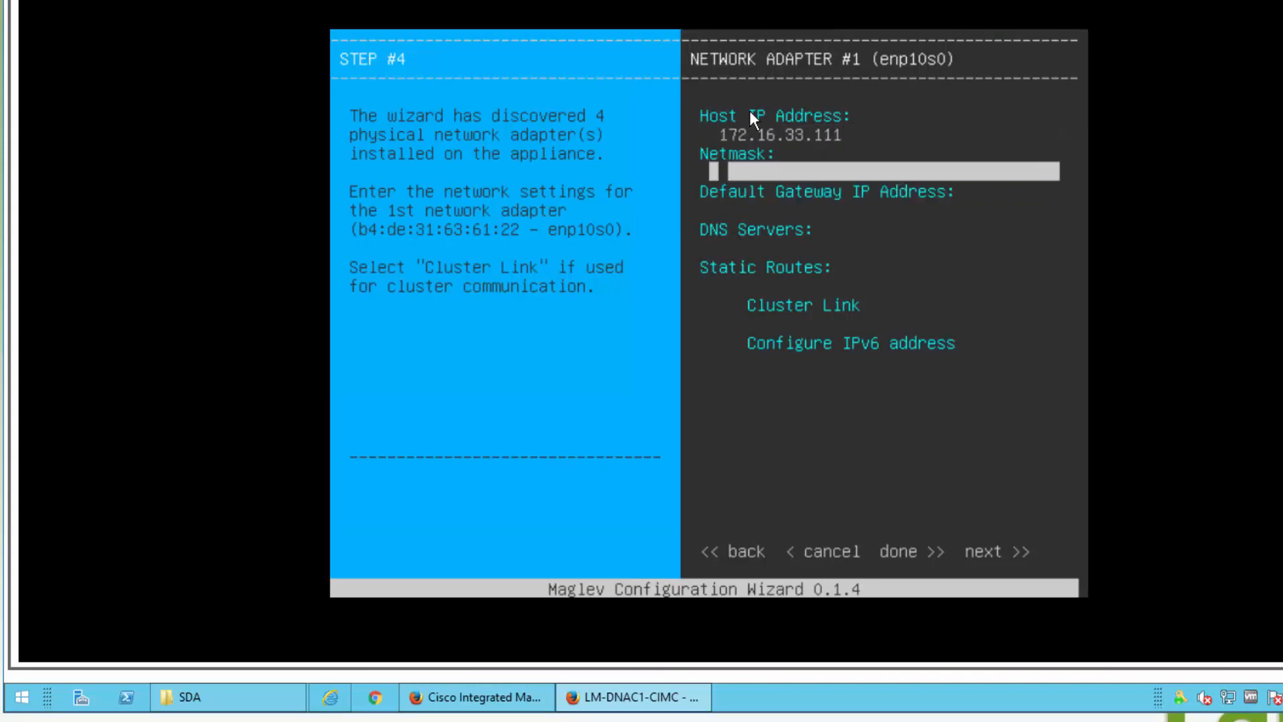
text(255.25)
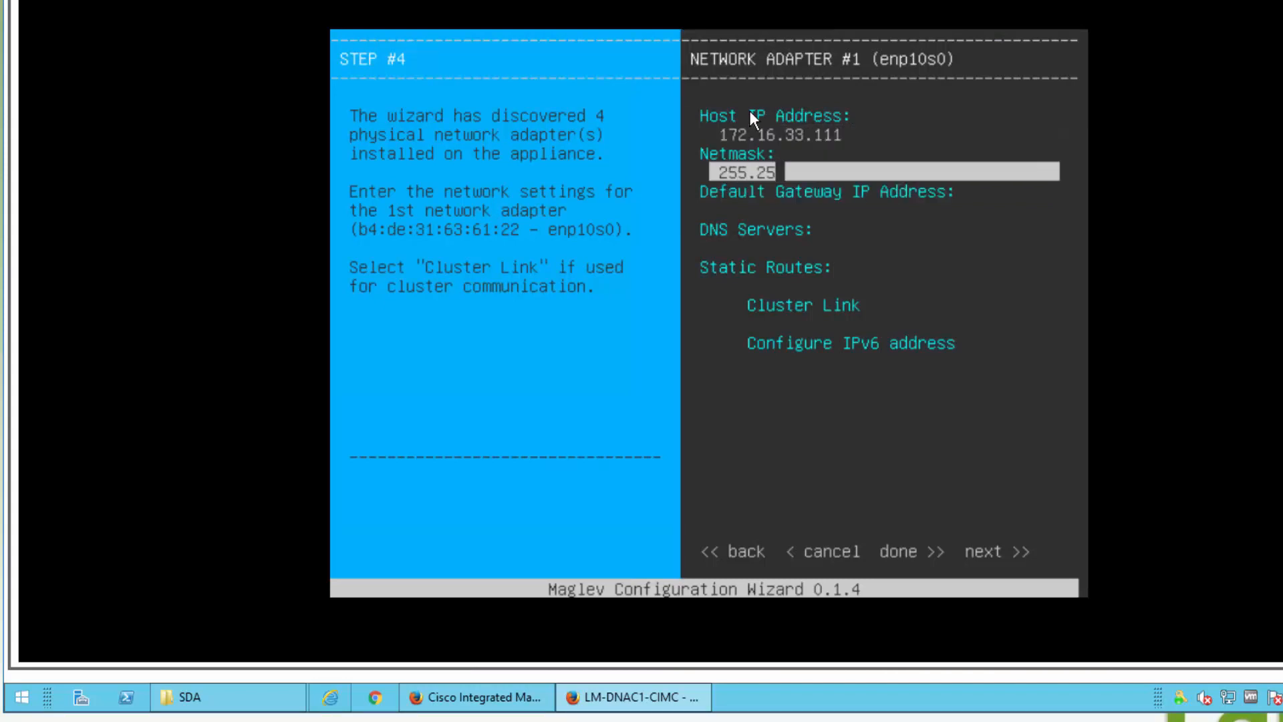
text(5.255.0)
key(Tab)
text(172.16.3)
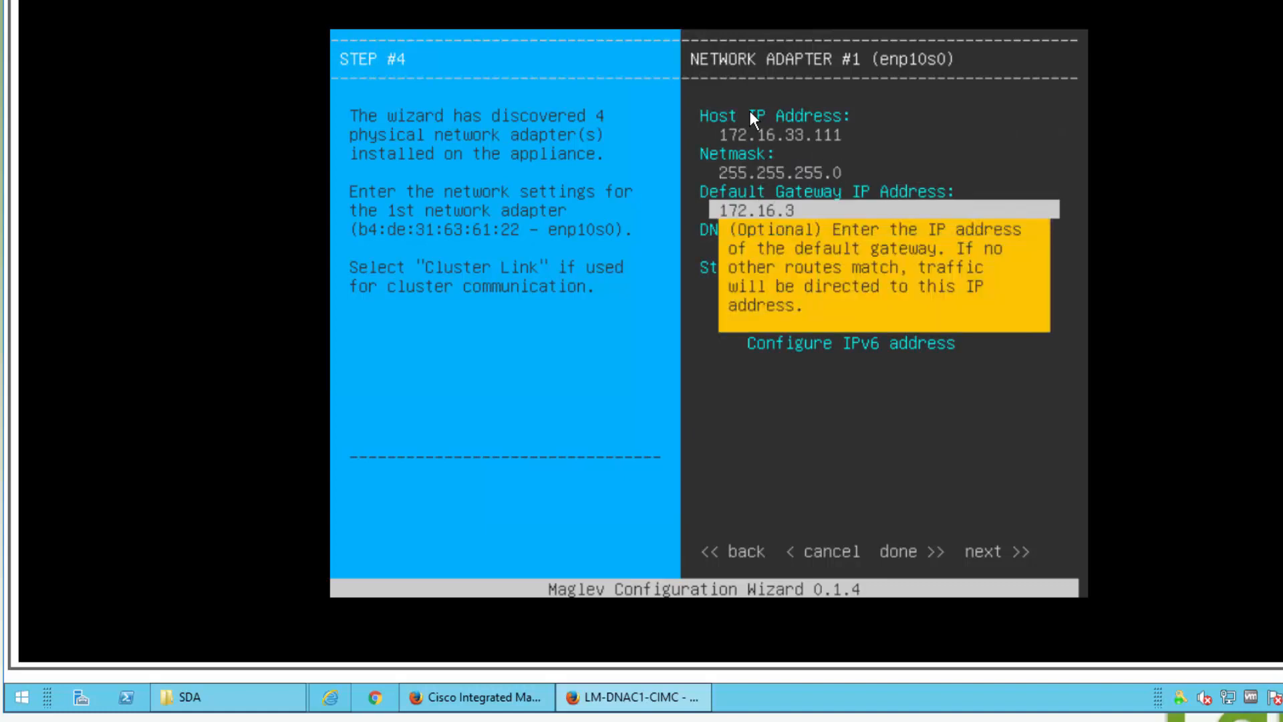
key(Up)
key(Up)
key(Left)
key(Left)
key(Left)
key(Left)
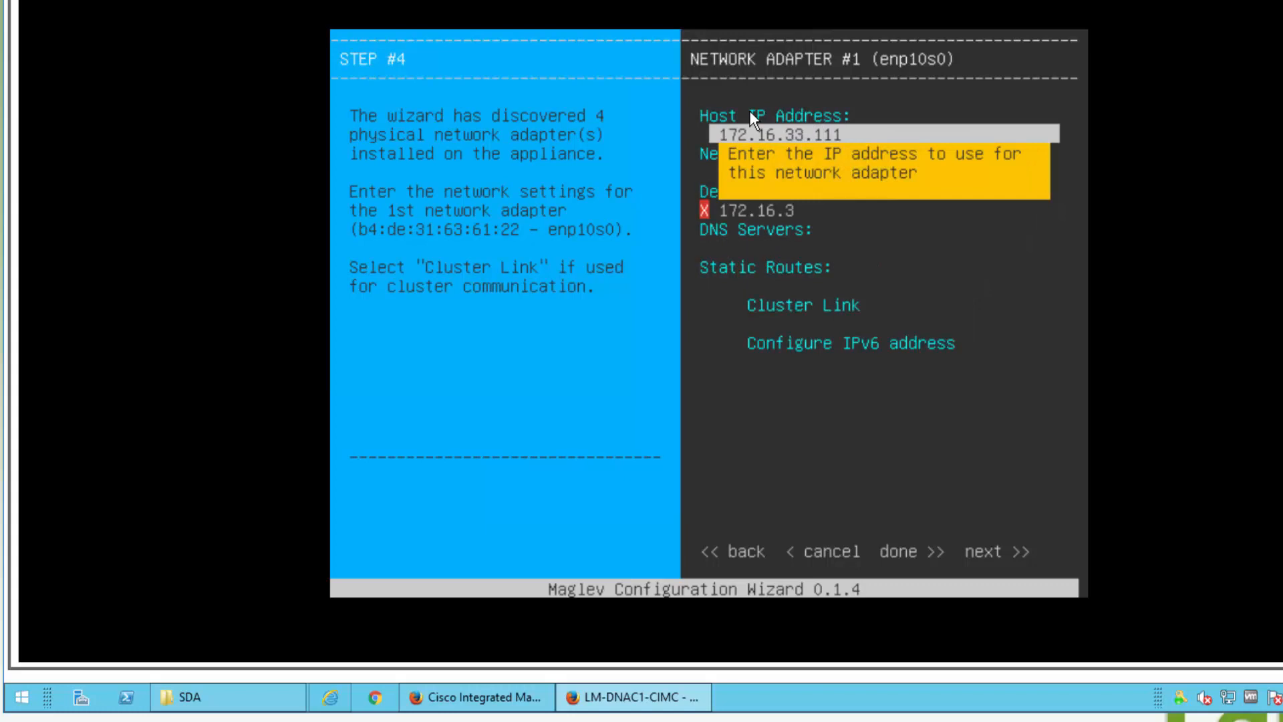
key(BackSpace)
text(2)
key(Down)
key(Down)
key(Down)
key(Up)
text(2.1)
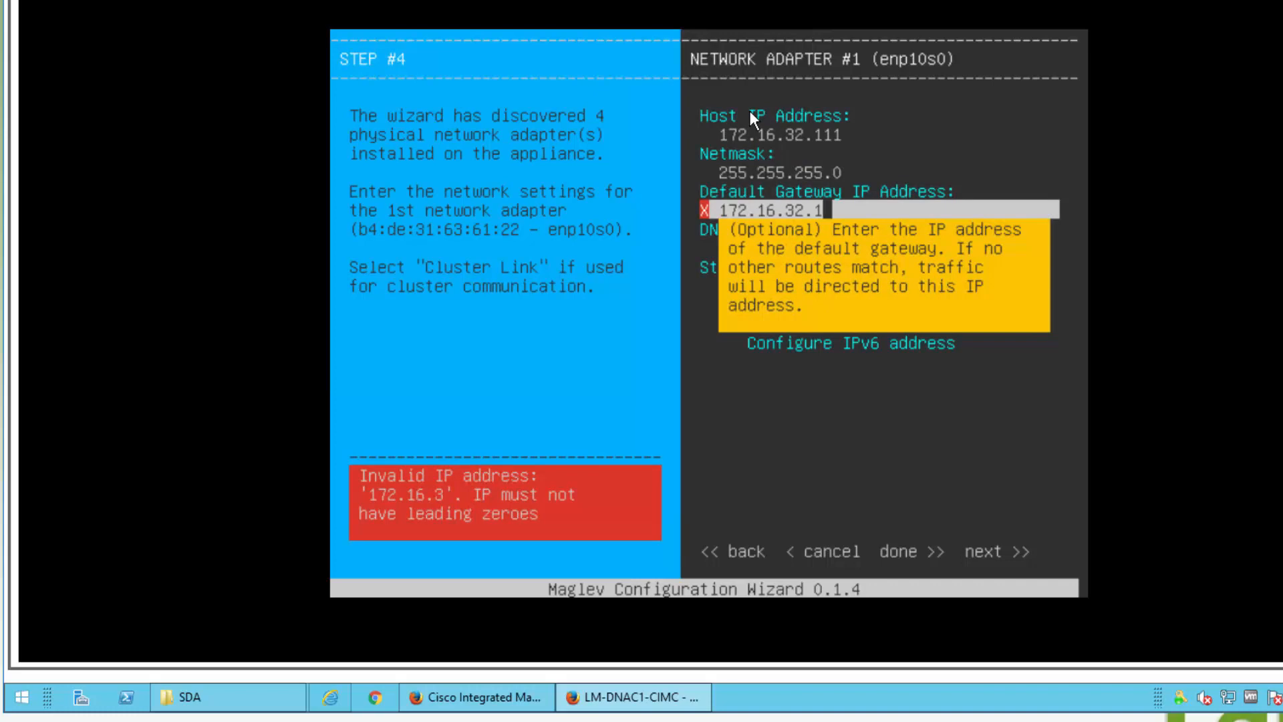
key(Down)
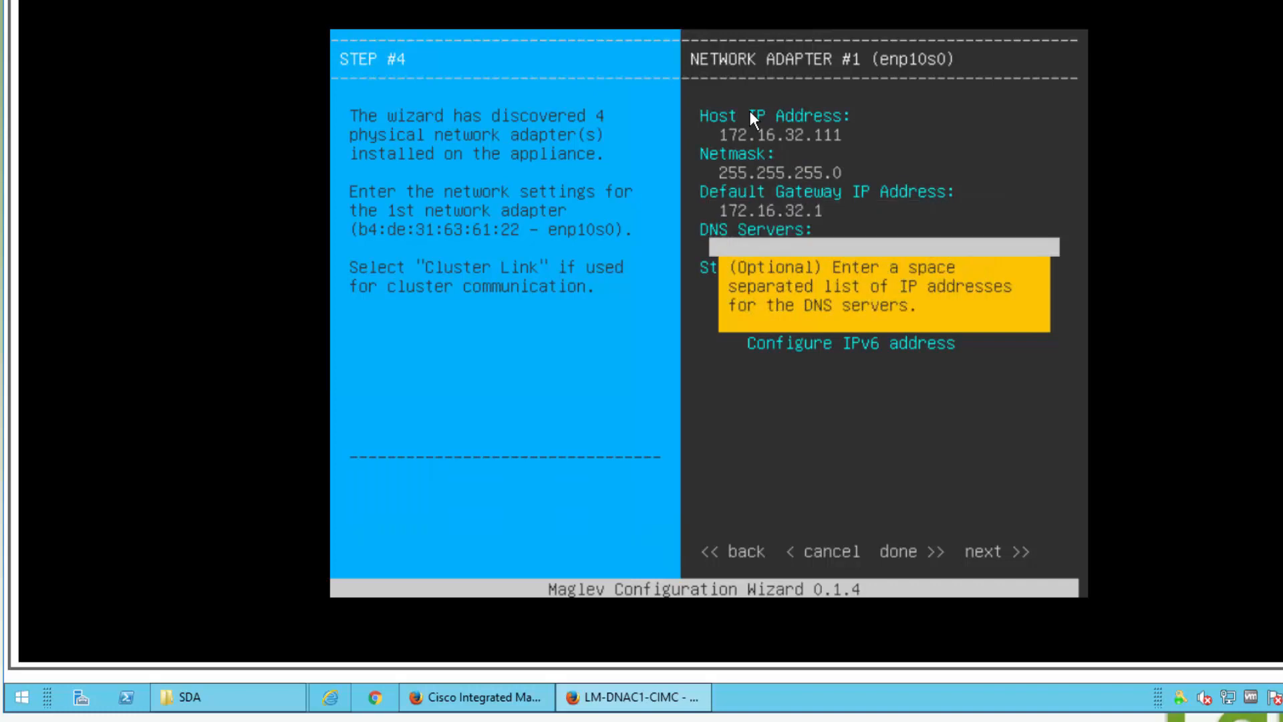
Step: Add DNS server 172.16.32.40, mark enp10s0 as the cluster link, and advance to adapter #2
key(alt+Tab)
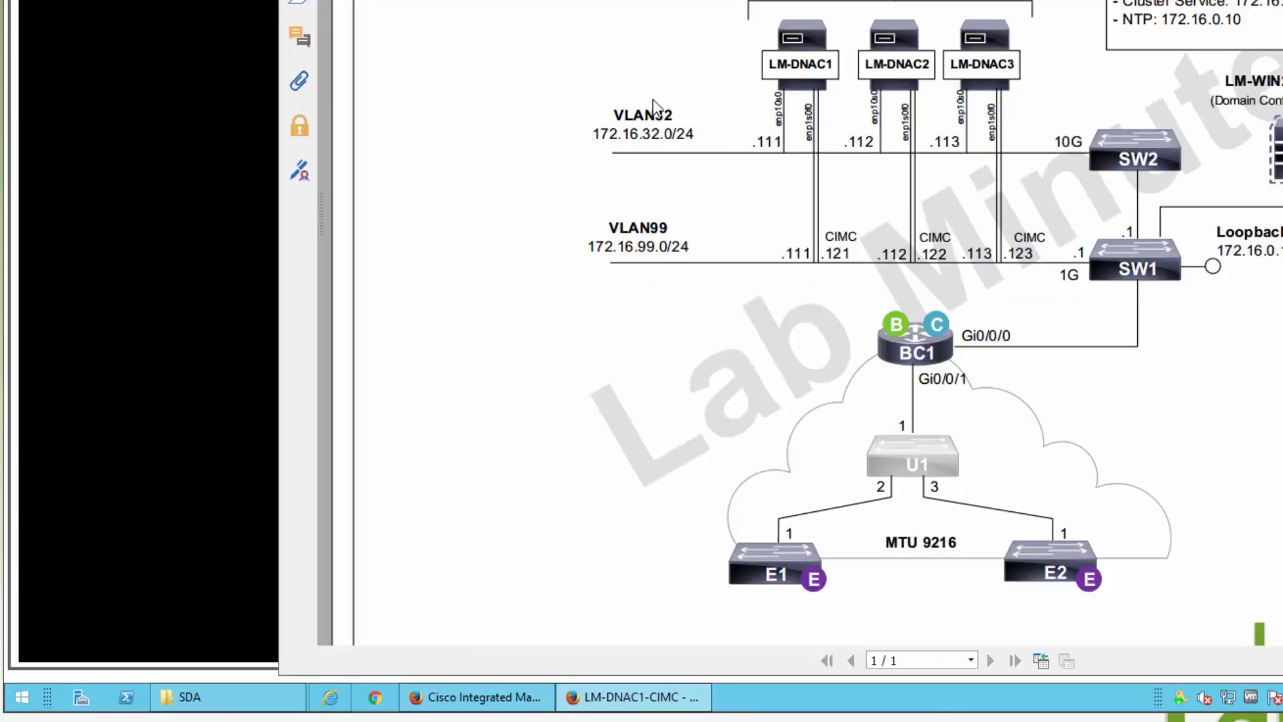
key(alt+Tab)
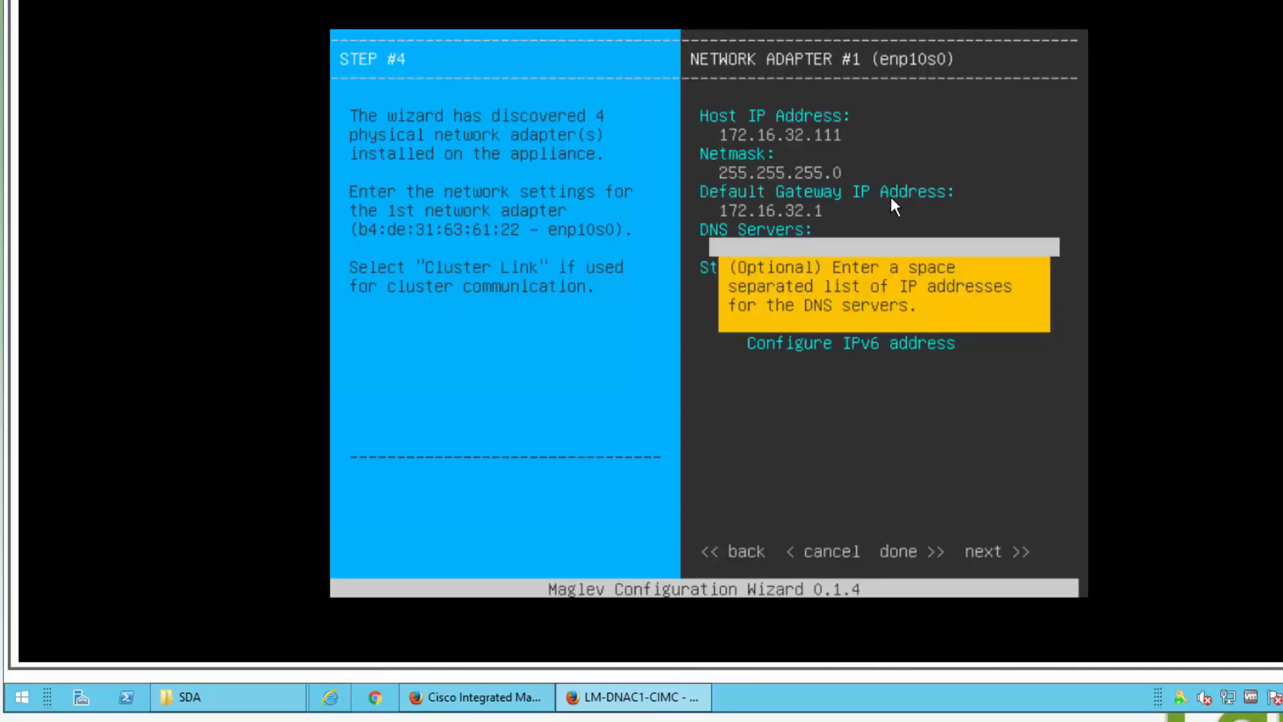
text(172.16.32.40)
key(Tab)
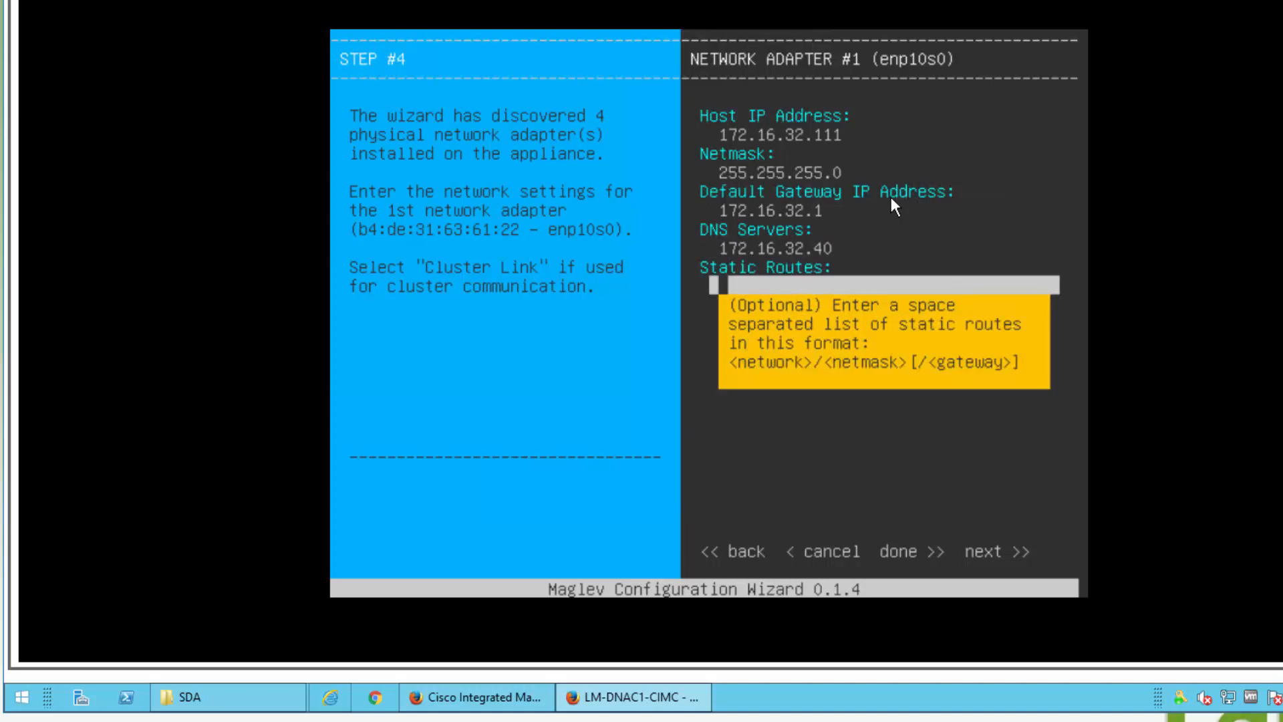
key(Tab)
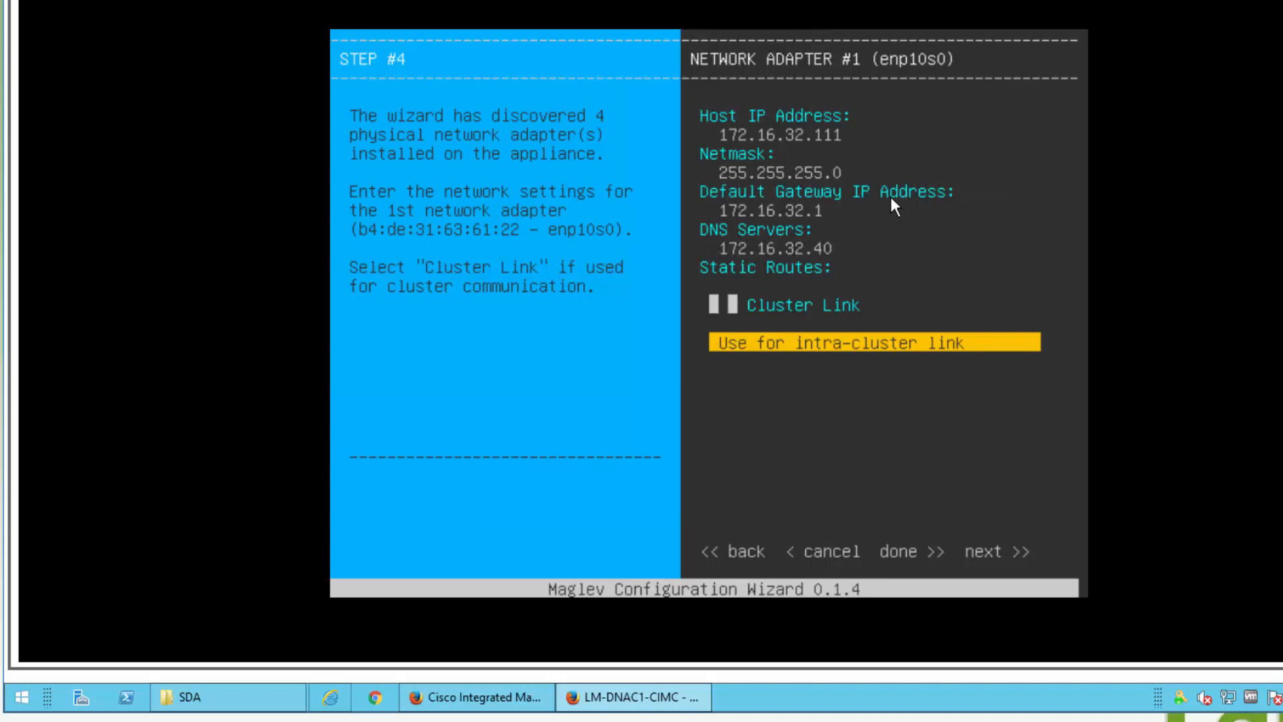
key(space)
key(Tab)
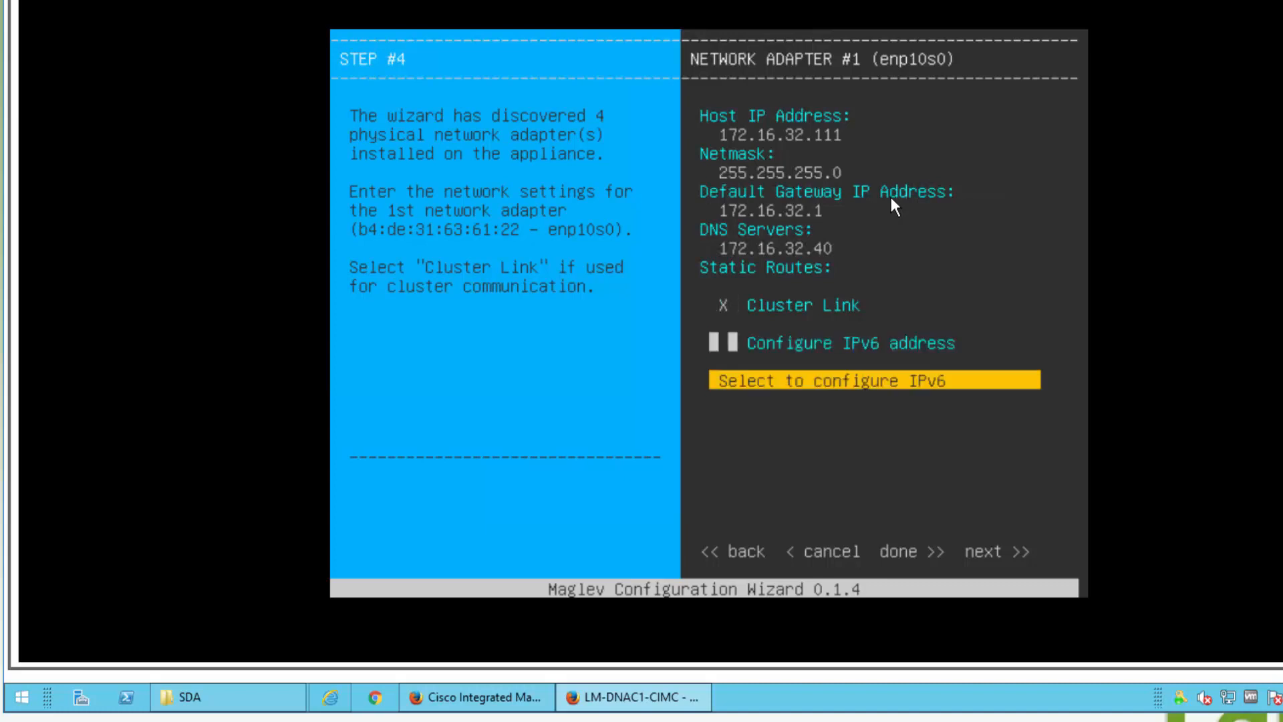
key(Tab)
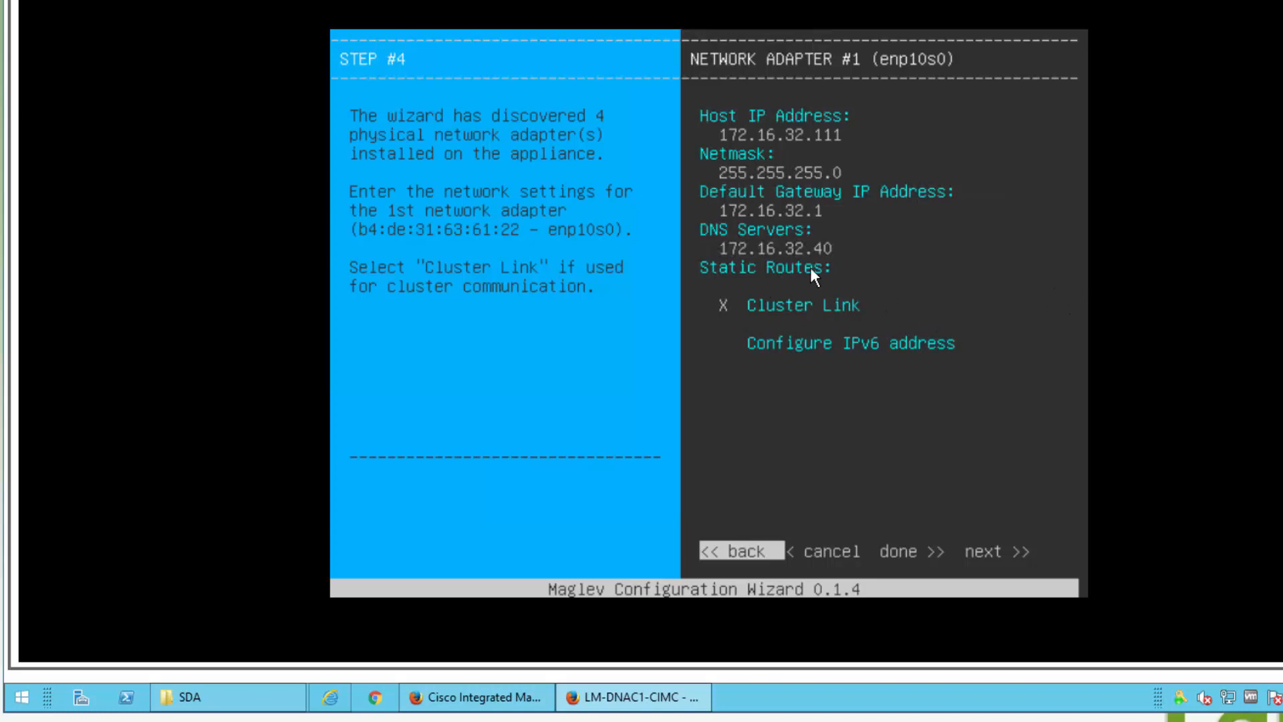
key(Tab)
key(Tab)
key(Tab)
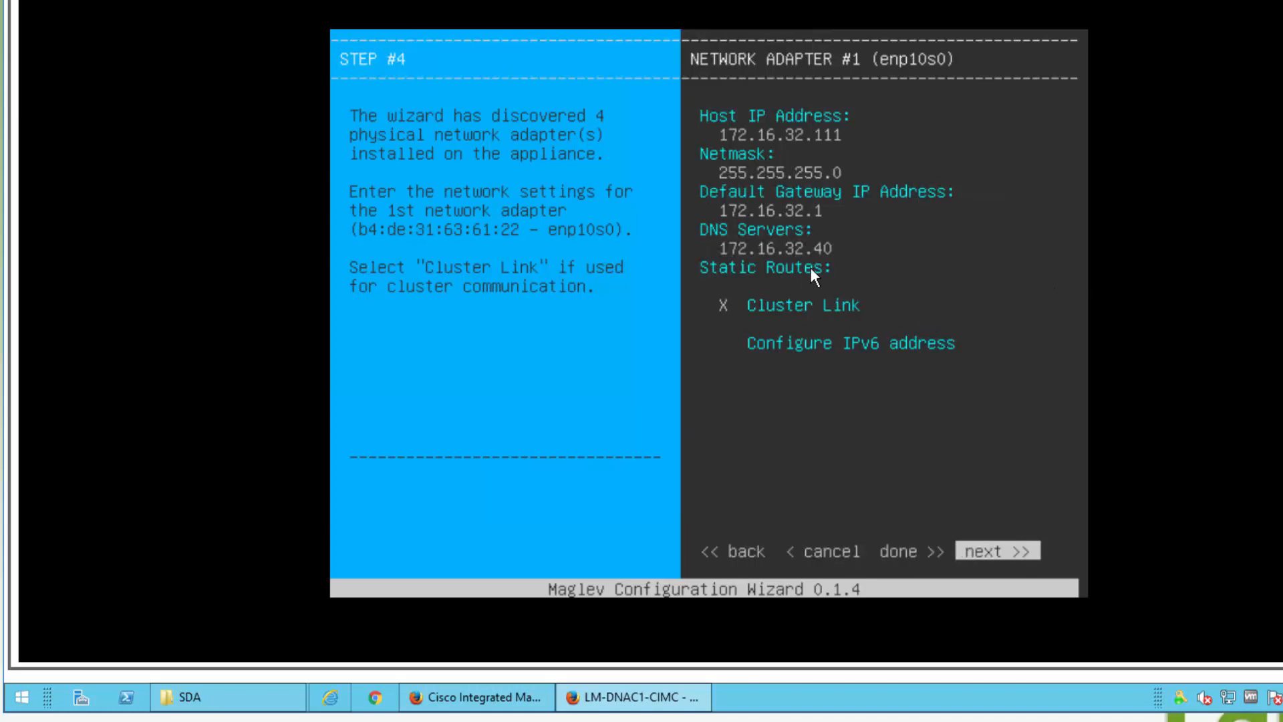
key(Return)
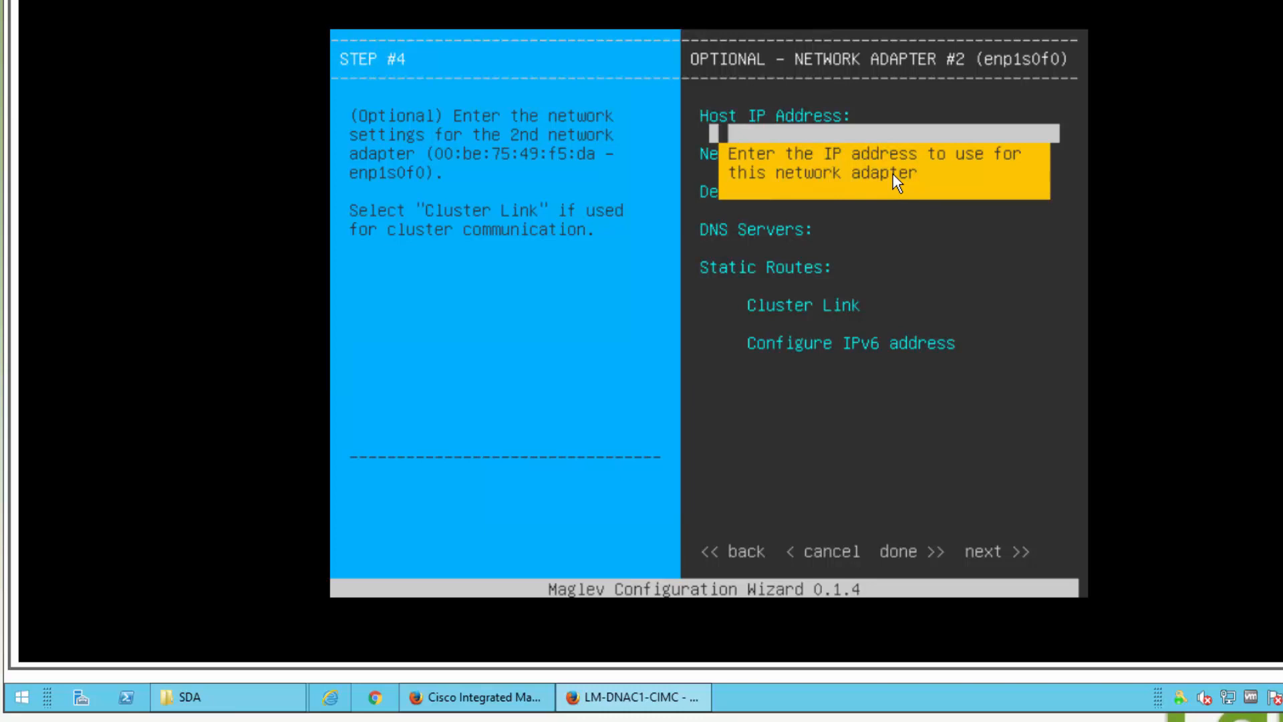
key(alt+Tab)
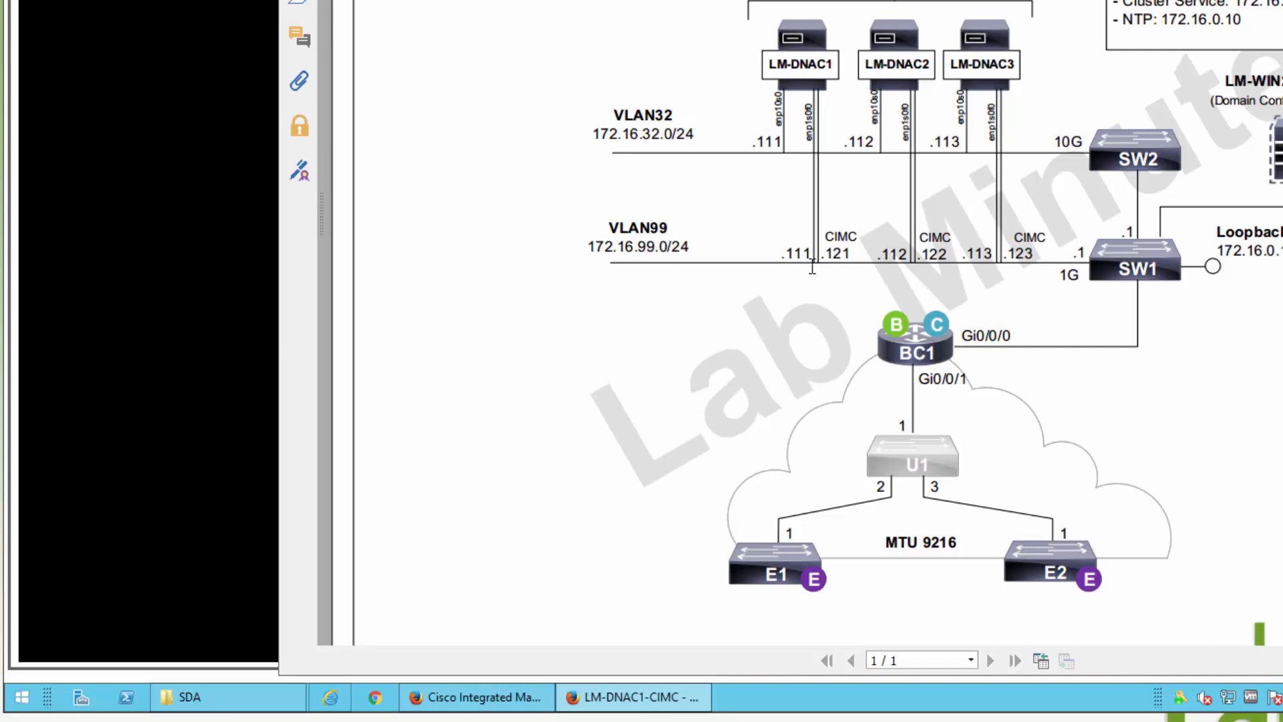
key(alt+Tab)
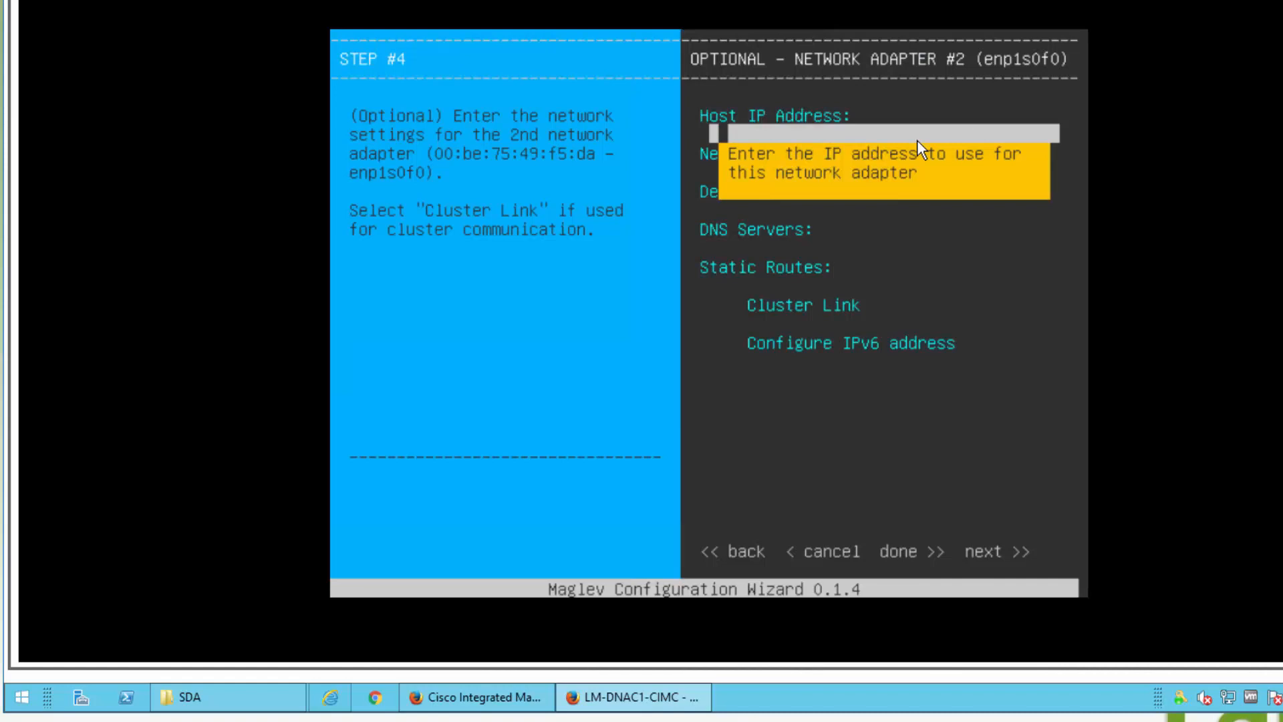
Step: Give enp1s0f0 host IP 172.16.99.111, netmask 255.255.255.0 and DNS 172.16.32.40
text(172.16.99.111)
key(Tab)
text(25)
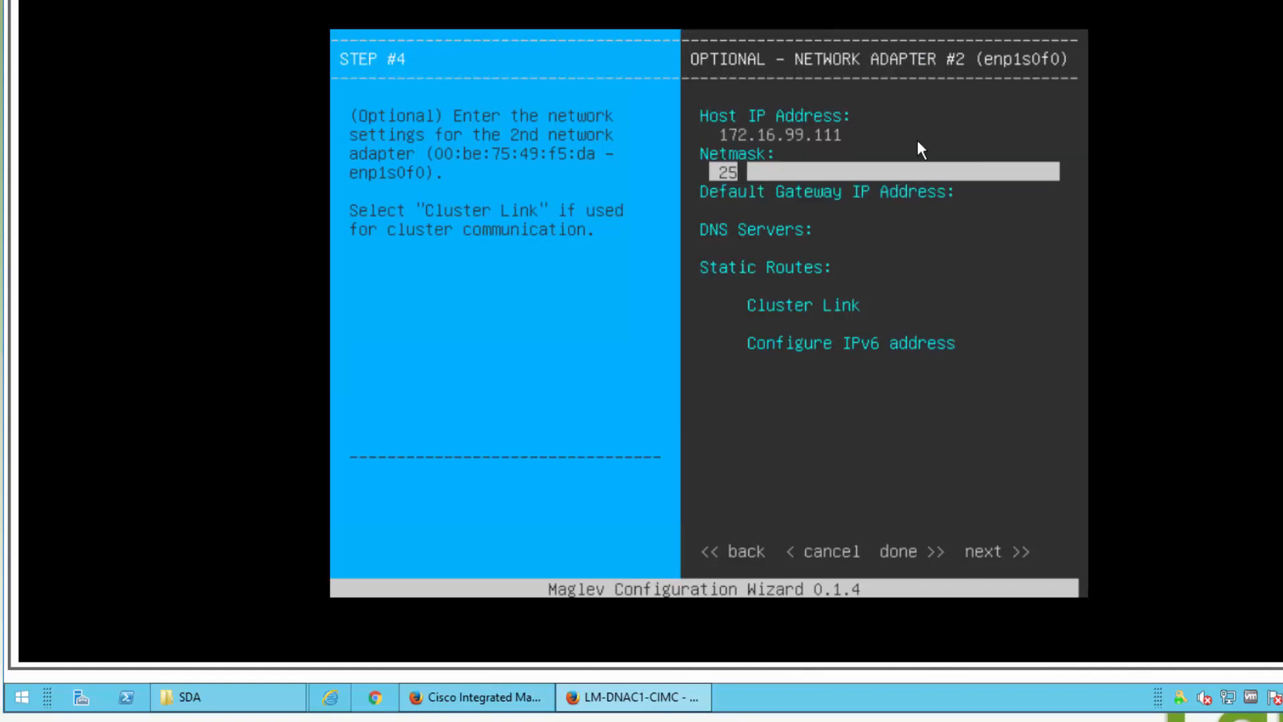
text(5.255.255.0)
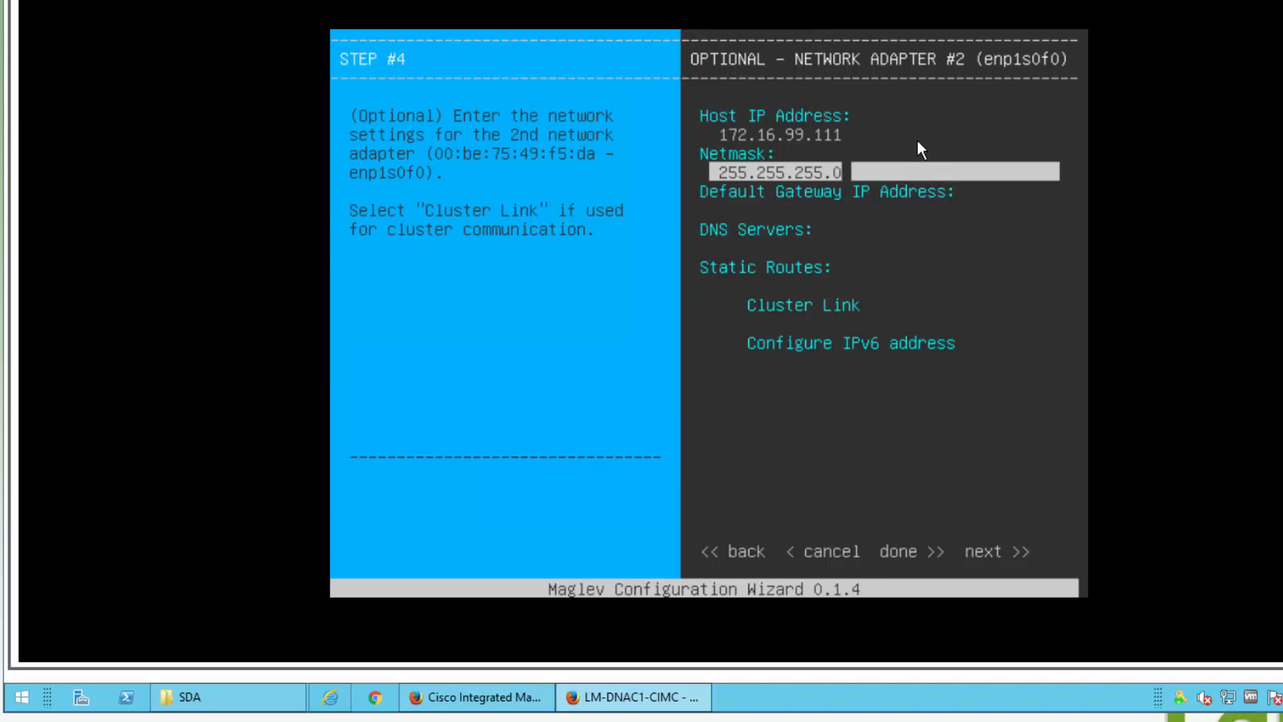
key(Tab)
key(Tab)
text(172.16.92.40)
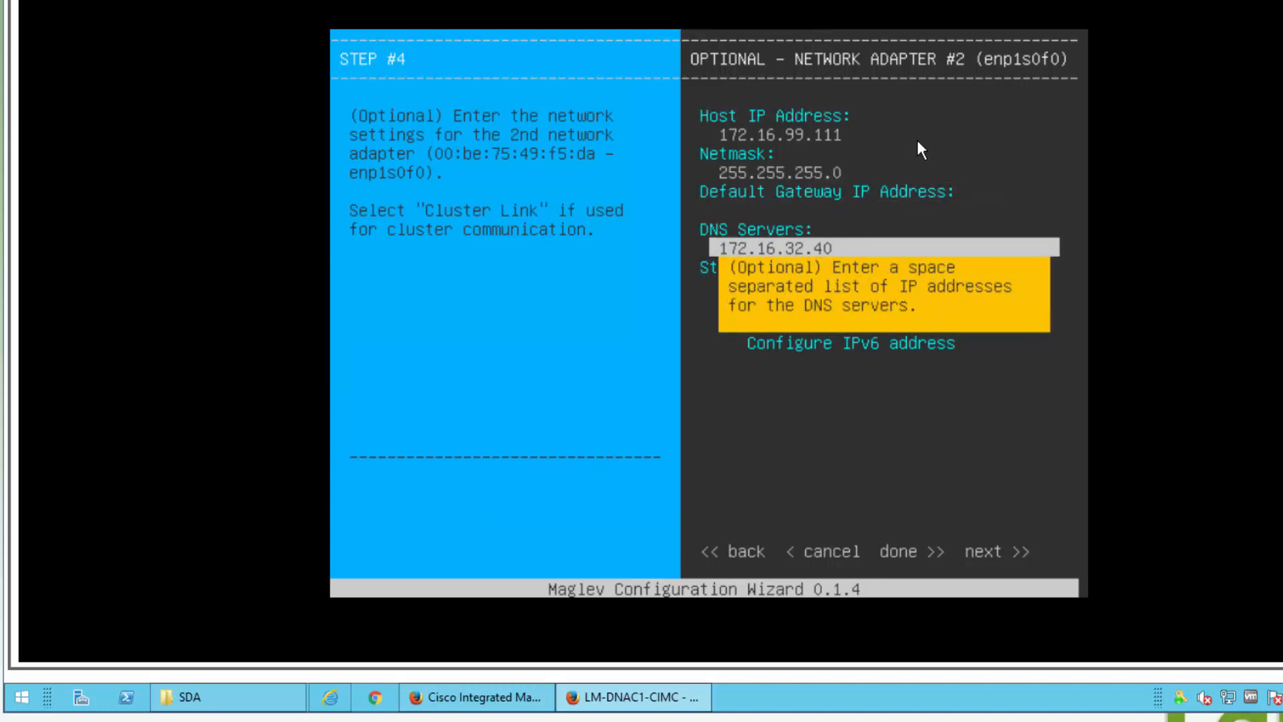
Step: Leave the gateway and cluster link unset and advance to adapter #3 (enp1s0f1)
key(shift+Tab)
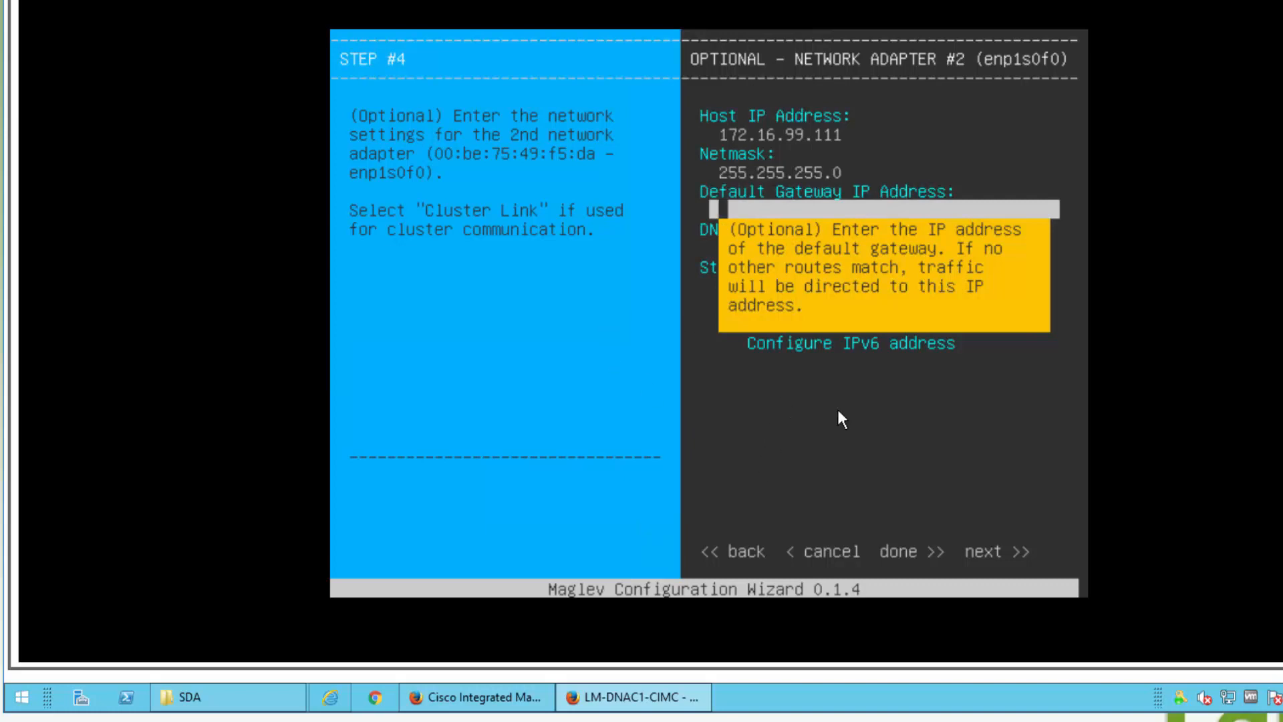
key(Tab)
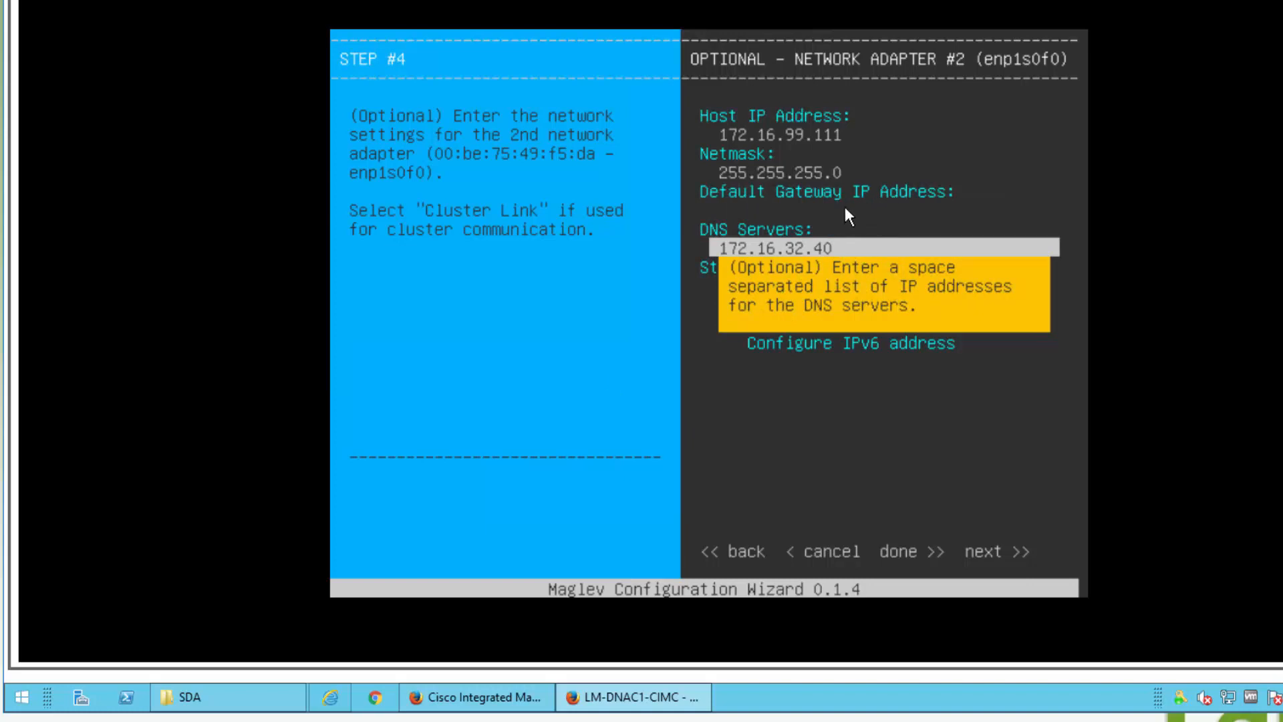
key(Tab)
key(Tab)
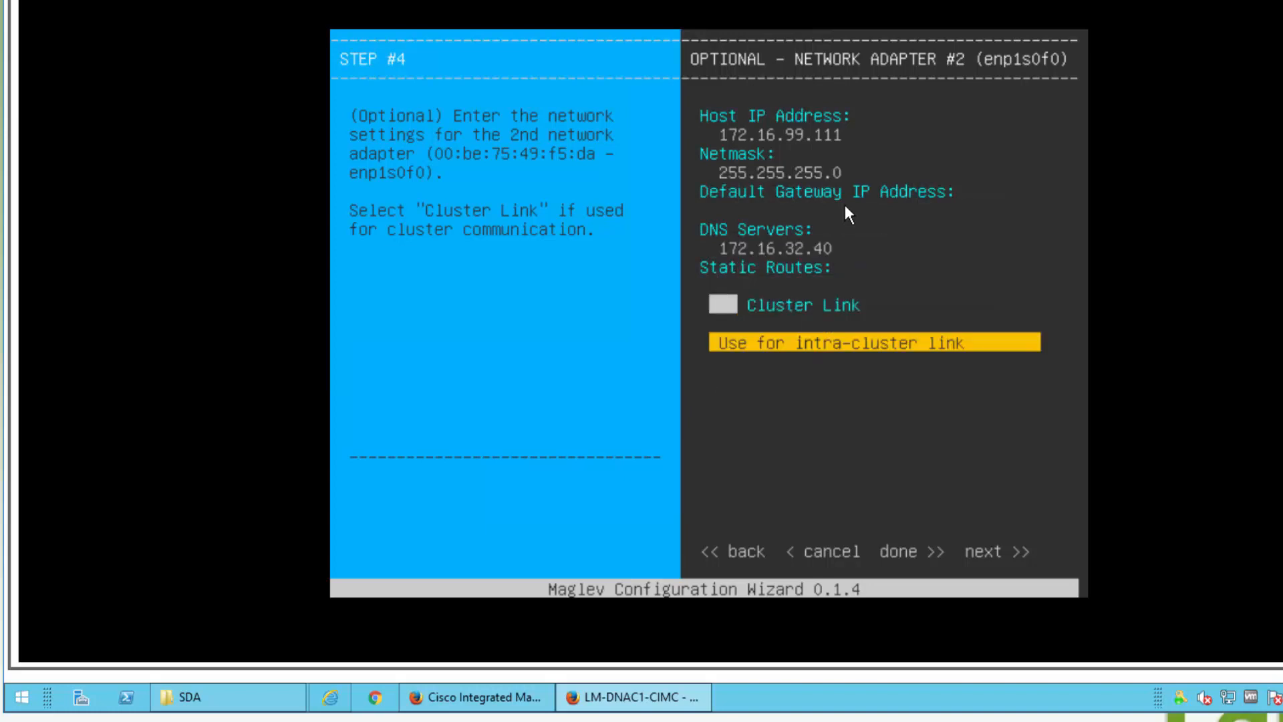
key(shift+Tab)
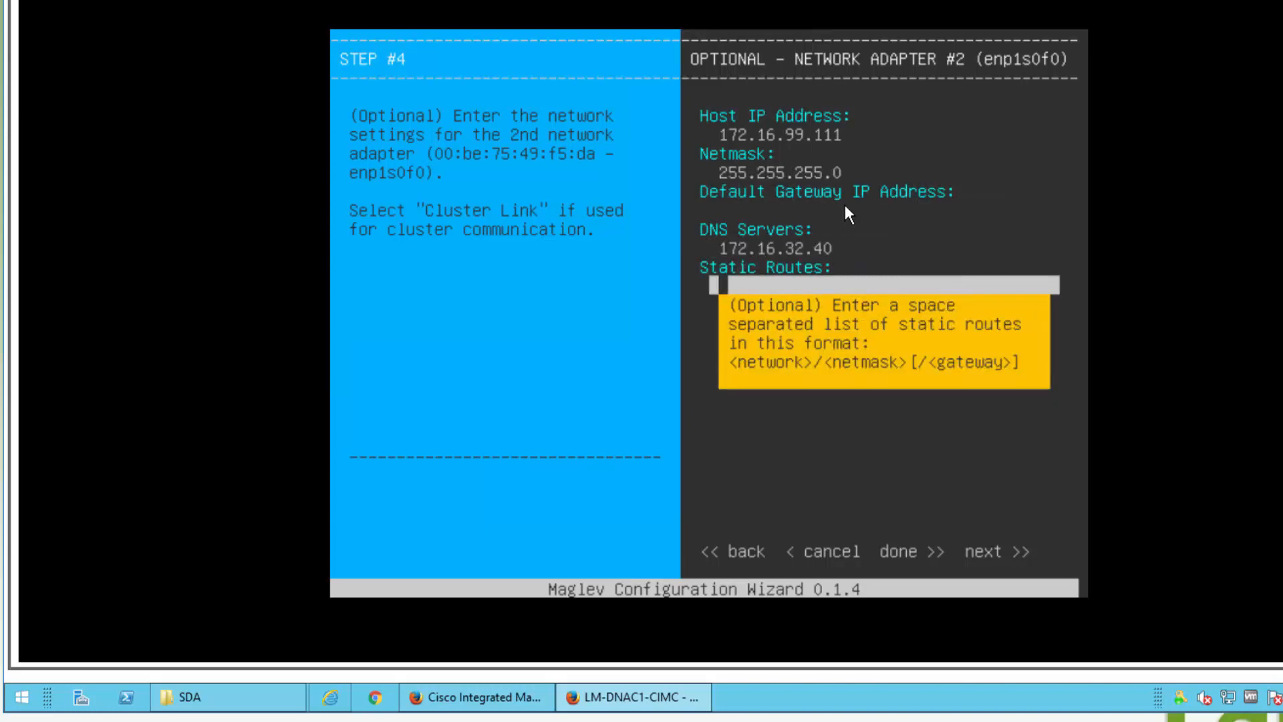
key(Tab)
key(Tab)
key(Tab)
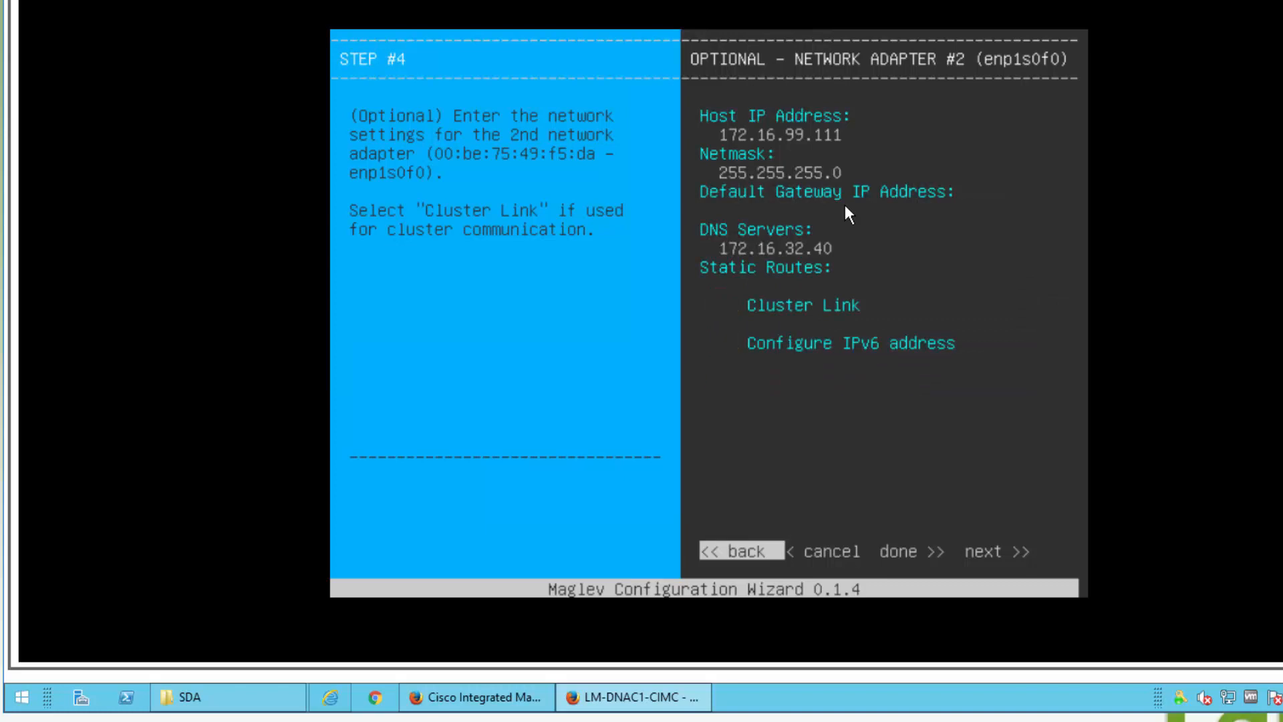
key(Tab)
key(Tab)
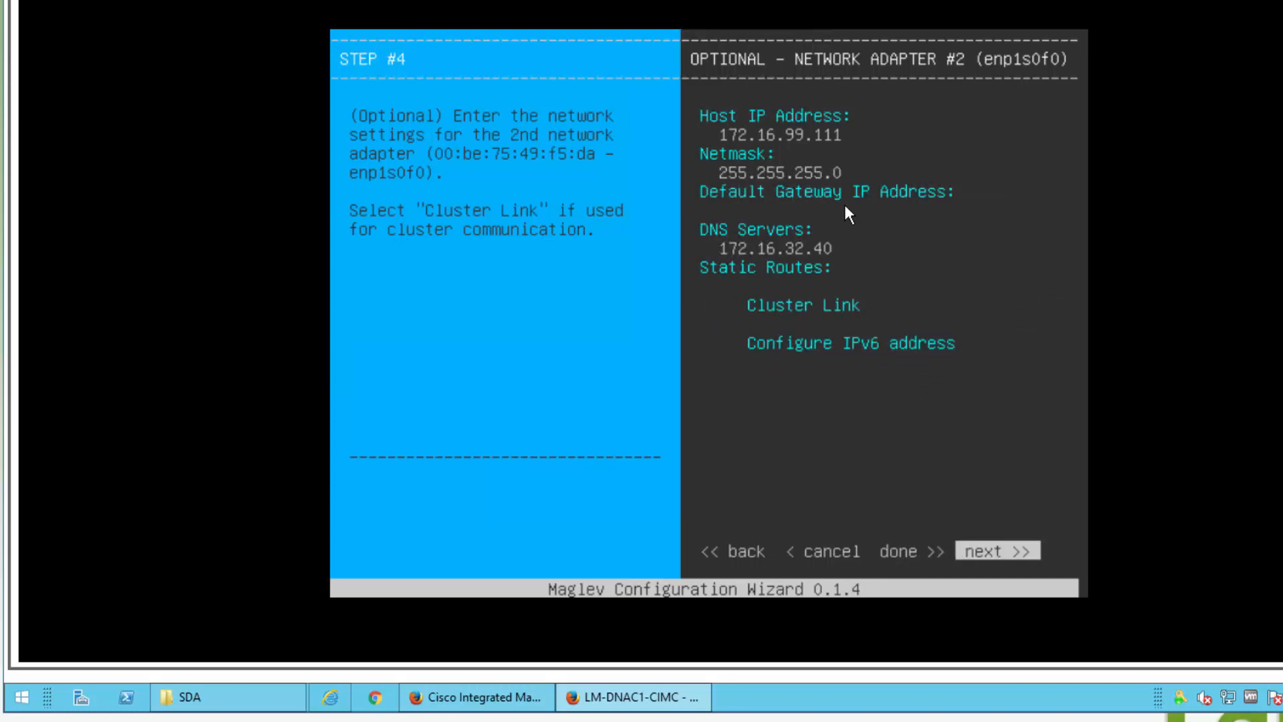
key(Return)
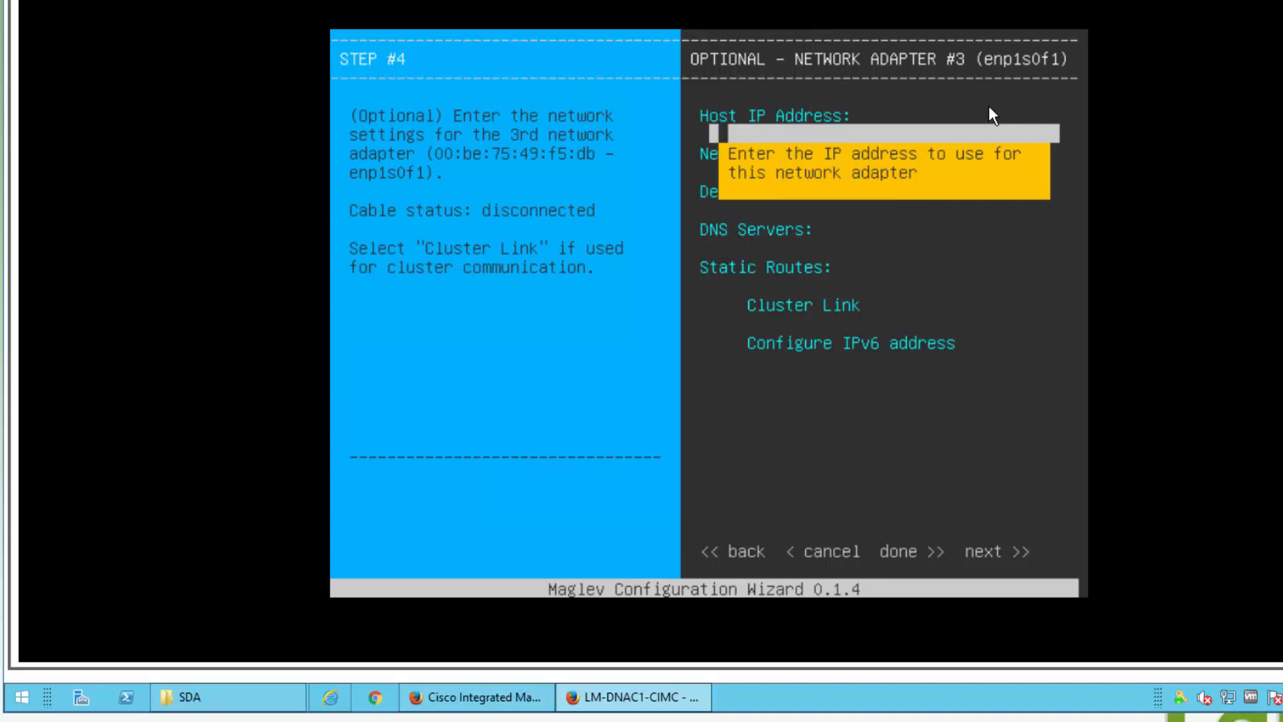
Step: Skip the third adapter enp1s0f1 without entering any addresses
key(Tab)
key(Tab)
key(Tab)
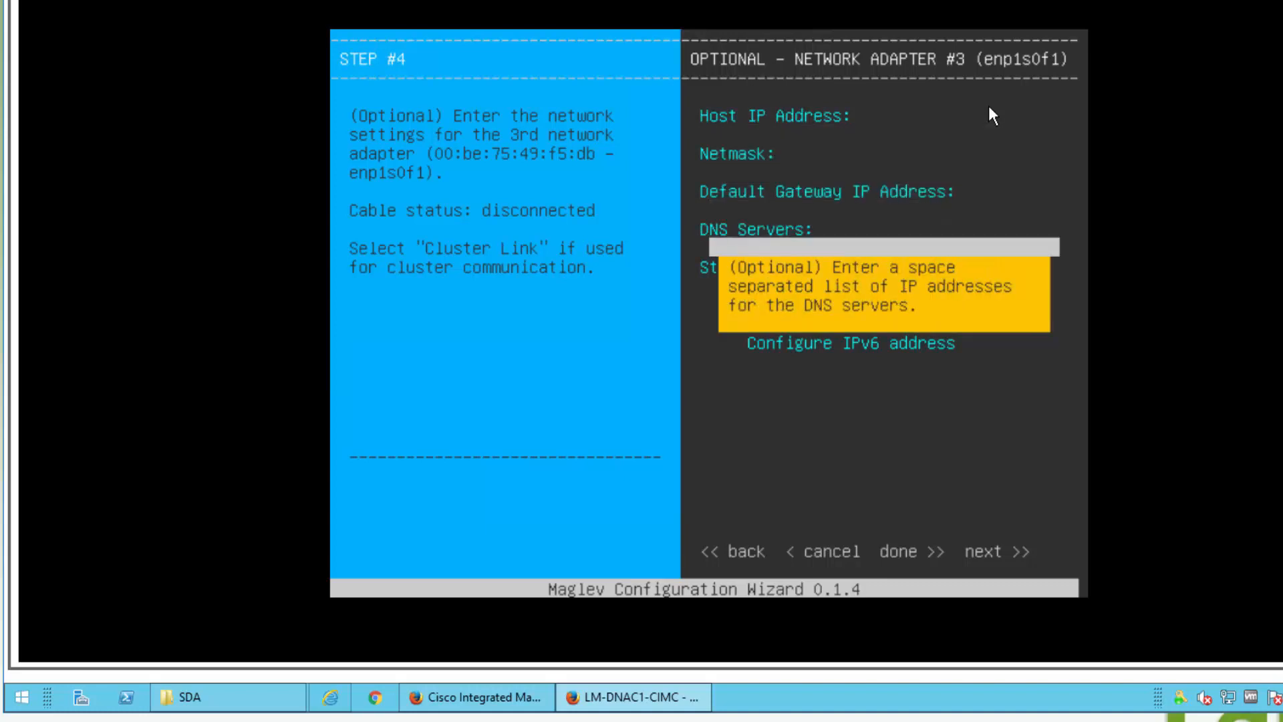
key(Tab)
key(Tab)
key(Tab)
key(Tab)
key(Tab)
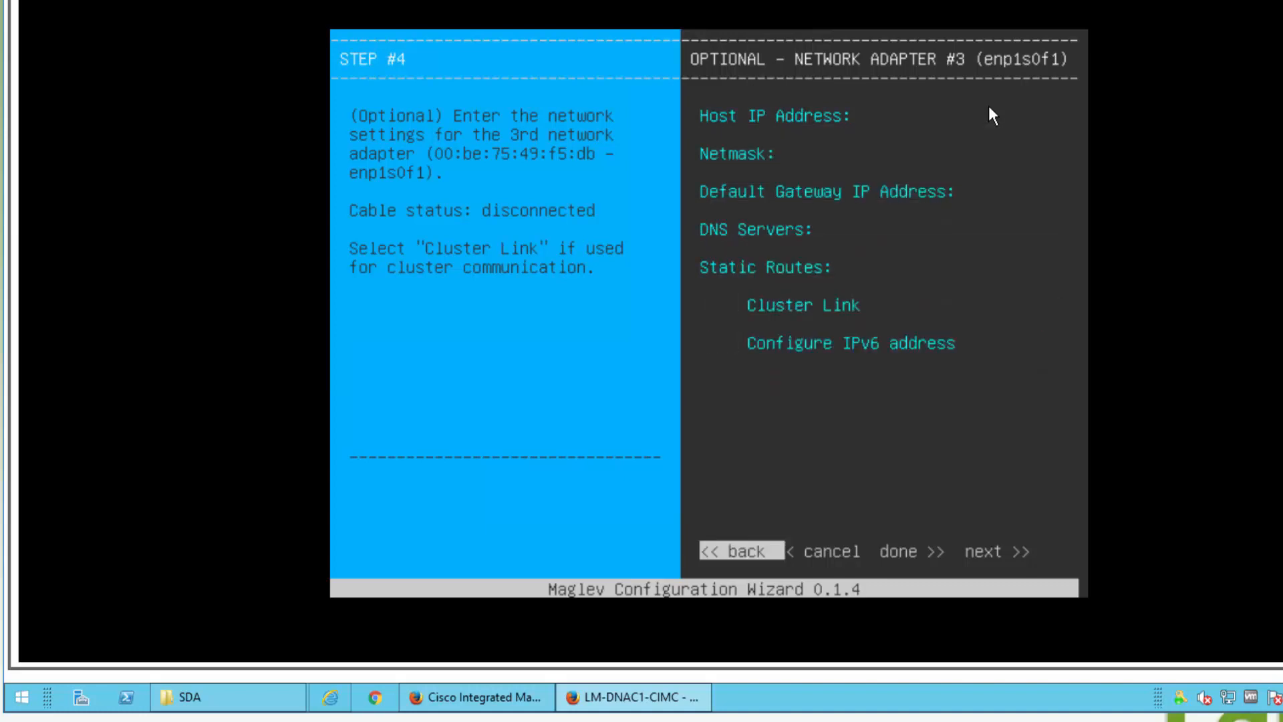
key(Tab)
key(Tab)
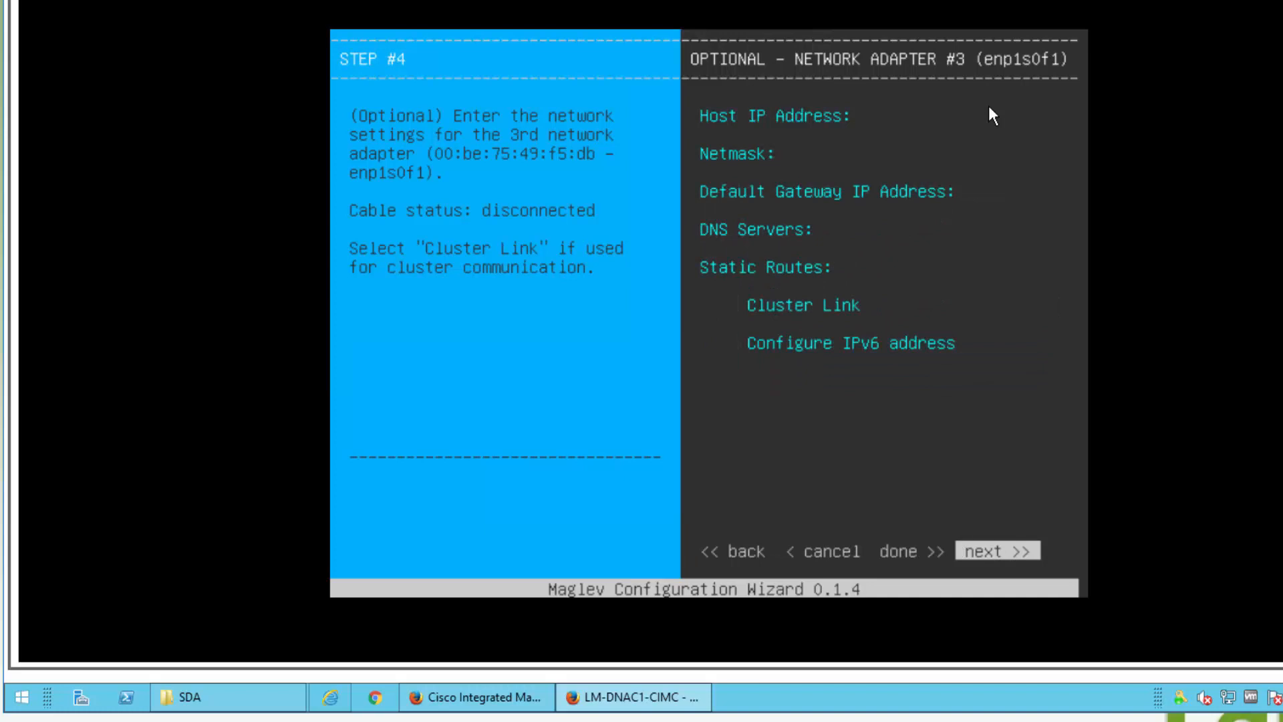
key(Return)
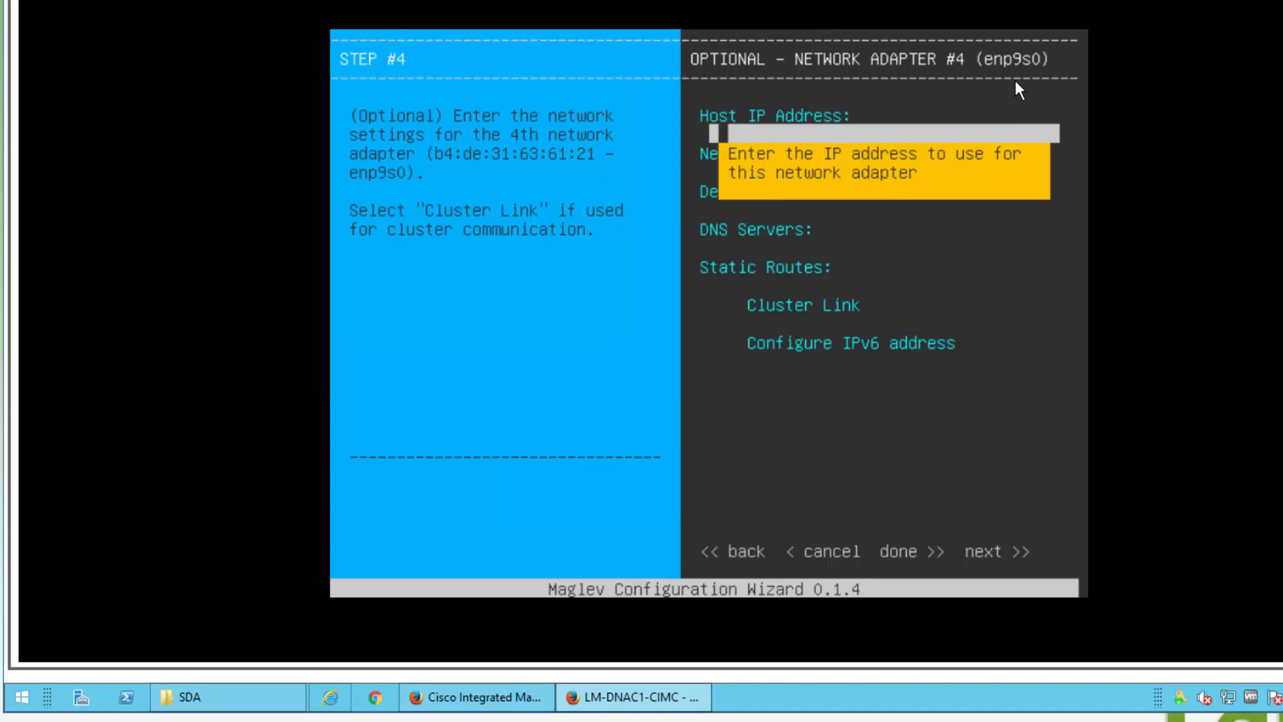
Step: Leave adapter #4 (enp9s0) blank, cluster link and IPv6 off, and continue to the validation prompt
key(Tab)
key(Tab)
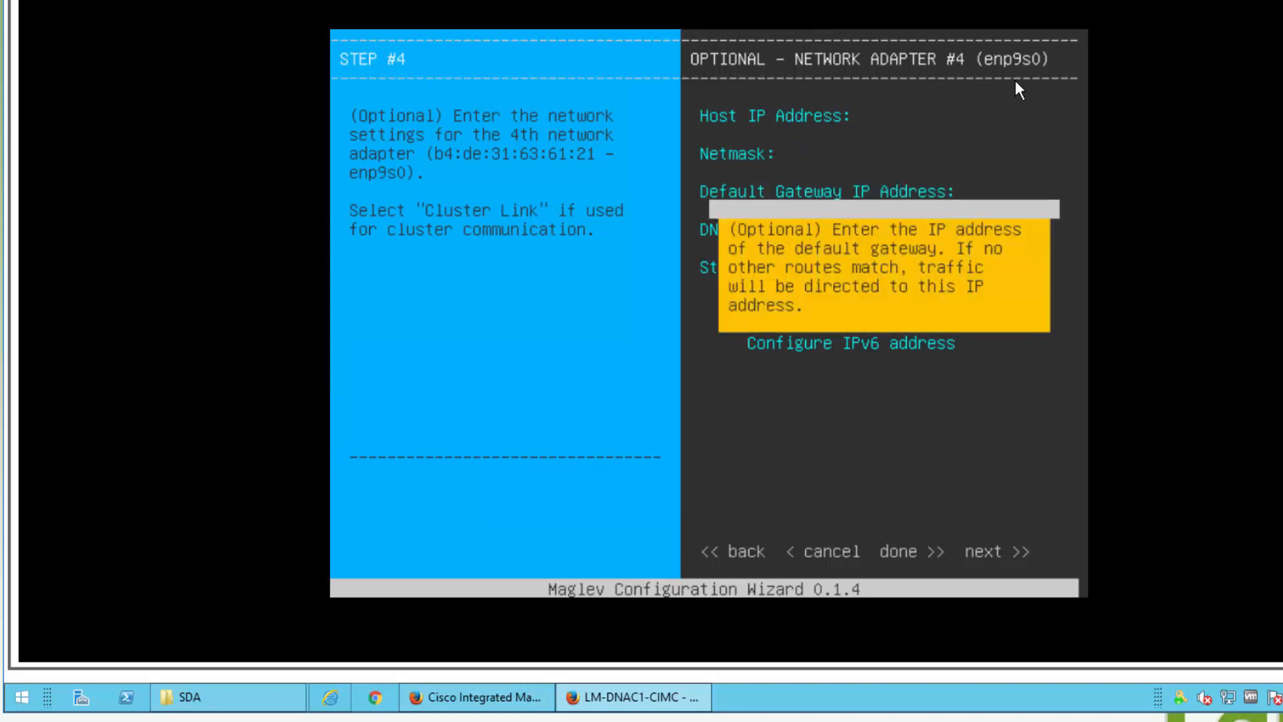
key(Tab)
key(Tab)
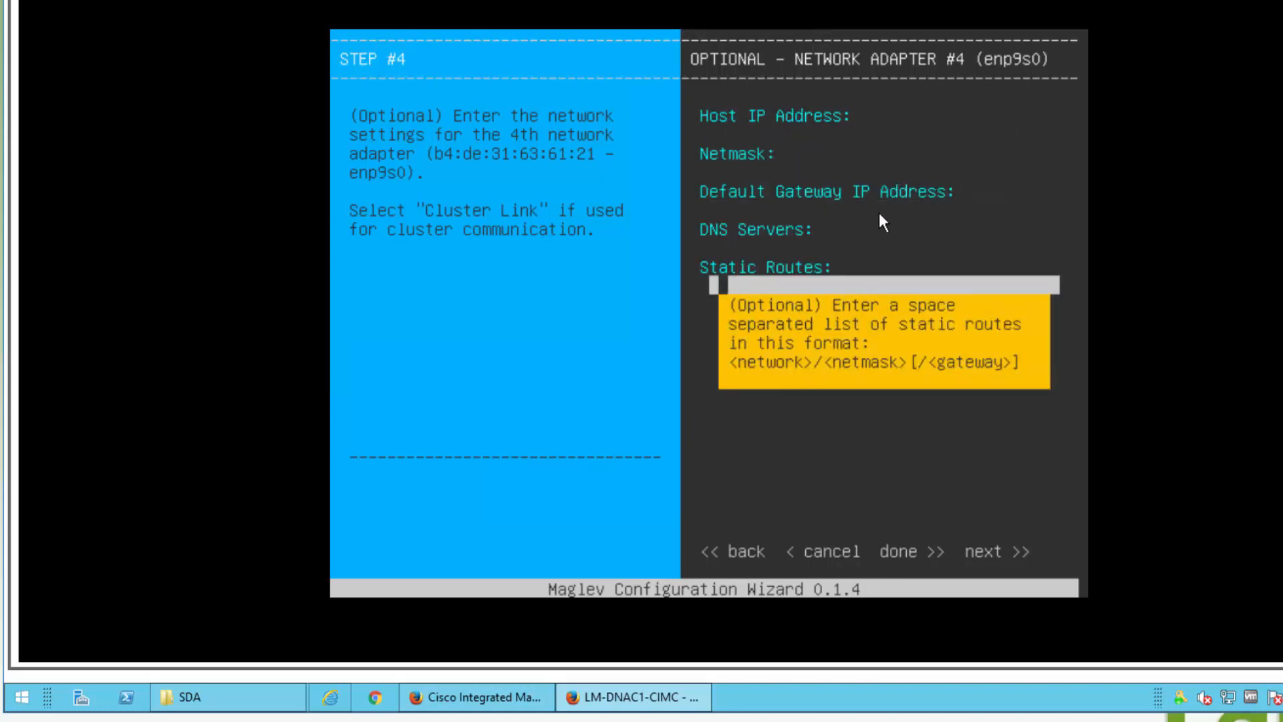
key(Tab)
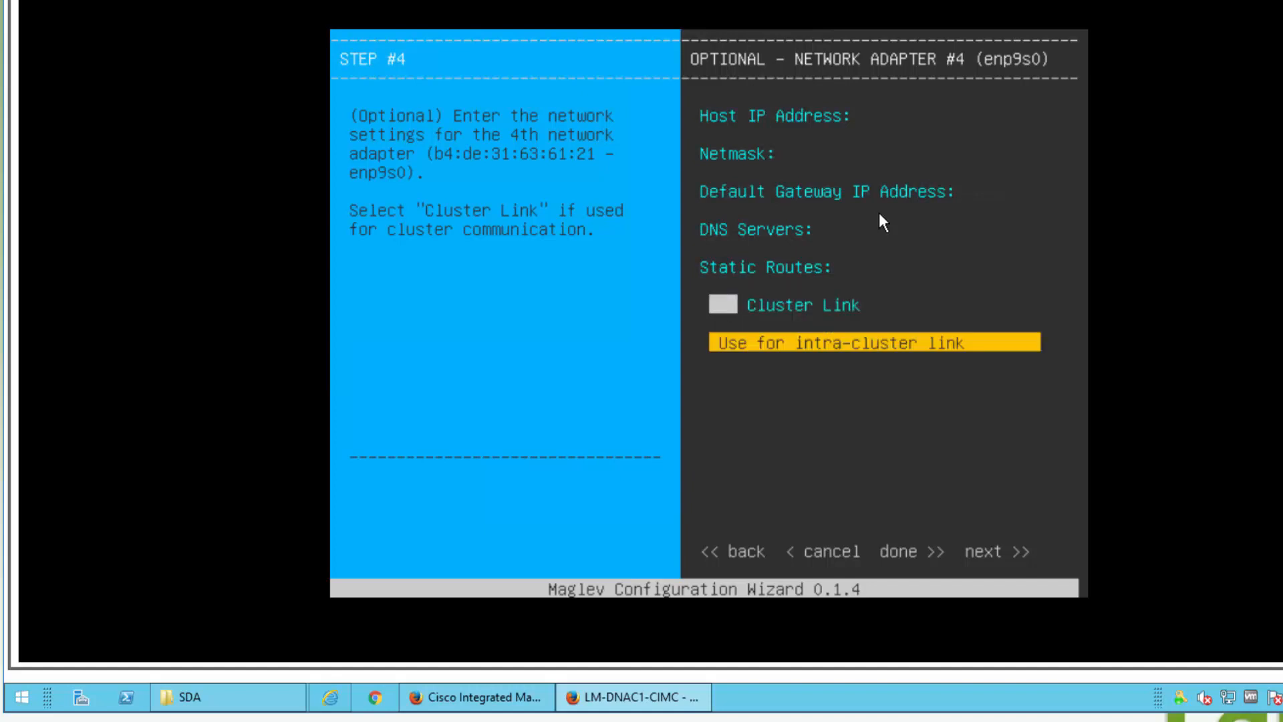
key(Tab)
key(Tab)
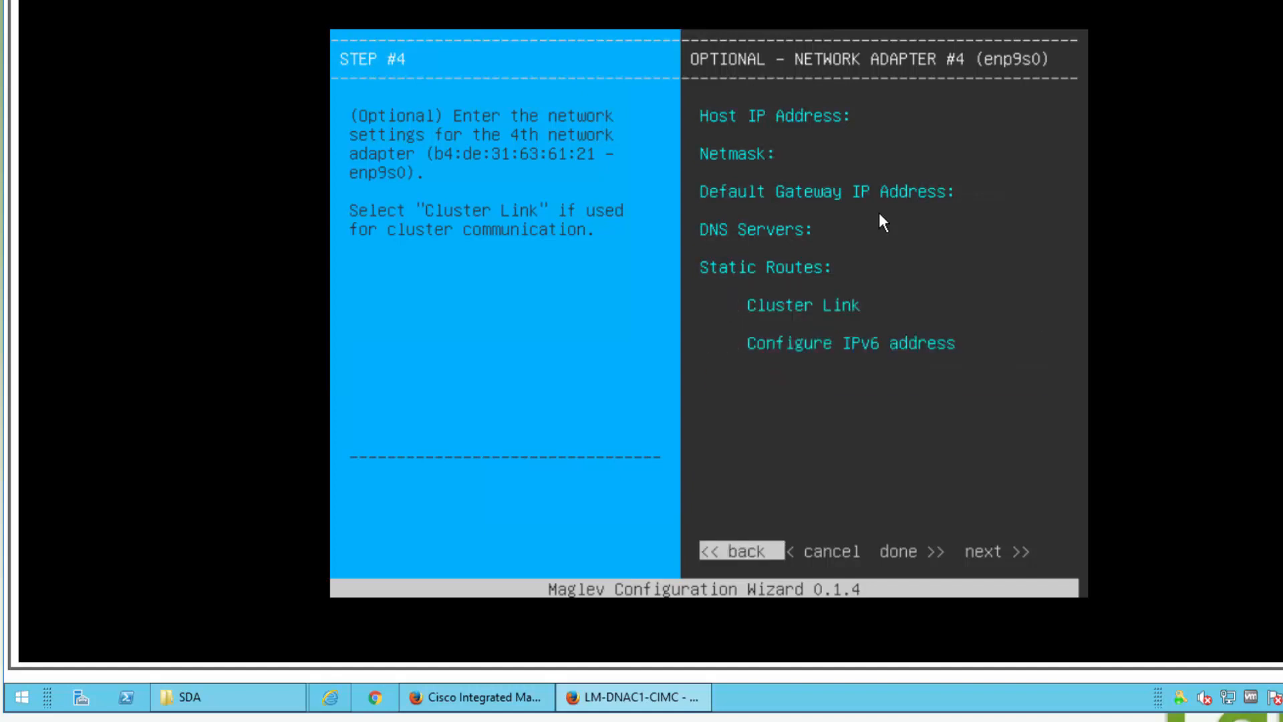
key(Tab)
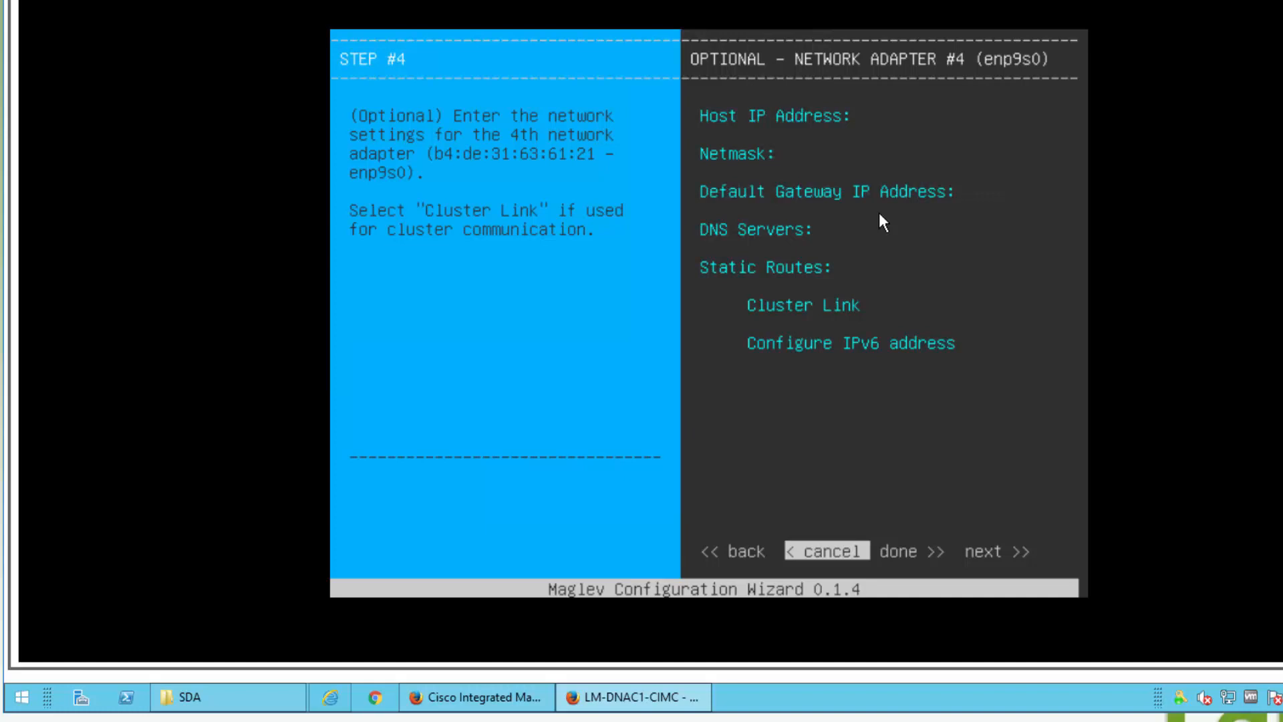
key(Tab)
key(Return)
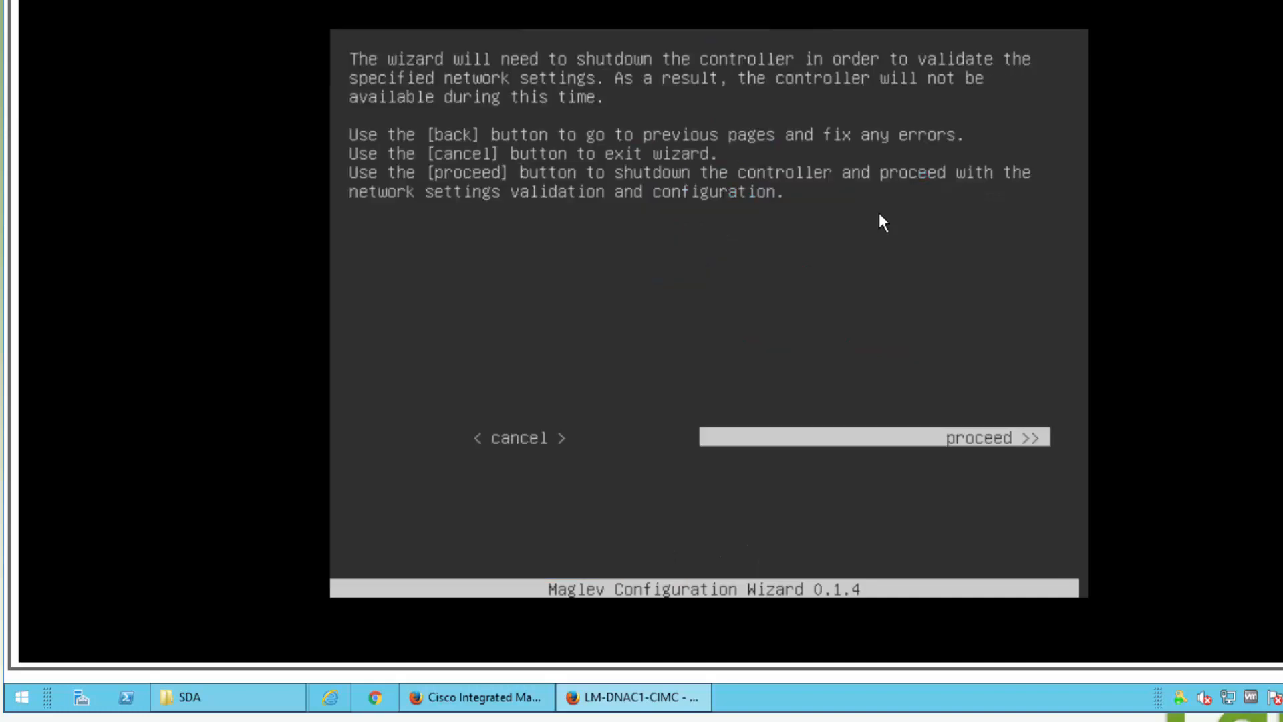
Step: Confirm the controller shutdown so the wizard validates the network settings and reaches Maglev Cluster Details
key(Return)
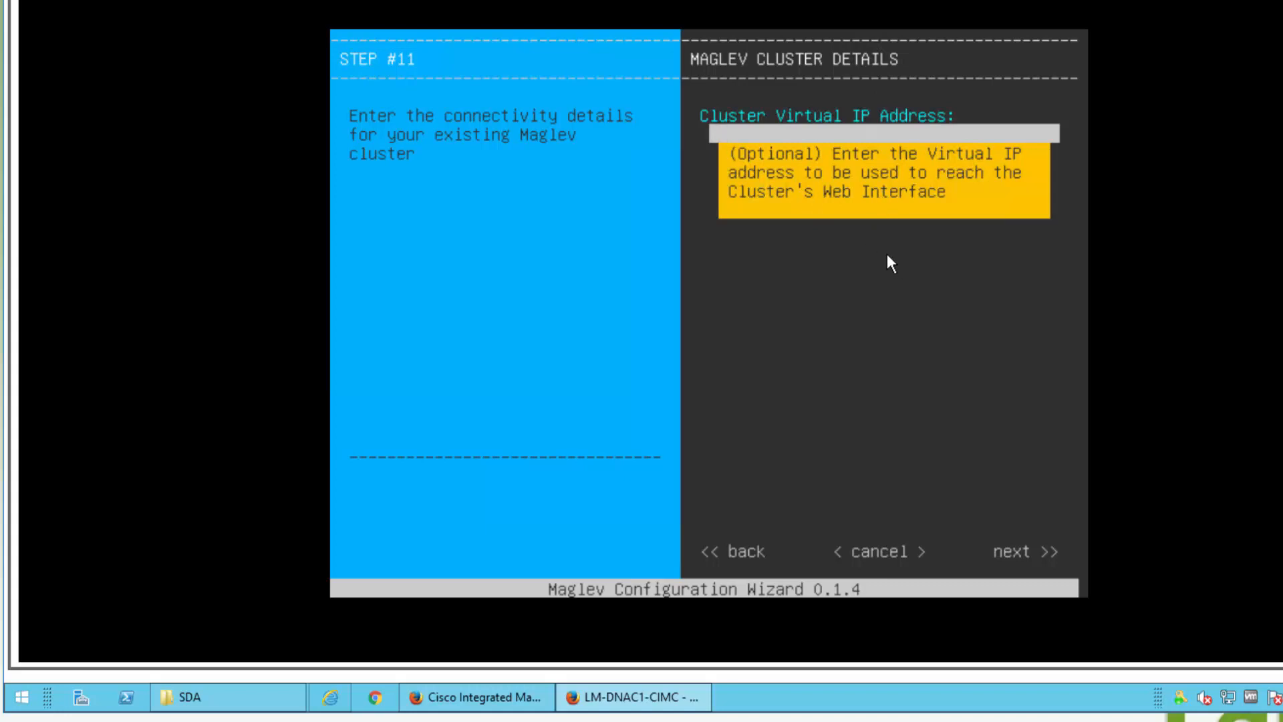
Step: Enter 172.16.32.110 as the cluster virtual IP address and continue
text(172.16.32.110)
key(Tab)
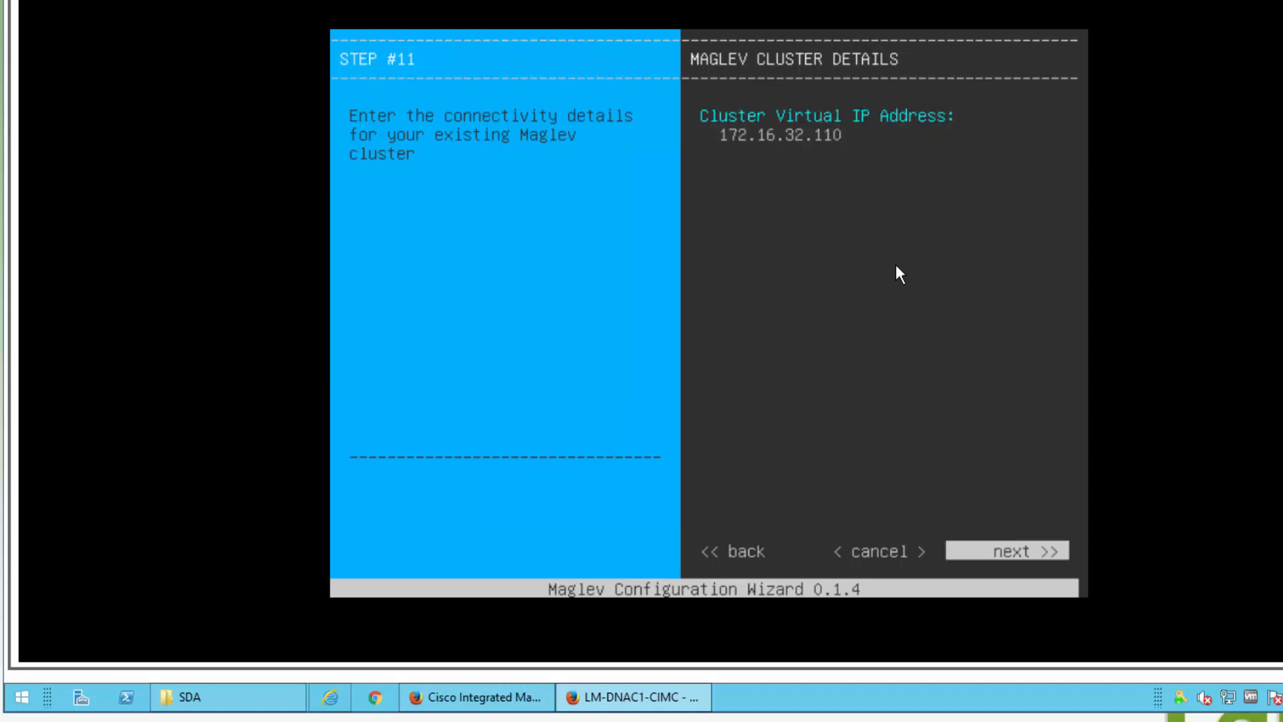
key(Return)
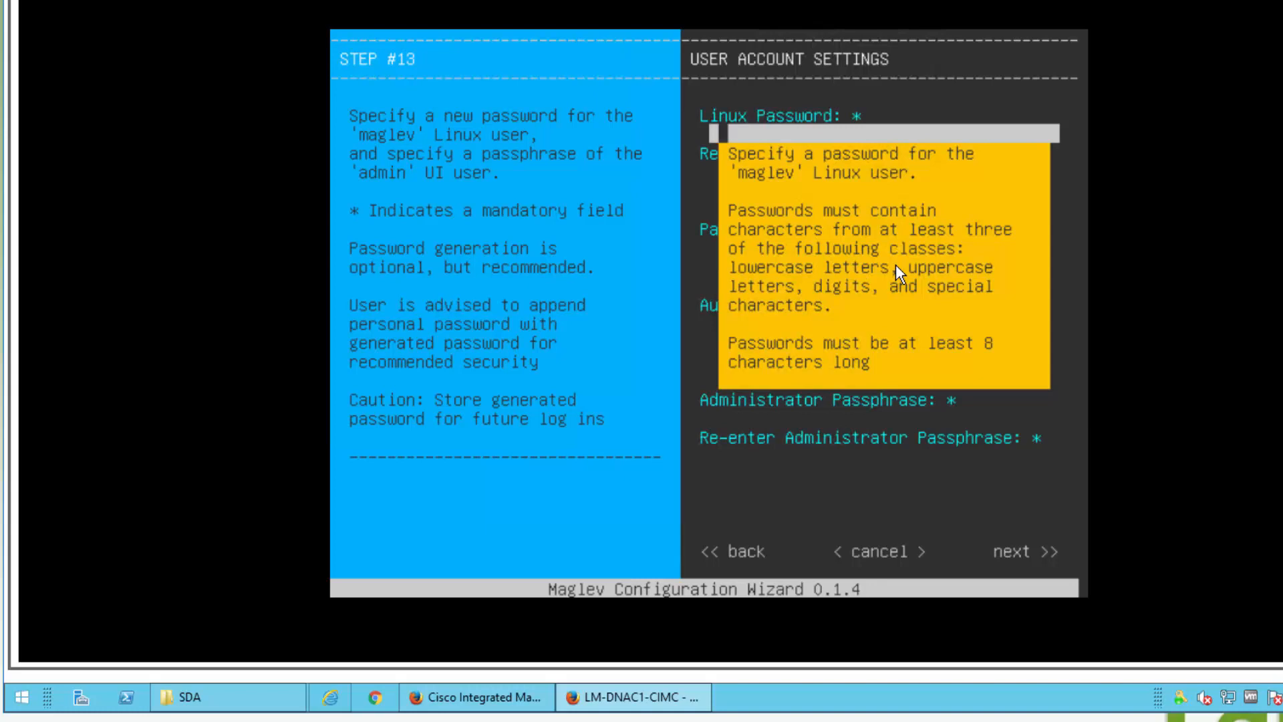
Step: Enter the maglev Linux password and the administrator passphrase with its confirmation, then continue
text(**********)
key(Tab)
text(**********)
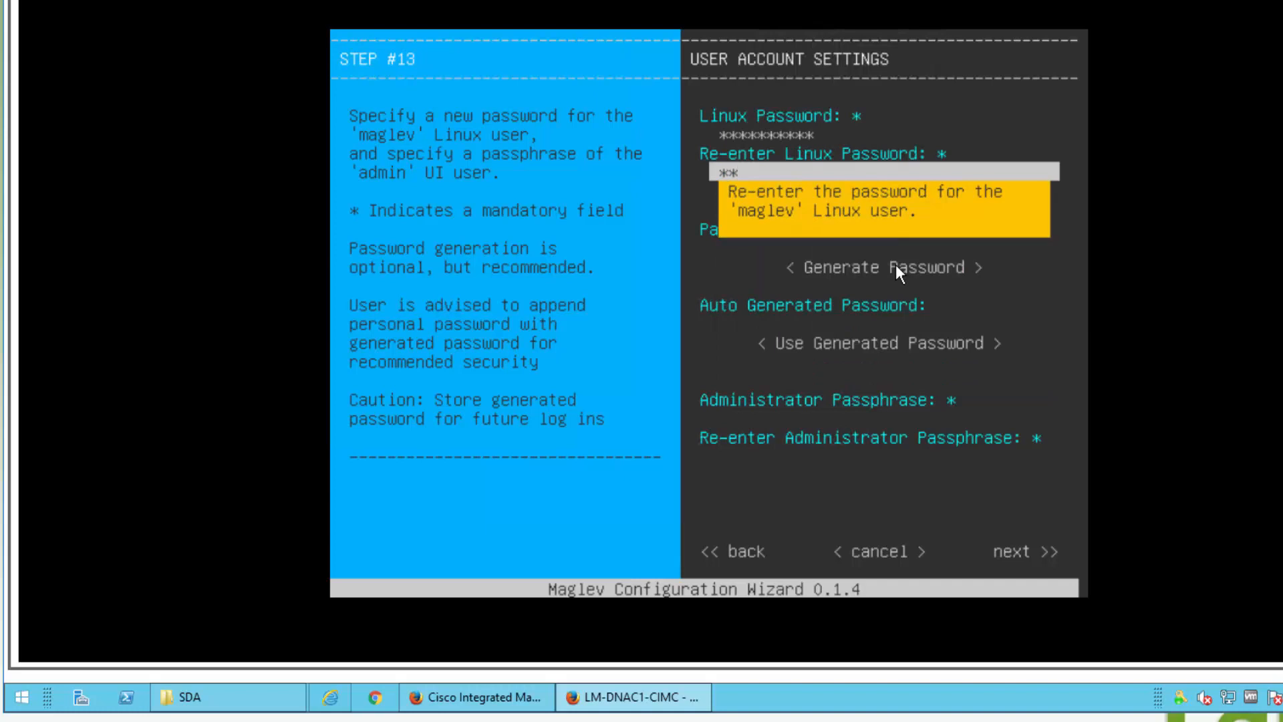
key(Tab)
key(Tab)
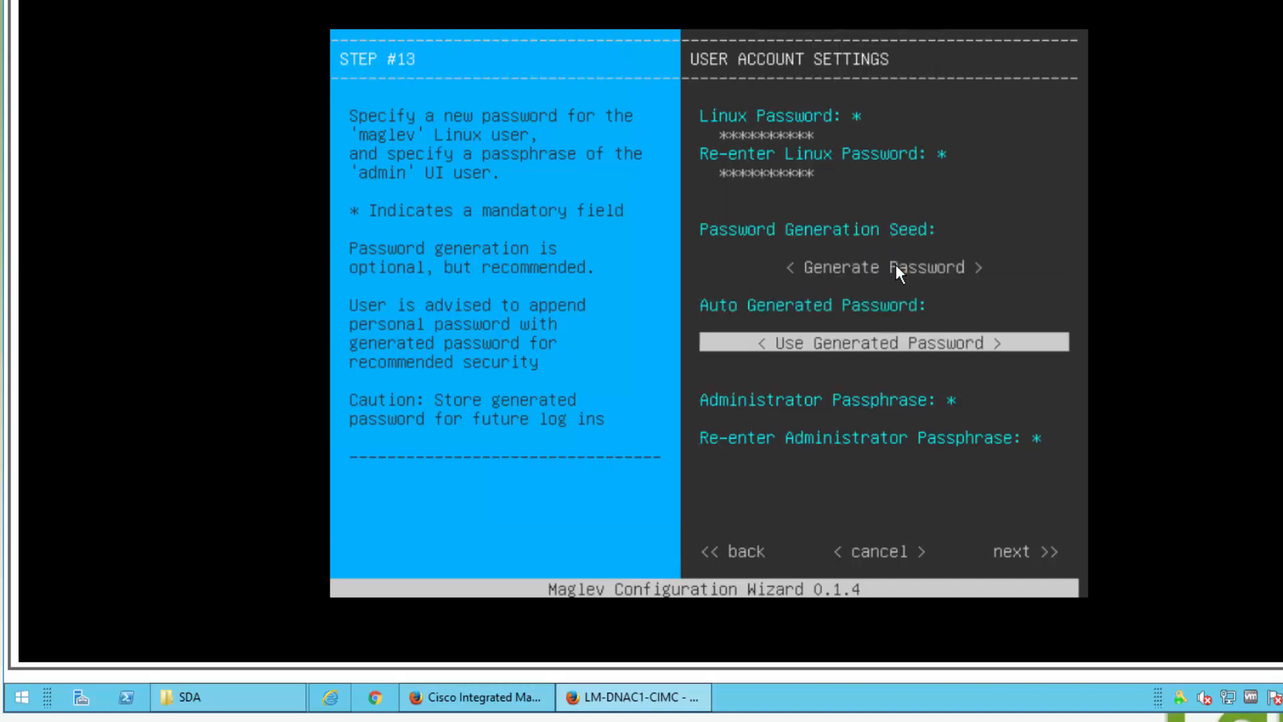
key(Tab)
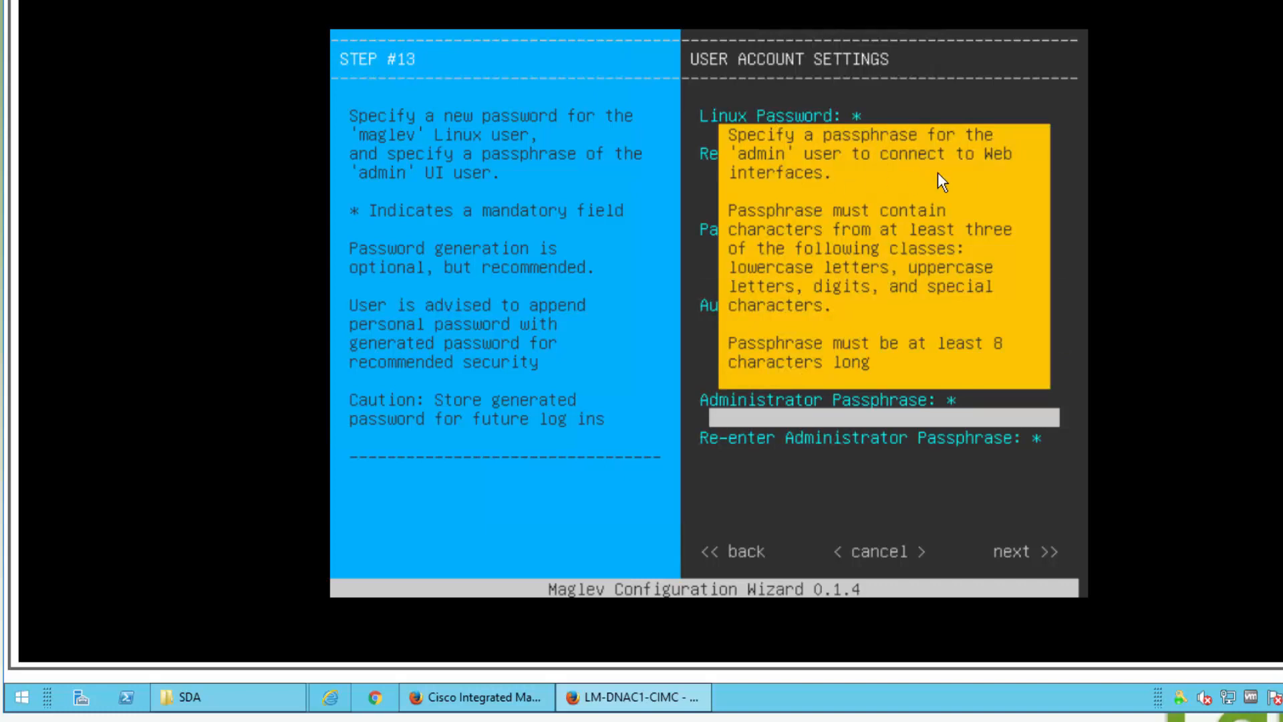
text(***********)
key(Tab)
text(***********)
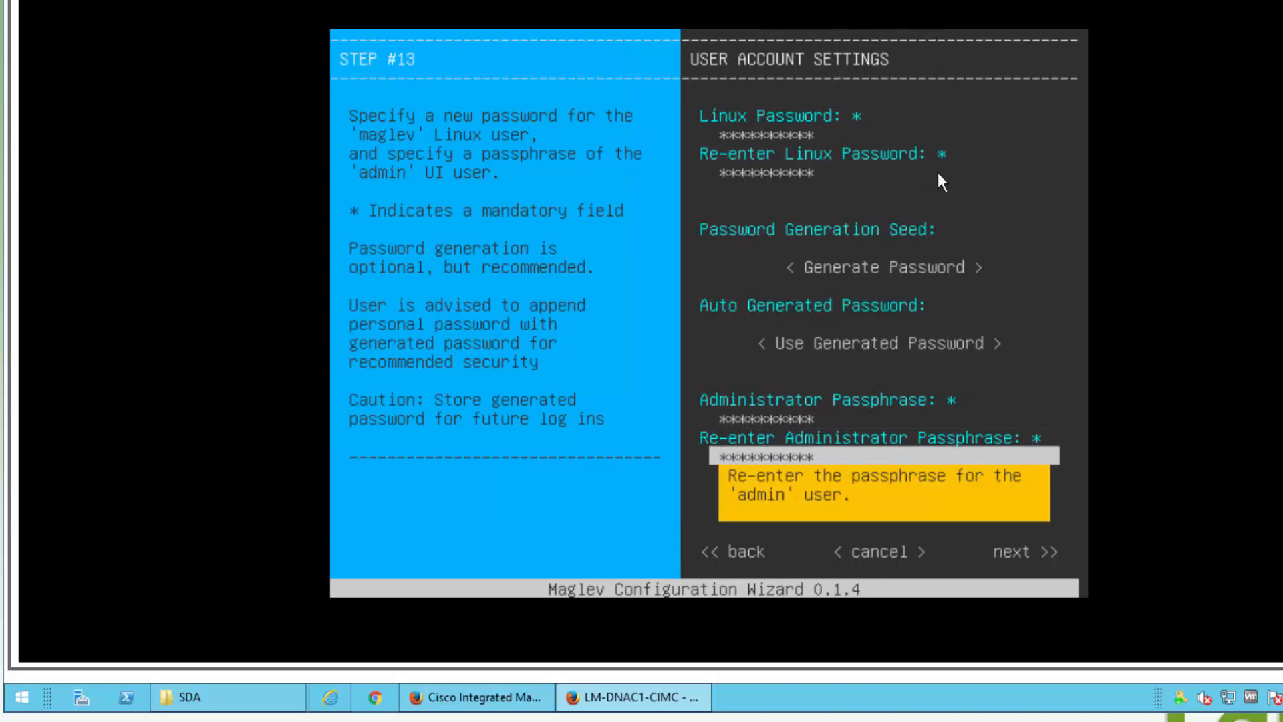
key(Tab)
key(Tab)
key(Tab)
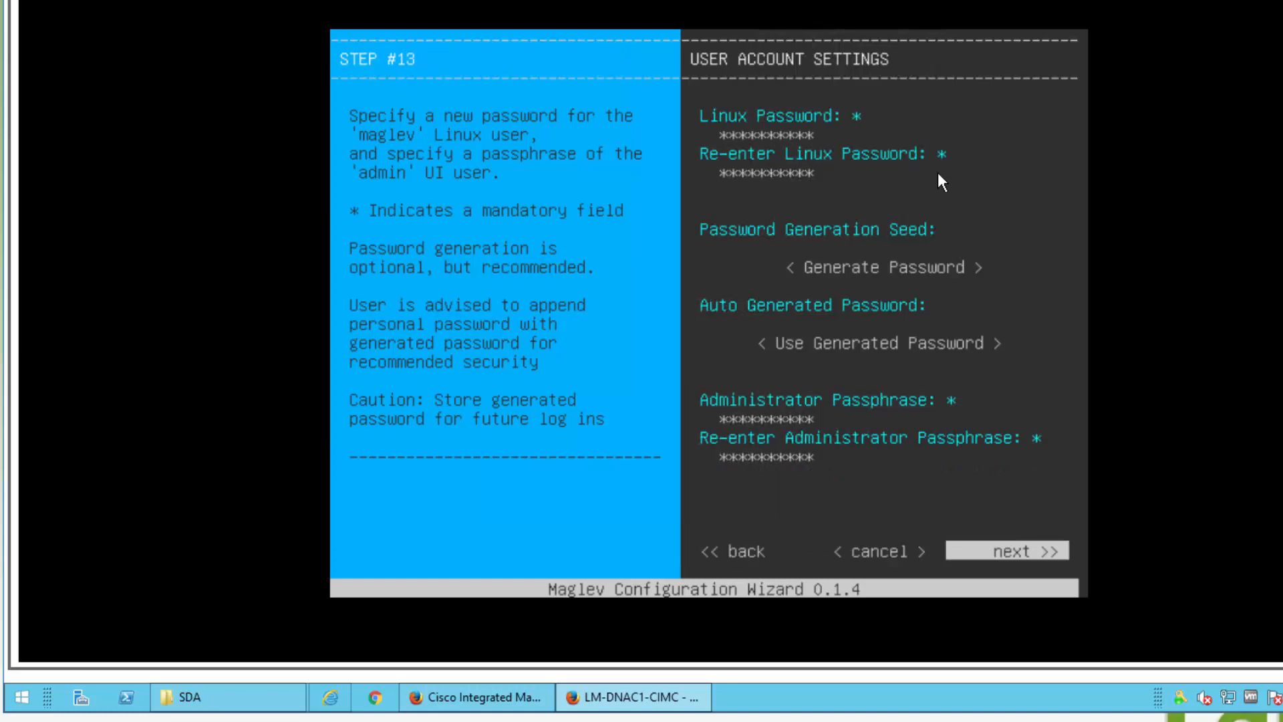
key(Return)
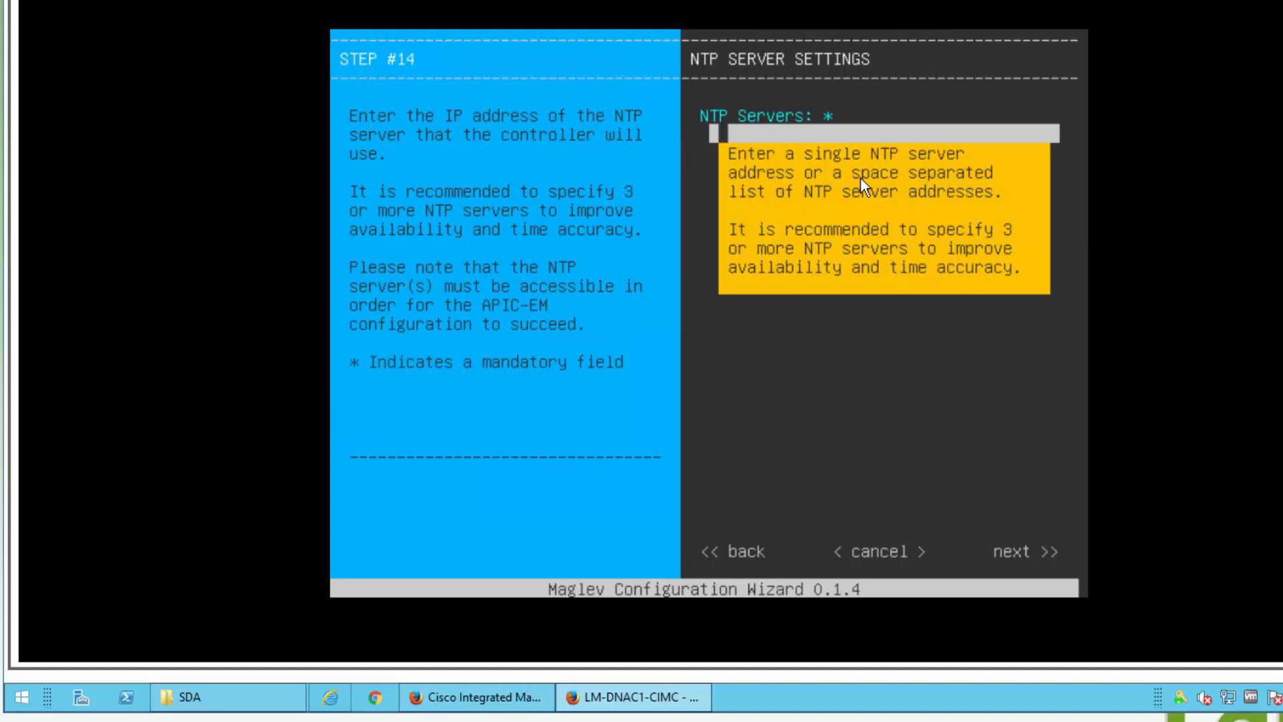
Step: Enter NTP servers 172.16.0.10 and 172.16.32.40 and have them validated
text(172.16.0.10 172.16.32)
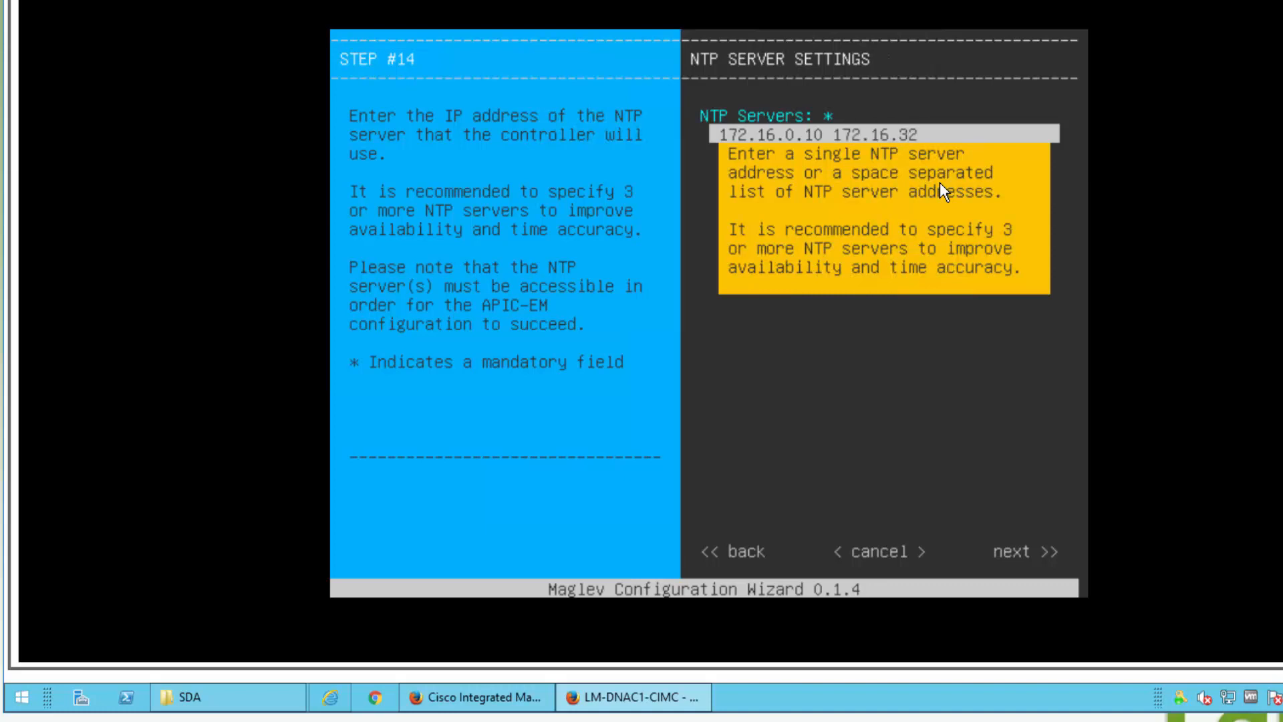
text(.40)
key(Tab)
key(Tab)
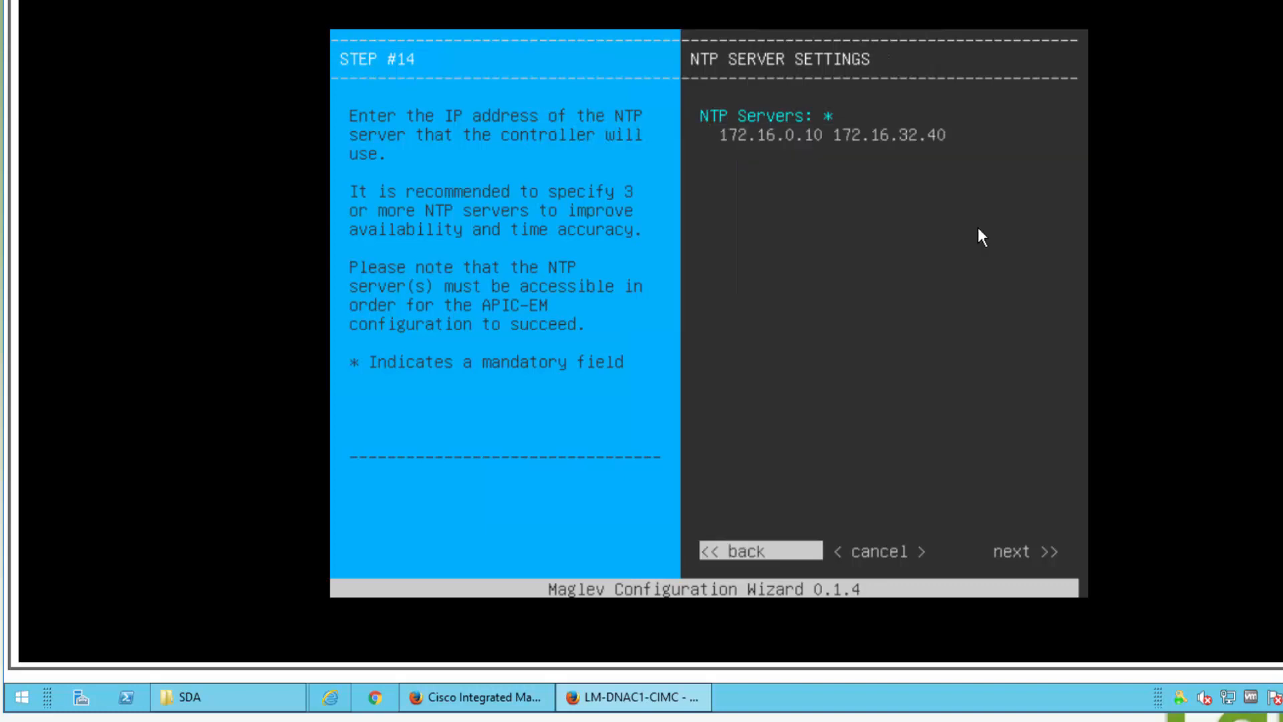
key(Tab)
key(Tab)
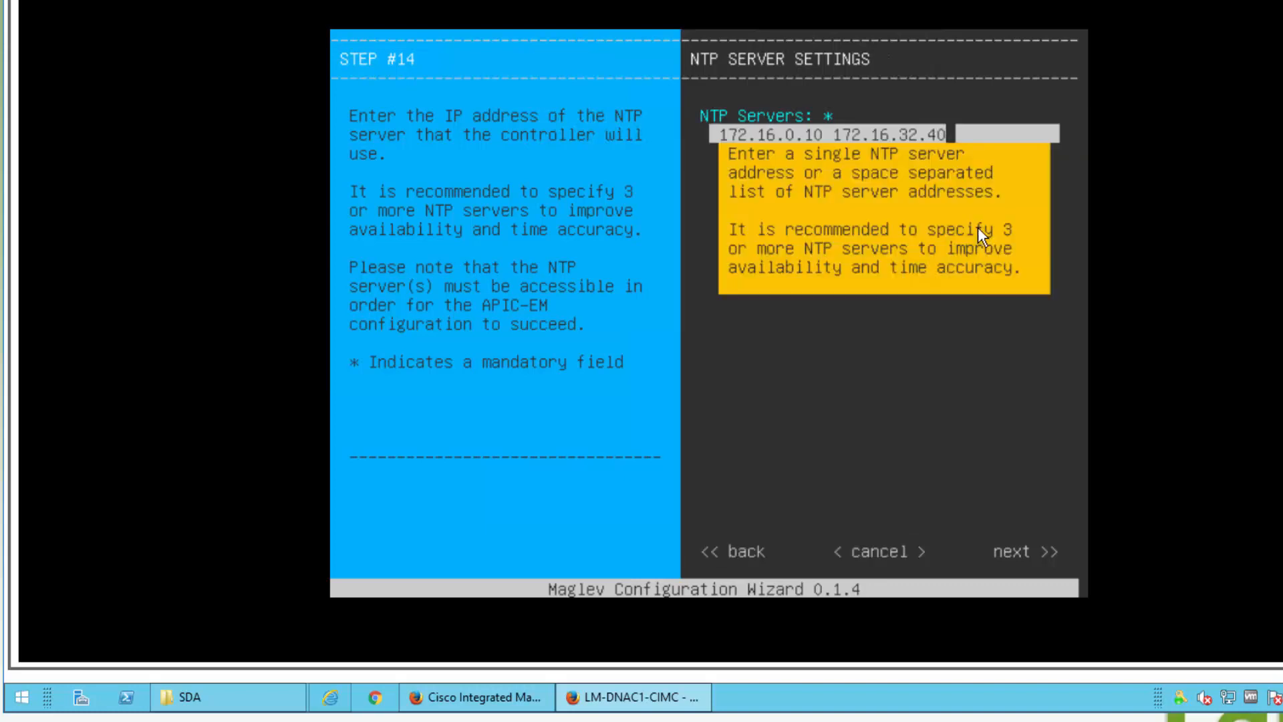
key(shift+Tab)
key(Return)
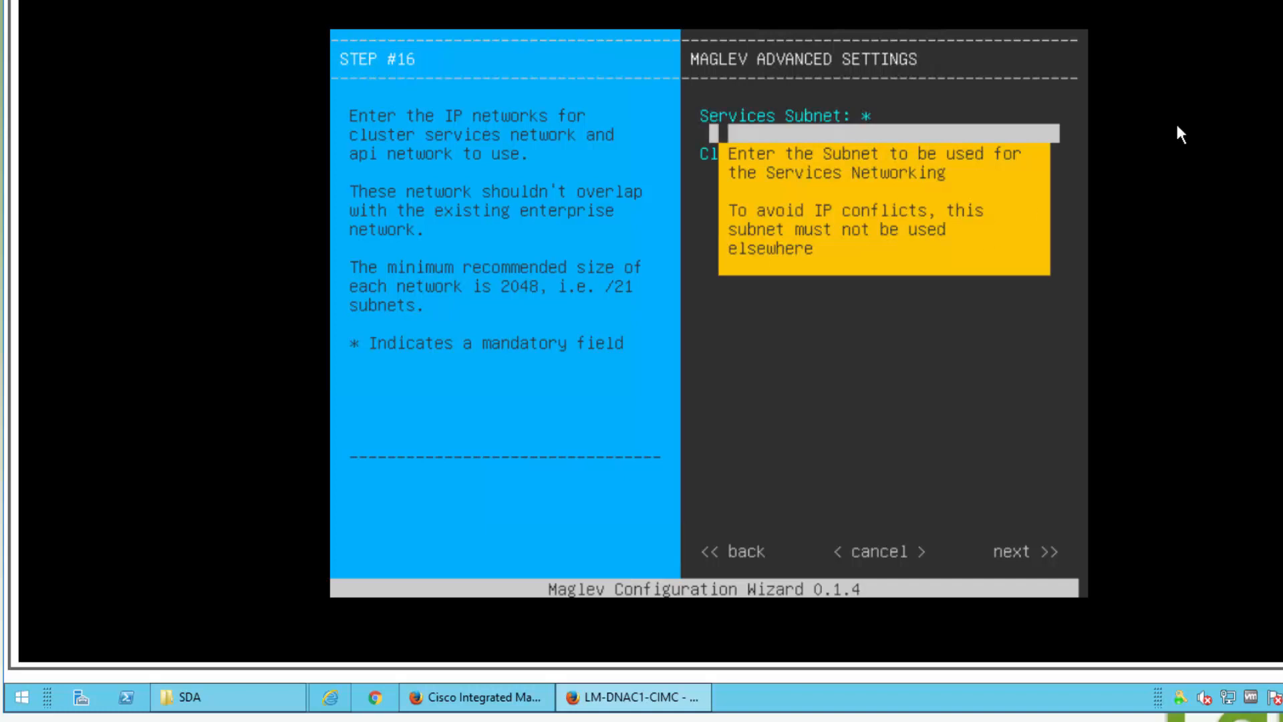
Step: Using the network diagram, set services subnet 172.16.96.0/21 and cluster services subnet 172.16.104.0/21
key(alt+Tab)
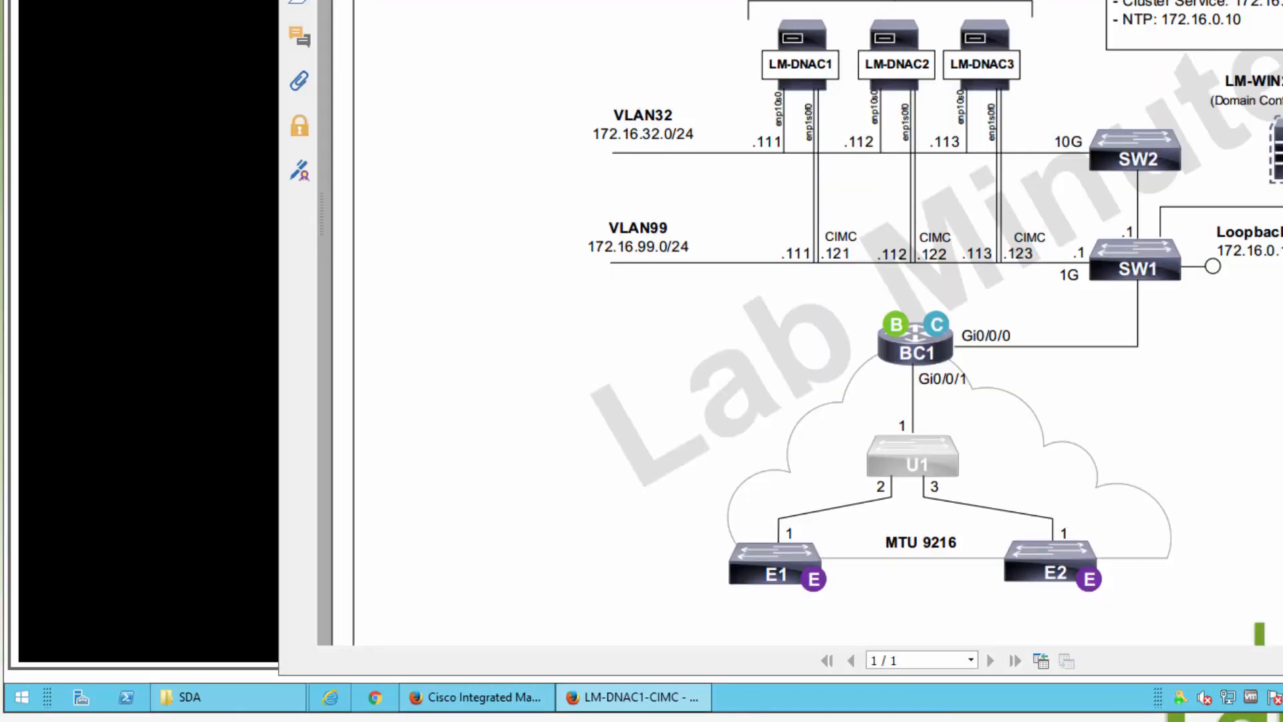
key(alt+Tab)
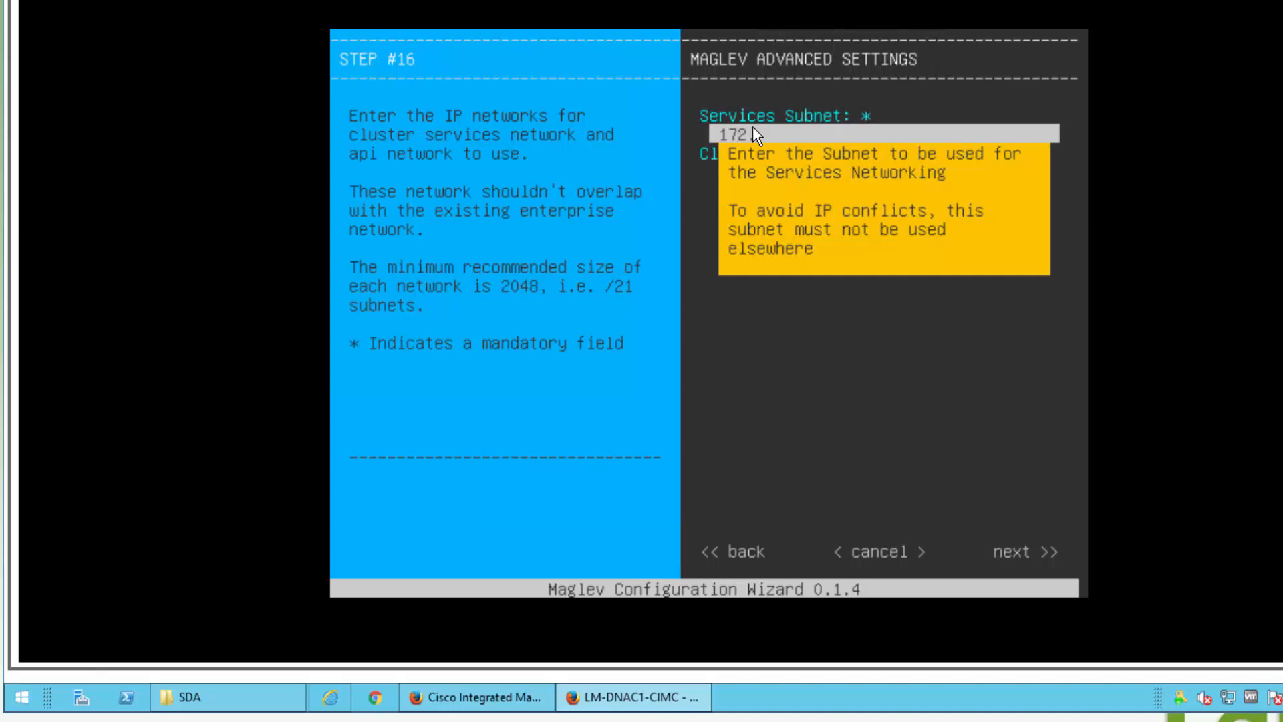
text(6.96.0/21)
key(Tab)
text(1)
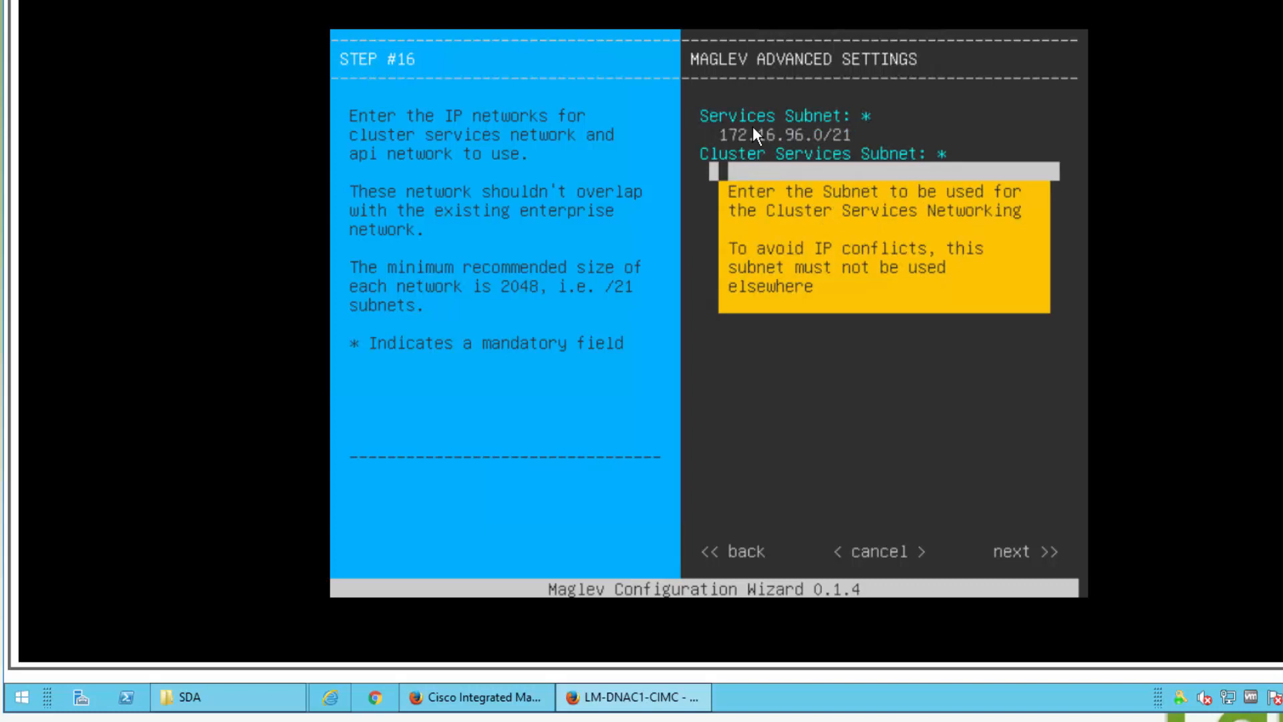
text(72.16.104.0)
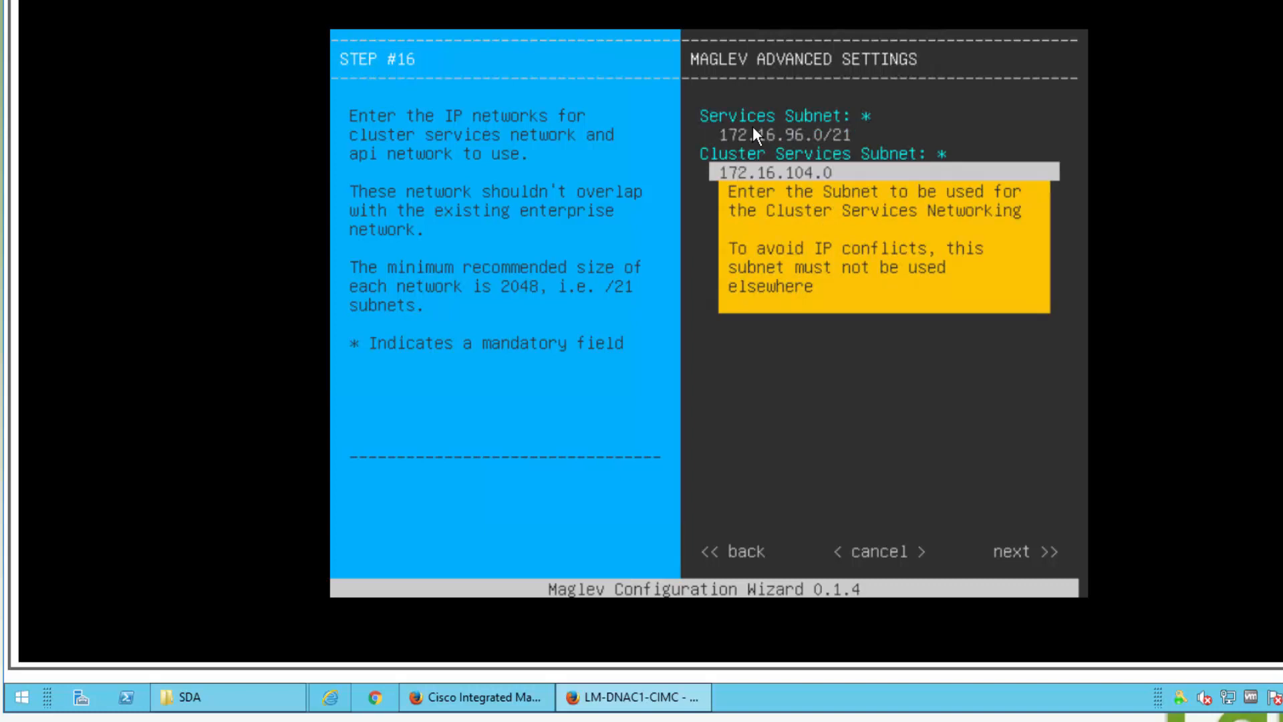
text(/21)
key(Tab)
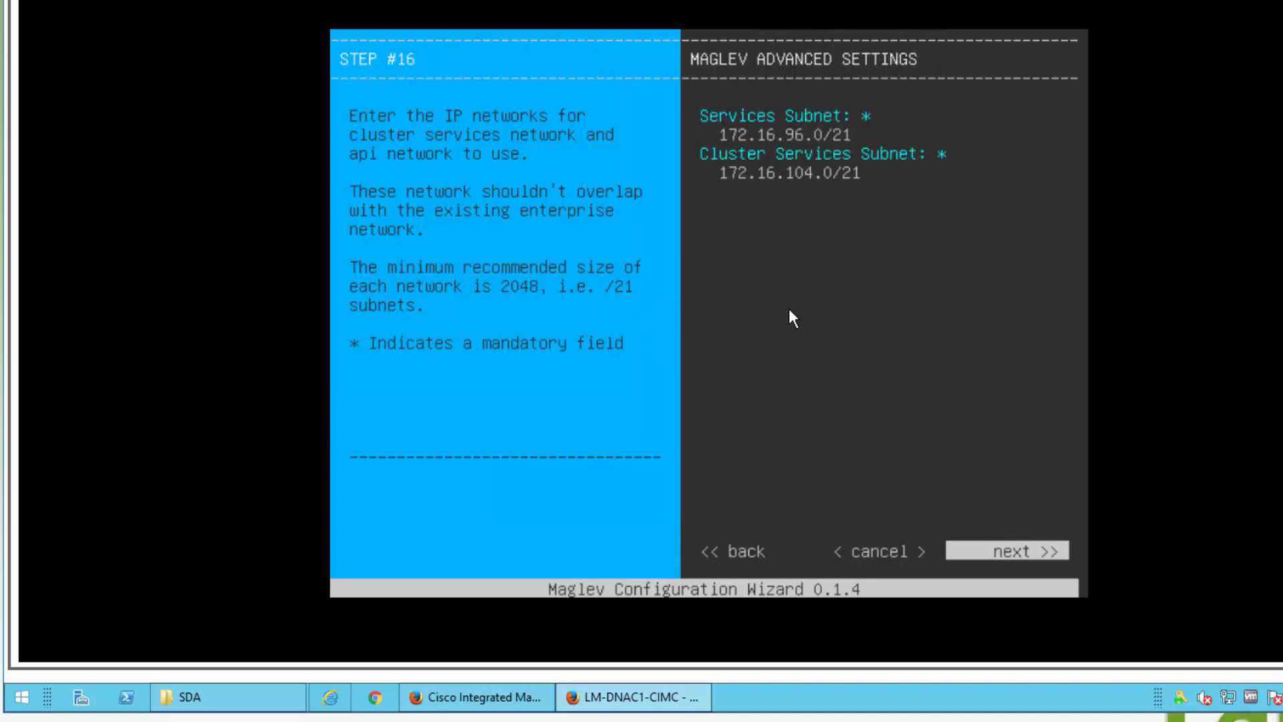
key(Left)
key(Right)
key(Return)
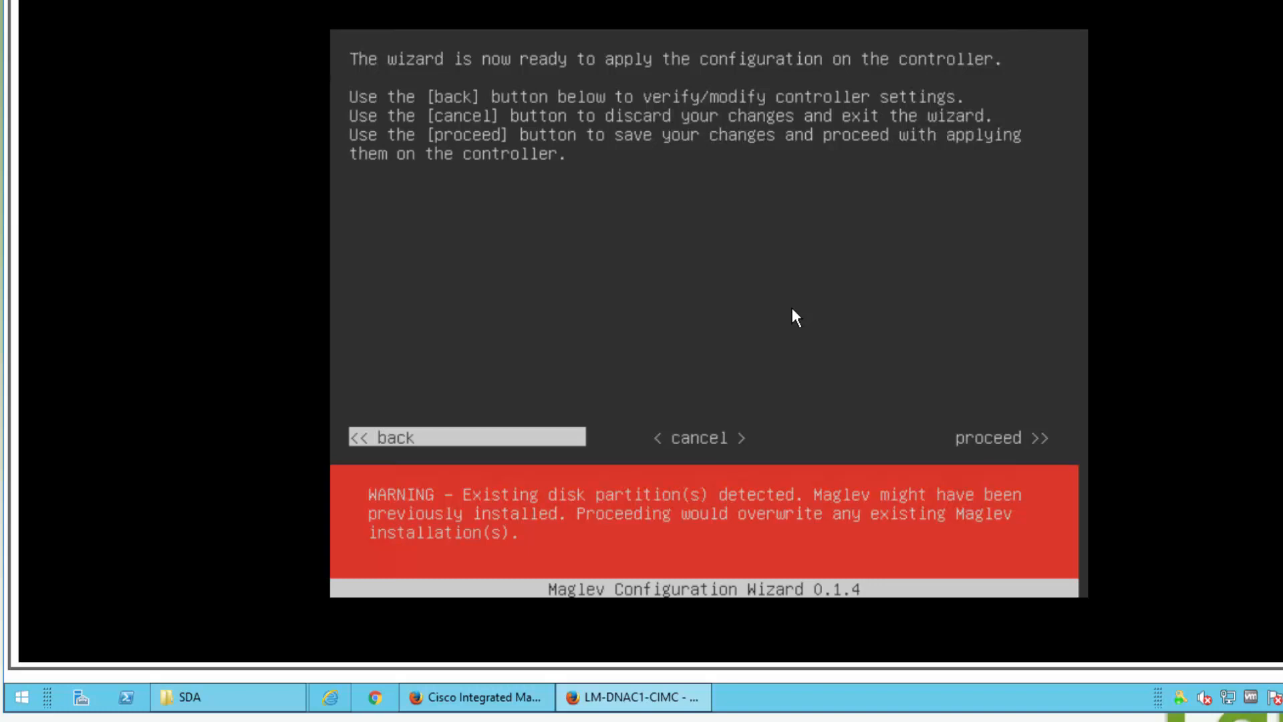
Step: Proceed on the final screen to apply the configuration over the existing installation
key(Right)
key(Right)
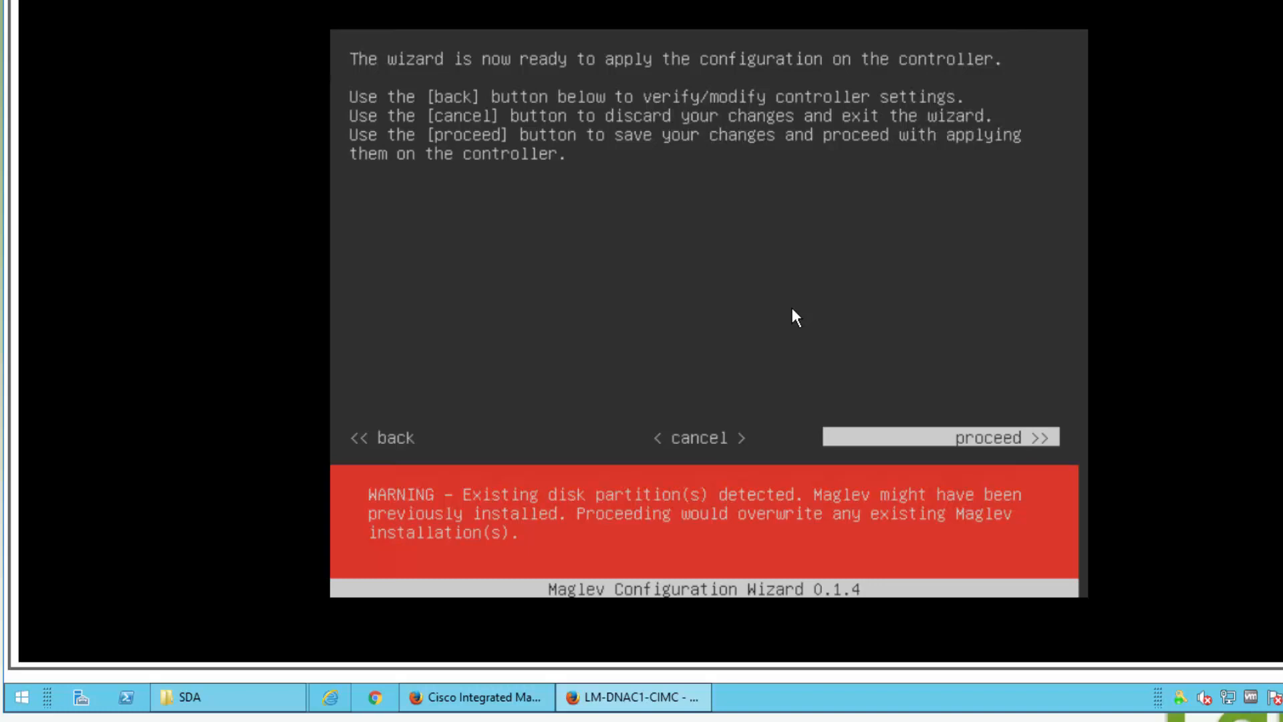
key(Return)
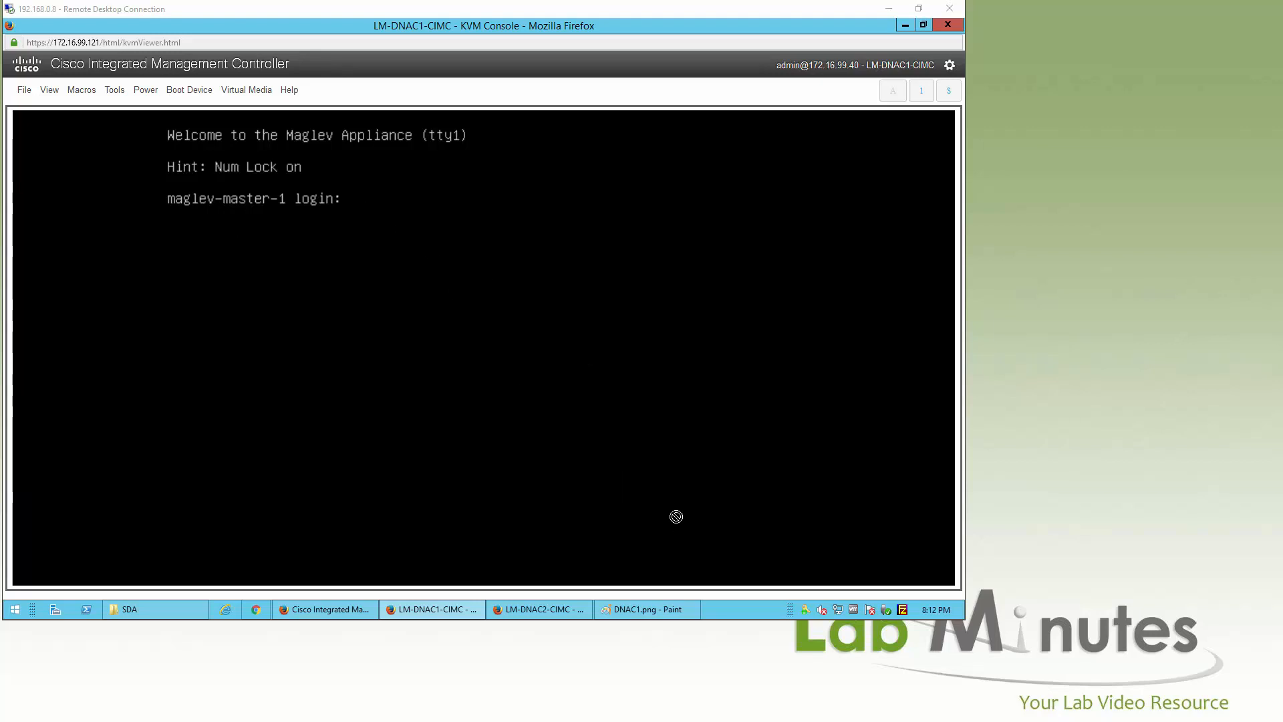
click(650, 609)
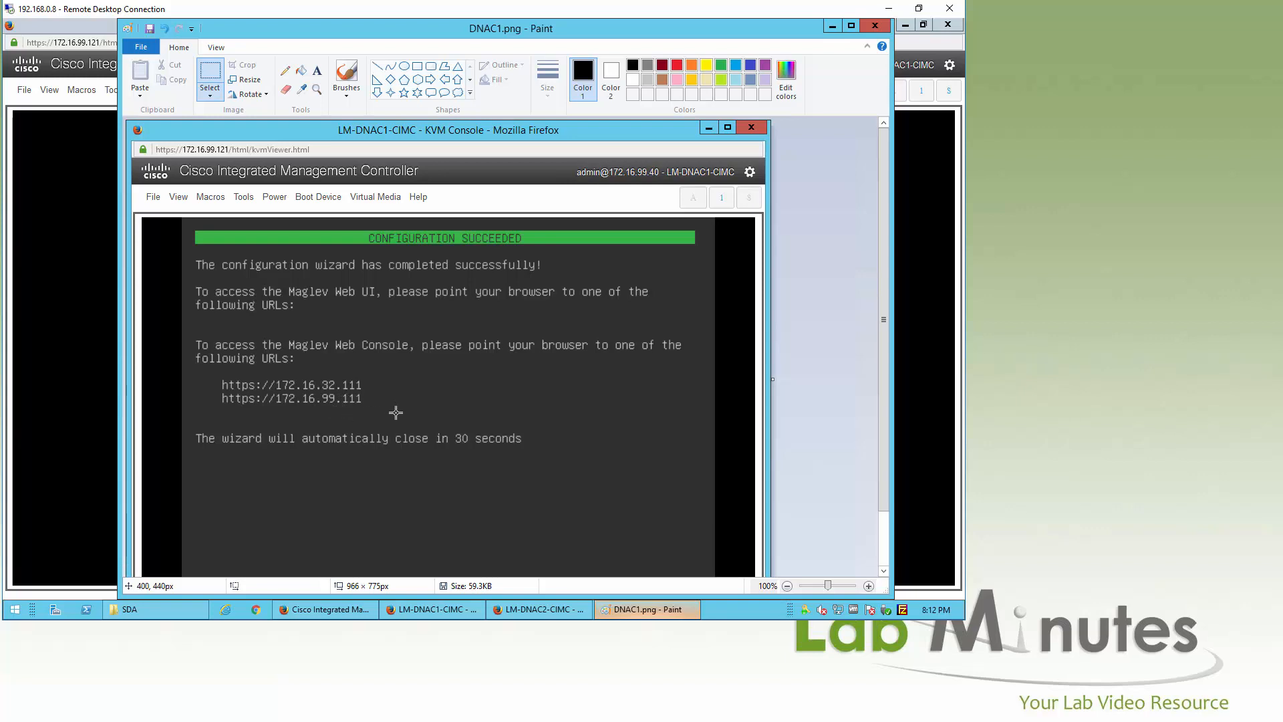
Step: Minimize the DNAC1.png Paint window to return to the LM-DNAC1-CIMC KVM console
click(664, 607)
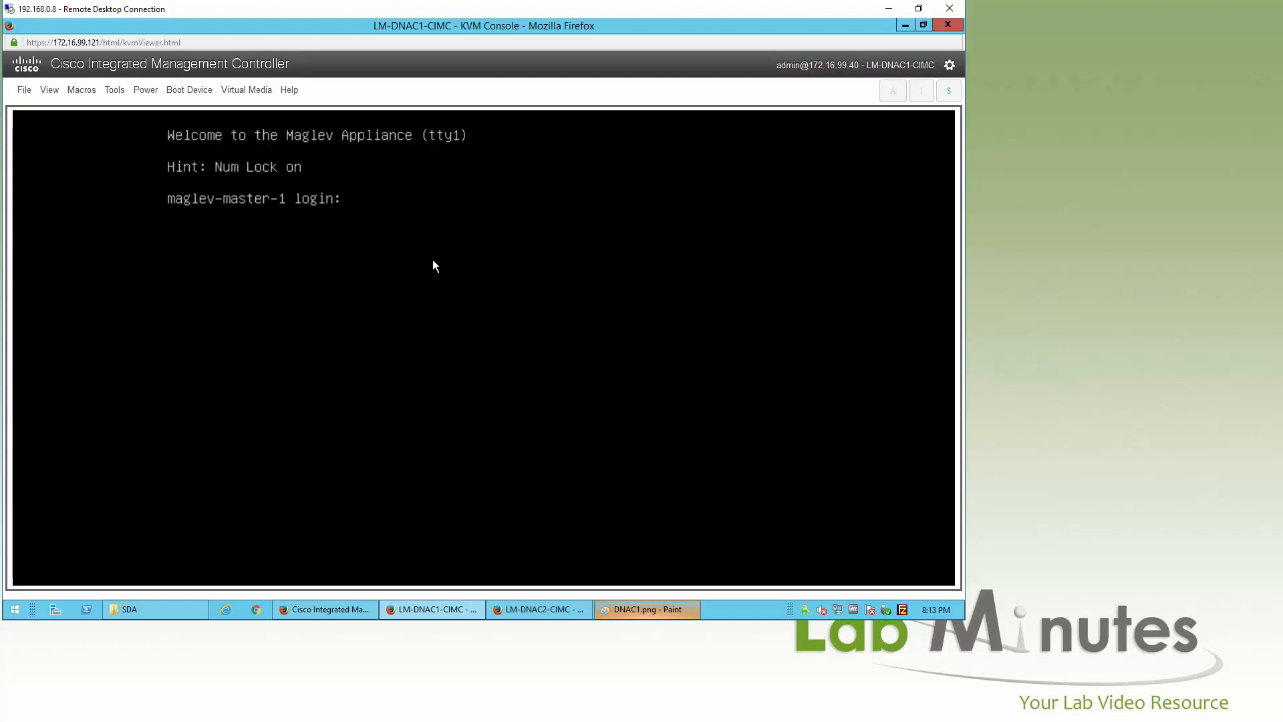
Step: Log in to maglev-master-1 as the maglev user from the KVM console
key(ctrl+c)
key(ctrl+c)
text(mag)
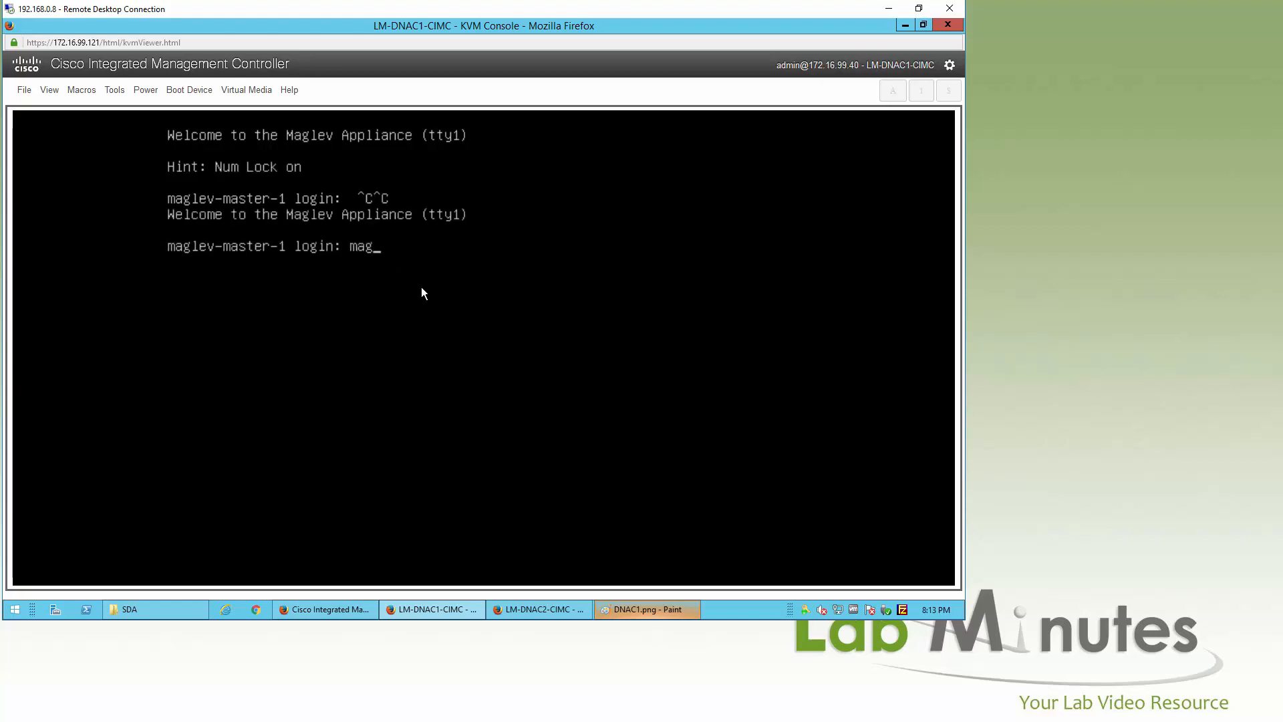
text(lev)
key(Return)
key(Return)
key(Return)
key(Return)
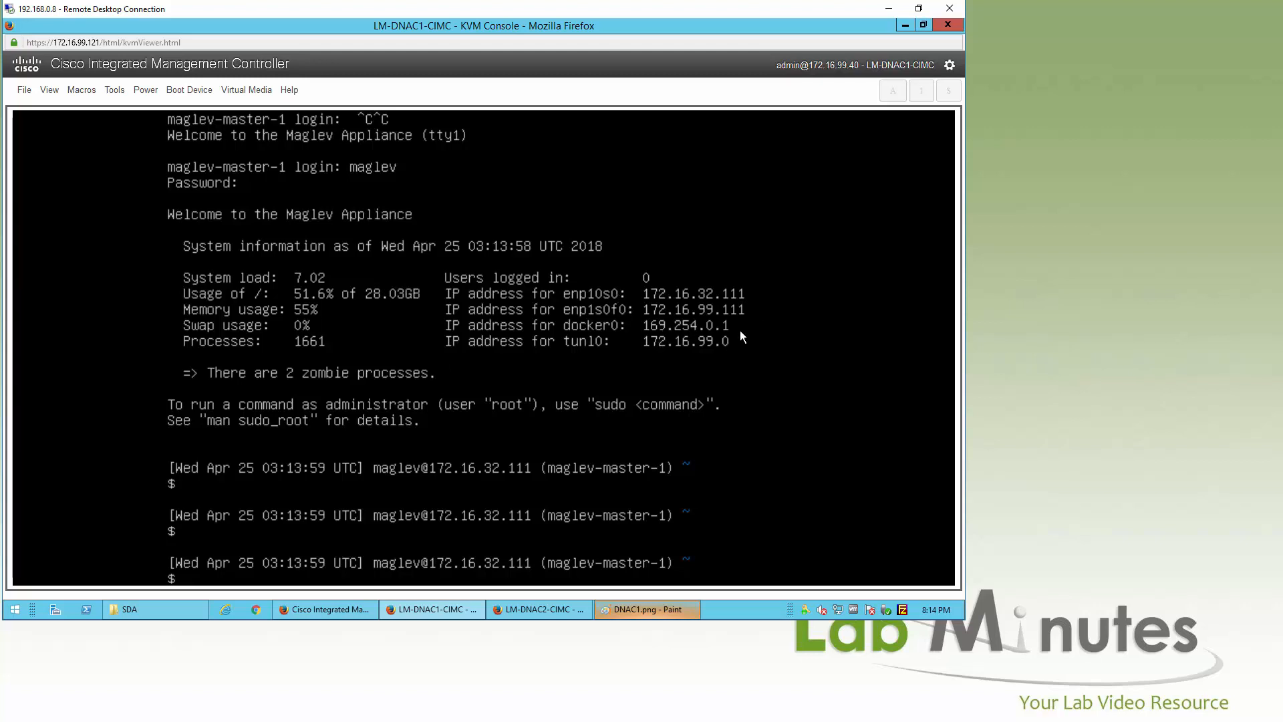
key(super)
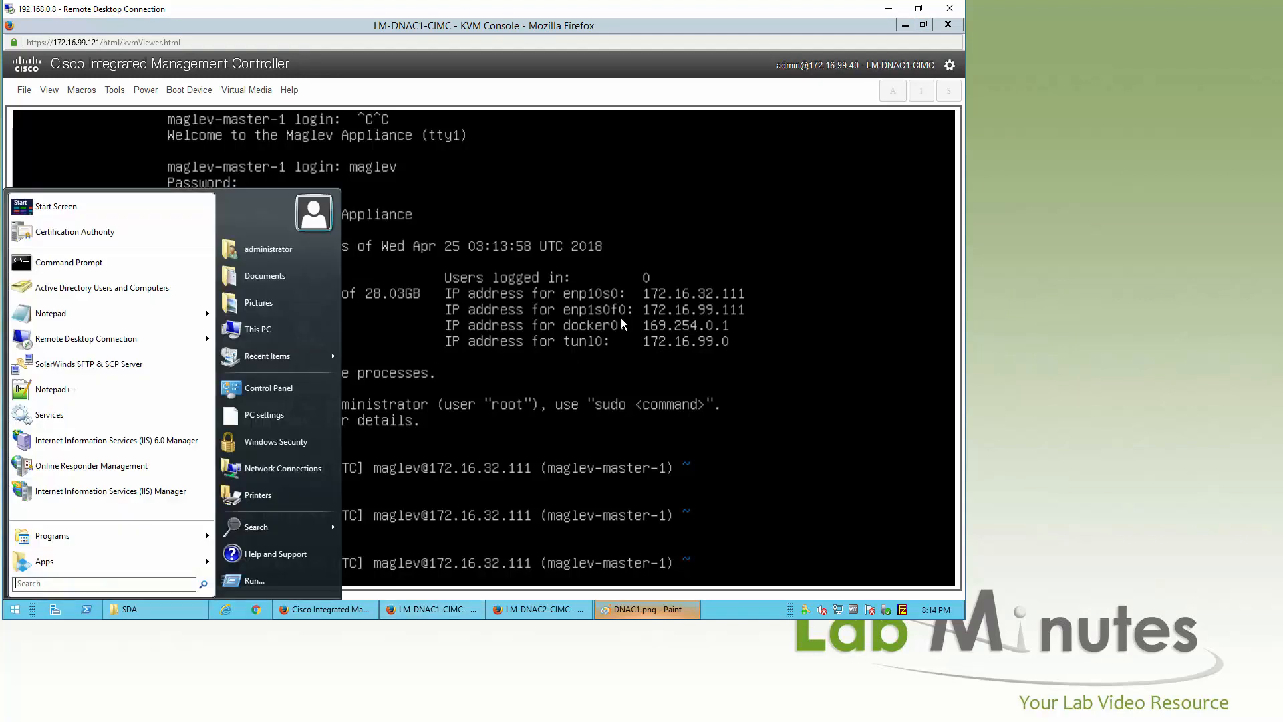
Step: In an administrator Command Prompt, ping 172.16.32.111 until it replies
click(69, 262)
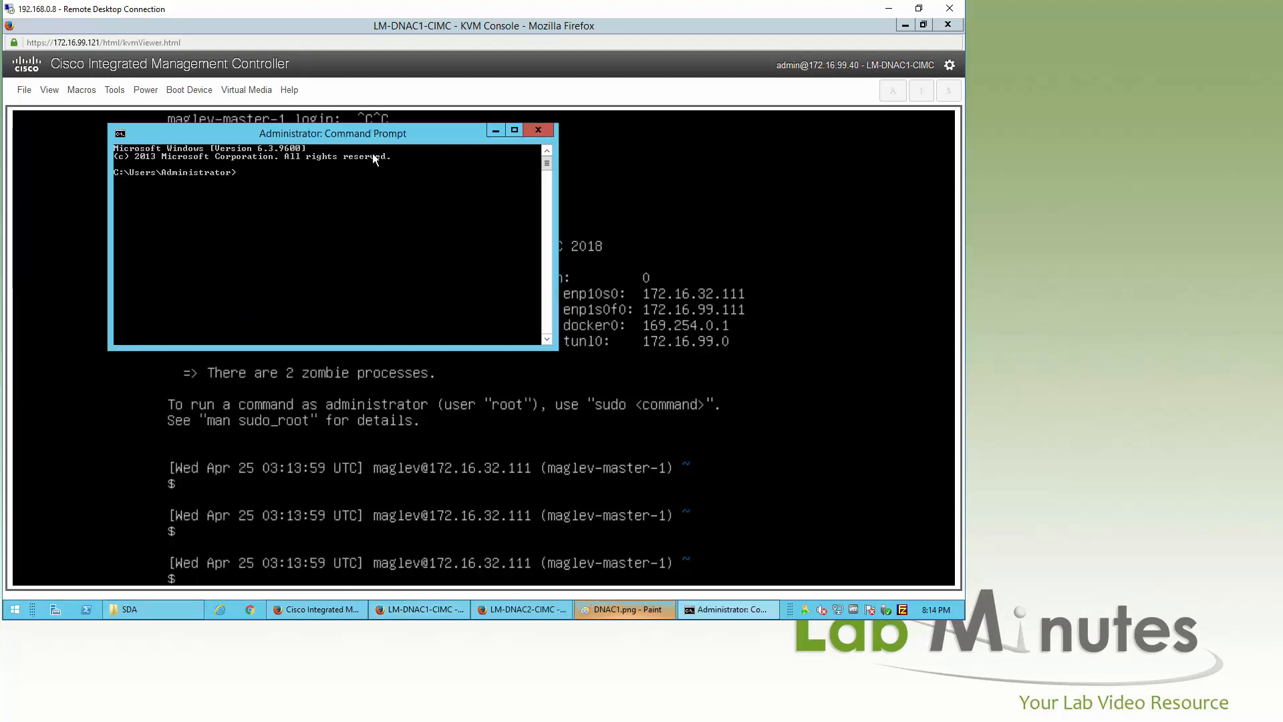
text(ping)
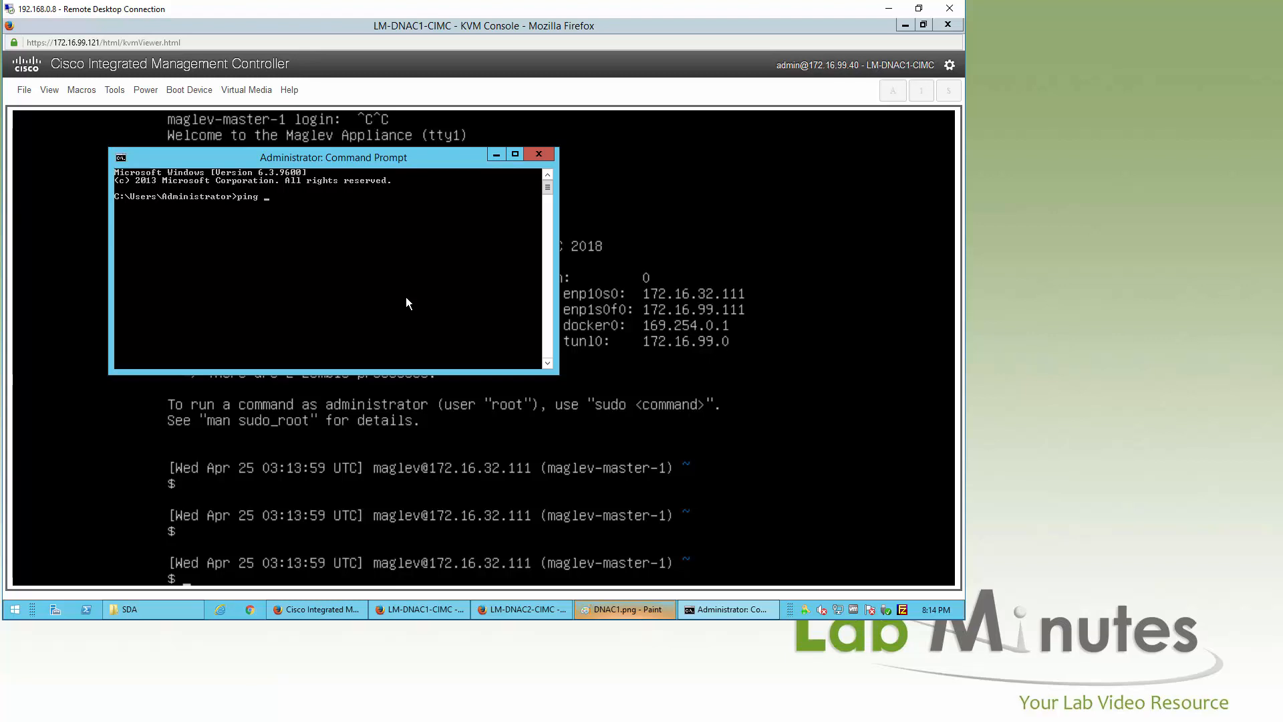
key(Escape)
text(ing)
key(Escape)
text(ping 172.16.32.111)
key(Return)
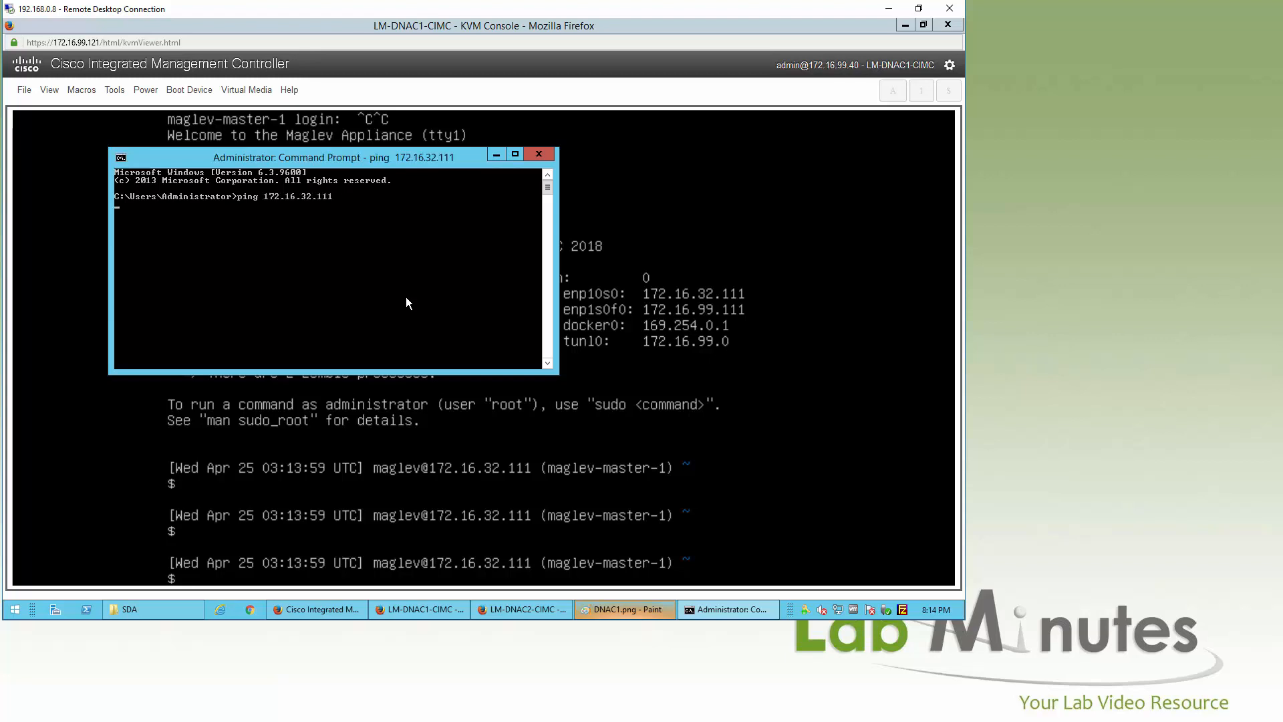
key(ctrl+c)
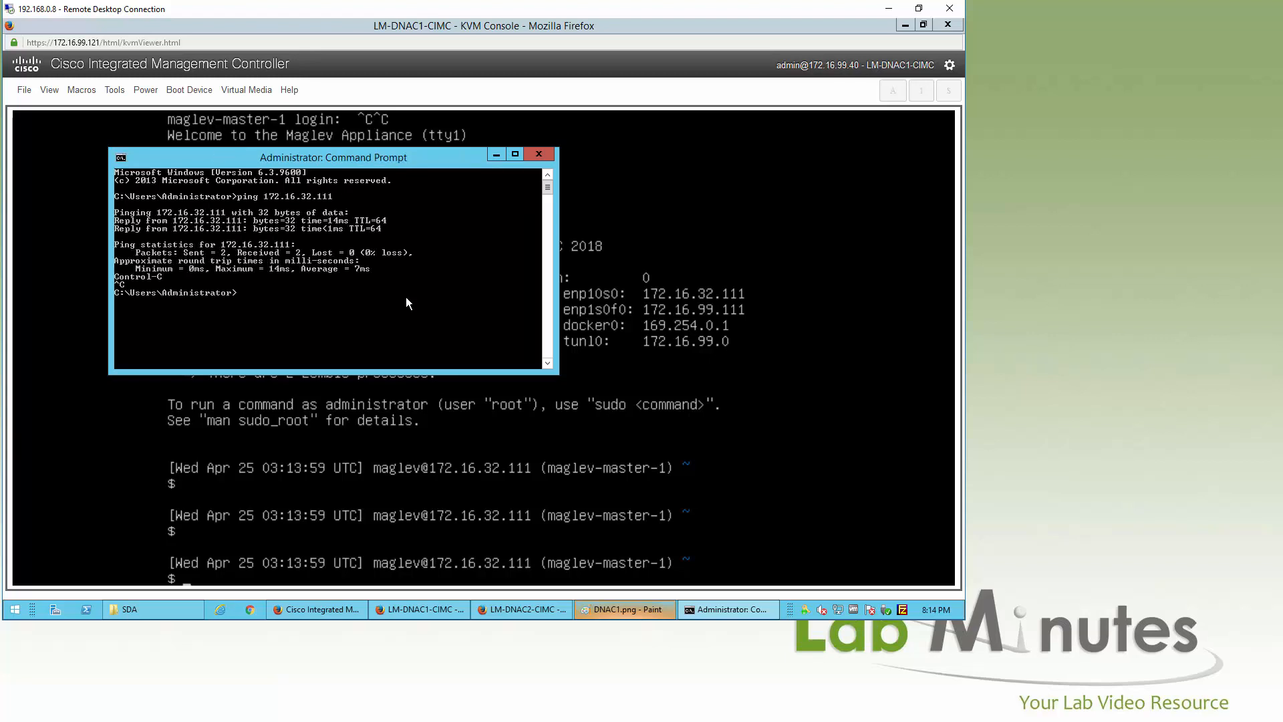
Step: Ping the cluster virtual IP 172.16.32.110, then hide the Command Prompt window
key(Up)
text(0)
key(Return)
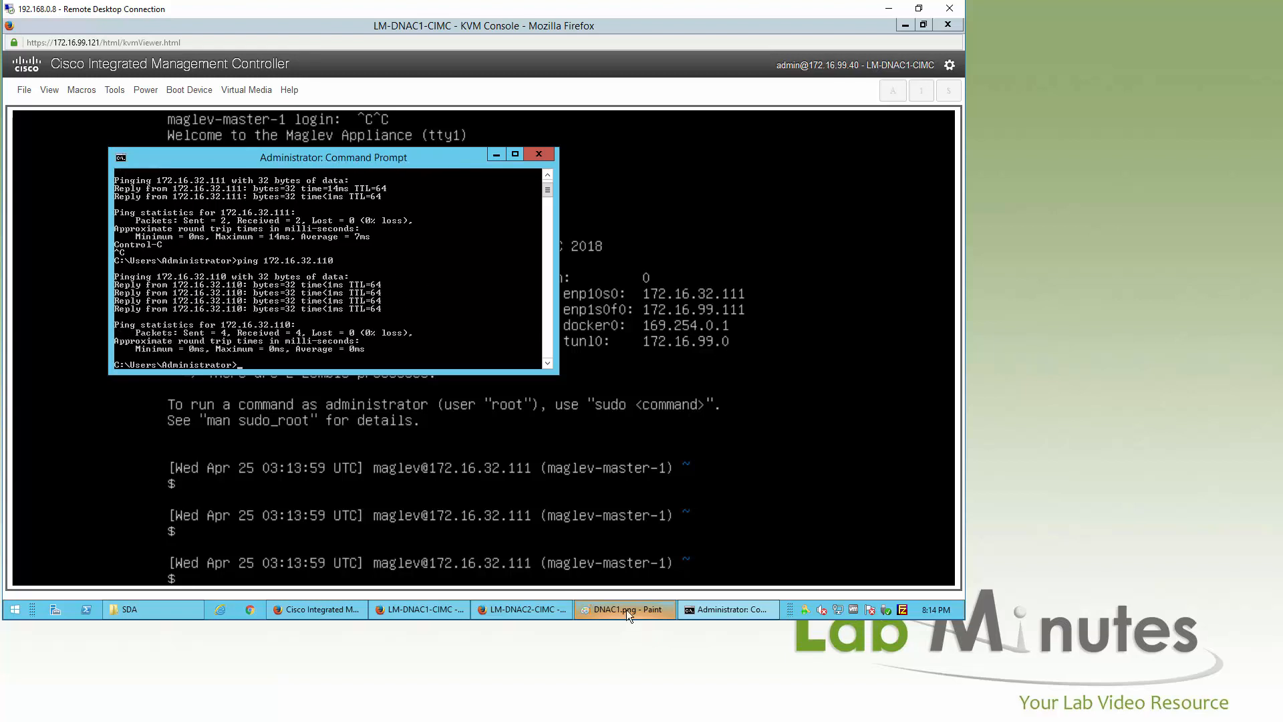
click(503, 155)
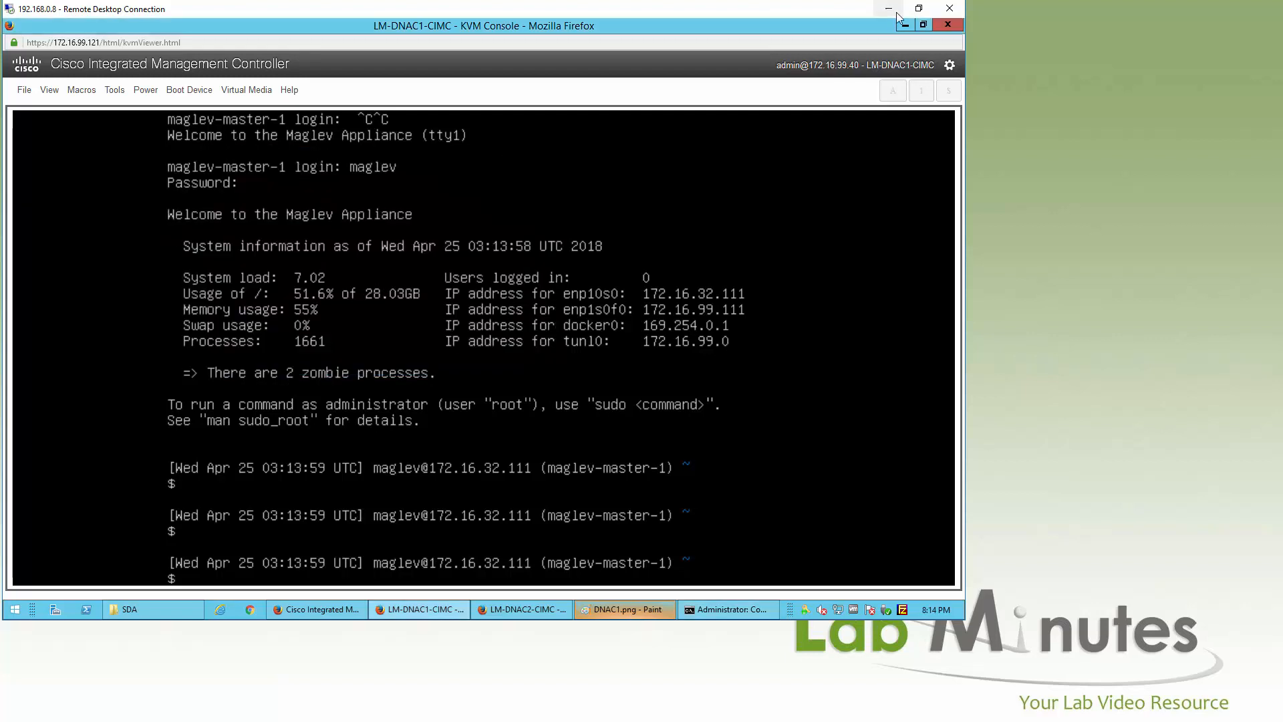
click(903, 27)
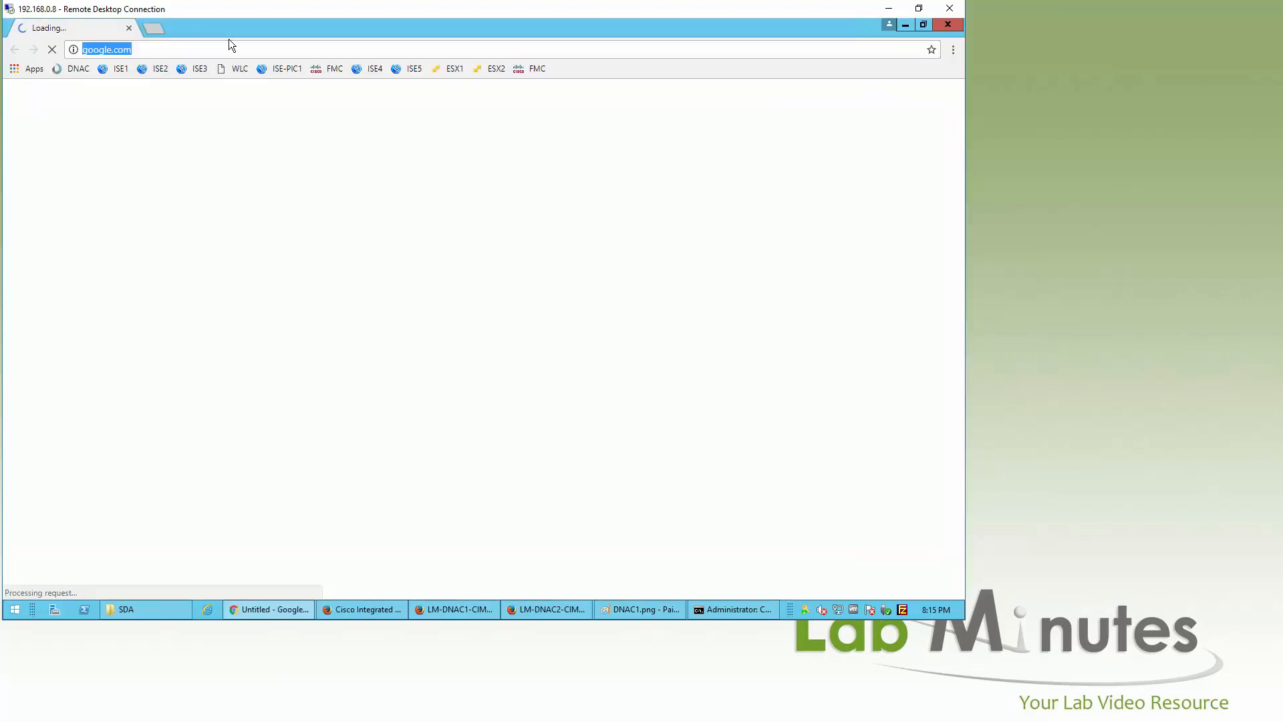
text(jtp)
key(BackSpace)
key(BackSpace)
key(BackSpace)
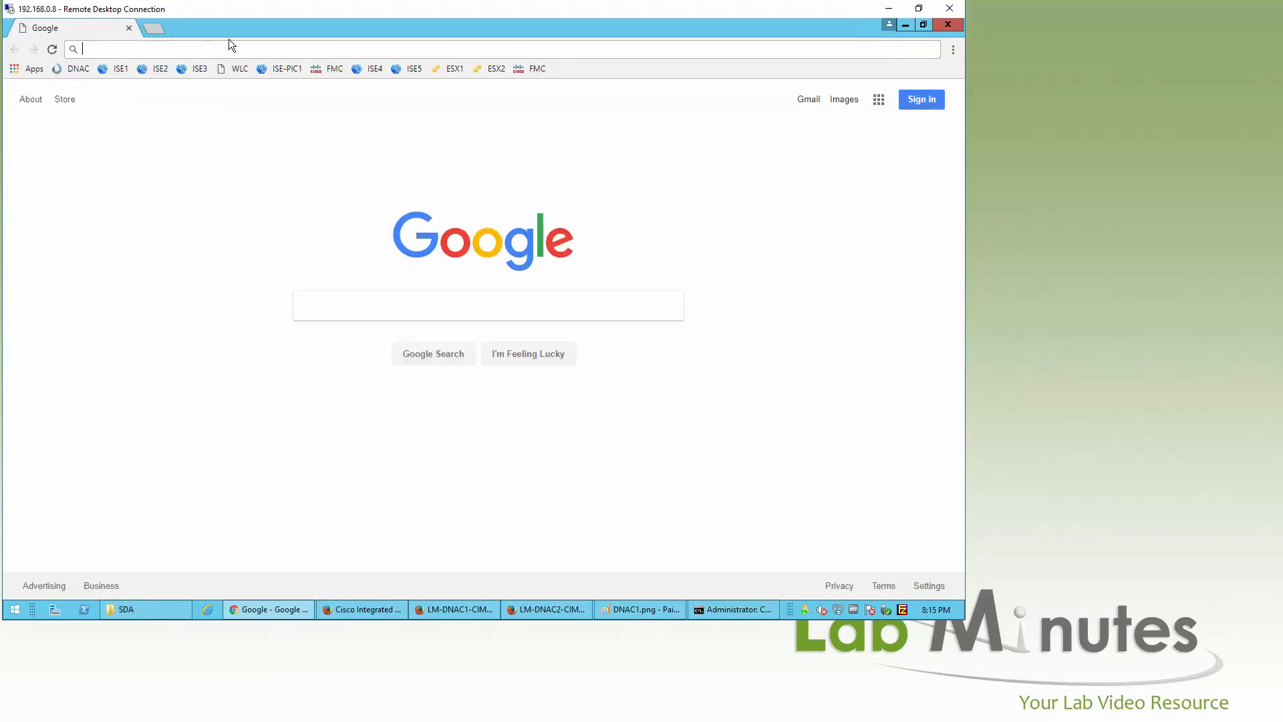
text(https://172.16.32.110)
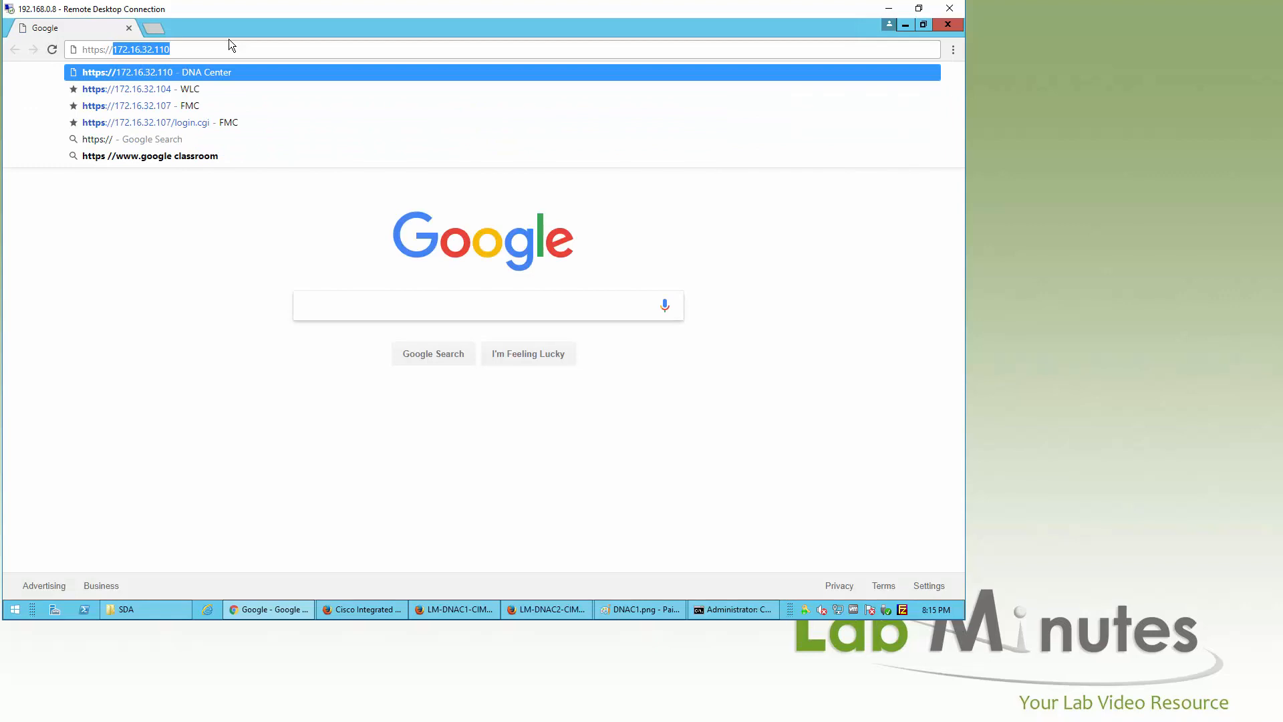
key(Return)
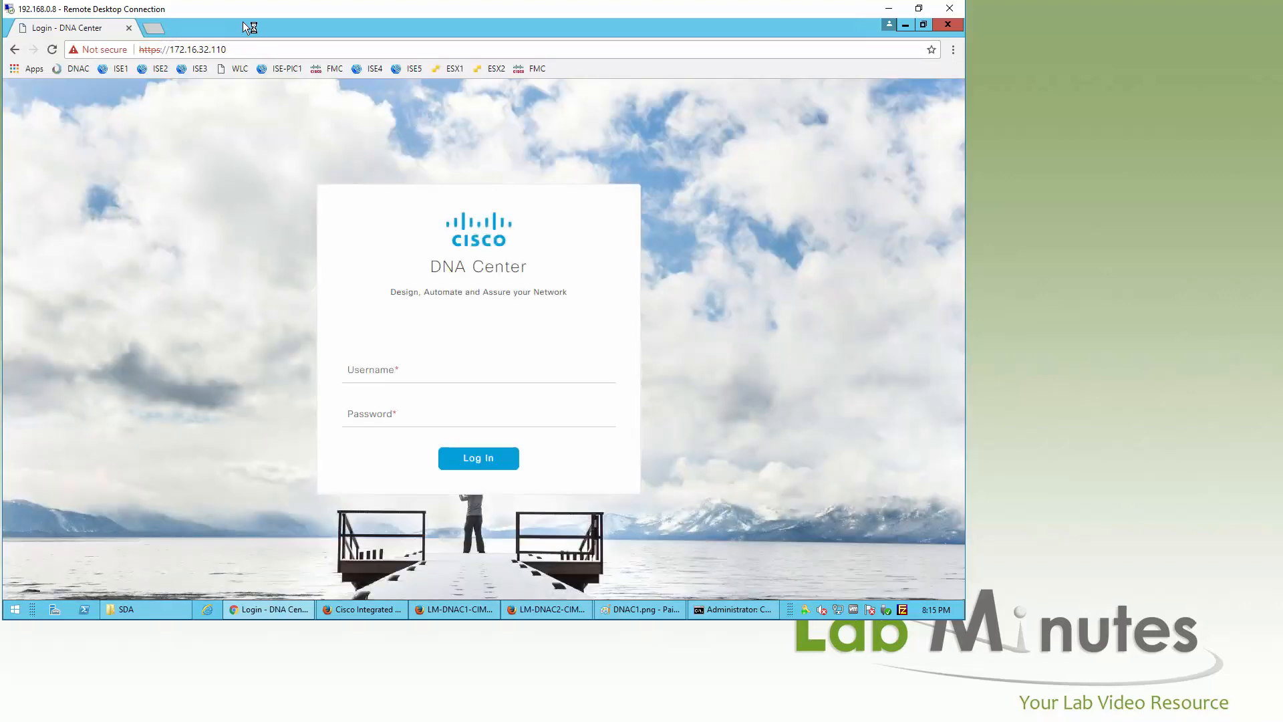
click(249, 49)
click(267, 50)
key(BackSpace)
text(1)
key(Return)
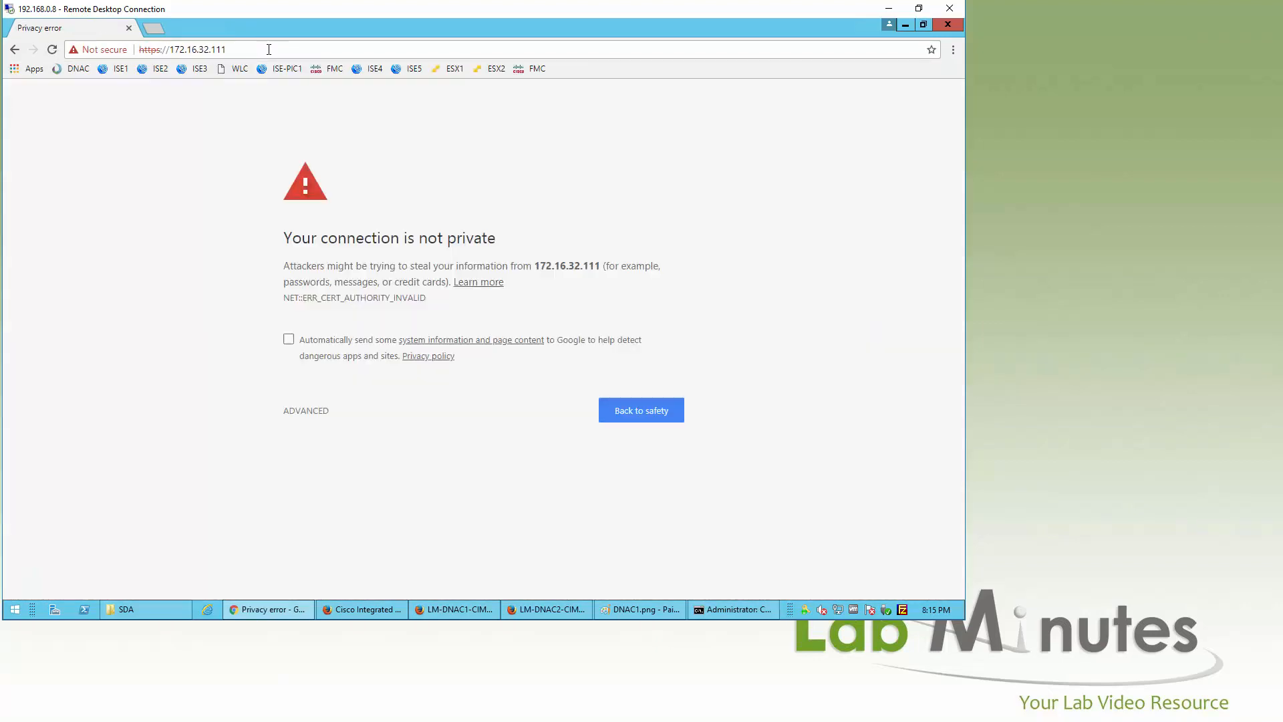
click(314, 411)
click(406, 515)
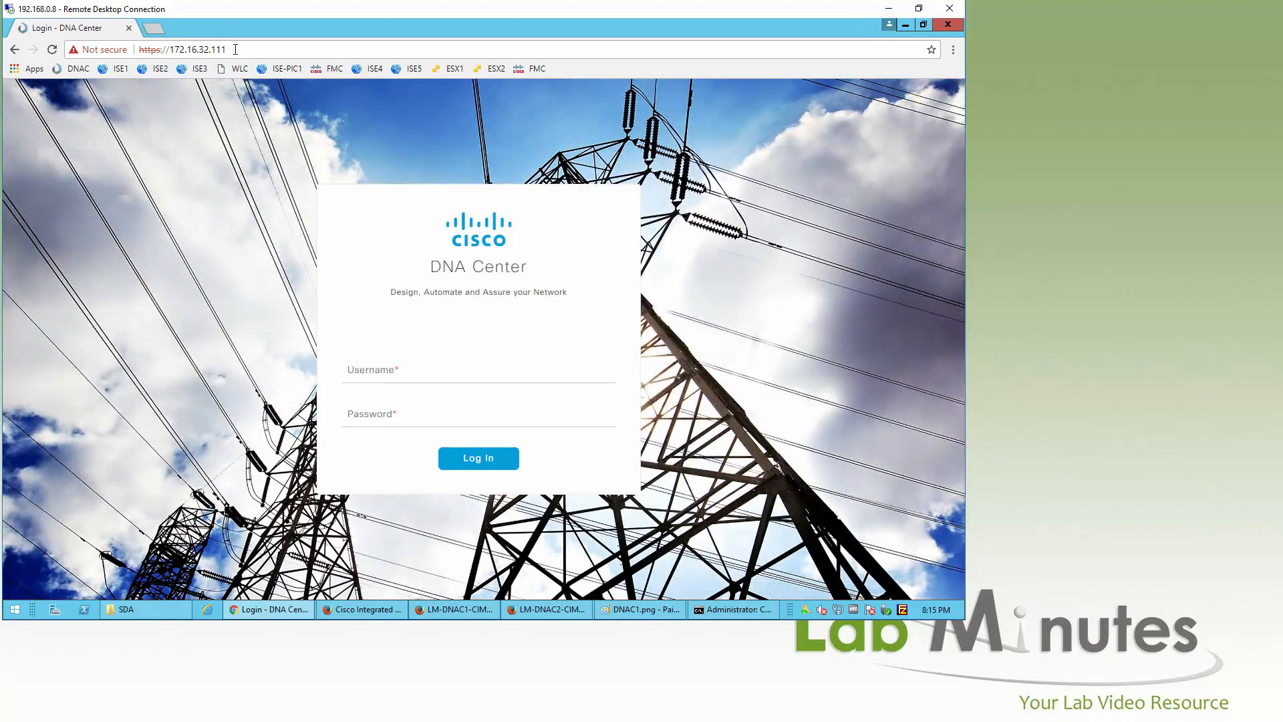
Step: Return to 172.16.32.110 and sign in as admin with the administrator password
click(235, 49)
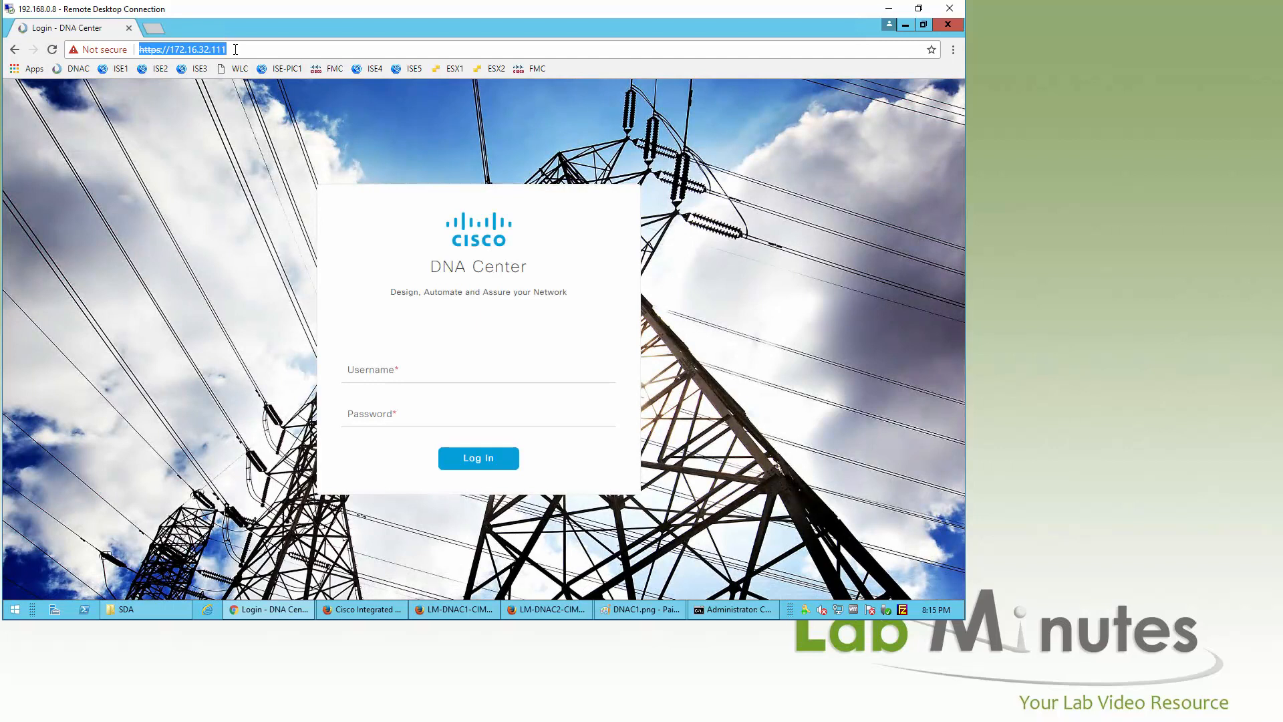
click(235, 50)
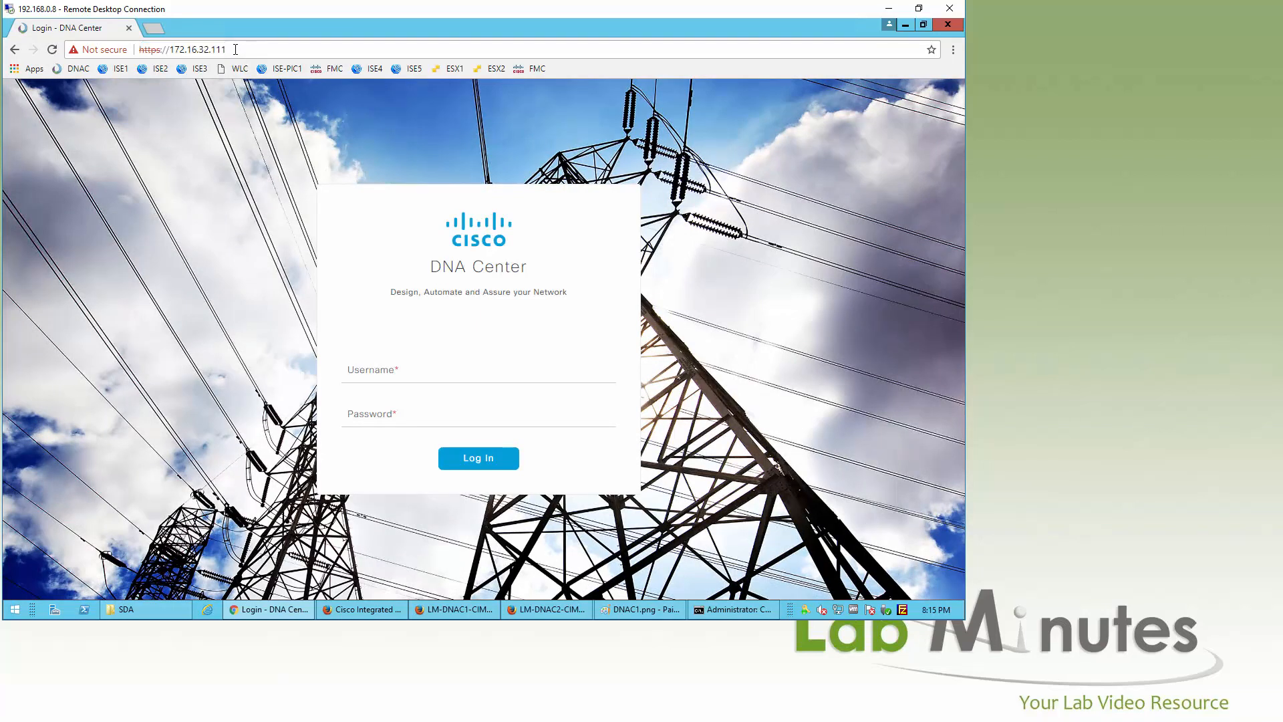
text(\)
key(BackSpace)
key(BackSpace)
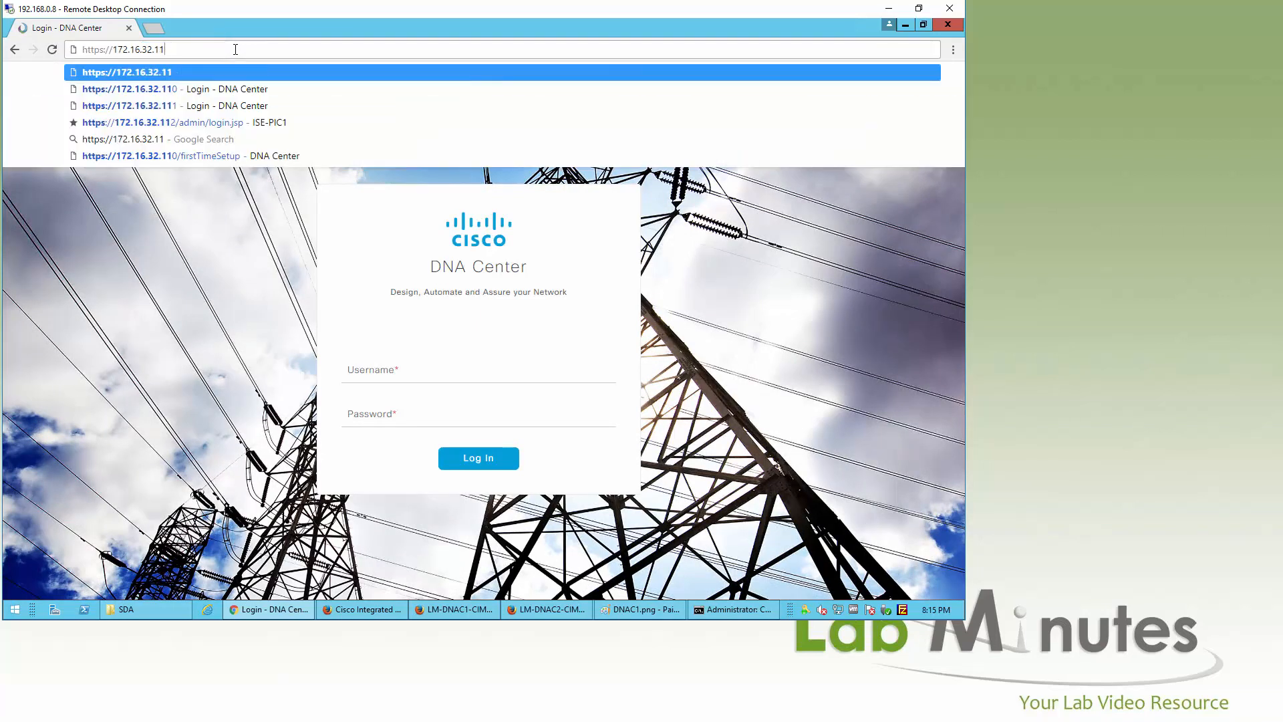
text(0)
key(Return)
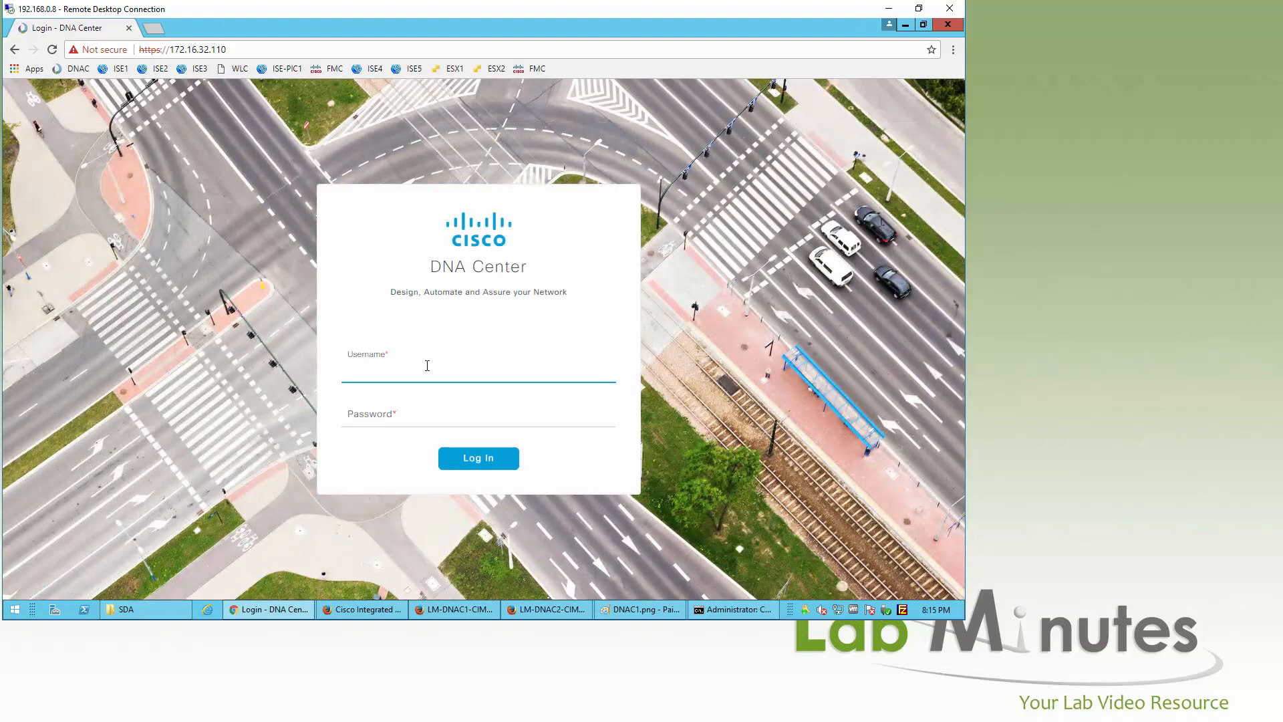
text(admin)
key(Tab)
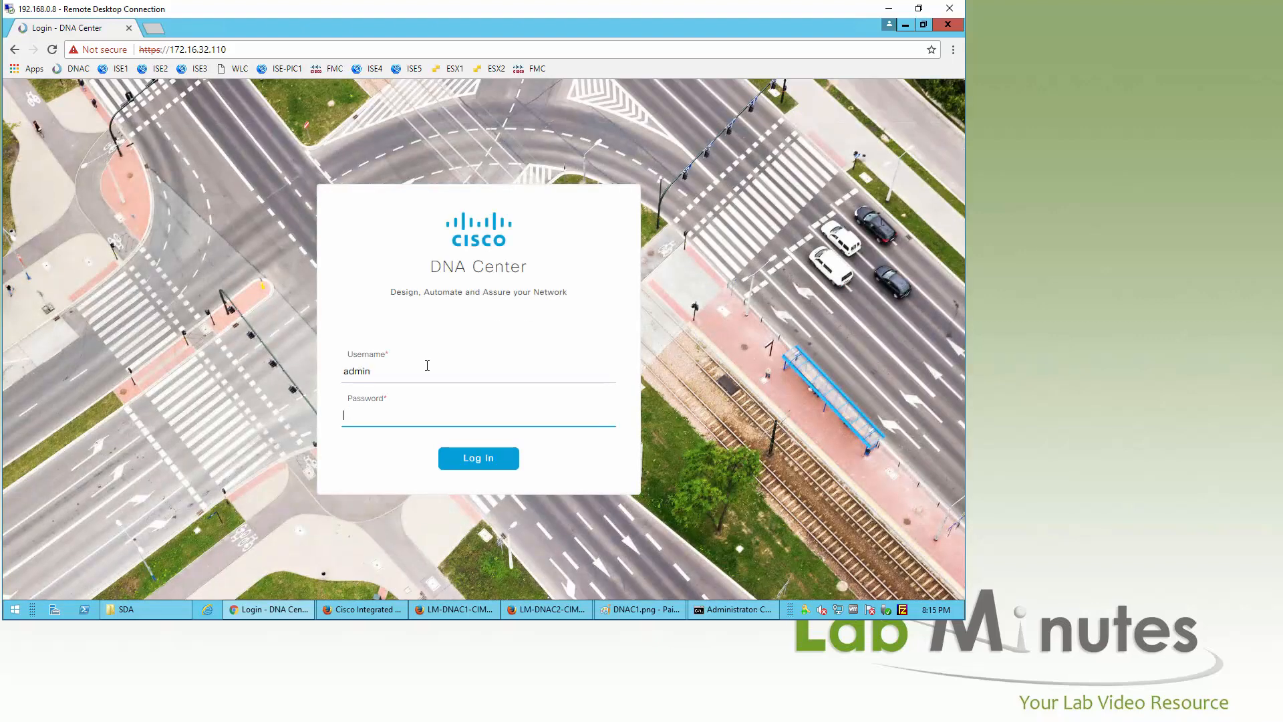
text(**********)
key(Return)
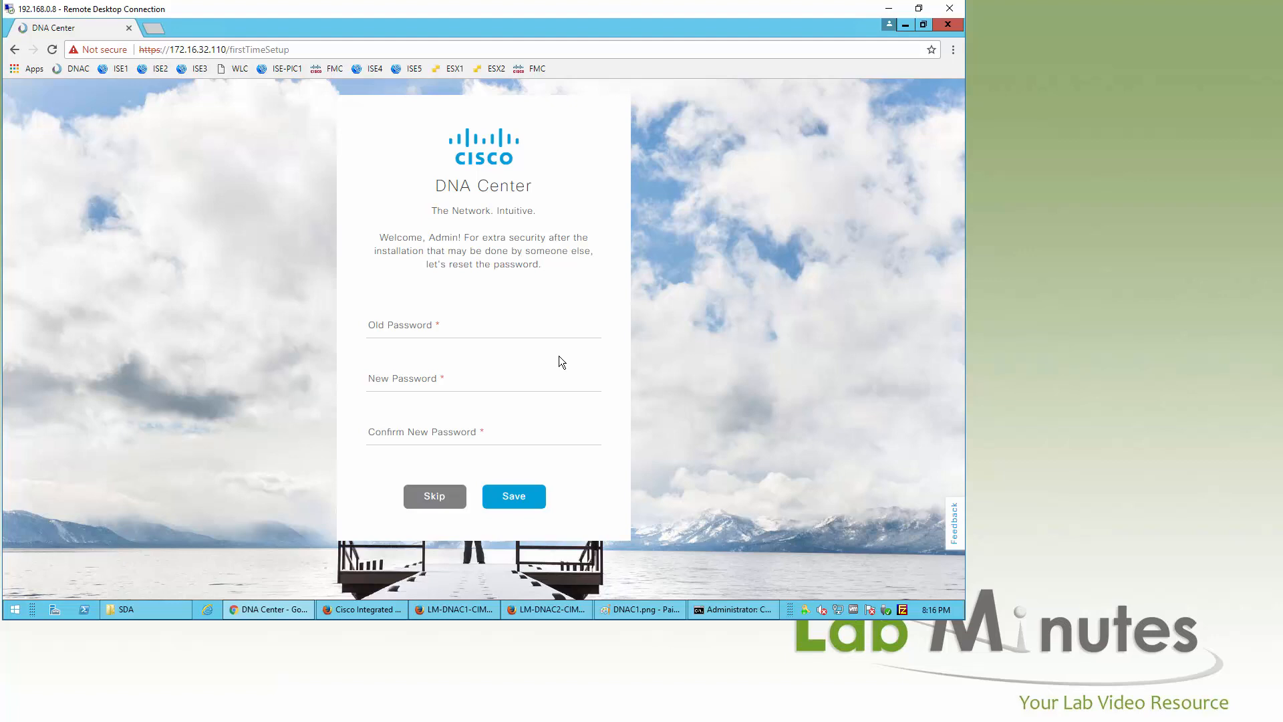
Step: Skip the first-login password reset, leaving the admin password unchanged
click(506, 324)
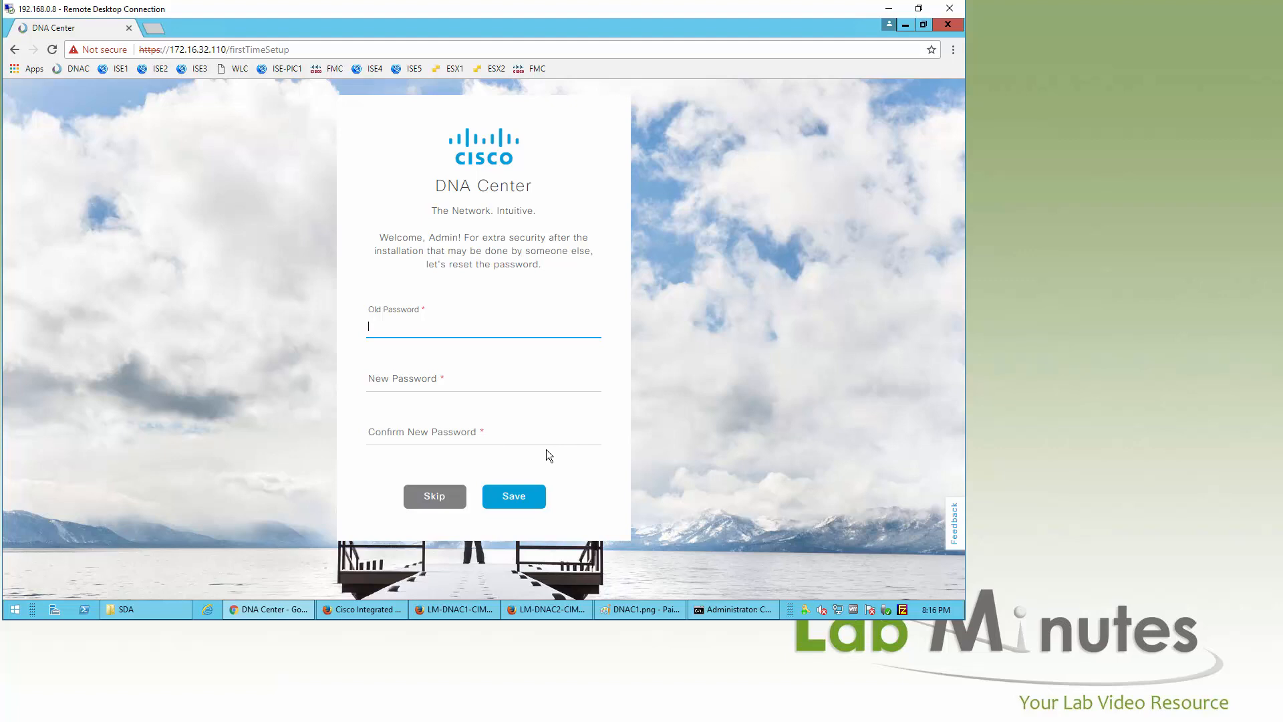
click(435, 501)
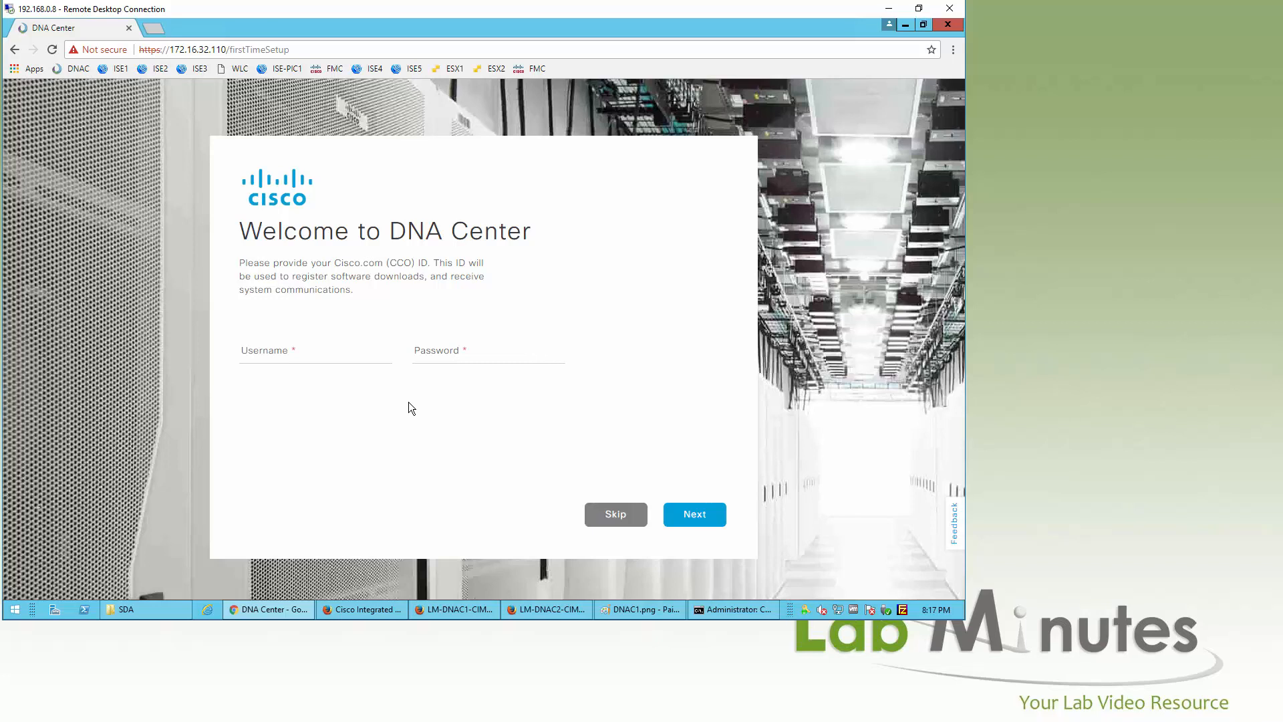
Step: Enter the Cisco.com username and password, then continue to IP Address Manager
click(323, 350)
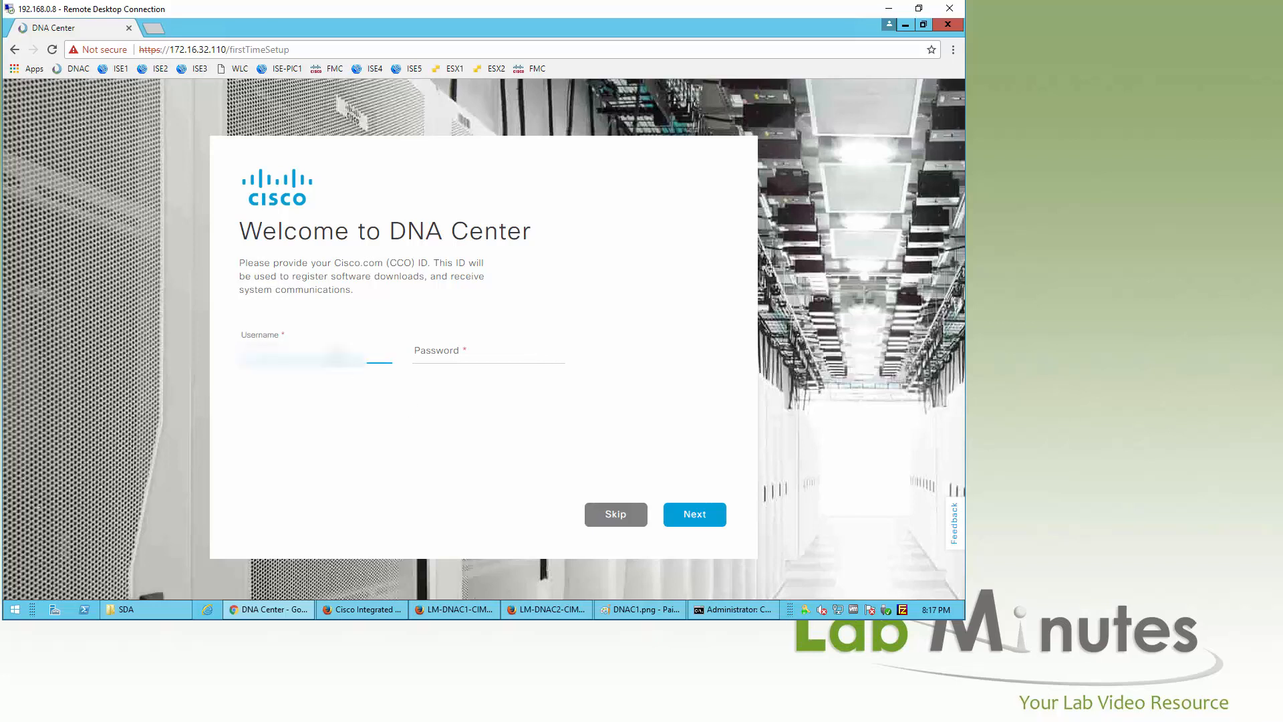
click(449, 354)
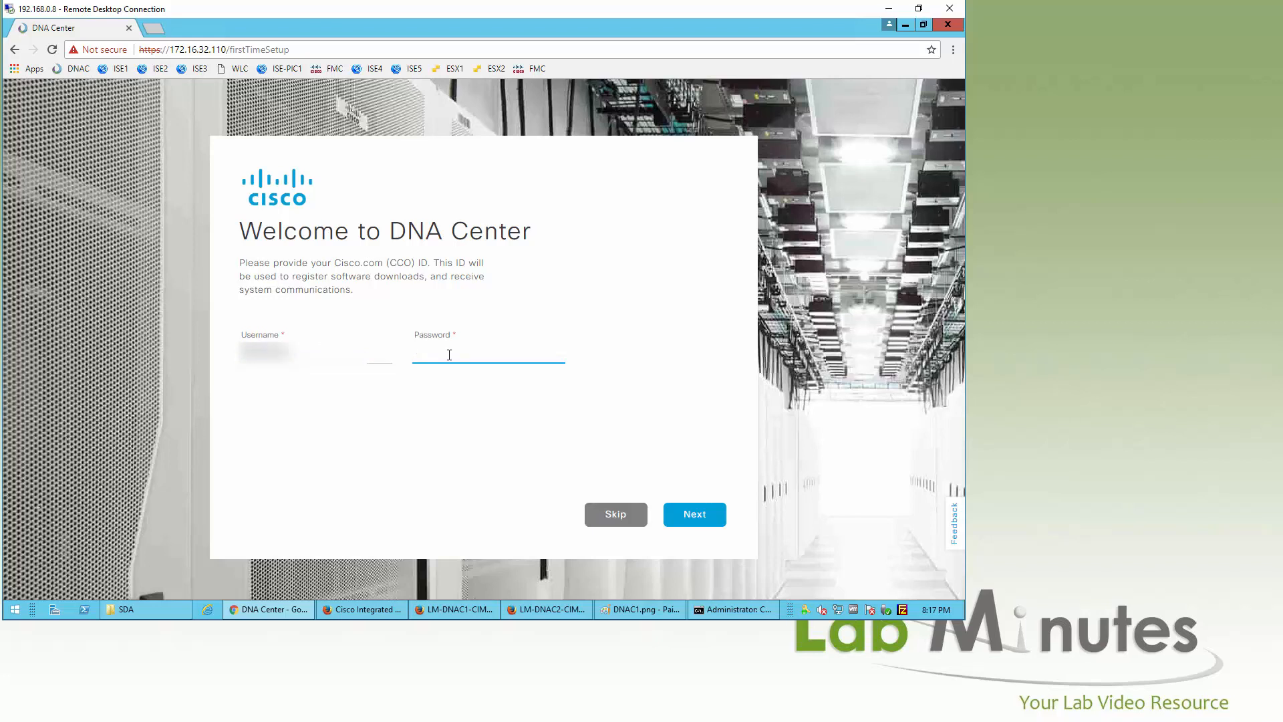
text(•••••)
click(688, 516)
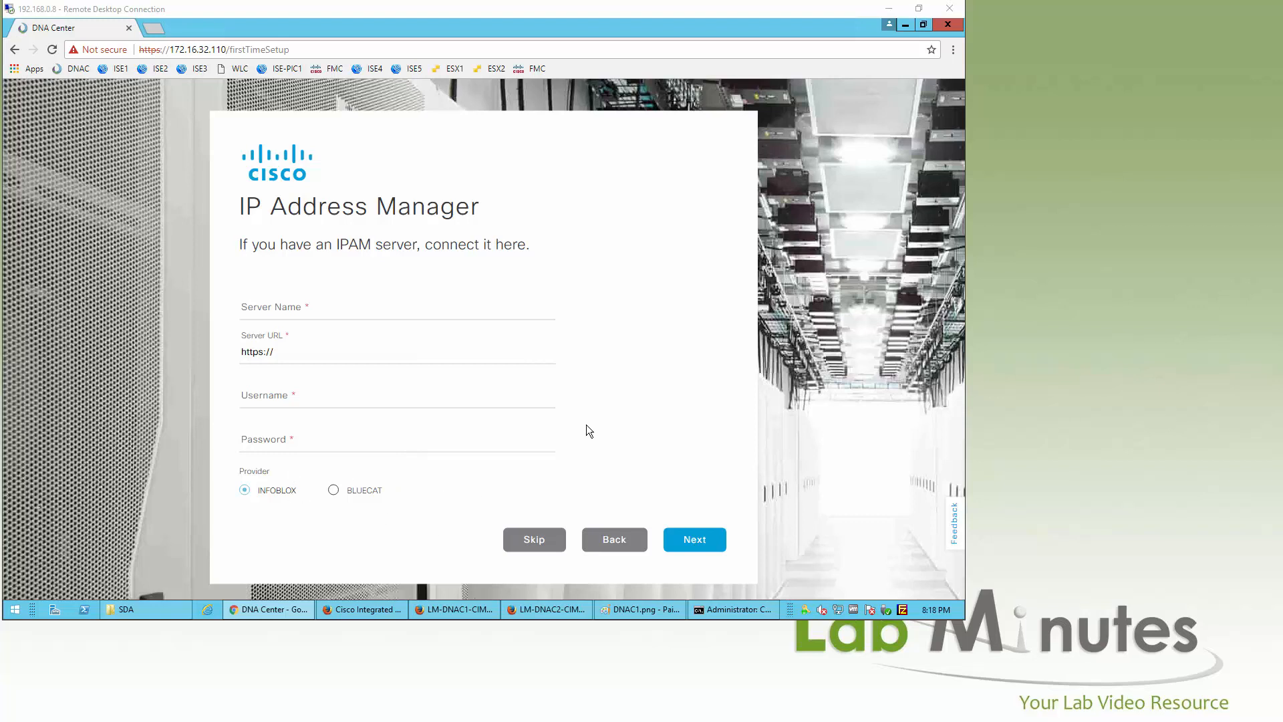
Step: Skip IPAM, accept the Terms and Conditions, and choose Go on Ready to go!
click(539, 535)
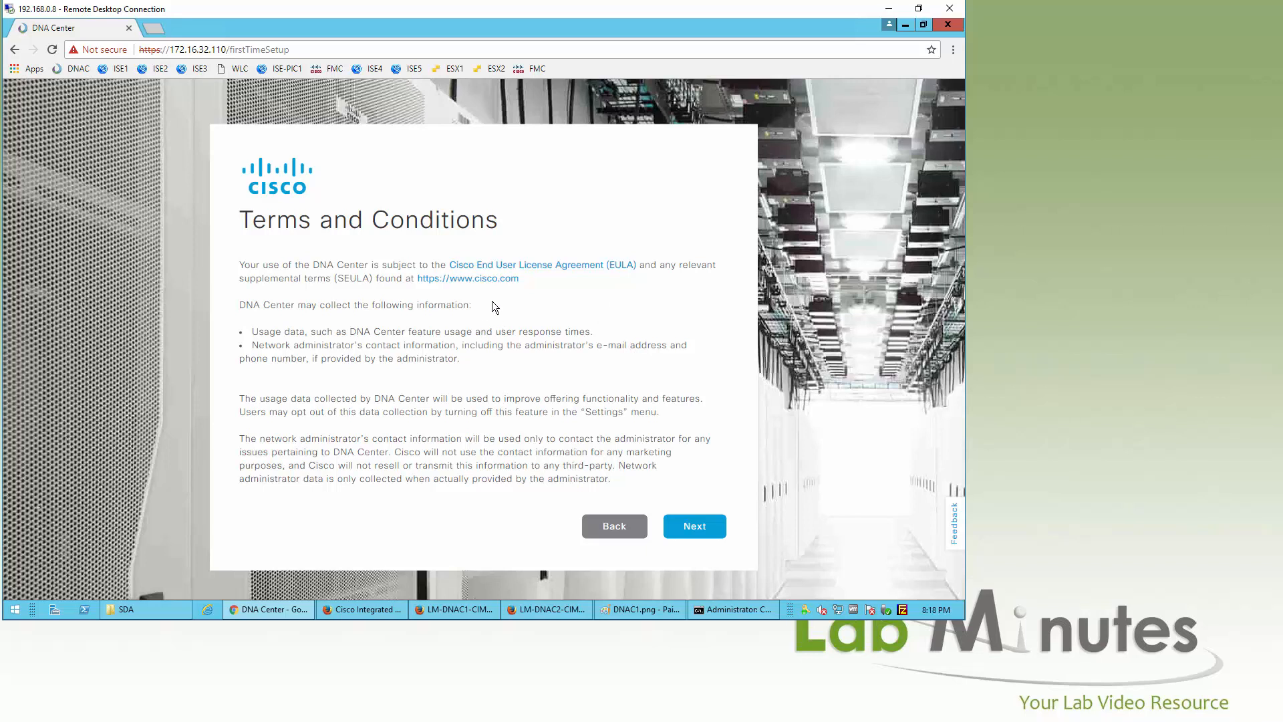
click(693, 527)
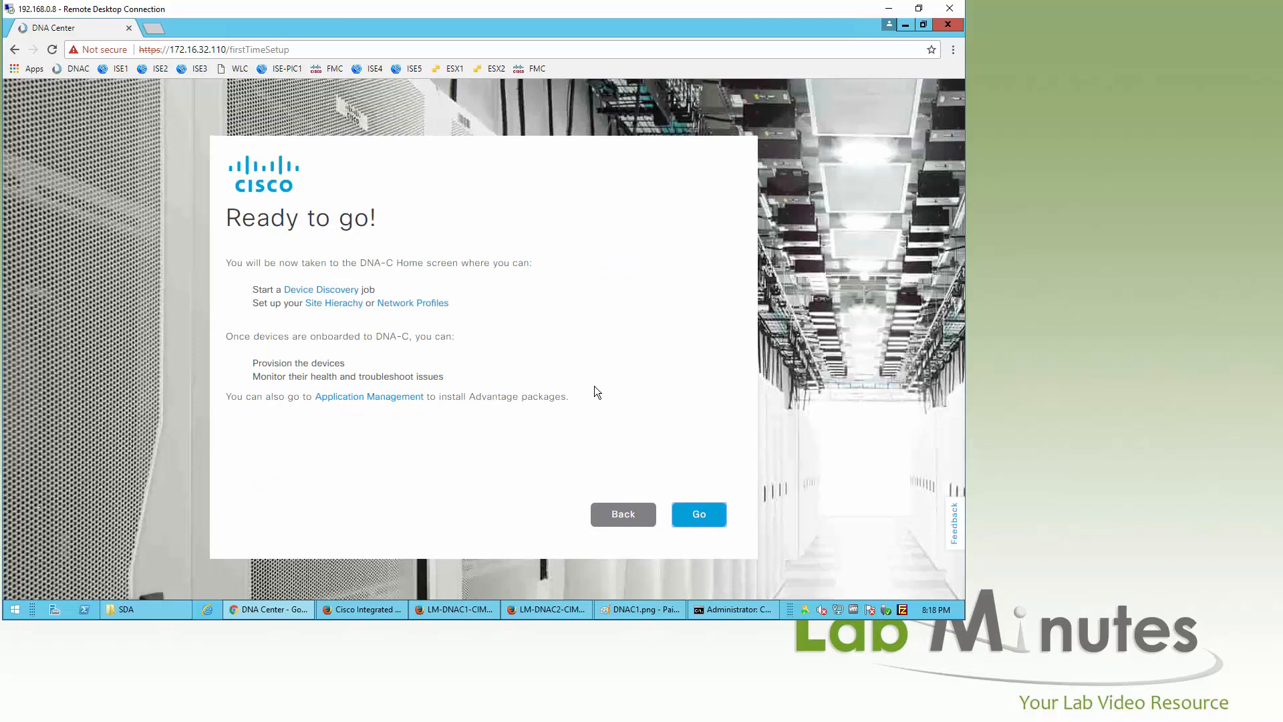
click(699, 515)
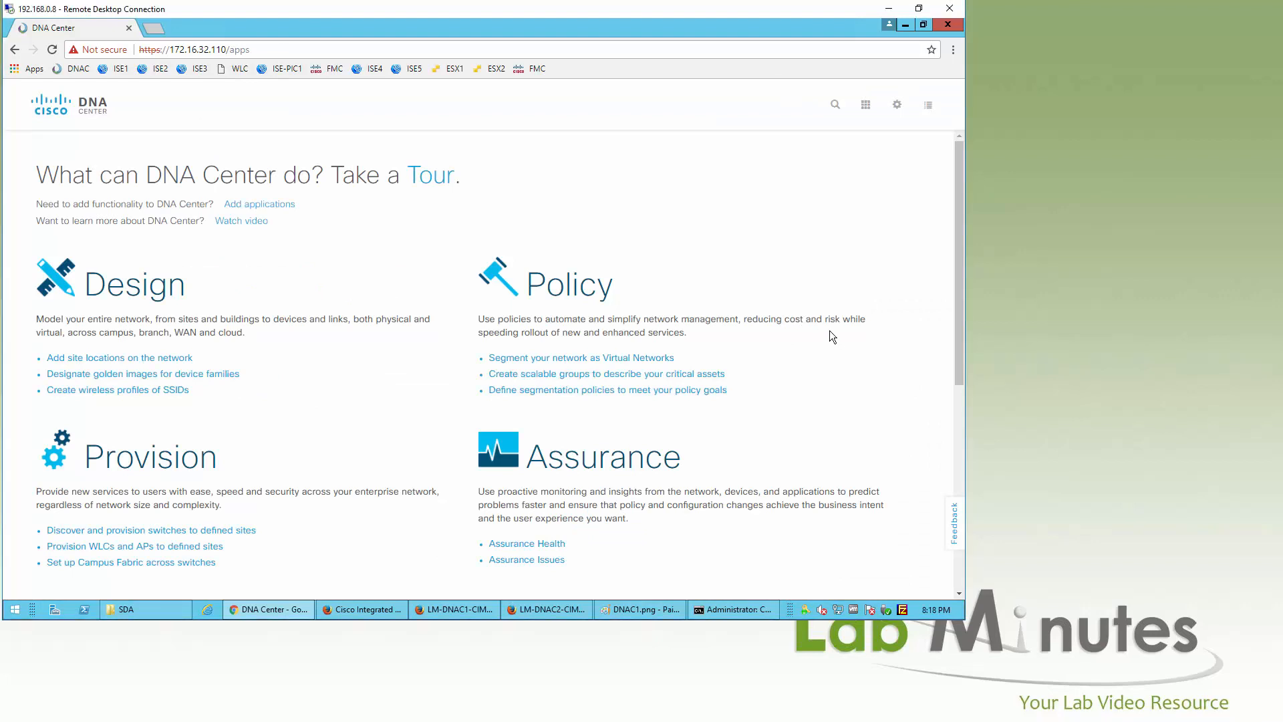
Step: Open System Settings from the gear menu to confirm 172.16.32.111 is Deployed with 83 services
scroll(812, 327, down, 7)
scroll(819, 338, up, 8)
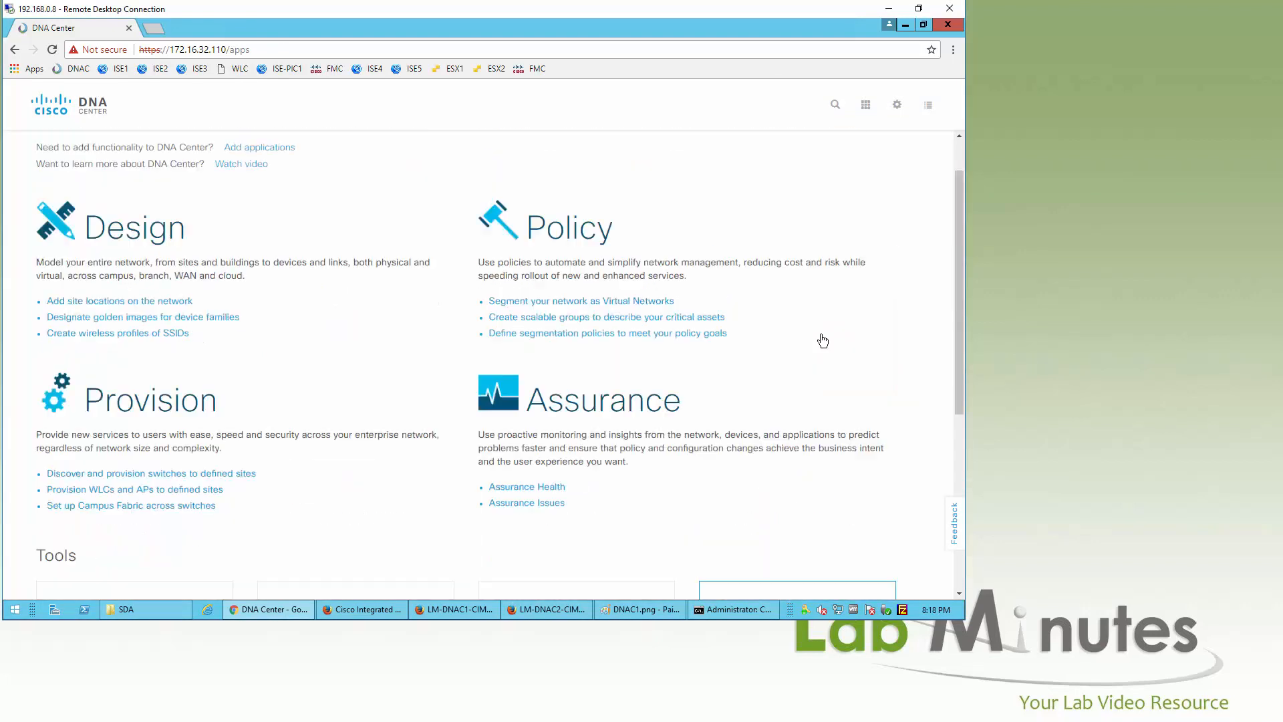
scroll(762, 352, down, 5)
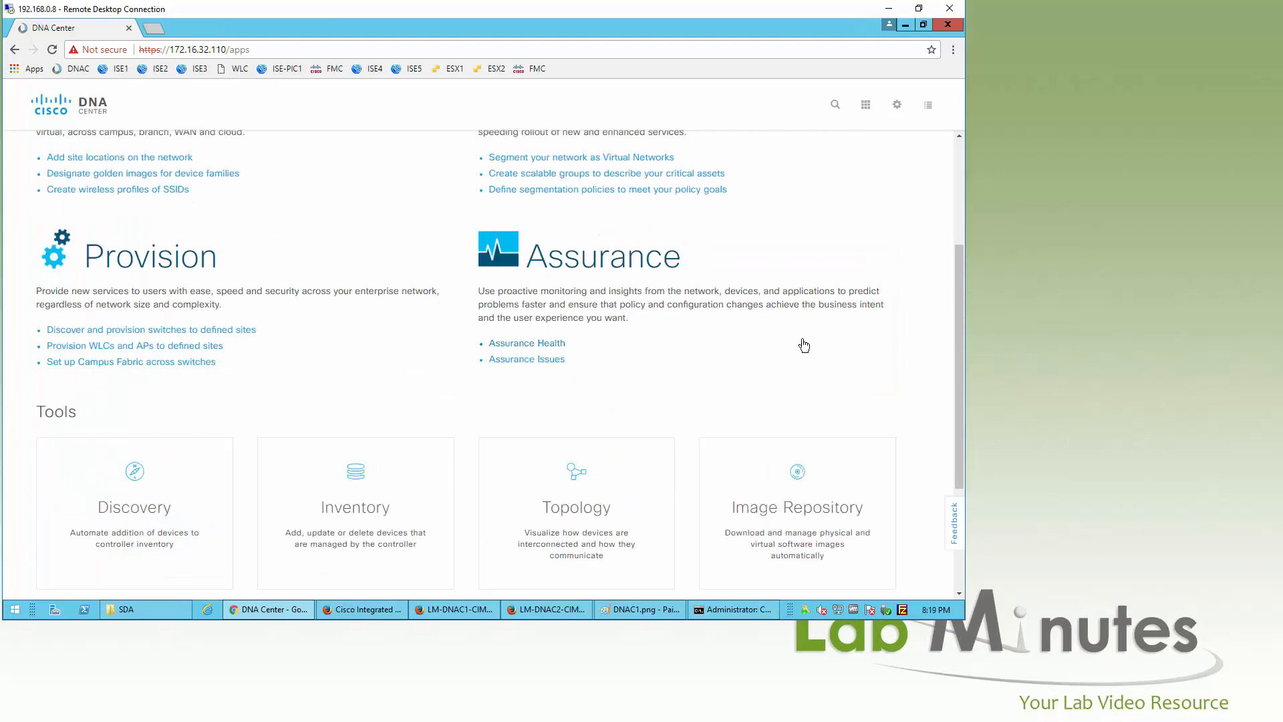
scroll(822, 352, up, 4)
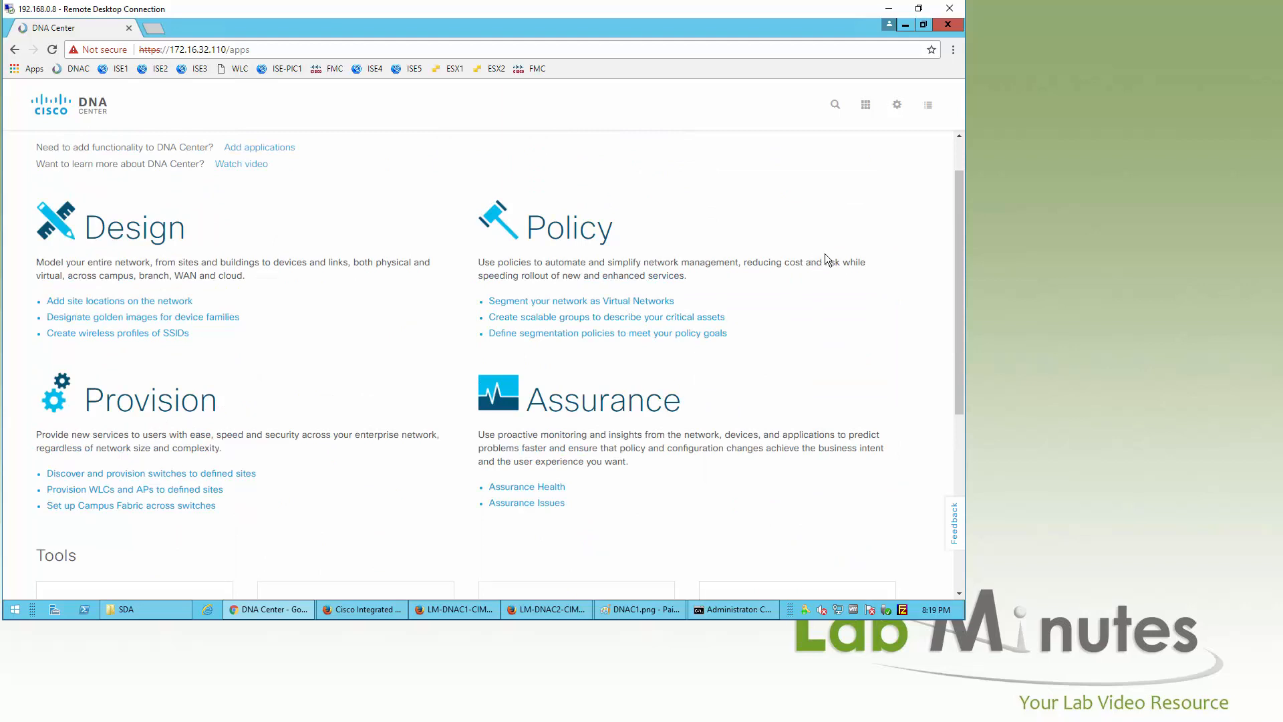
click(896, 106)
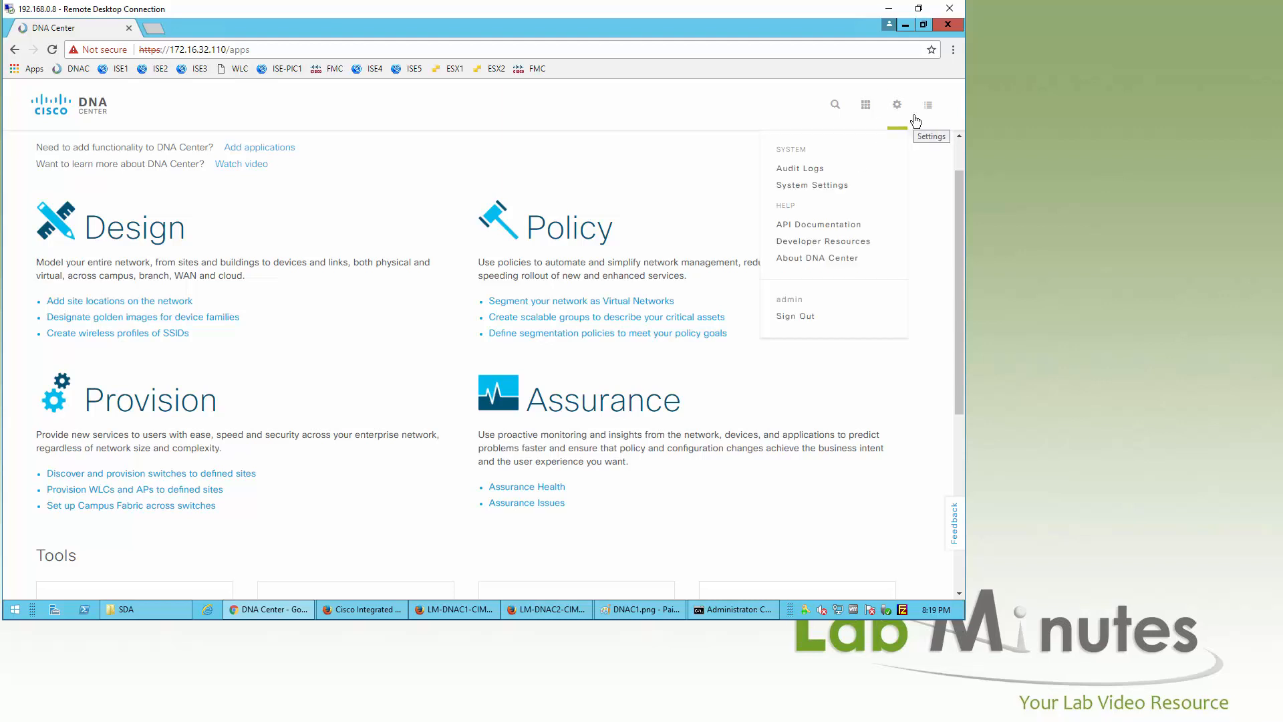
click(828, 183)
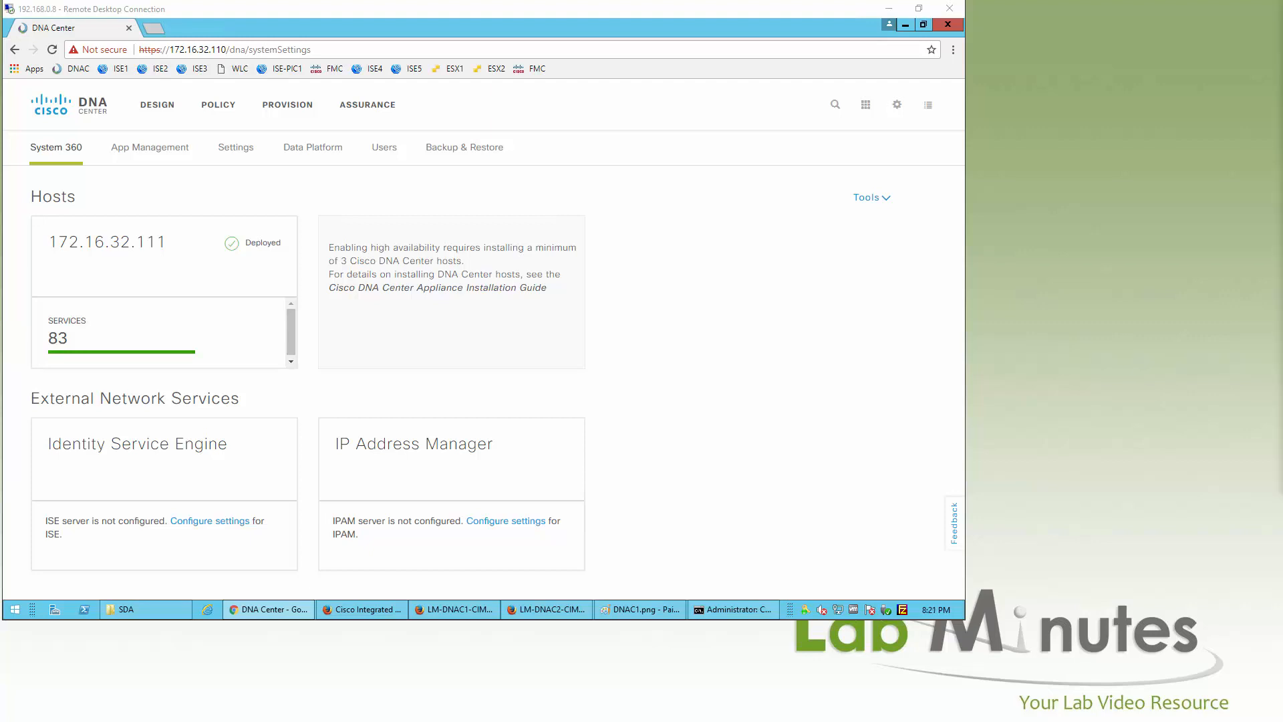
Step: Review Diagram.pdf, return to the browser, then bring up the LM-DNAC2-CIMC KVM console
key(alt+Tab)
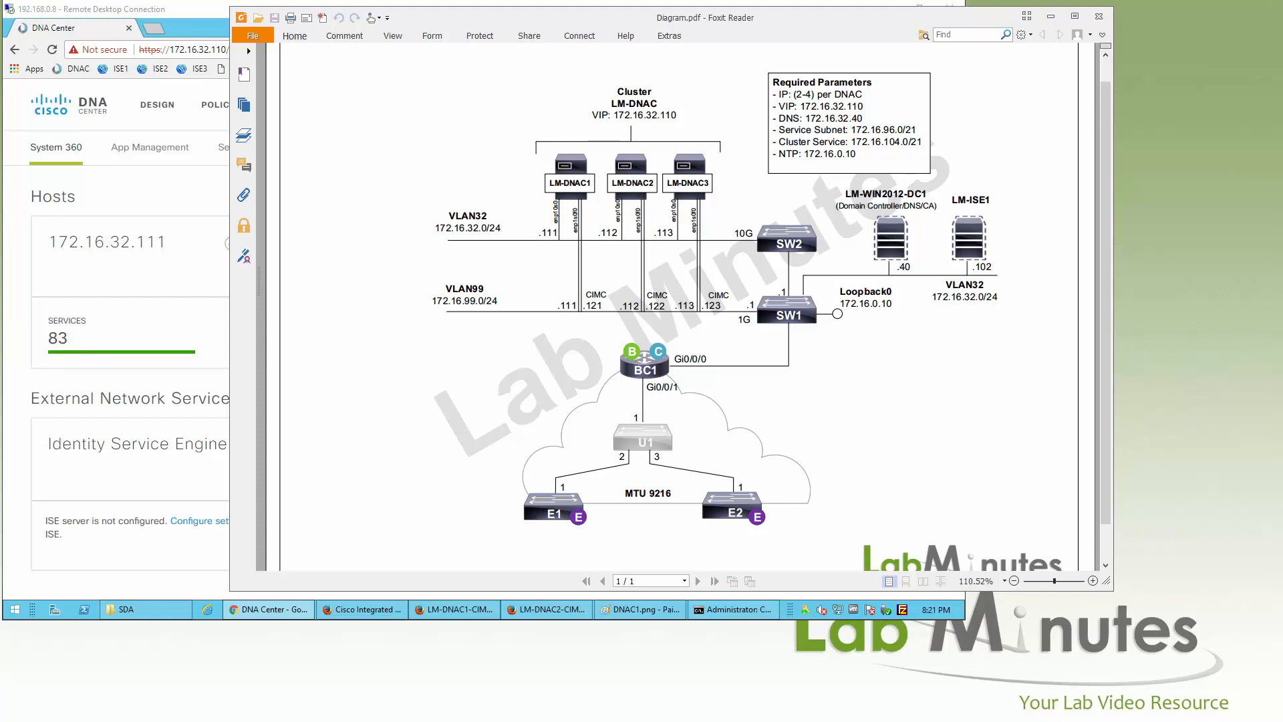
key(alt+Tab)
click(9, 7)
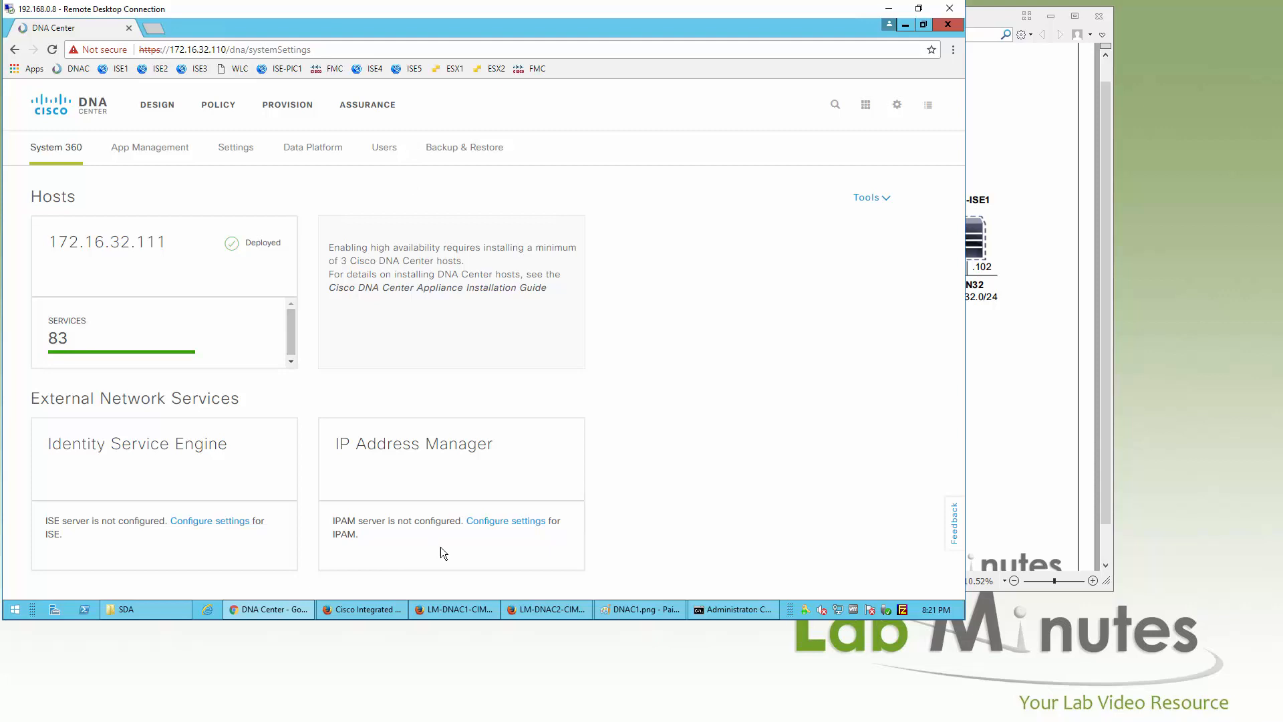
click(531, 608)
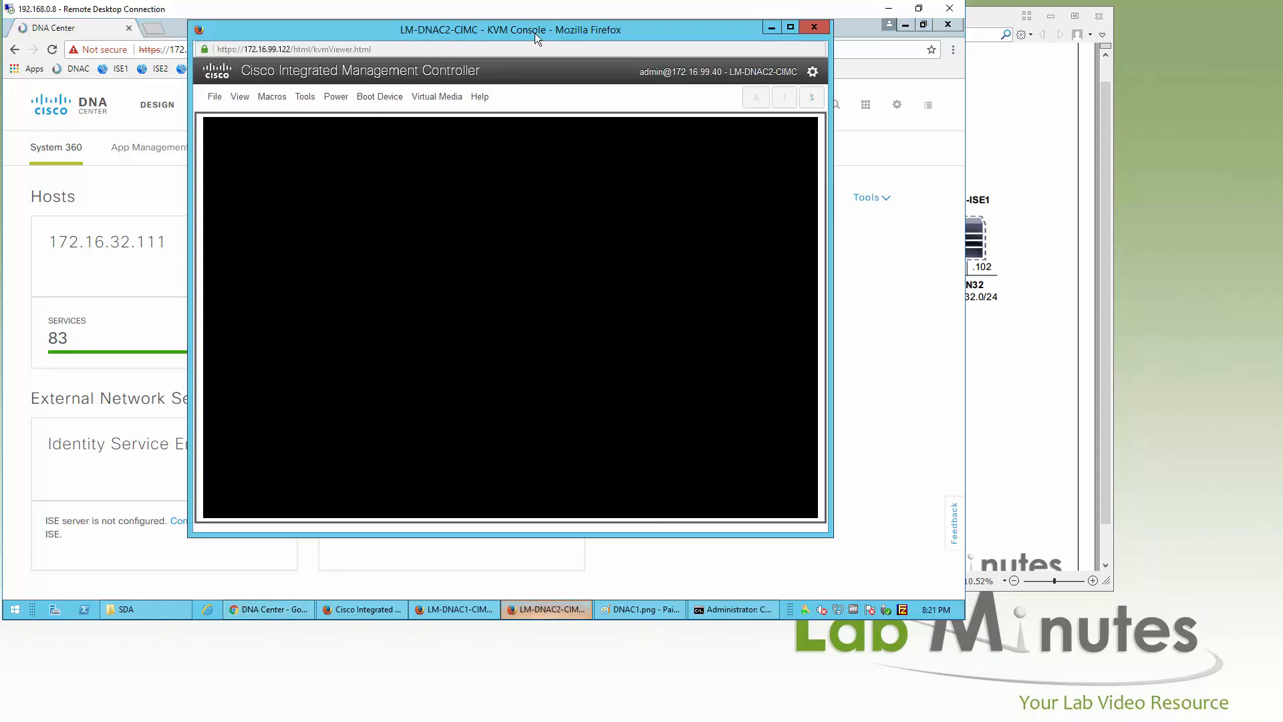
Step: Maximize the LM-DNAC2 console and select 'Join a DNA-C cluster' in the Maglev wizard
click(571, 232)
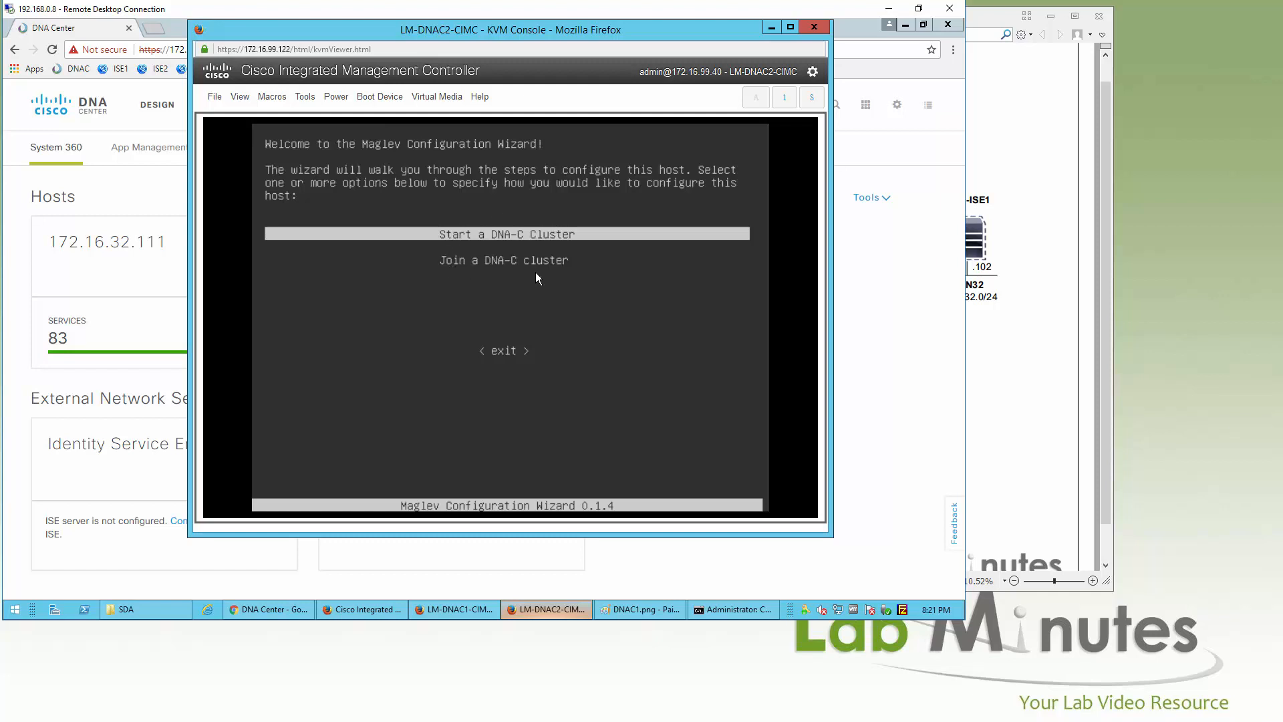
click(790, 28)
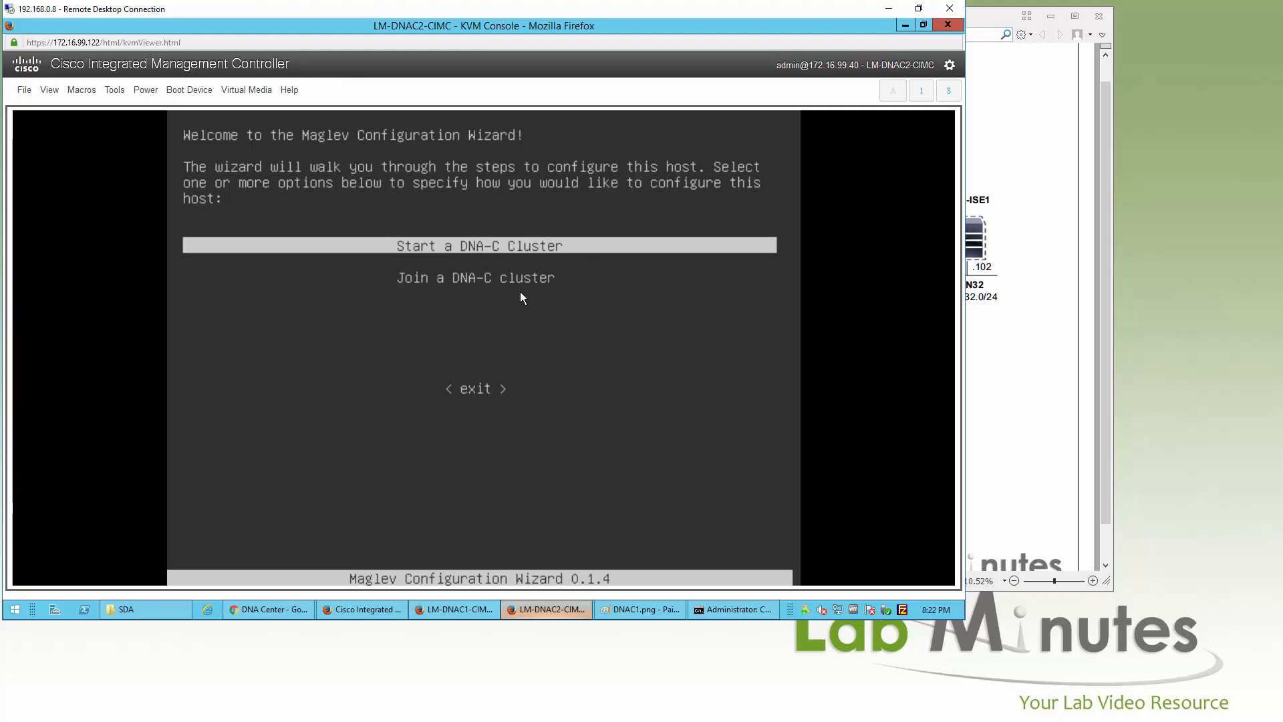
key(Down)
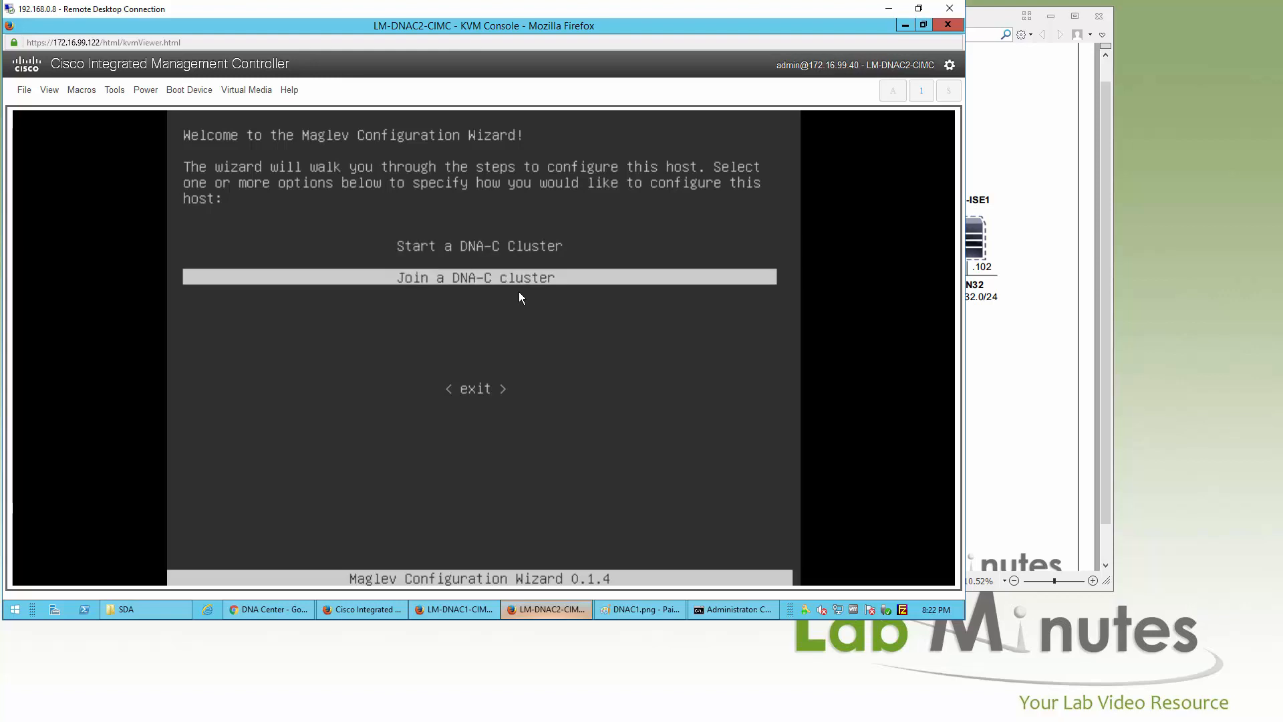
key(Return)
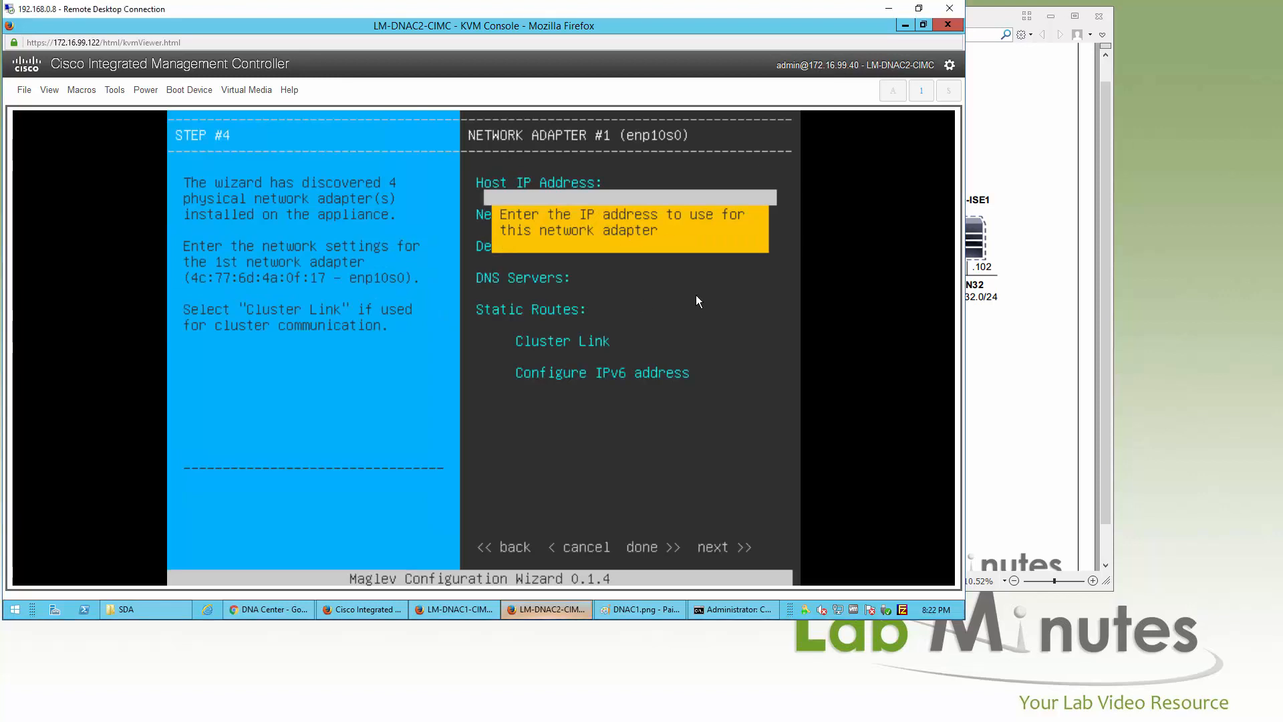
Step: Configure enp10s0 as 172.16.32.112/255.255.255.0, gateway 172.16.32.1, DNS 172.16.32.40, cluster link
text(172.16.32.112)
click(1046, 291)
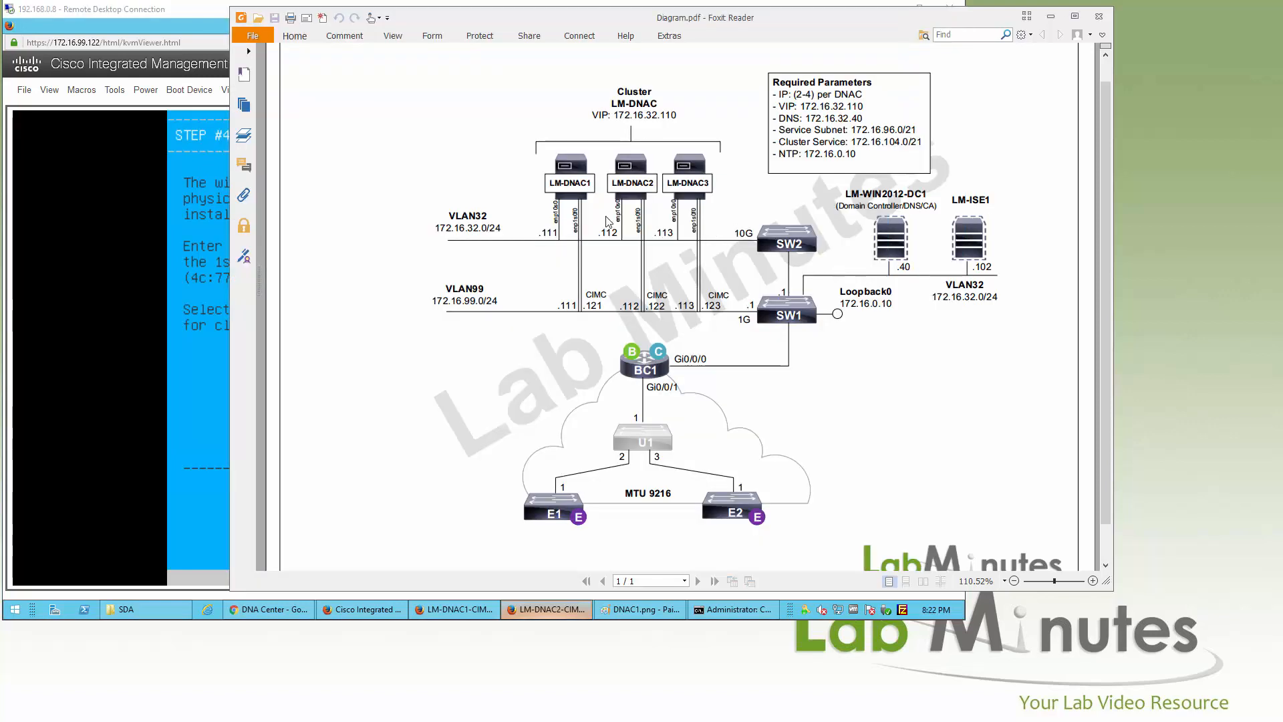
click(154, 24)
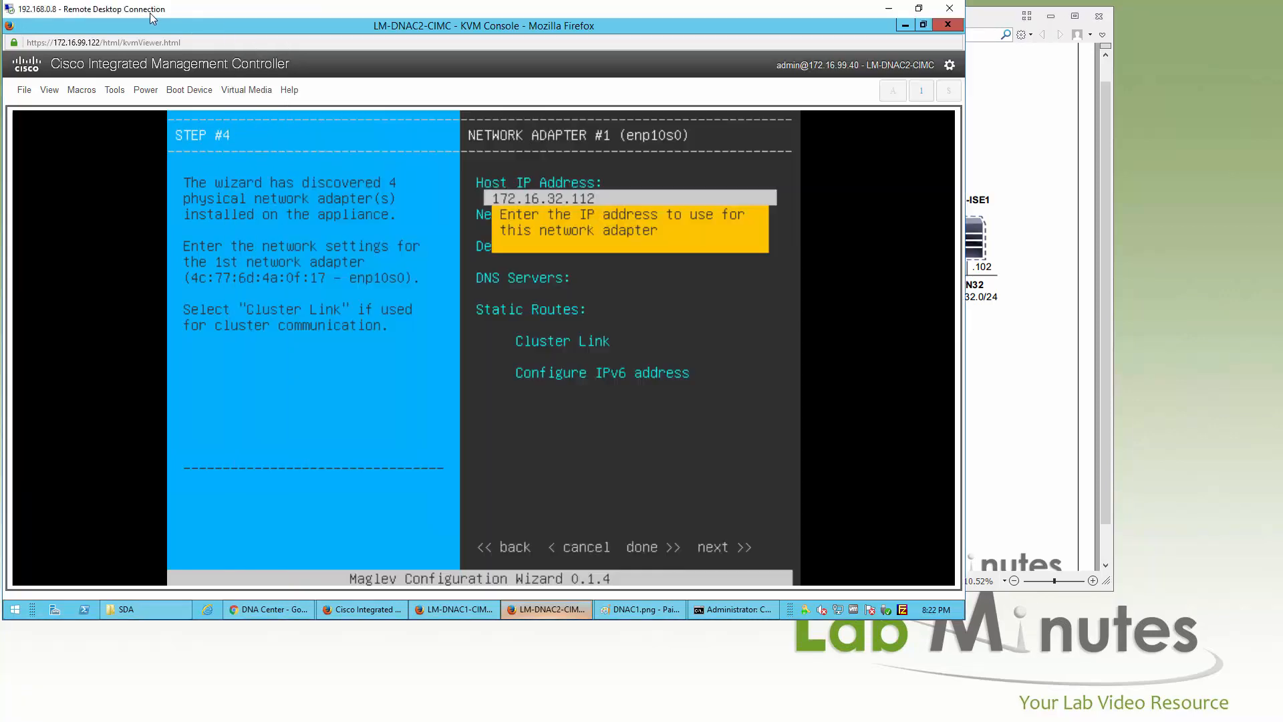
key(Tab)
text(2)
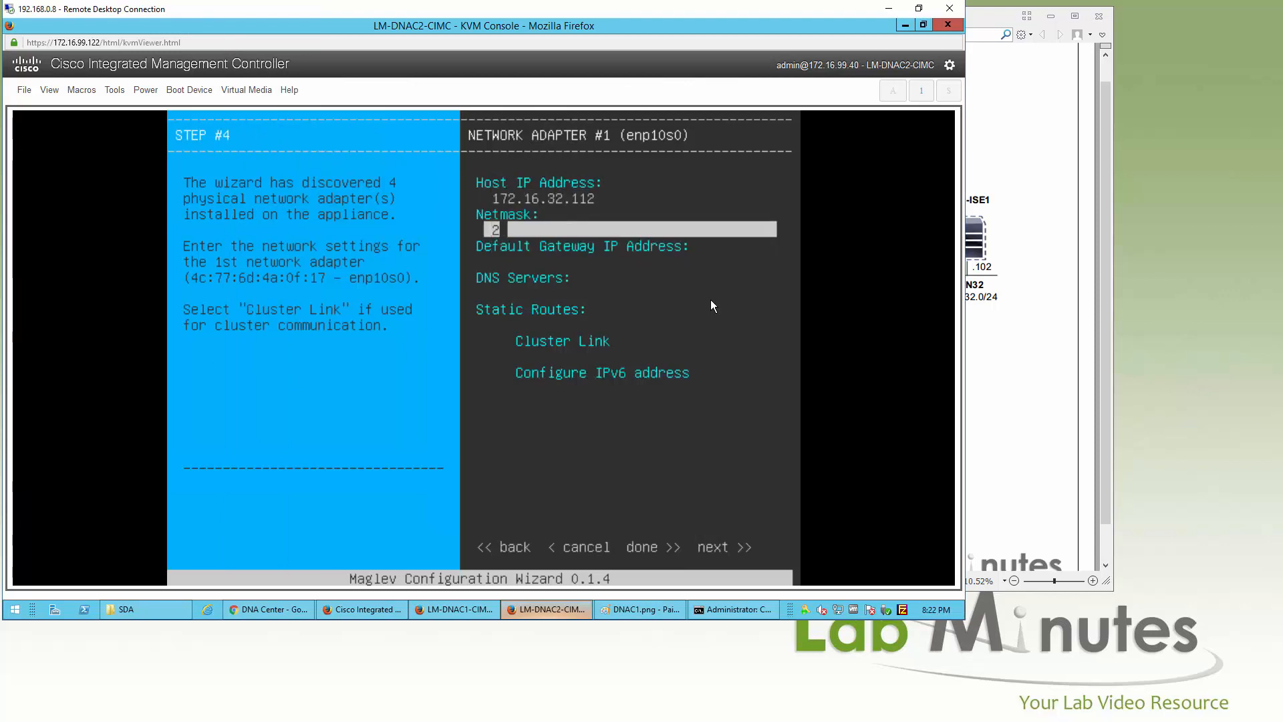
text(55.255.255.0)
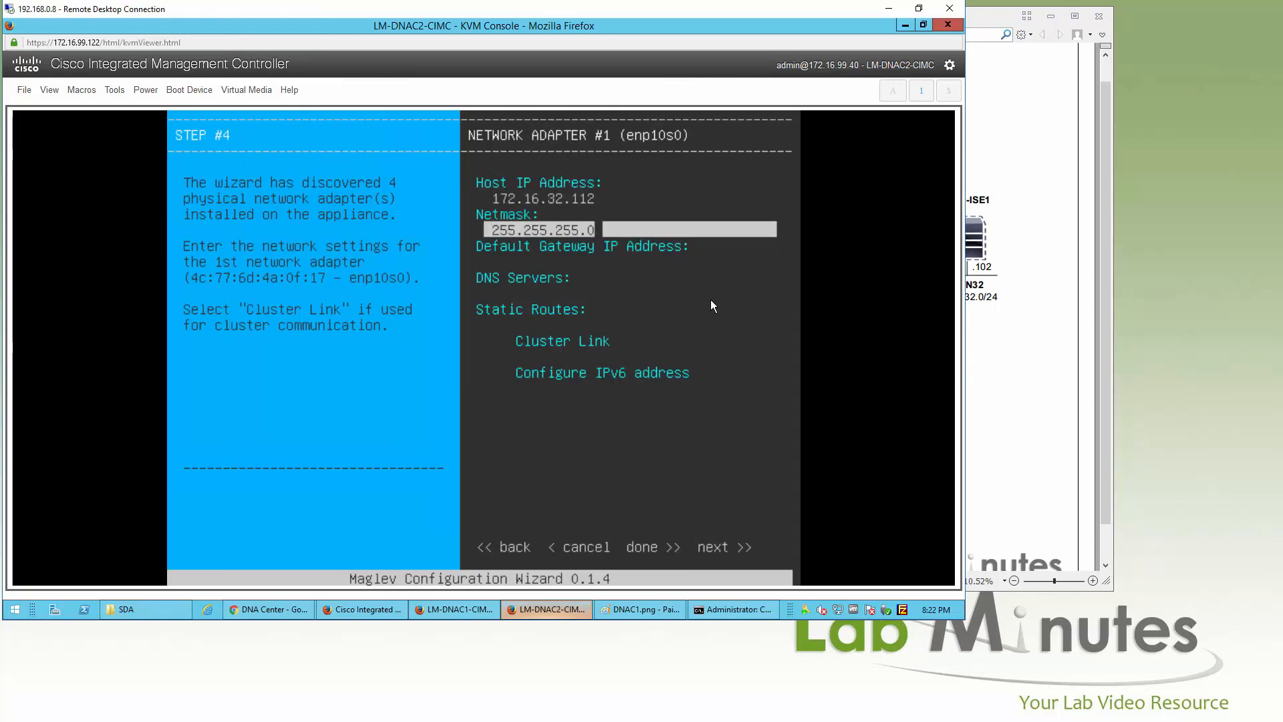
key(Tab)
text(172.16.32.1)
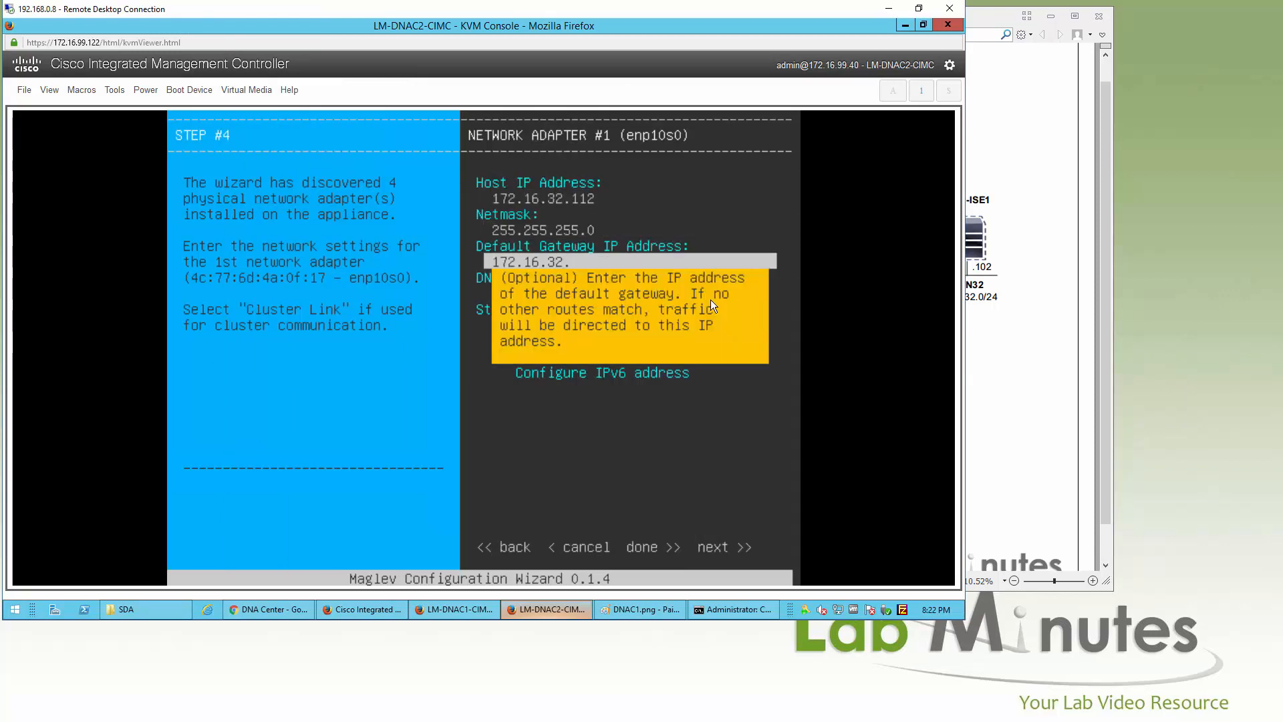
key(Tab)
text(172)
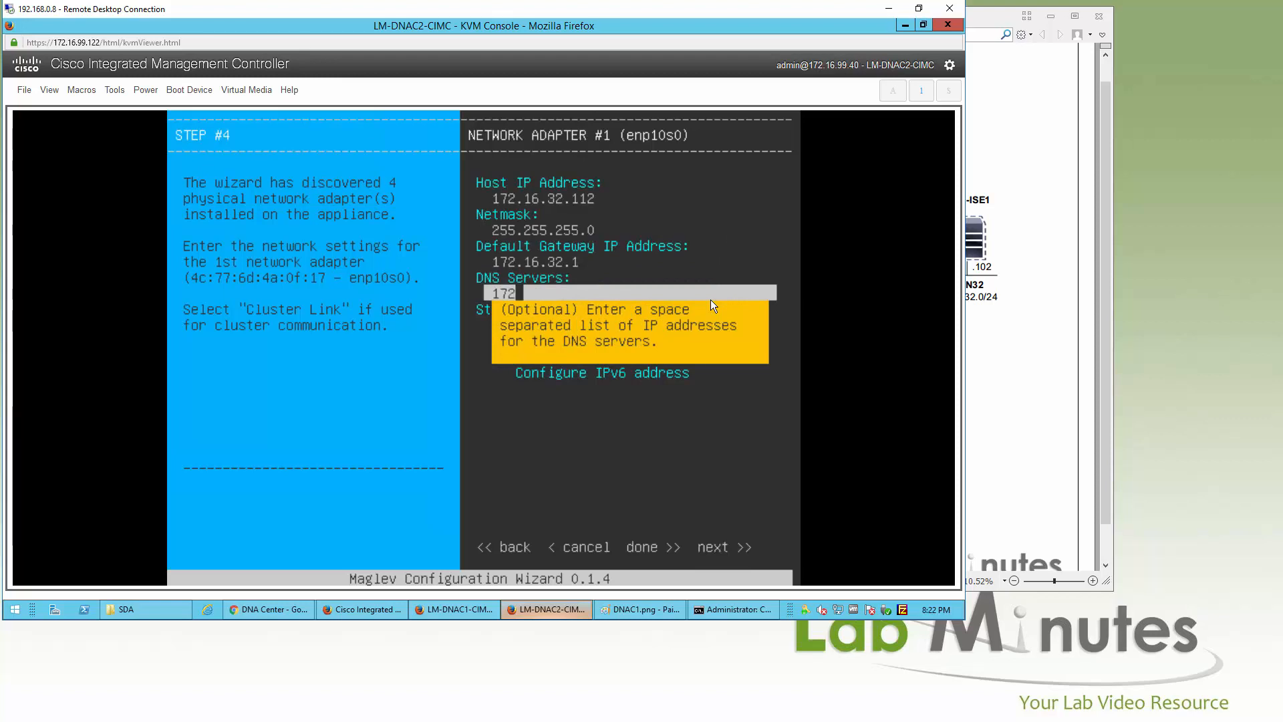
text(.16.32.40)
key(Tab)
key(Tab)
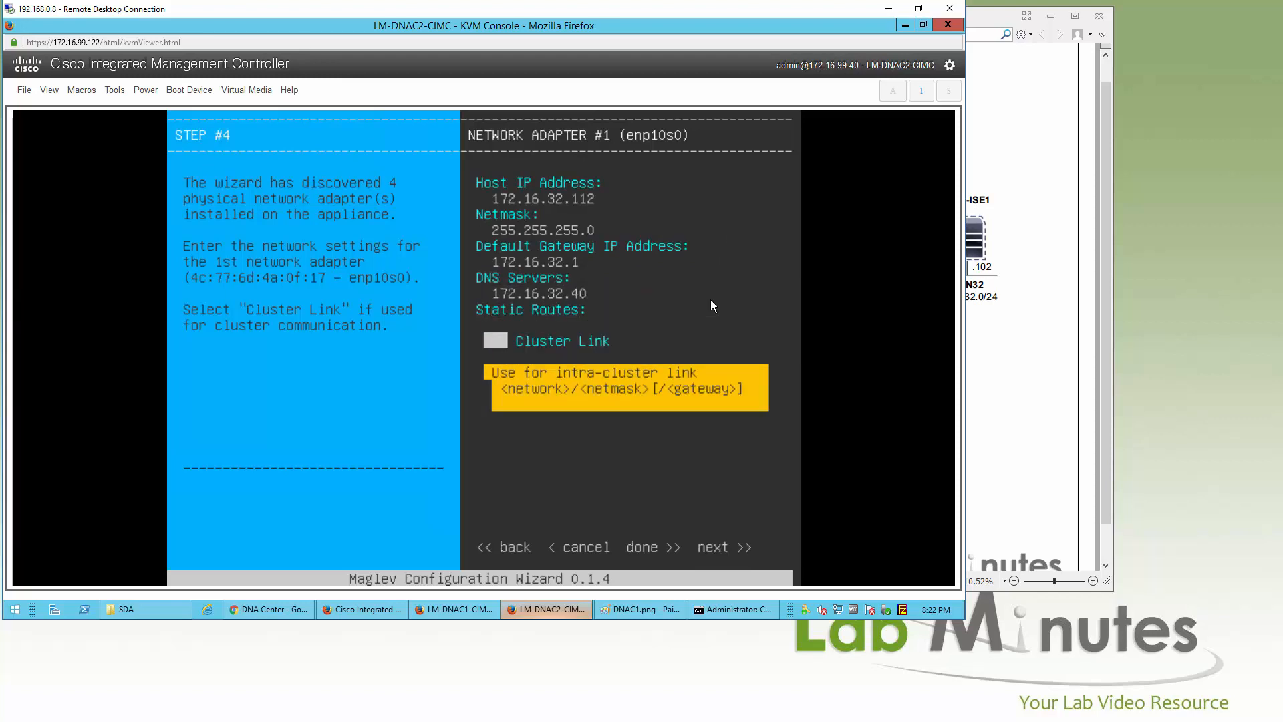
key(space)
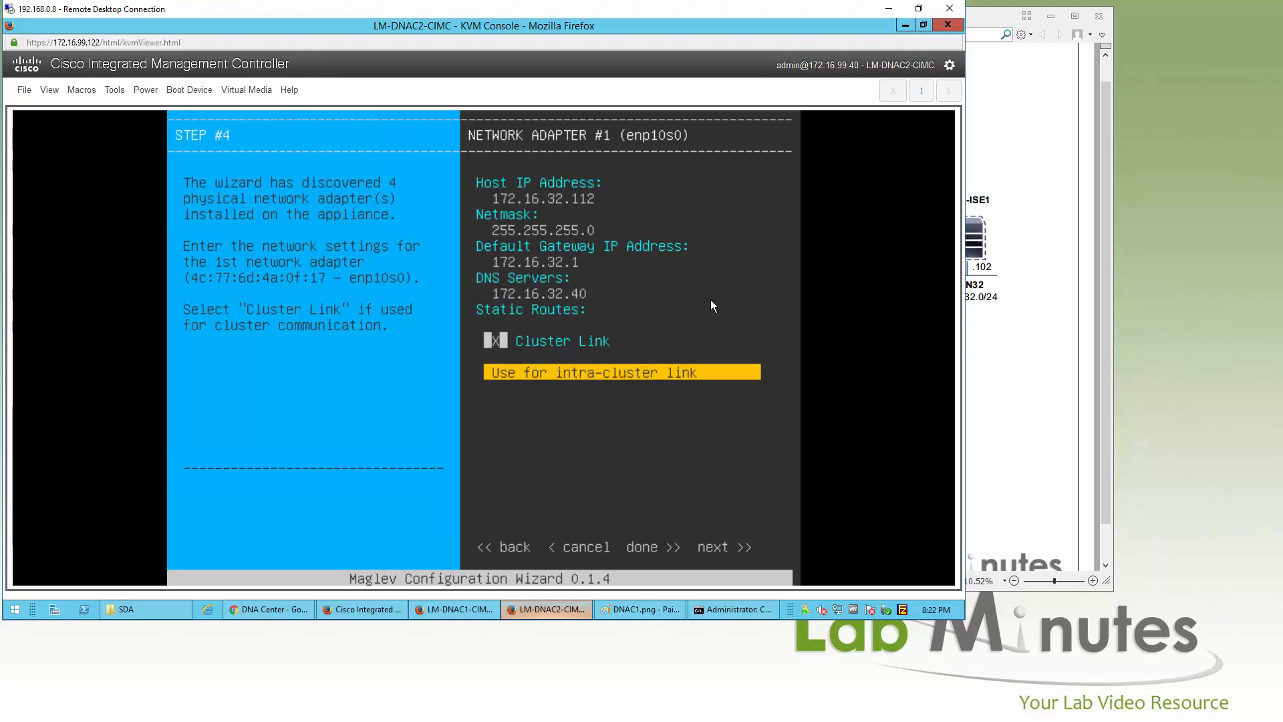
key(Tab)
key(Tab)
key(Tab)
key(Tab)
key(Tab)
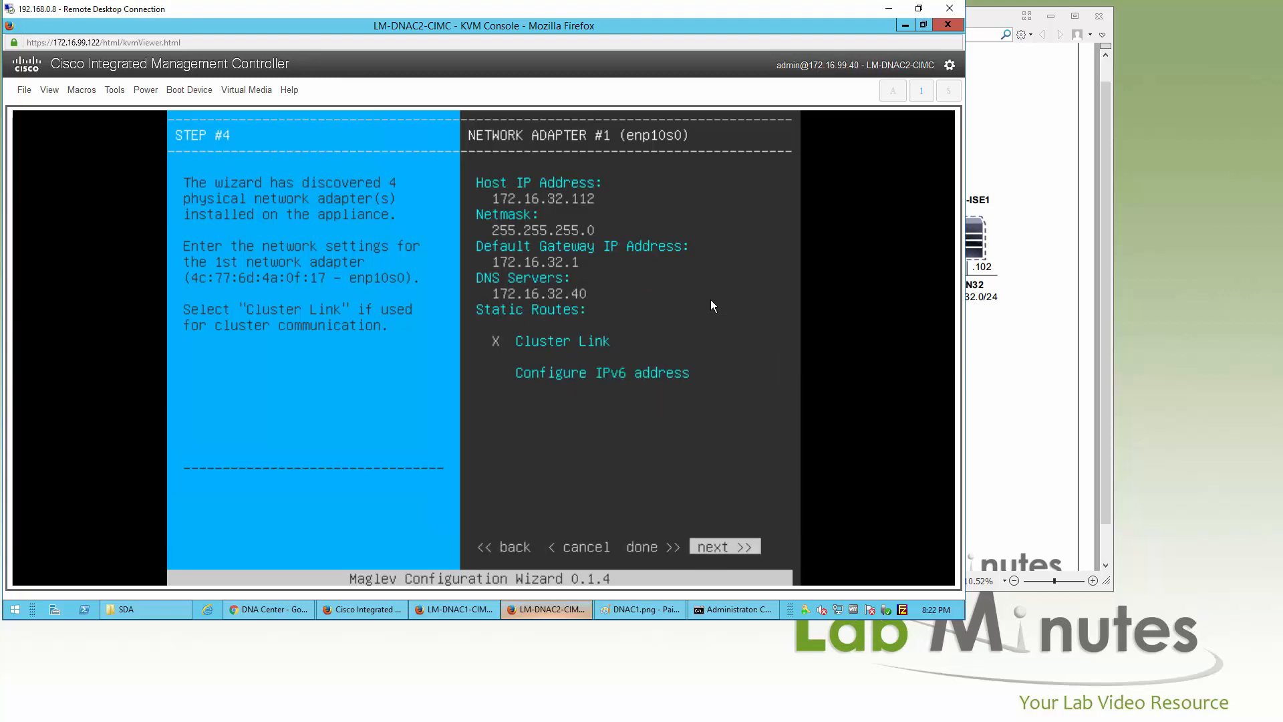
key(Return)
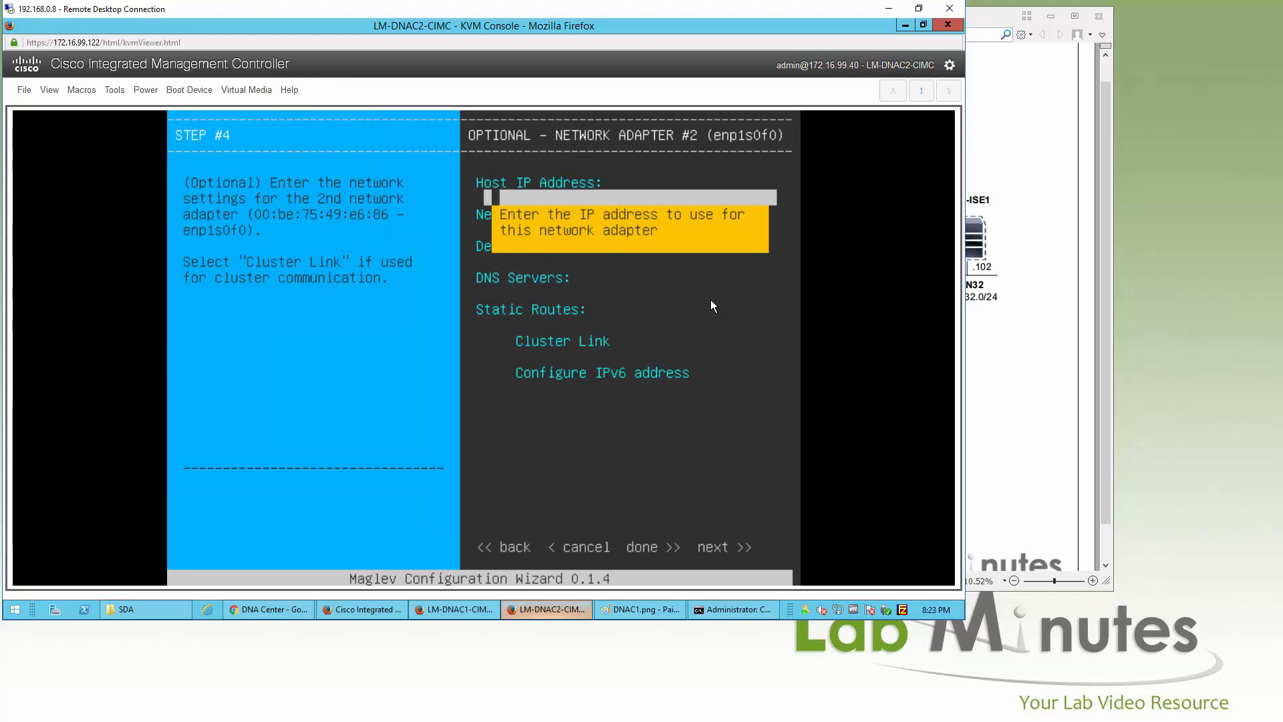
Step: Give enp1s0f0 host IP 172.16.99.112 and netmask 255.255.255.0, leaving the gateway empty
text(172.16.99.112)
key(Tab)
text(1)
key(BackSpace)
text(255.255.255.0)
key(Tab)
text(172.16.32.)
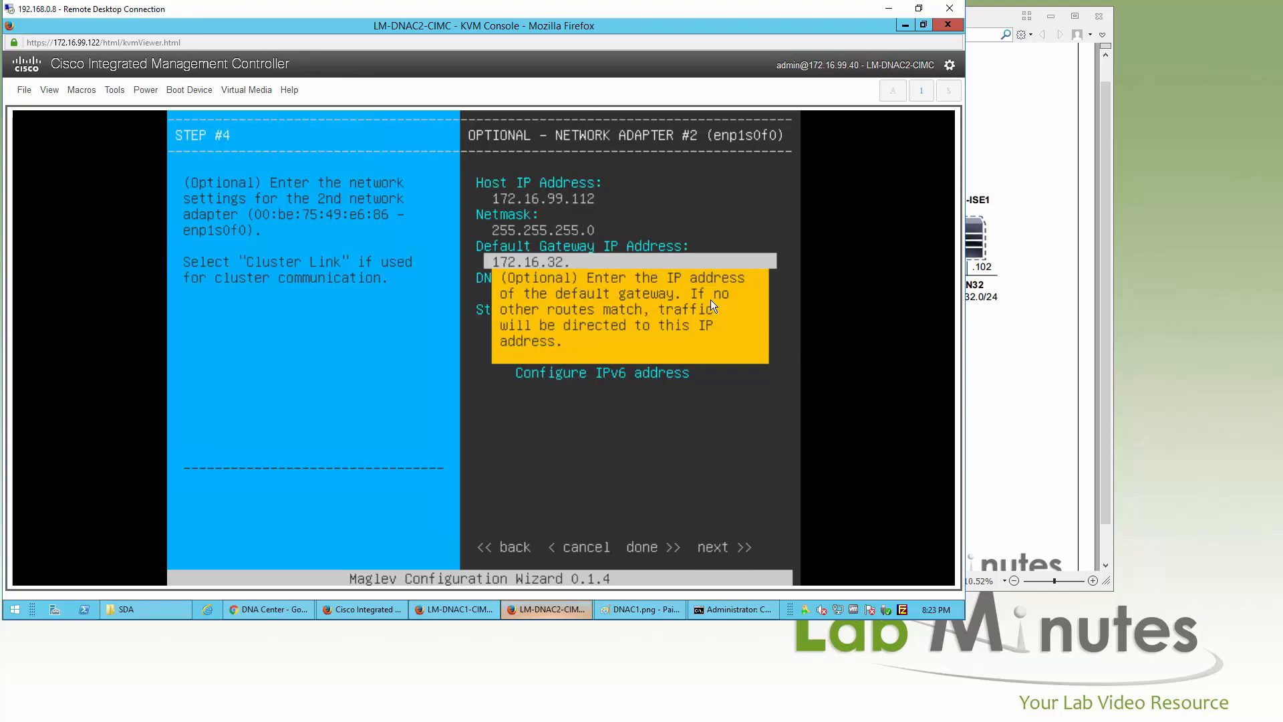
key(BackSpace)
key(BackSpace)
key(BackSpace)
key(BackSpace)
key(BackSpace)
key(BackSpace)
key(BackSpace)
key(BackSpace)
key(BackSpace)
key(BackSpace)
Step: Set enp1s0f0 DNS to 172.16.32.40 and advance to adapter #3
key(Tab)
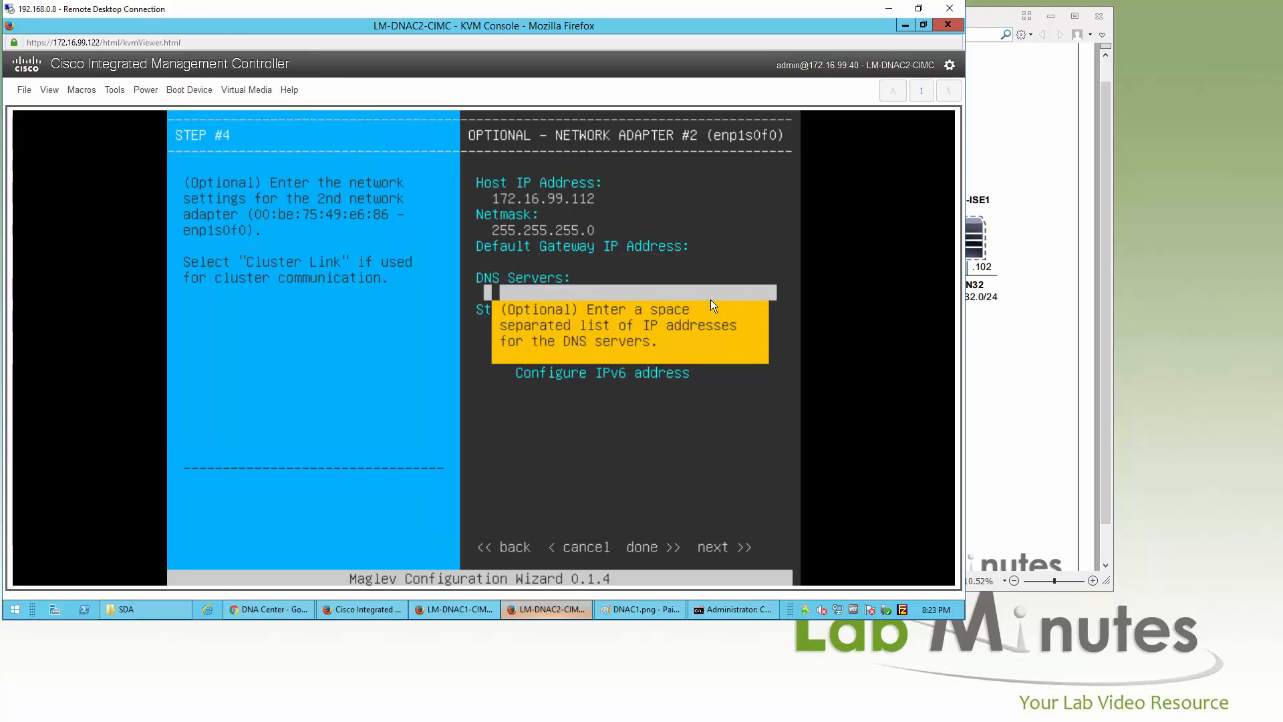
text(172.16.32.40)
key(Tab)
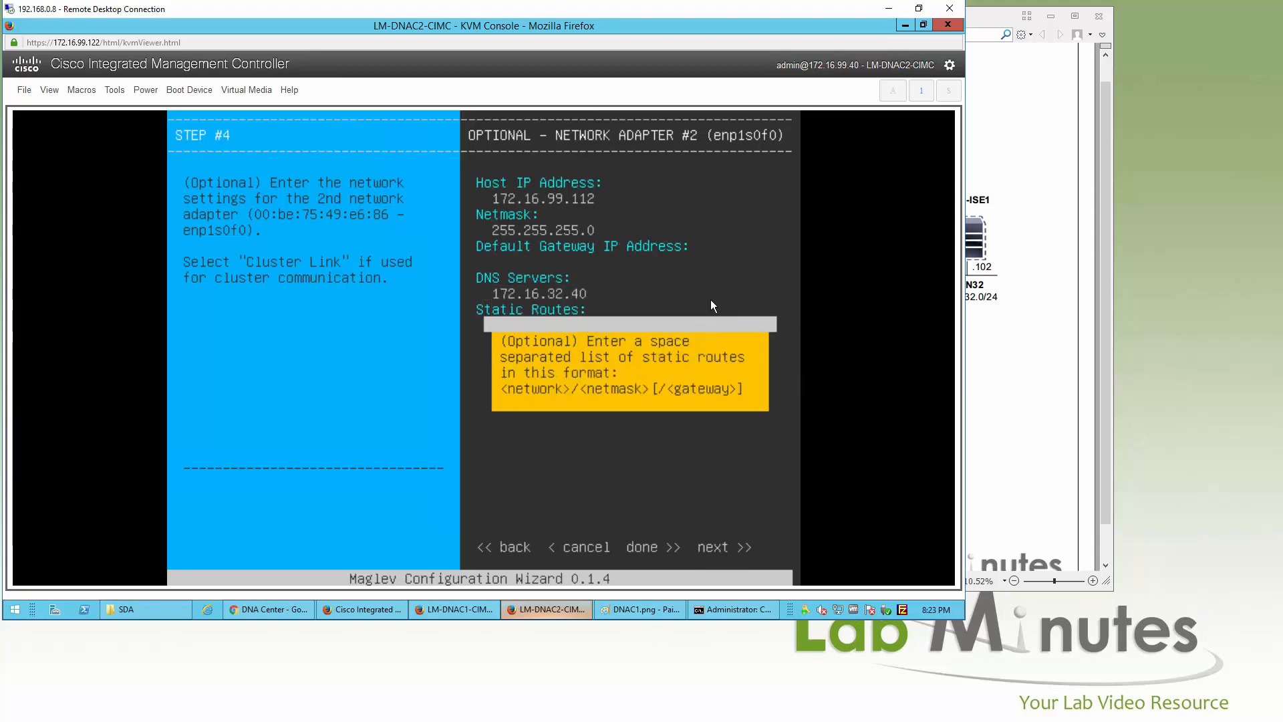
key(Tab)
key(Tab)
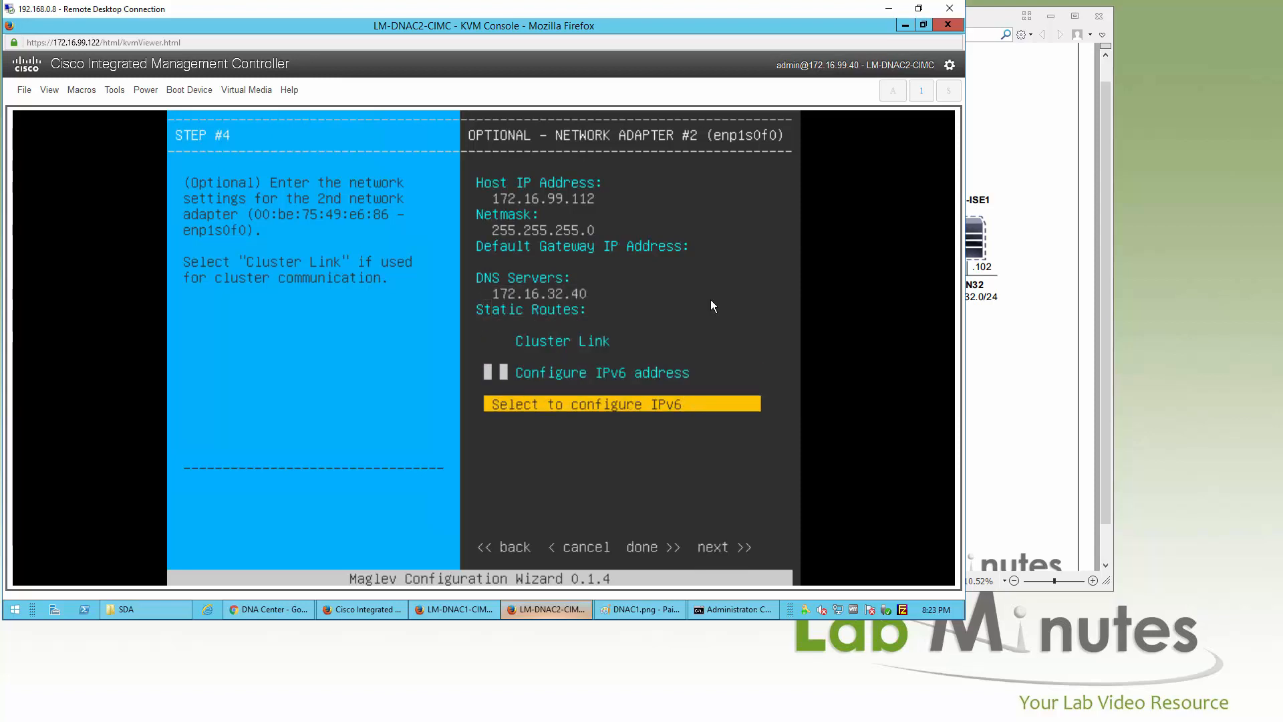
key(Tab)
key(Tab)
key(Tab)
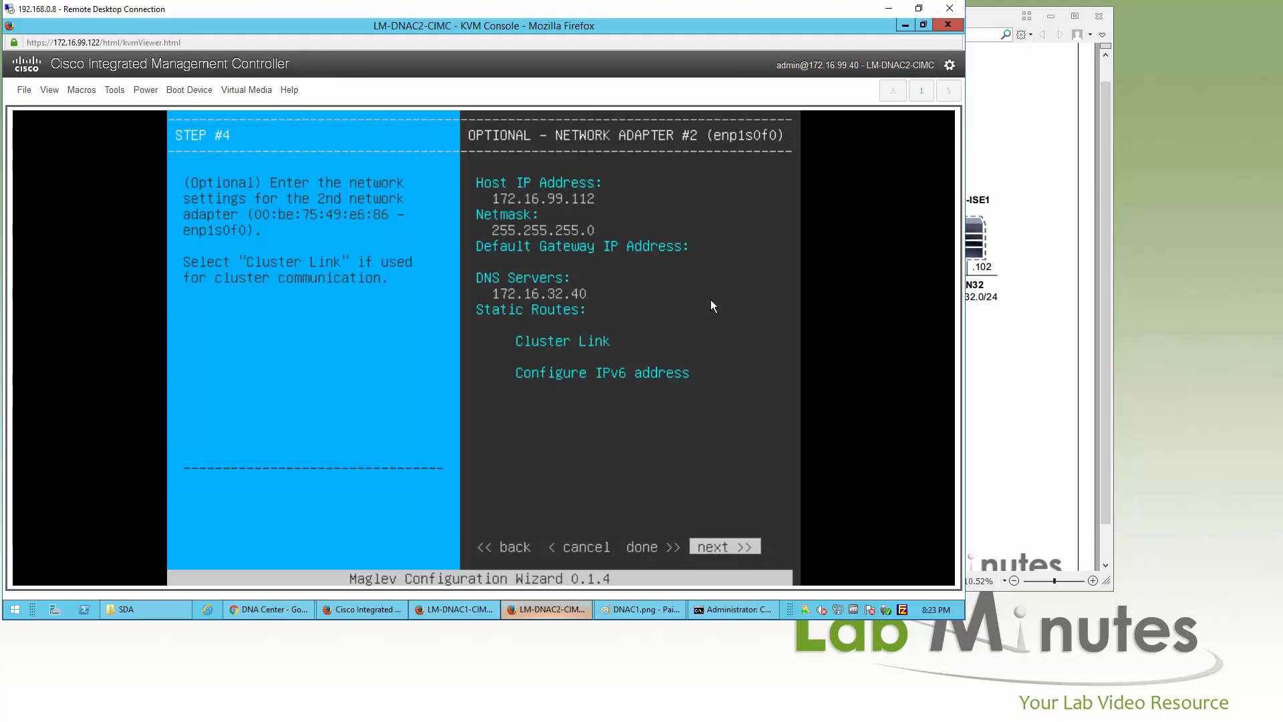
key(Return)
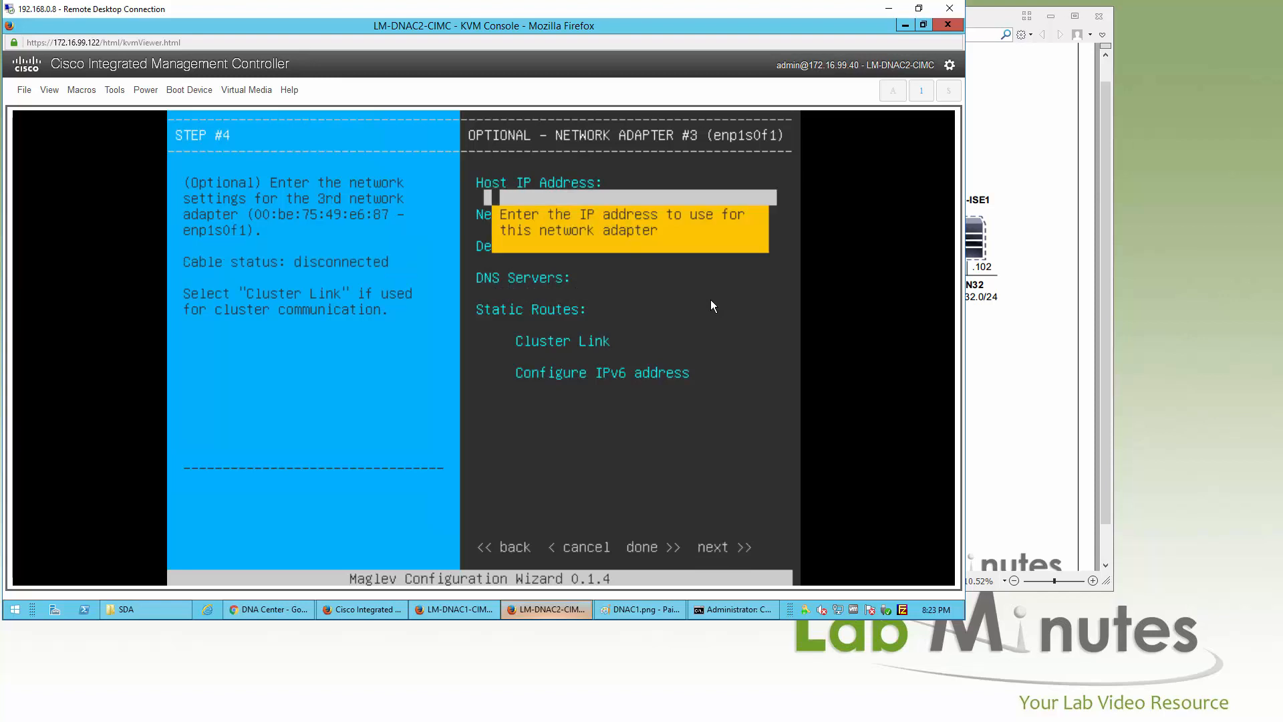
key(shift+Tab)
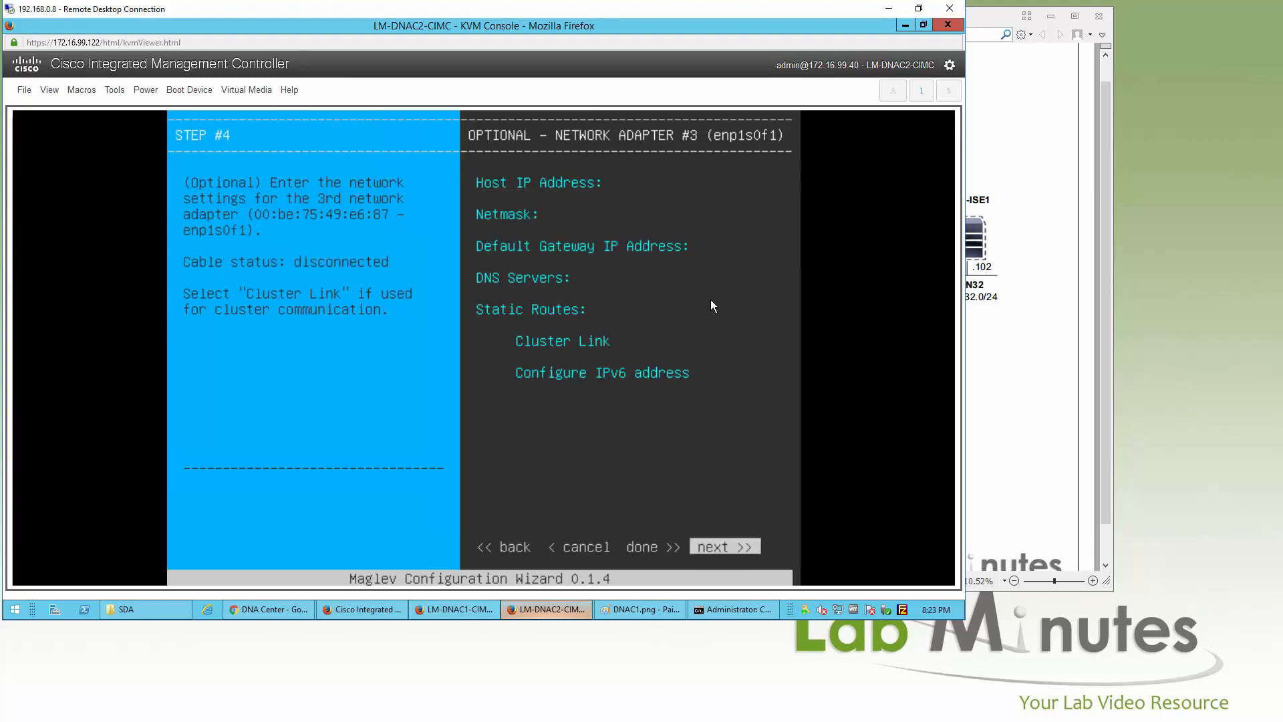
Step: Leave adapters #3 and #4 blank, then proceed to validate and apply the network settings
key(Return)
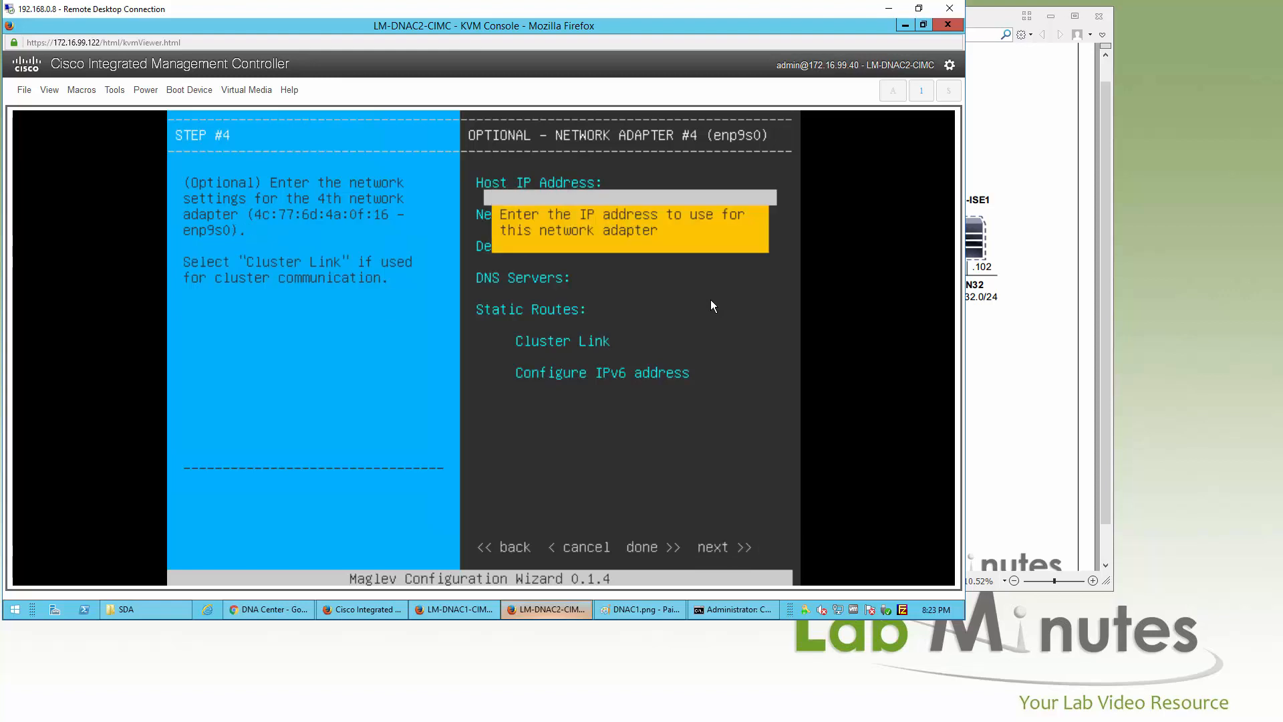
key(shift+Tab)
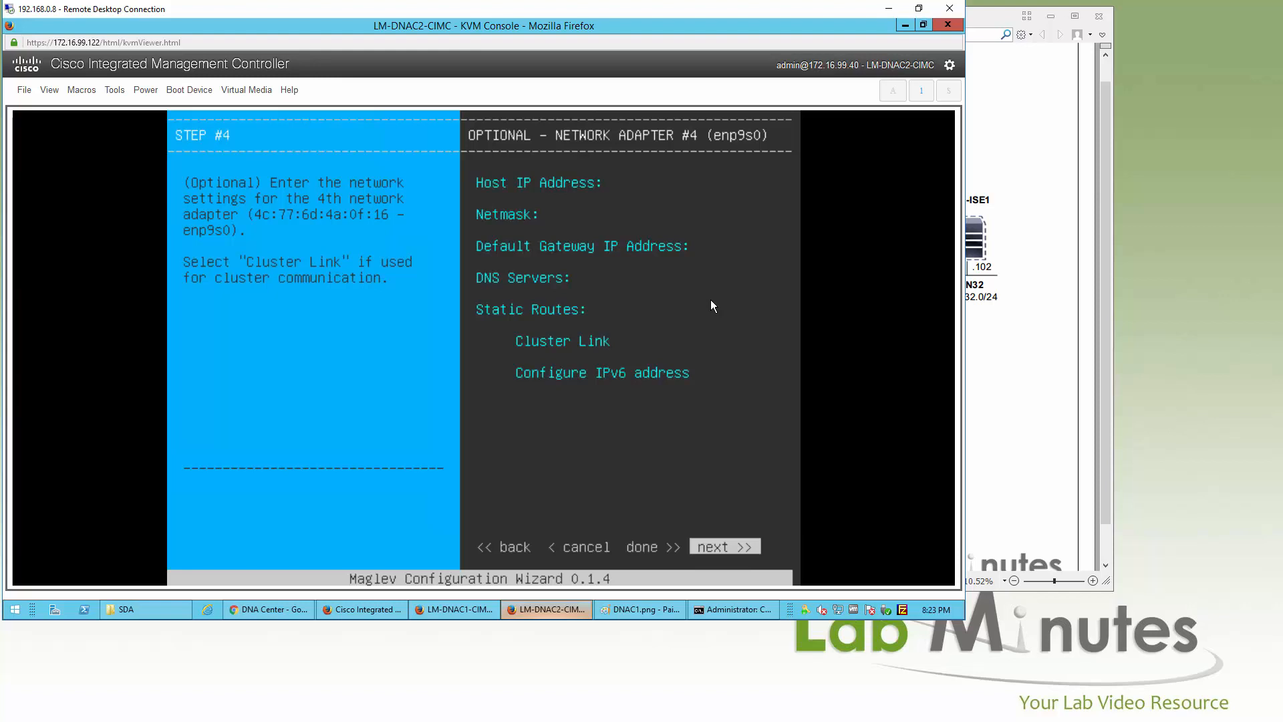
key(Return)
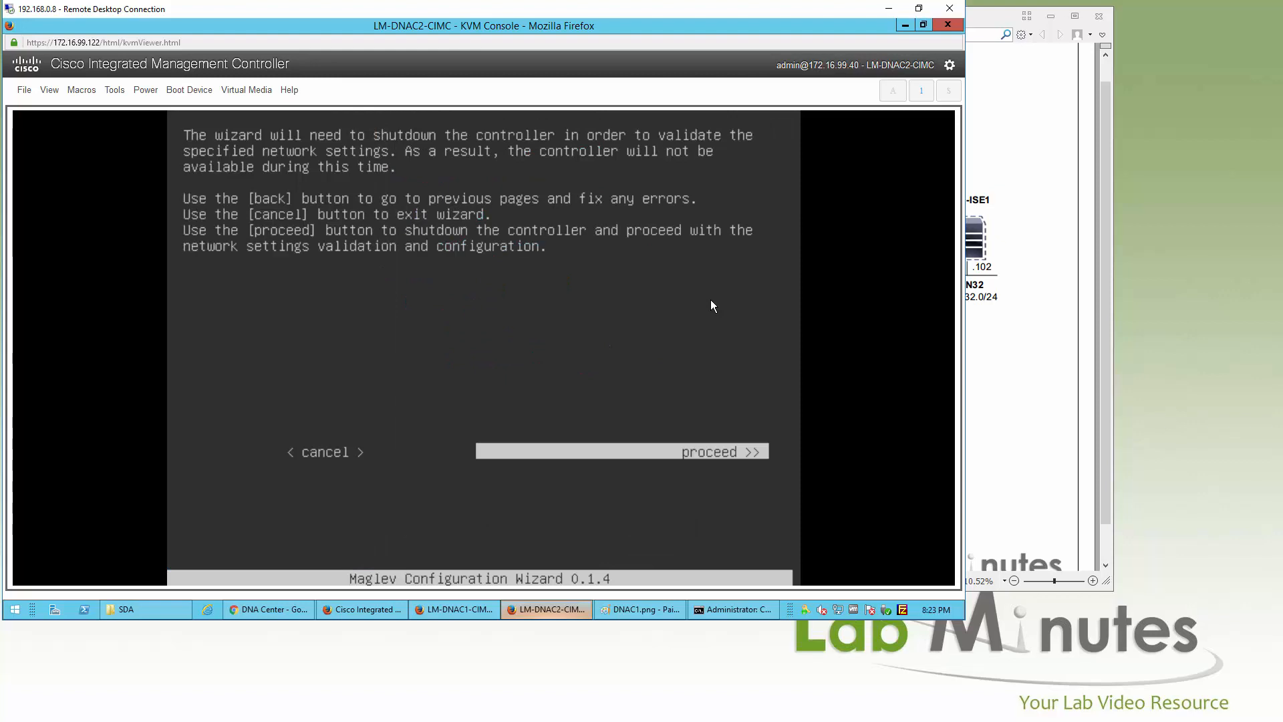
key(Return)
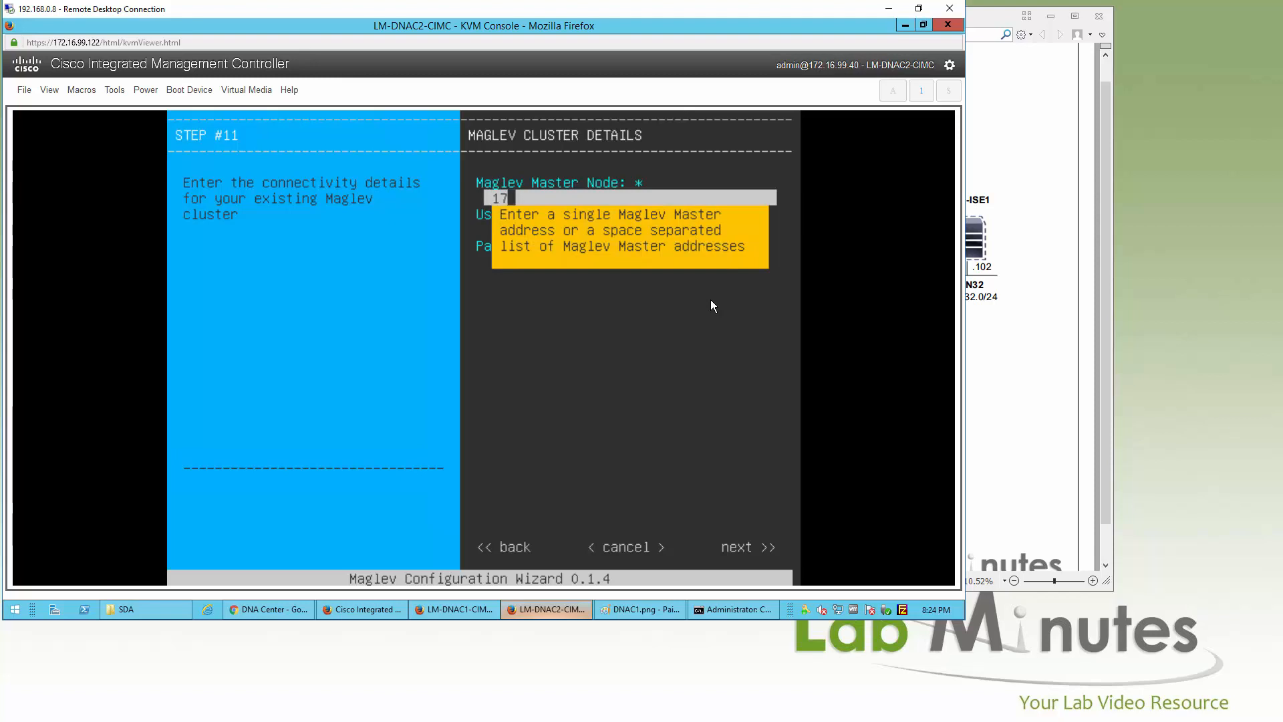
Step: Register LM-DNAC2 with master node 172.16.32.111 using the maglev SSH username and its password
text(16.32.111)
key(Return)
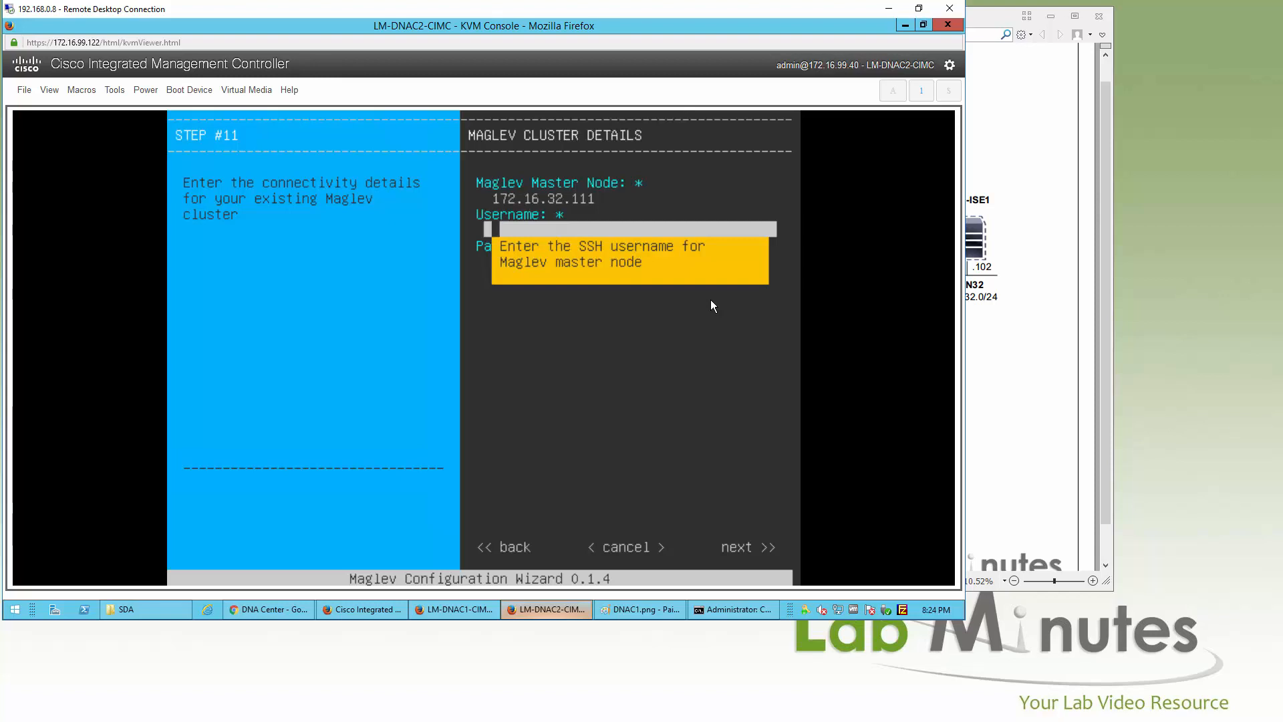
text(maglev)
key(Tab)
text(********)
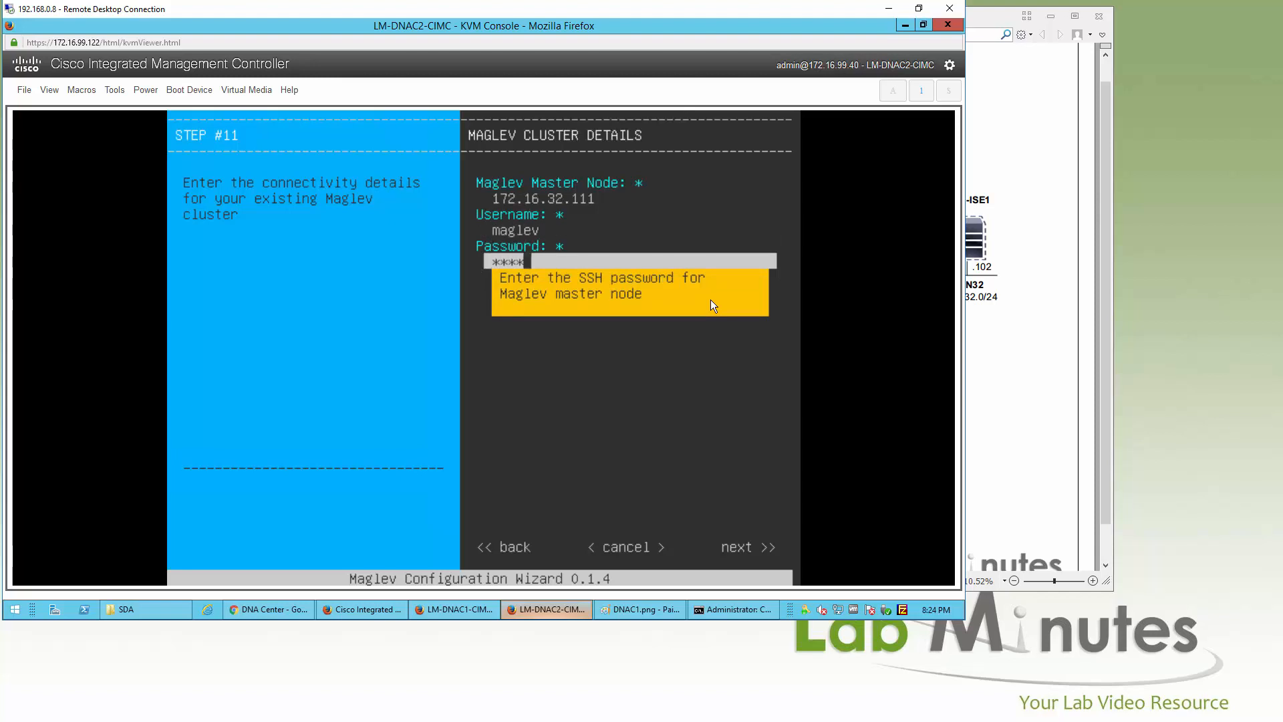
text(**)
key(Tab)
key(Tab)
key(Tab)
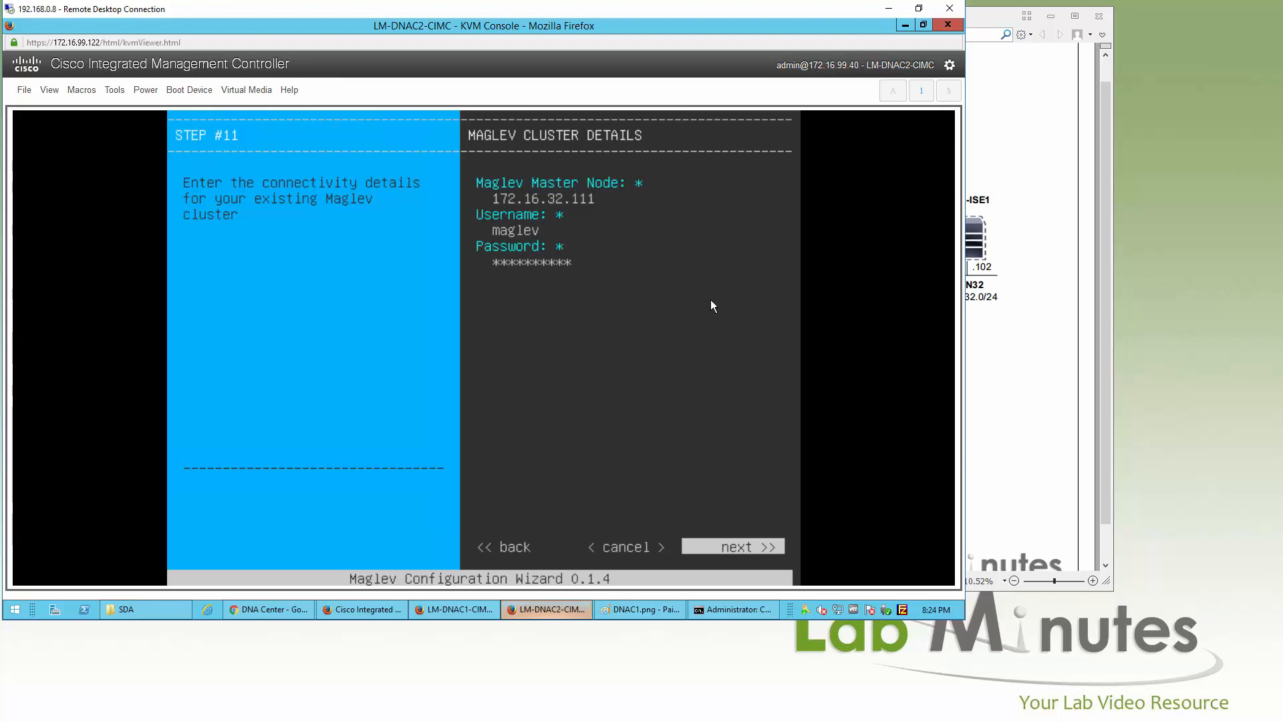
key(Return)
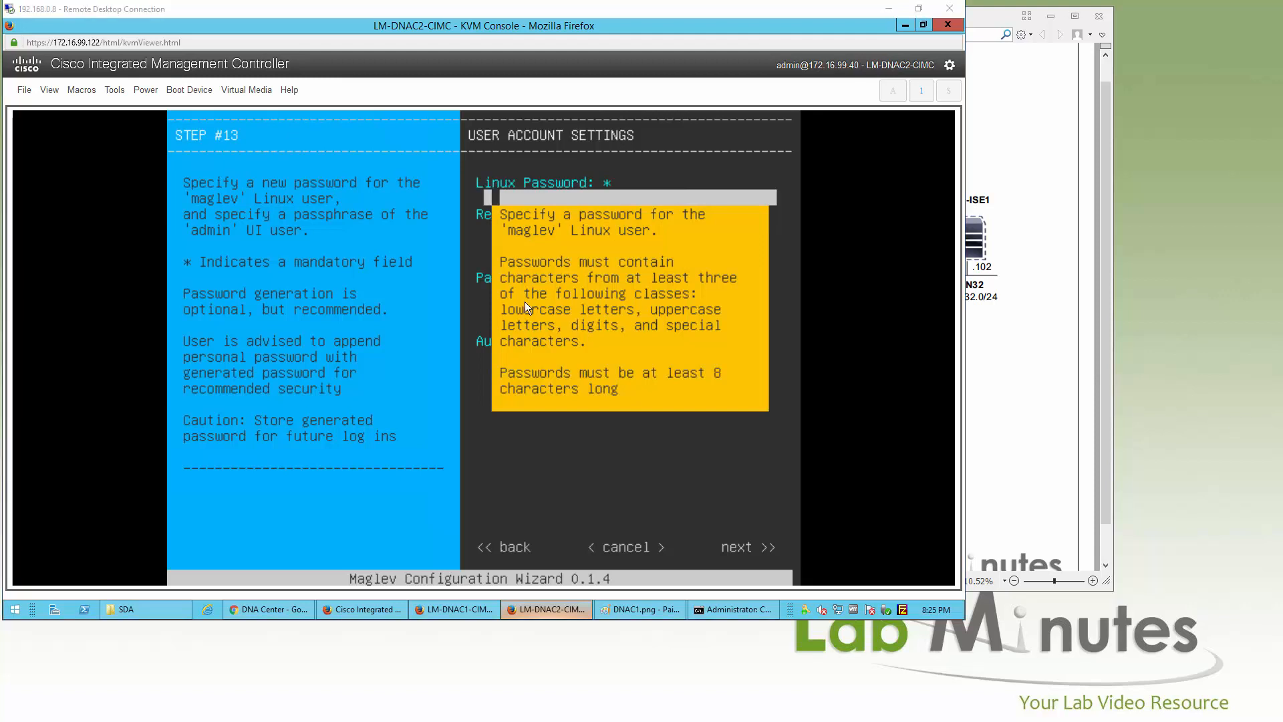
Step: Set and confirm the Linux user password, skipping the generated-password option
text(**)
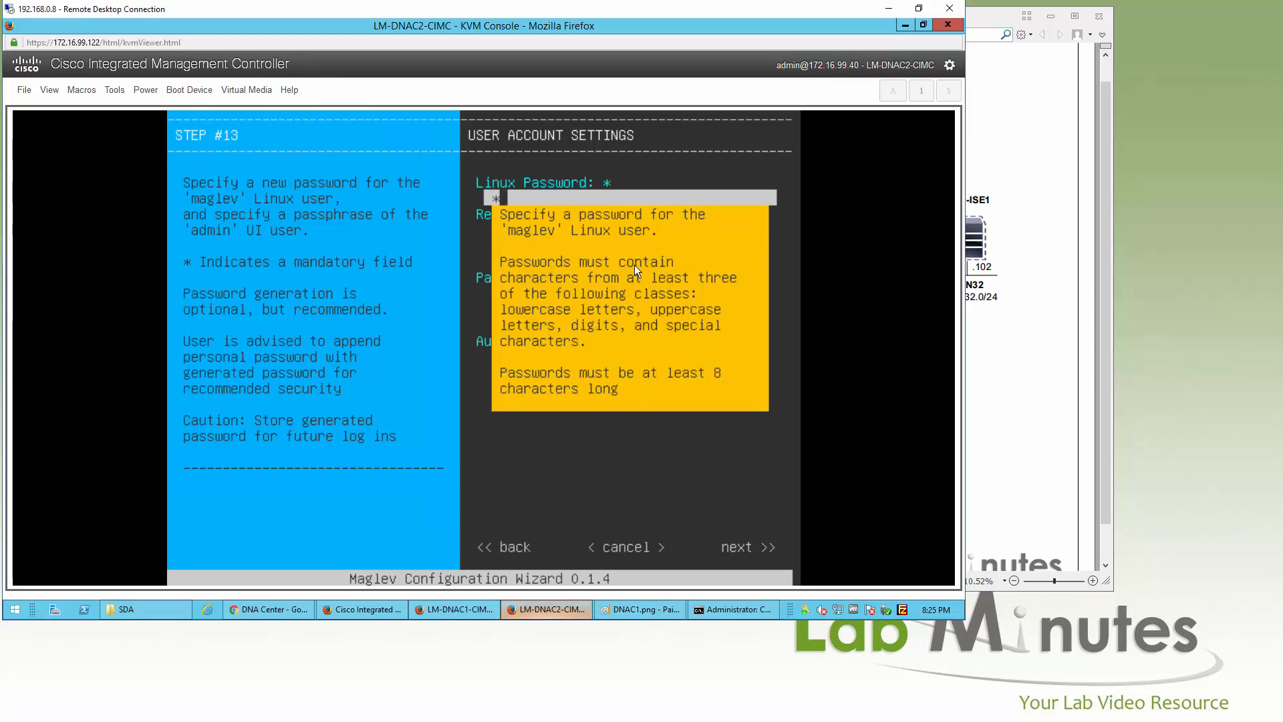
text(********)
key(Tab)
text(********)
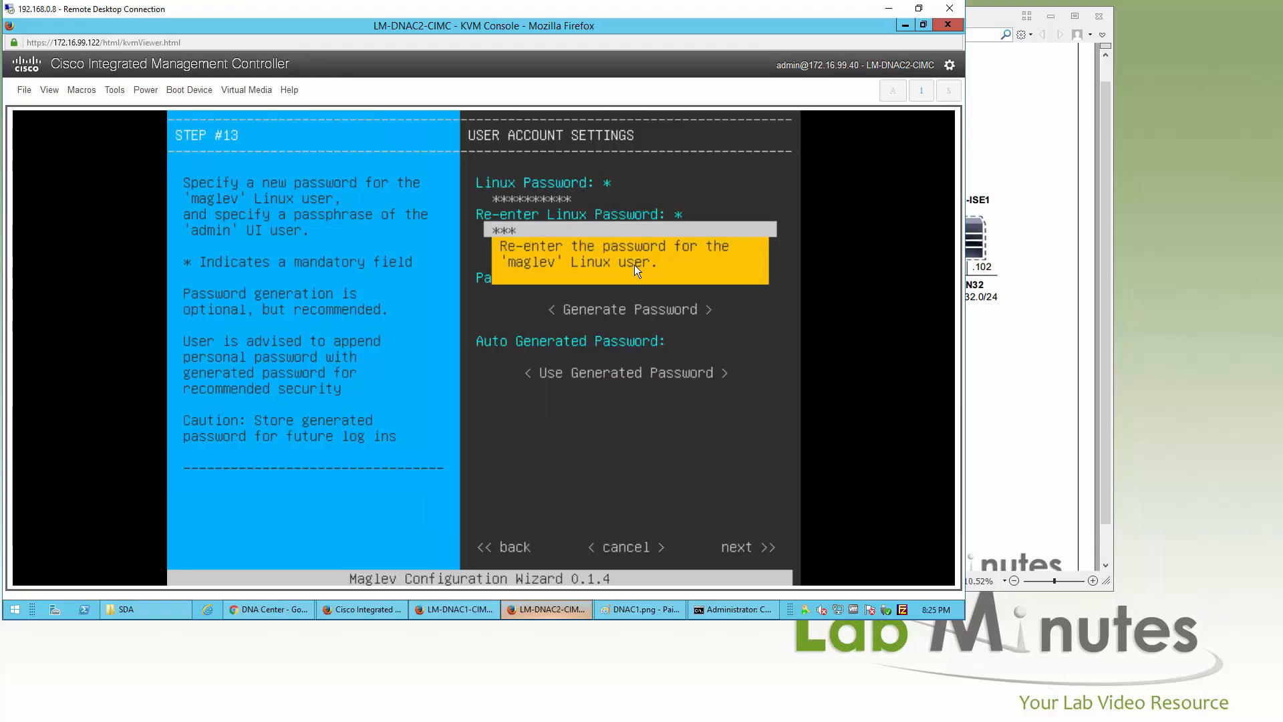
text(**)
key(Tab)
key(Tab)
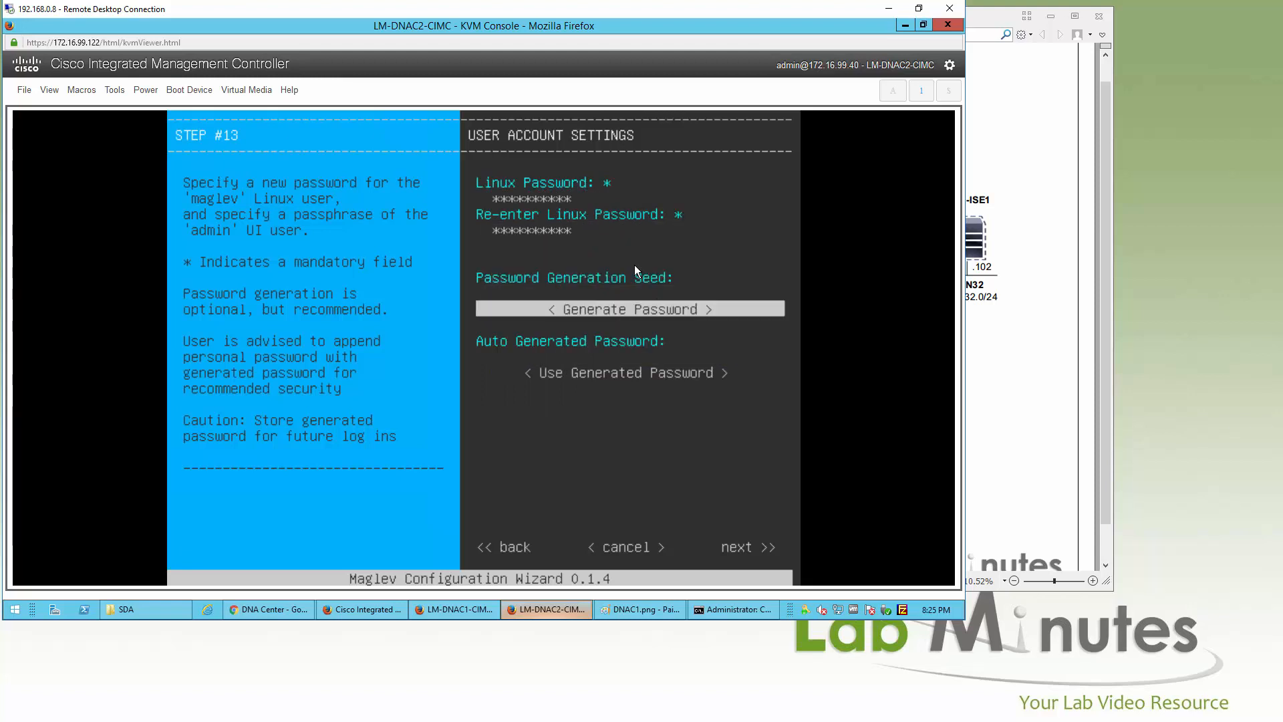
key(Tab)
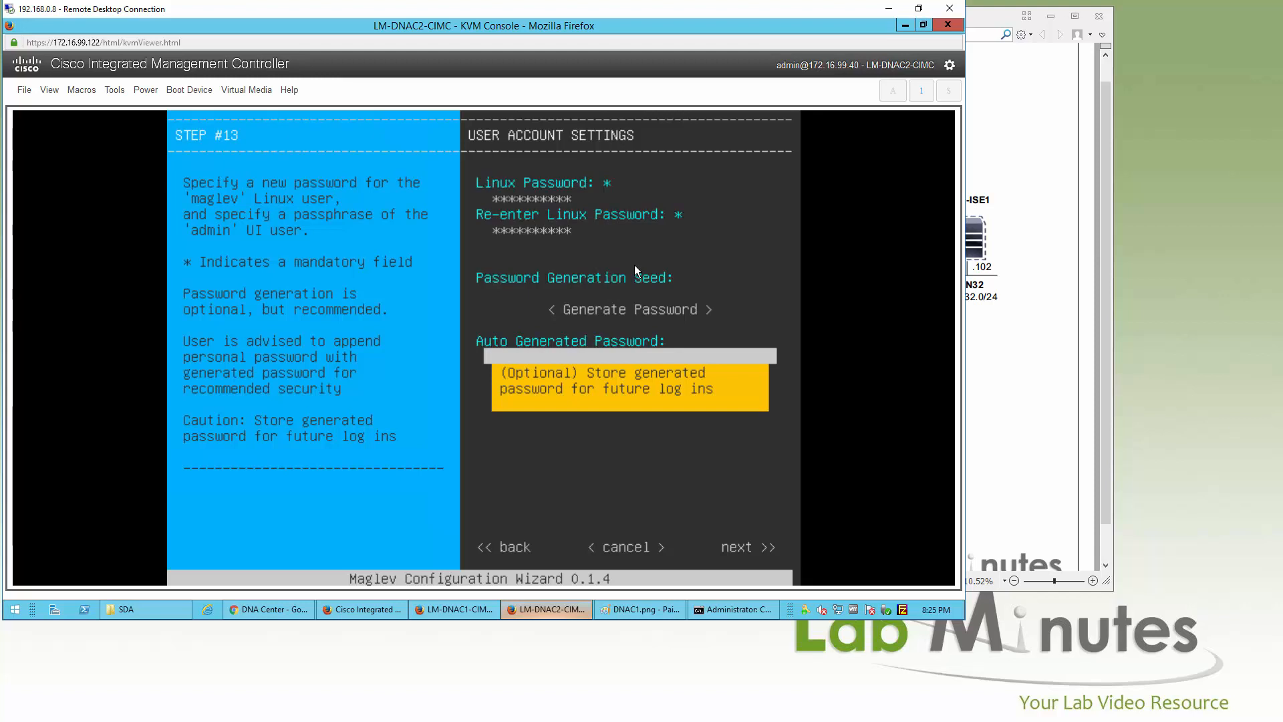
key(Tab)
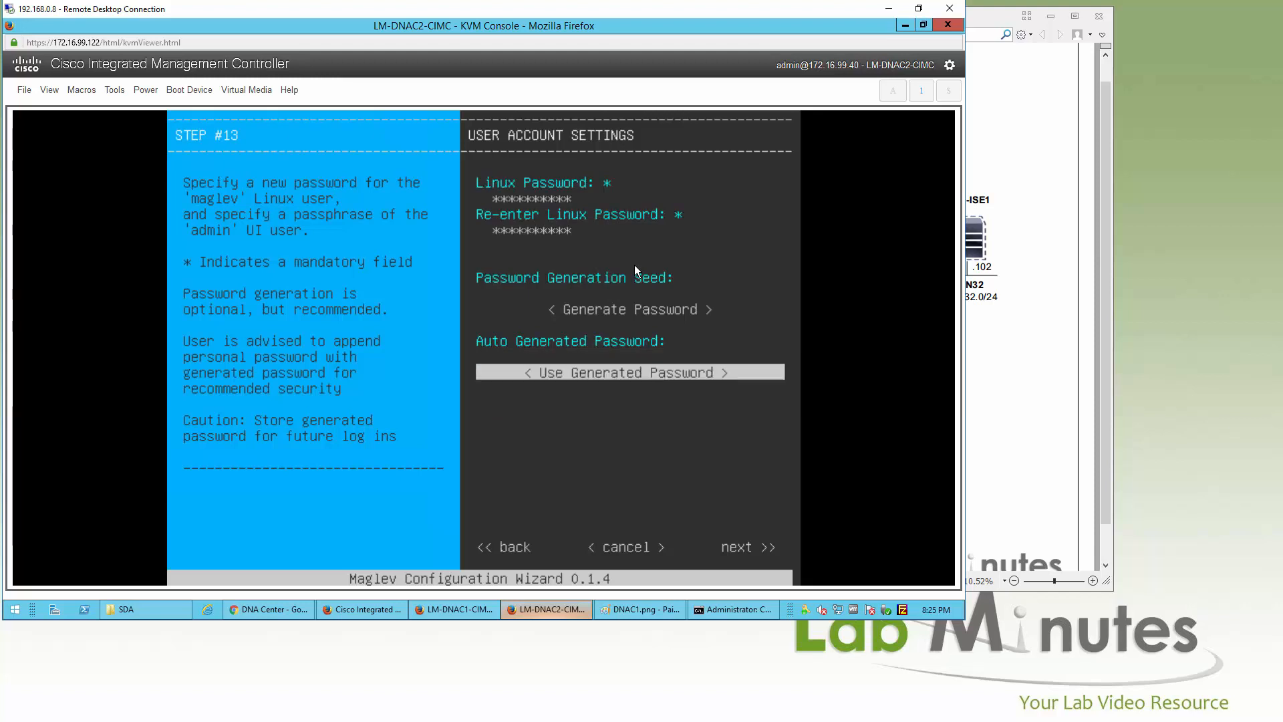
key(Tab)
key(Tab)
key(Tab)
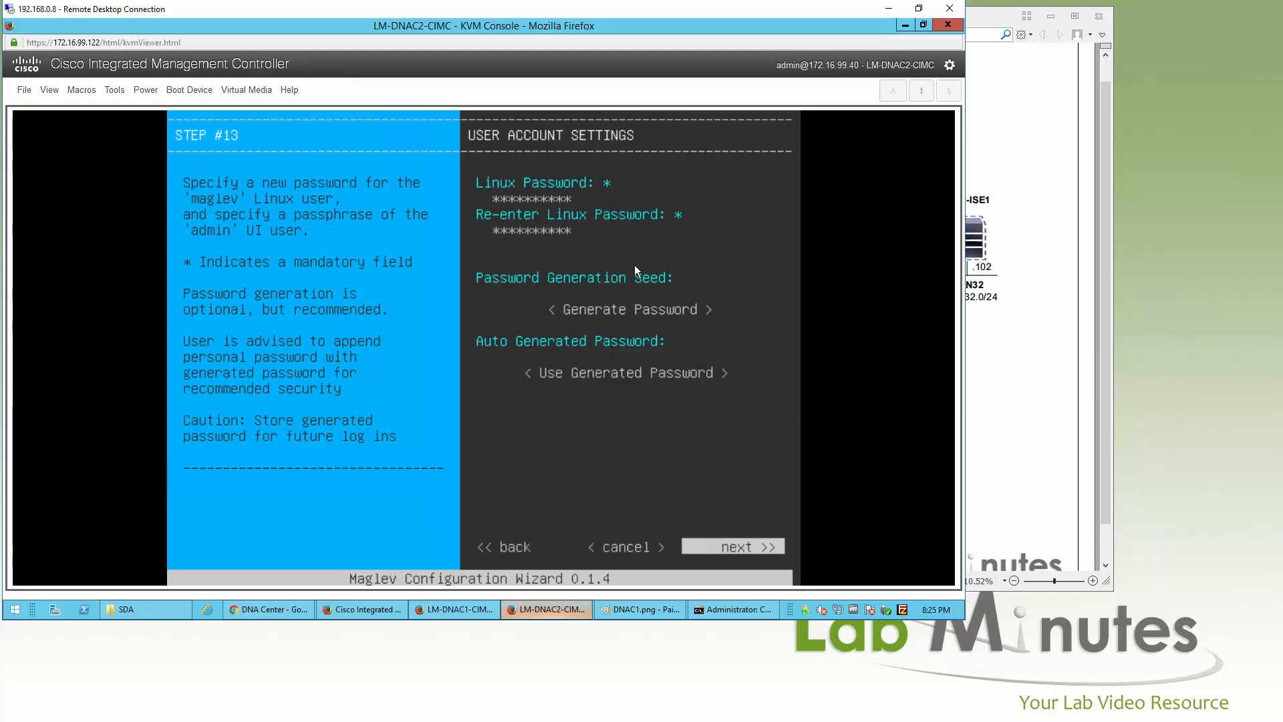
key(Return)
Step: Set NTP servers 172.16.0.10 and 172.16.32.40 and continue to the apply page
text(17)
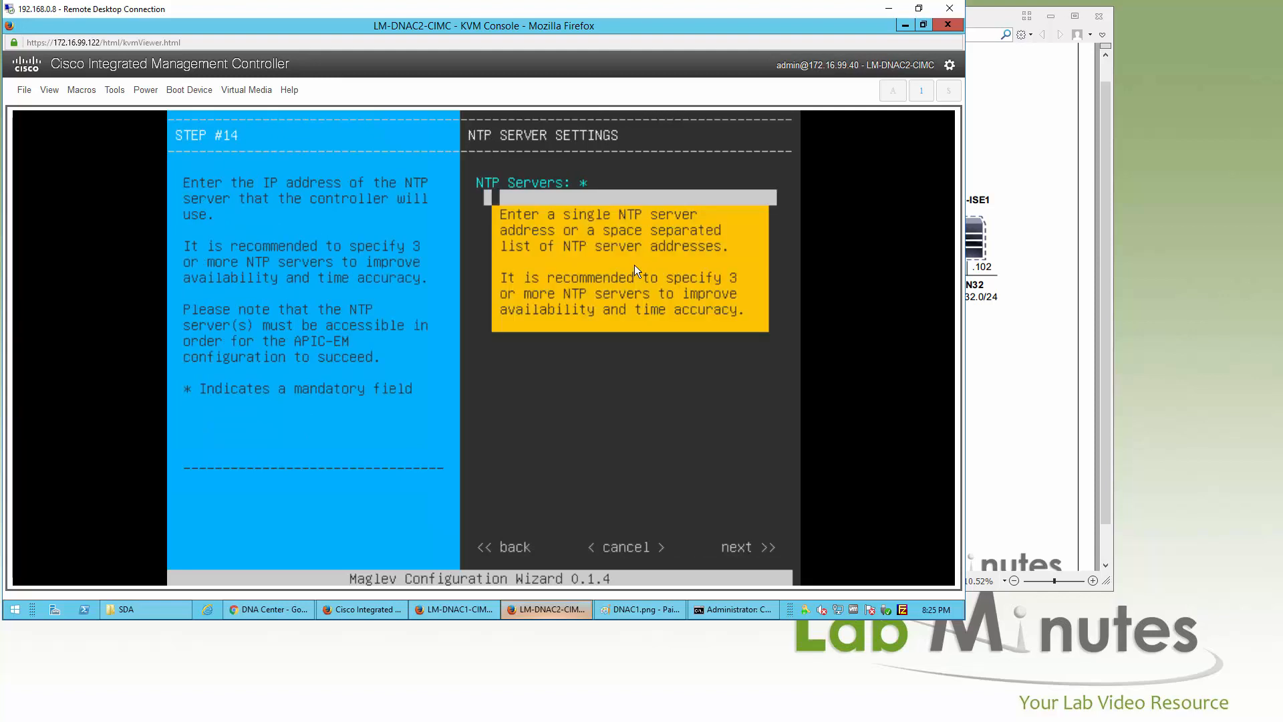
text(2.16.0.10 172)
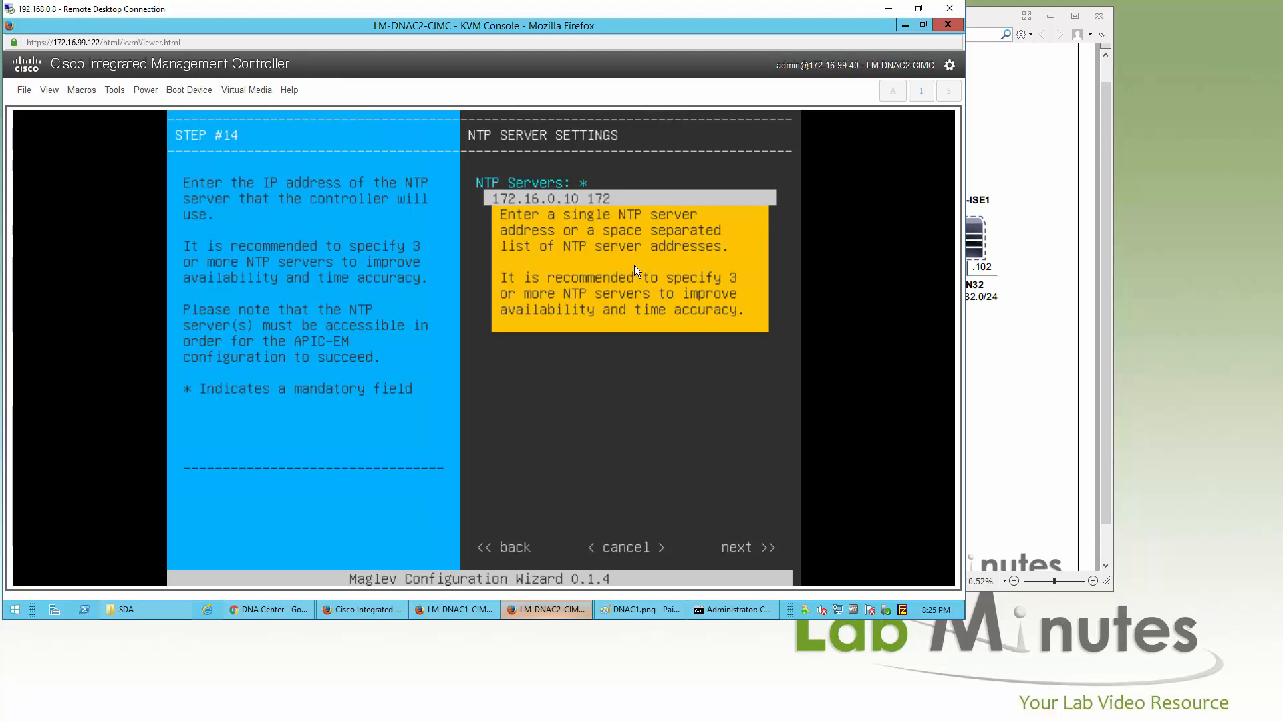
text(.16.32.40)
key(Tab)
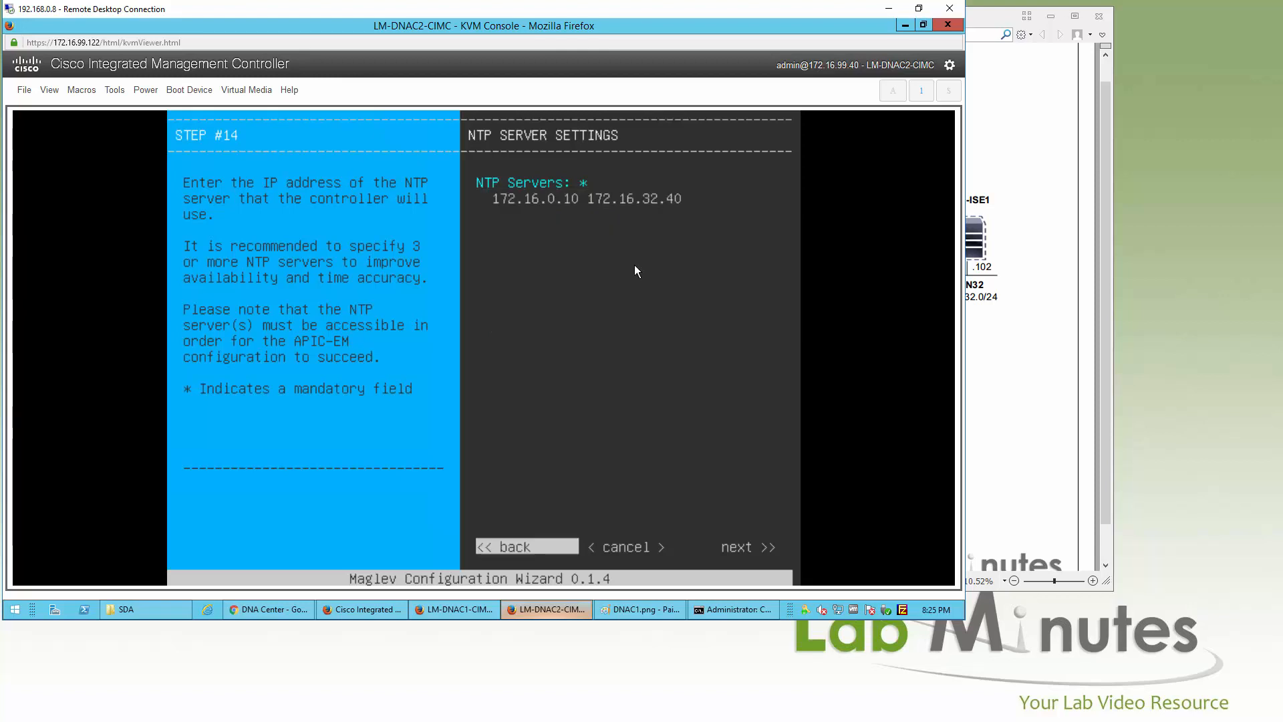
key(Tab)
key(Tab)
key(Return)
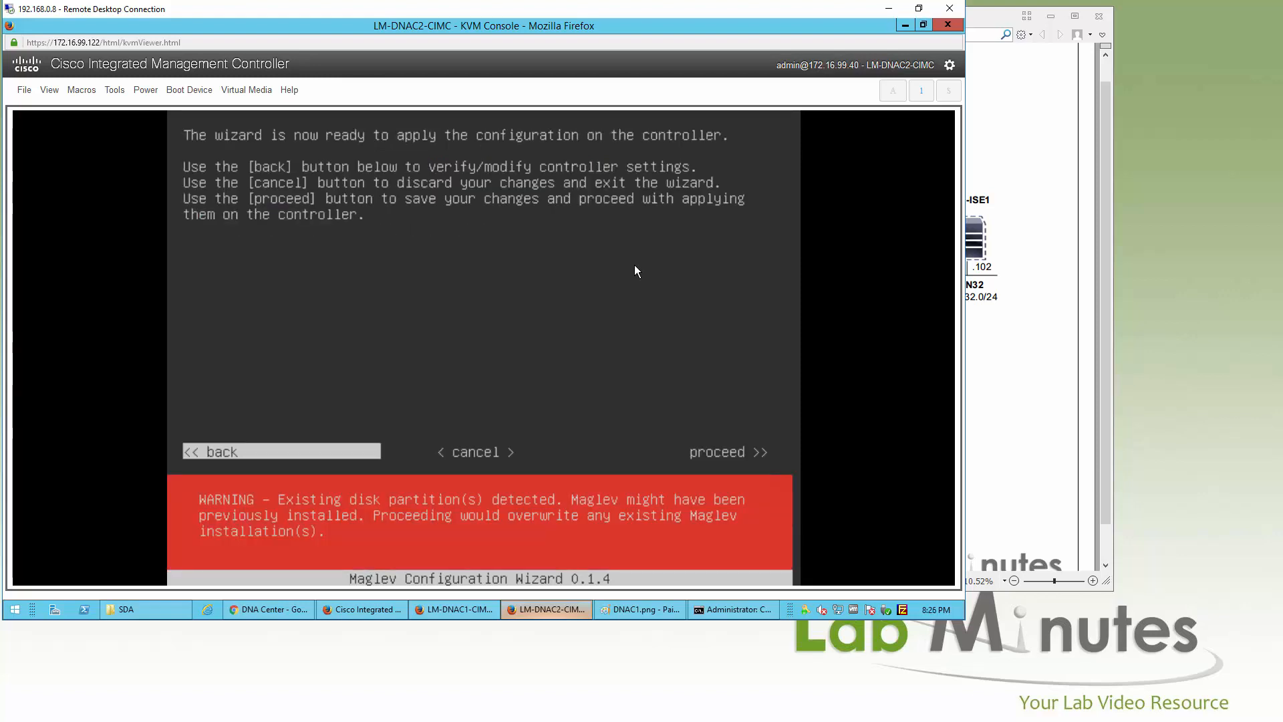
Step: Apply the wizard configuration to LM-DNAC2 and wait for the login prompt
key(Tab)
key(Tab)
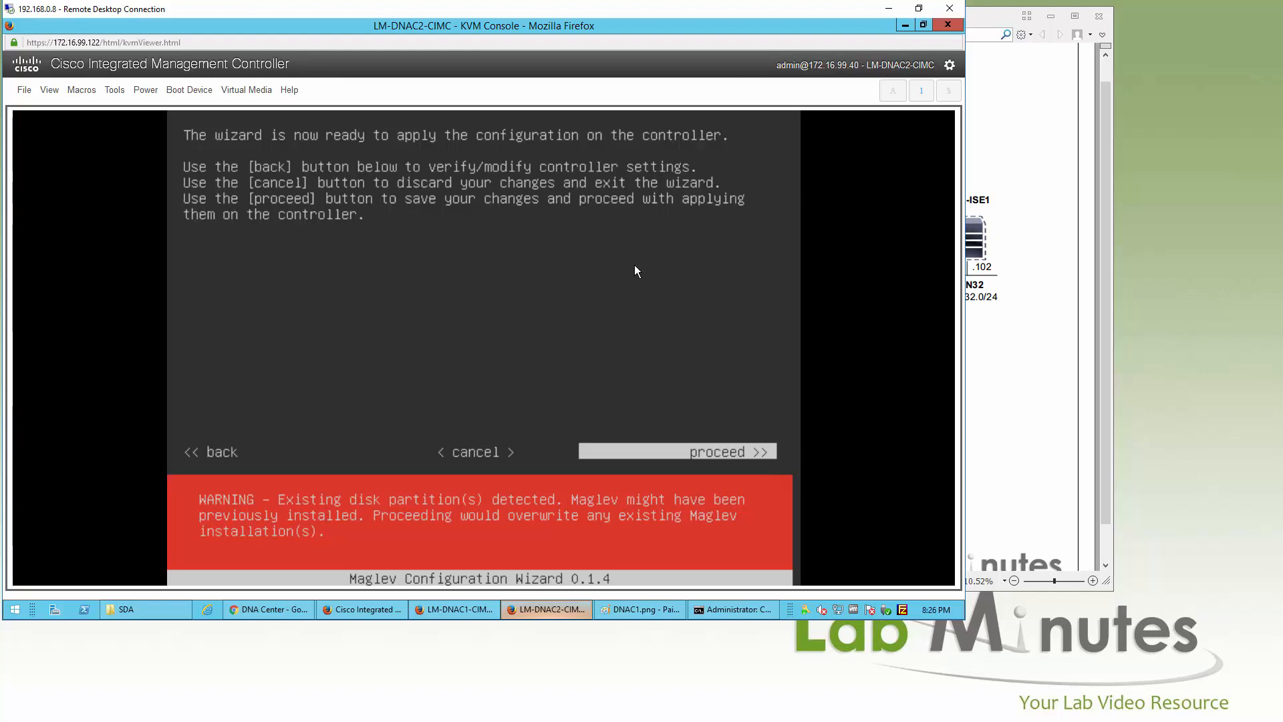
key(Return)
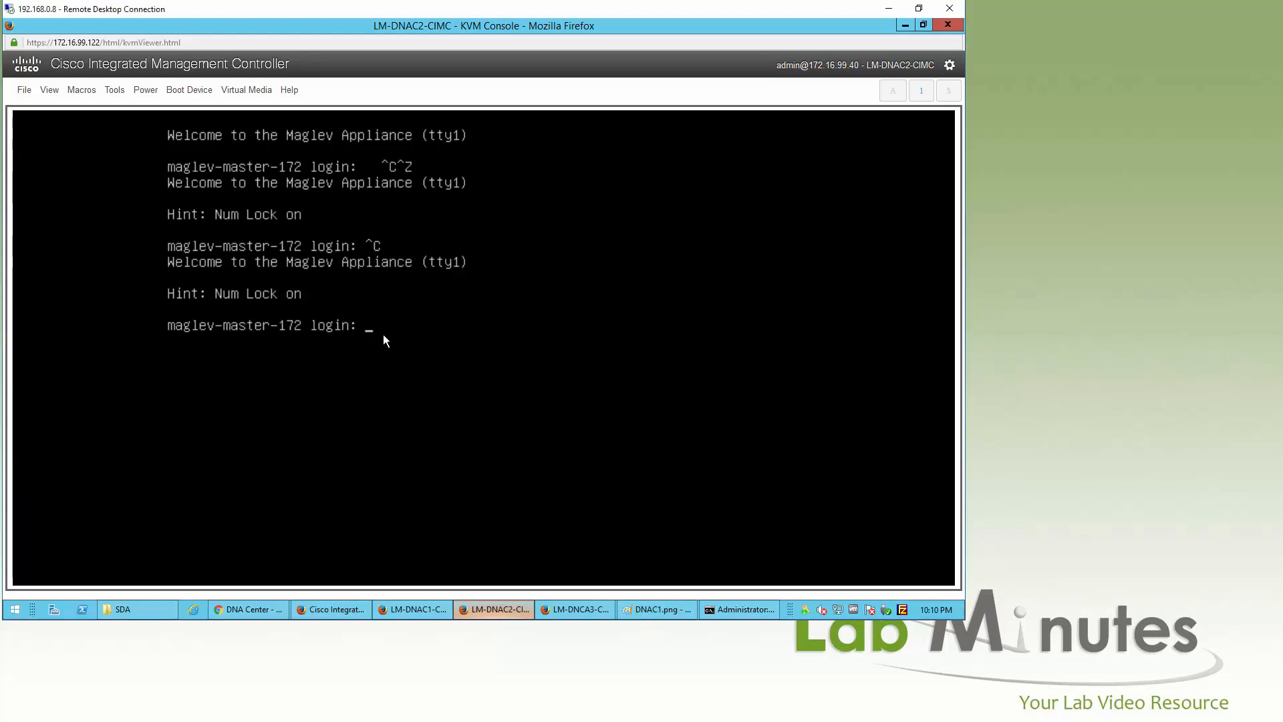
Step: Log in as maglev, confirm 172.16.32.112 answers pings, and return to the DNA Center browser
text(maglev)
key(Return)
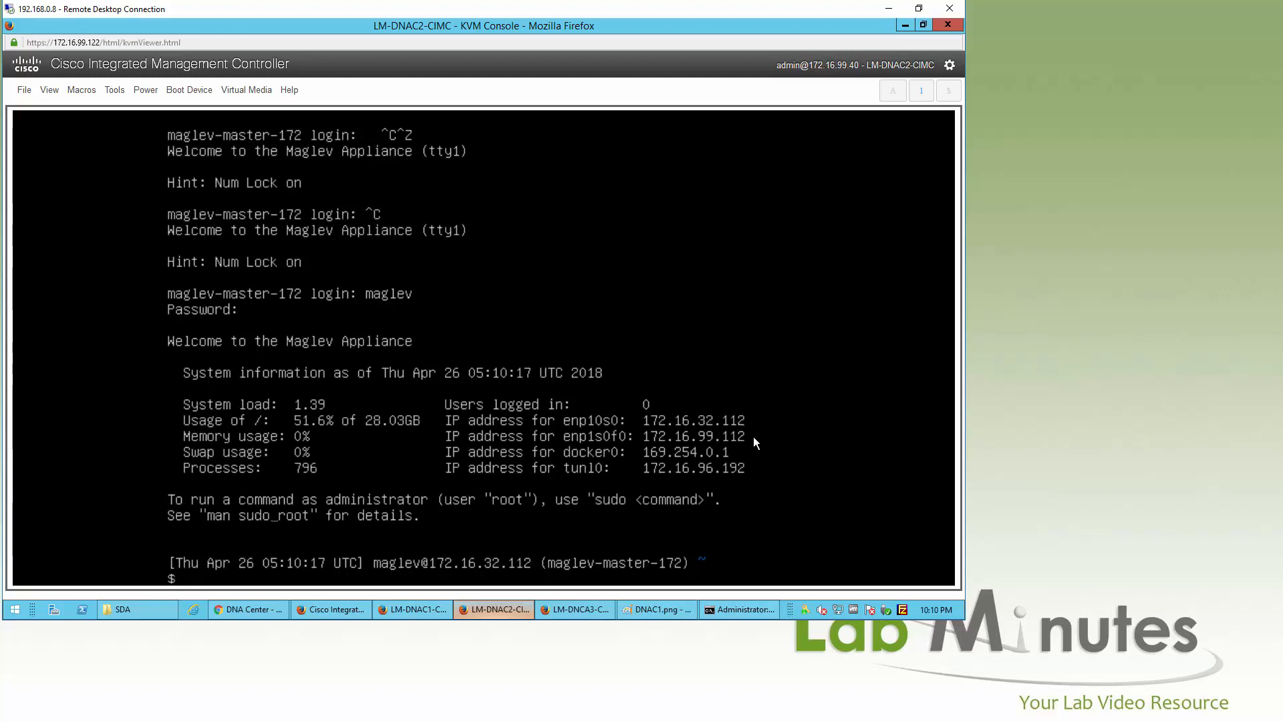
click(742, 610)
key(Up)
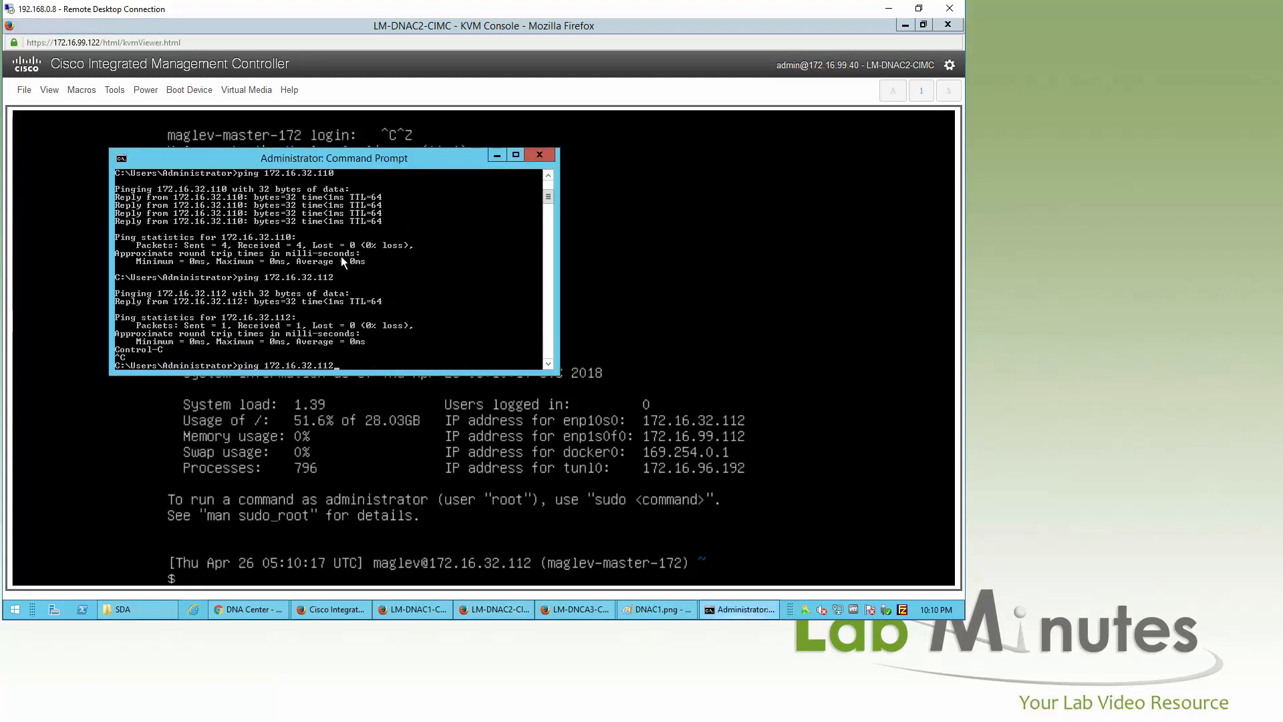
key(Return)
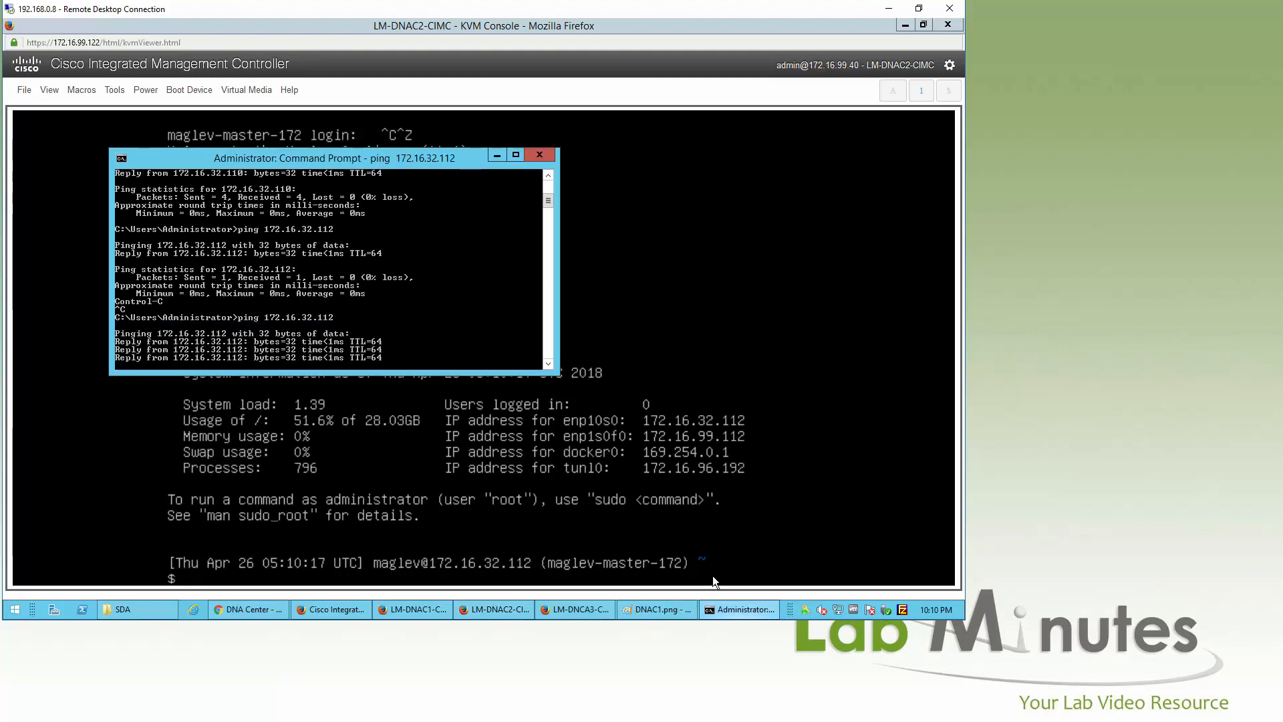
click(739, 610)
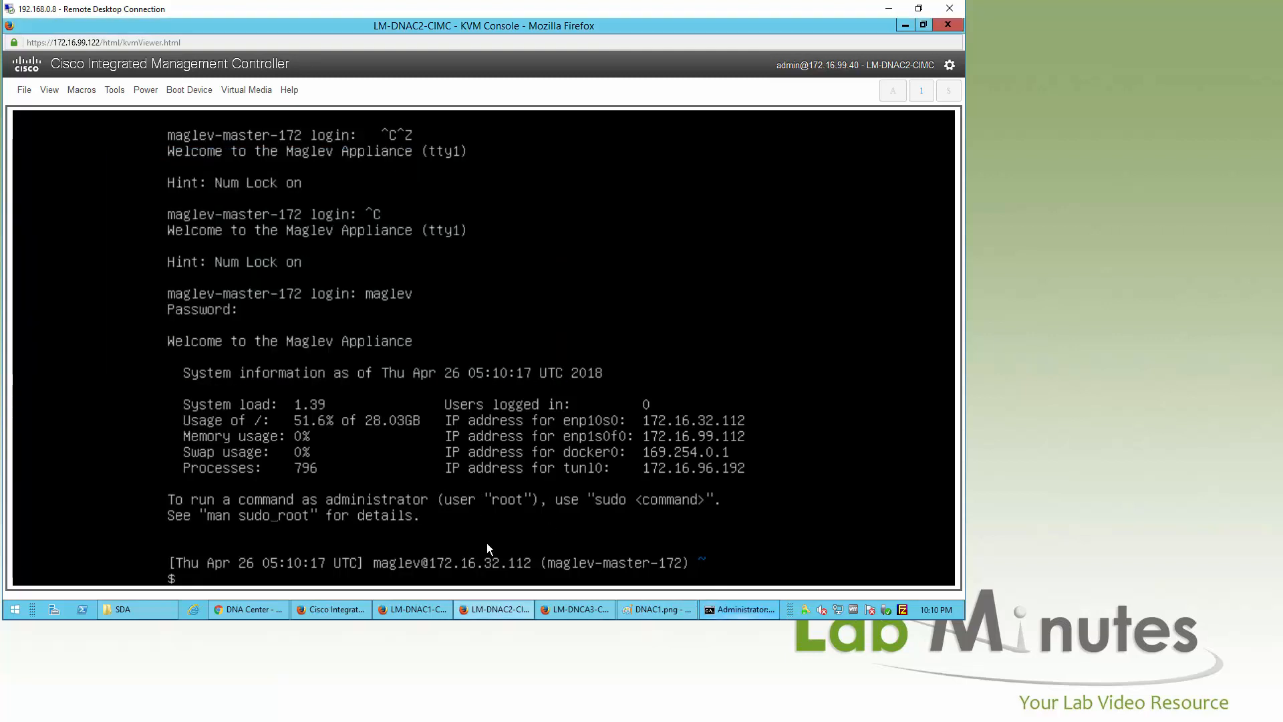
click(249, 608)
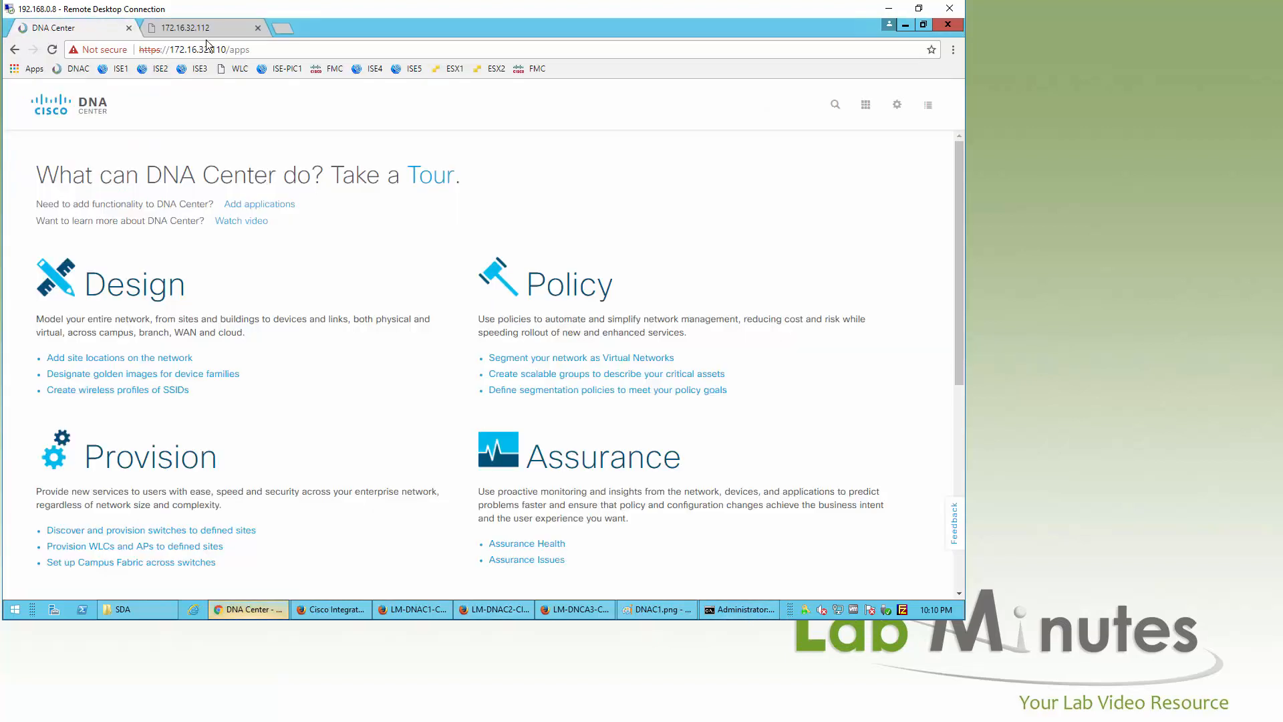
Step: After a failed retry of the 172.16.32.112 tab, open System Settings to view System 360
click(207, 30)
click(52, 49)
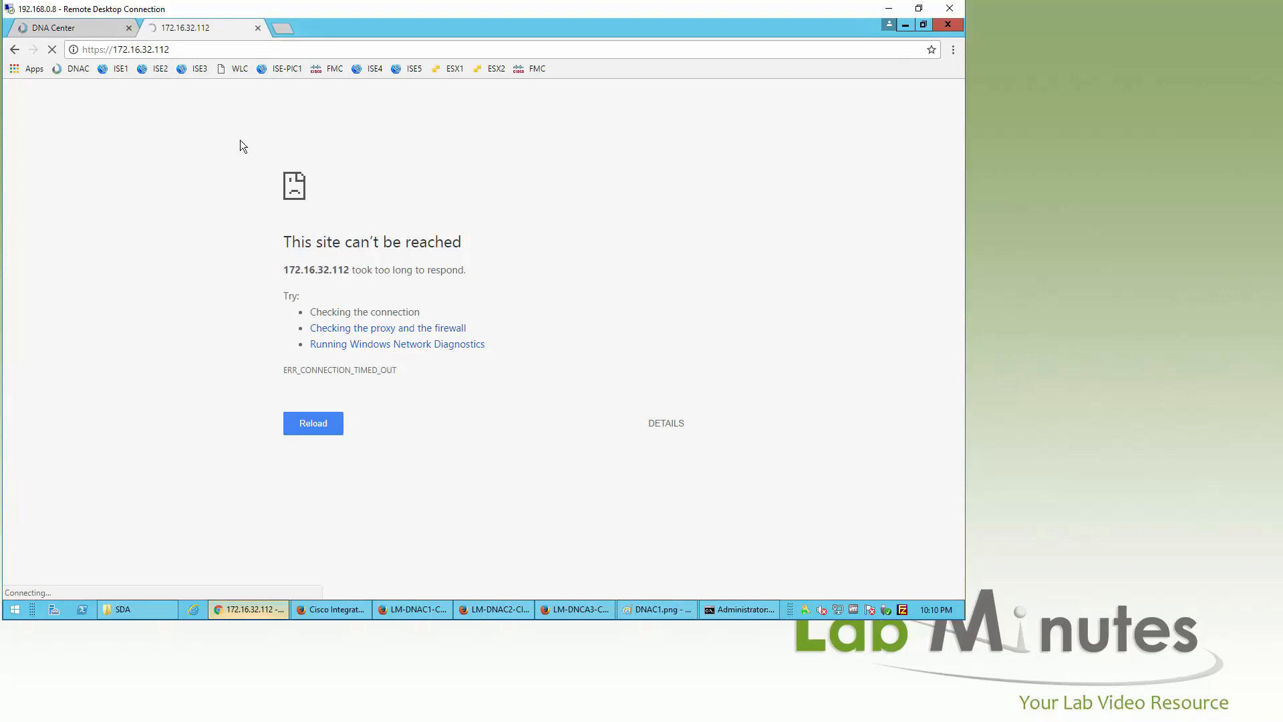
click(74, 31)
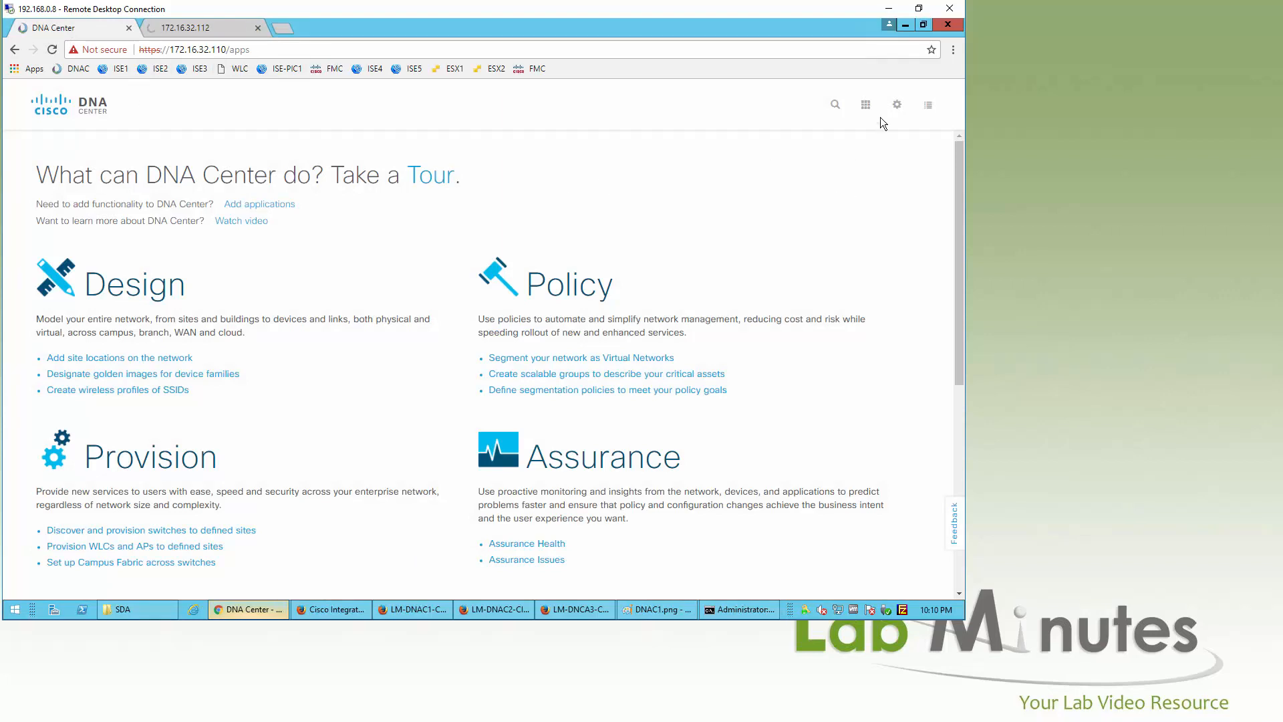
click(896, 108)
click(808, 185)
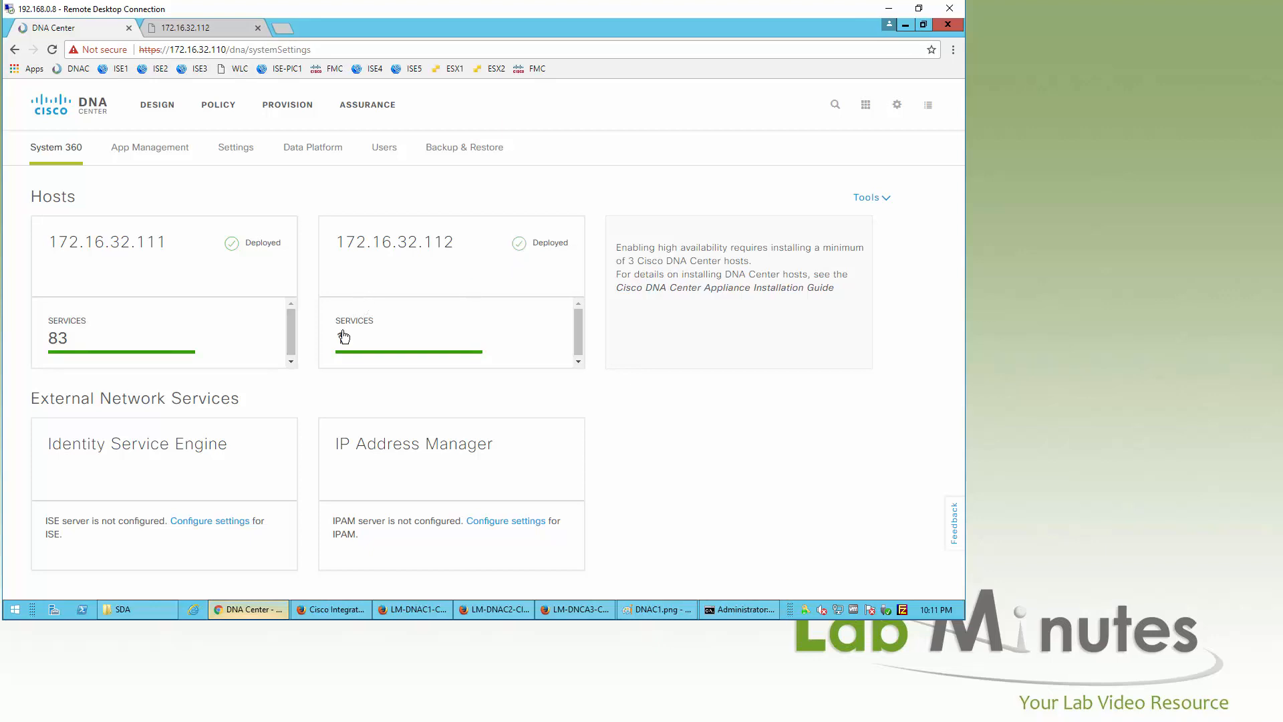
Step: Check that host 172.16.32.112 runs only the agent service, then switch to the LM-DNCA3-CIMC console
click(526, 255)
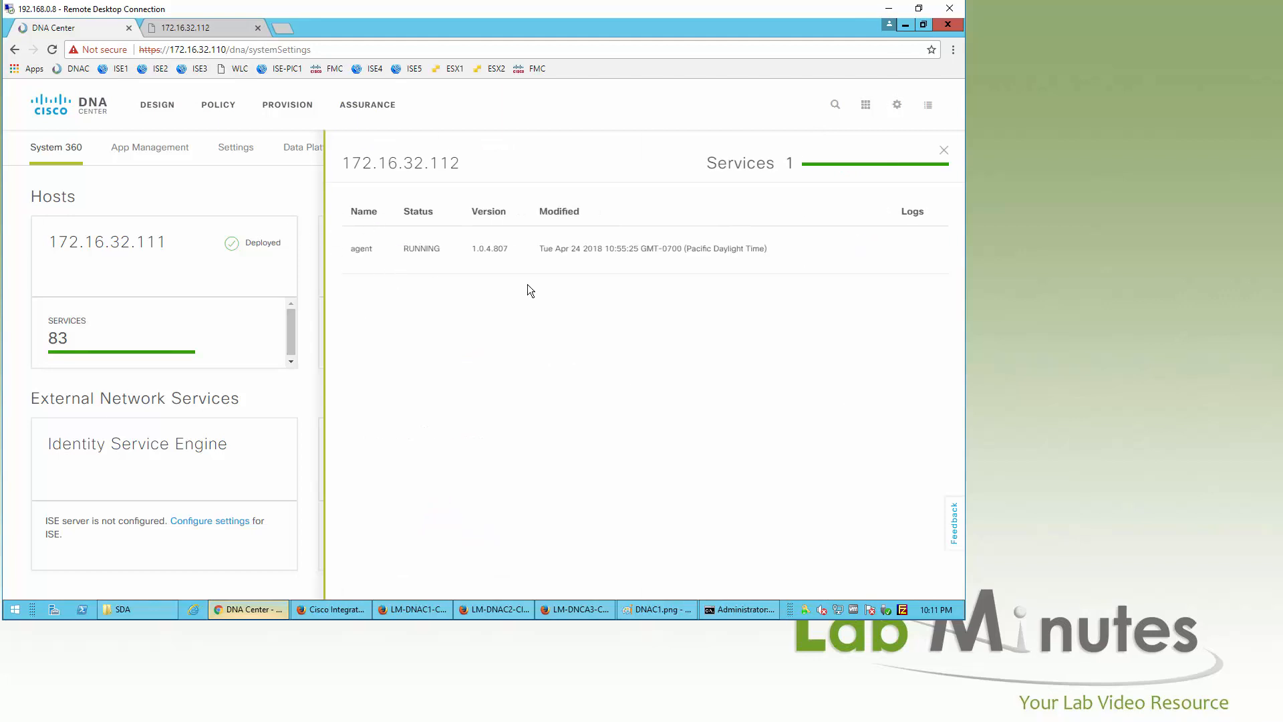
mouse_move(811, 274)
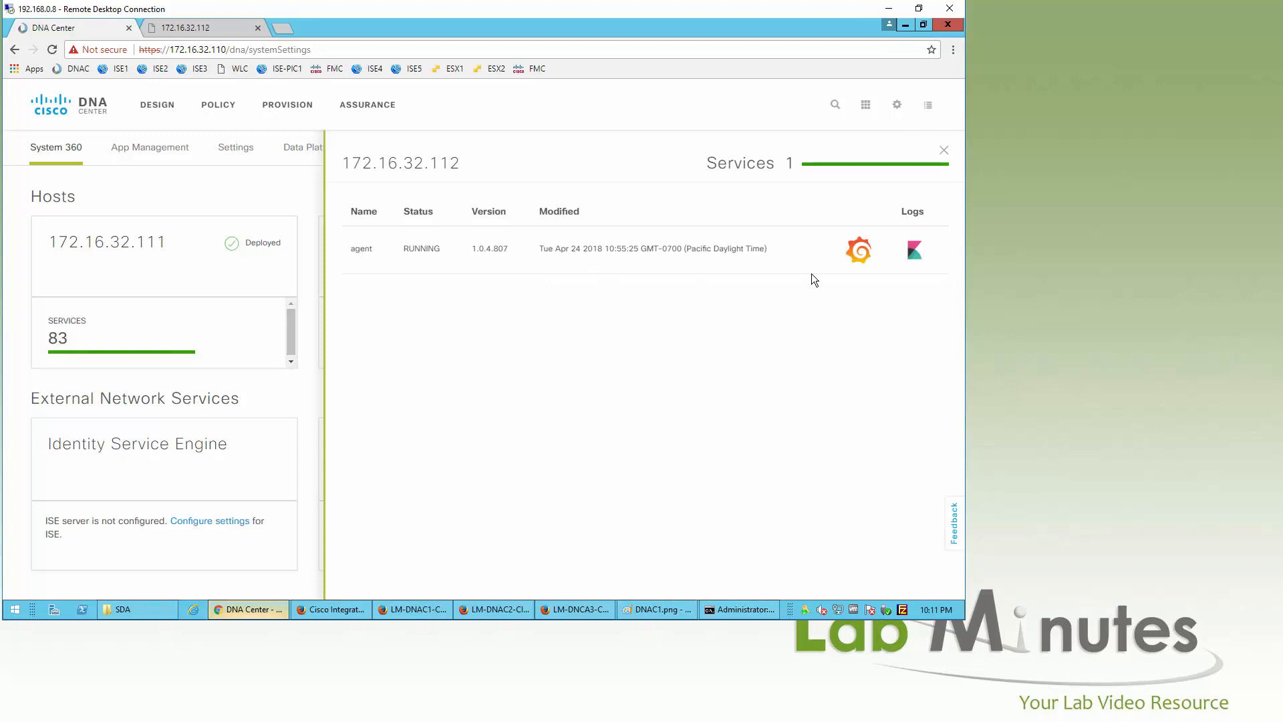
click(944, 150)
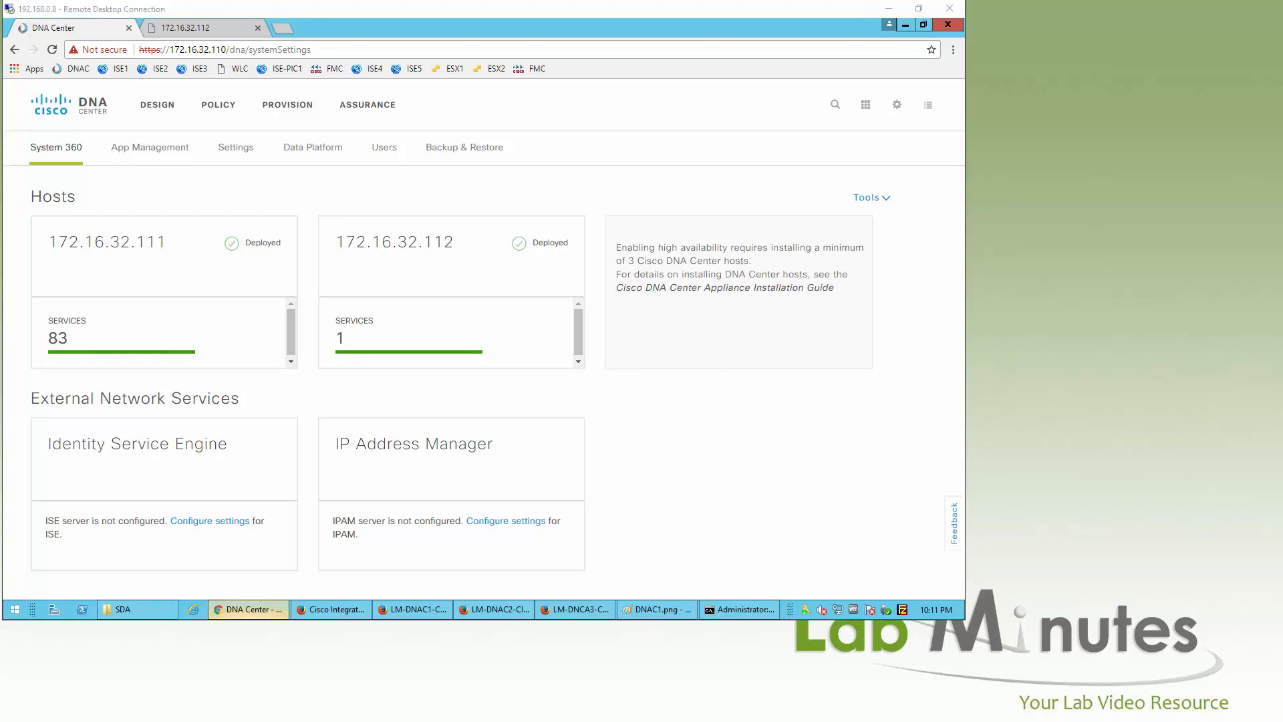
click(584, 608)
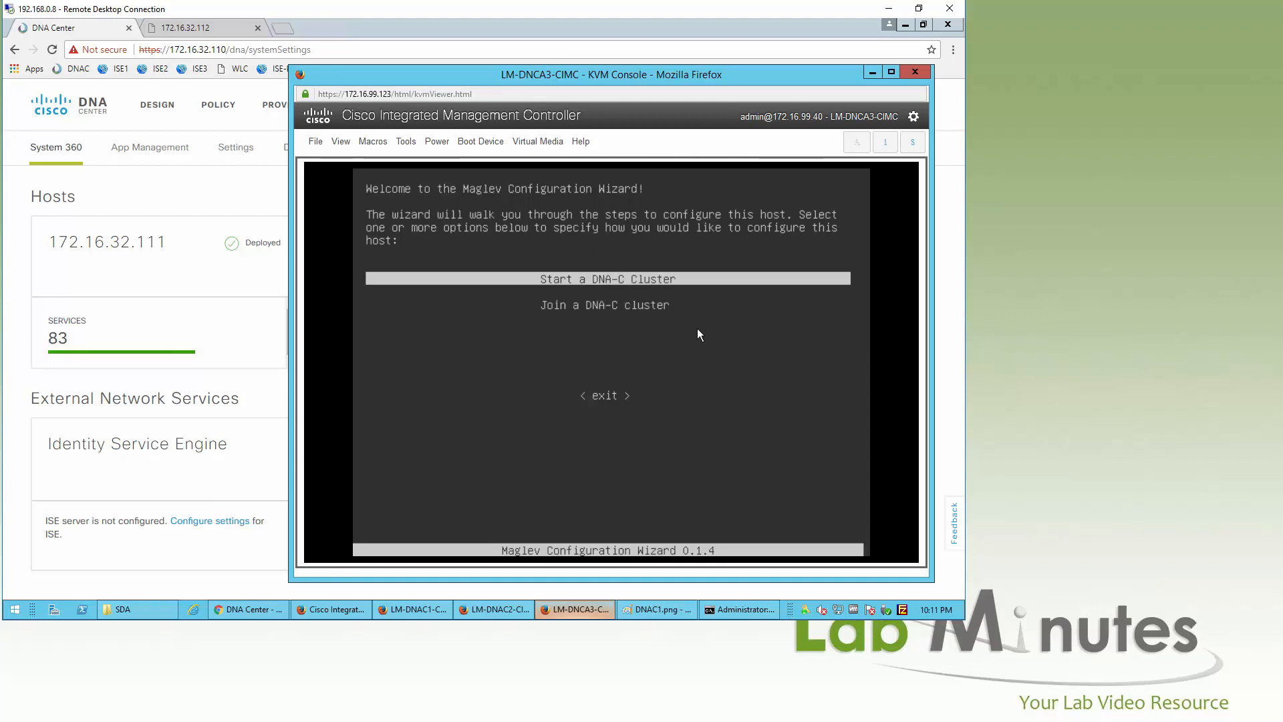
Step: Choose Join a DNA-C cluster and give adapter #1 IP 172.16.32.113, netmask 255.255.255.0, gateway 172.16.32.1
key(Down)
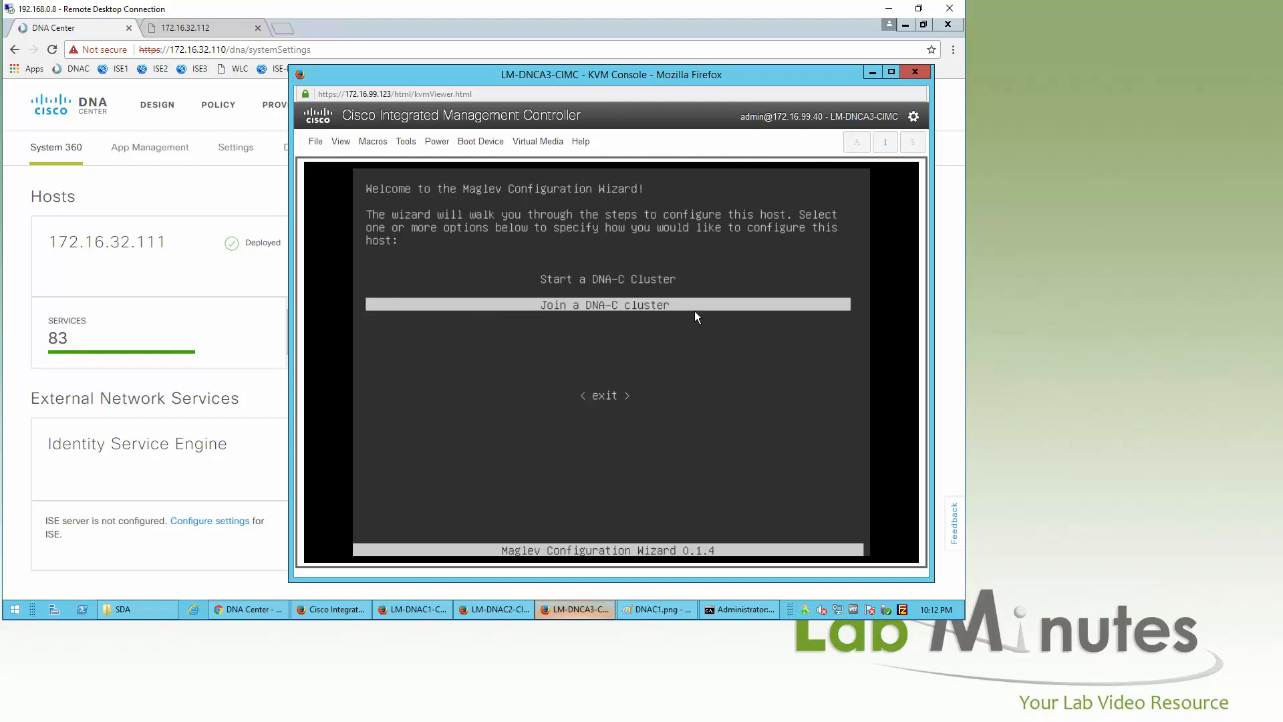
key(Return)
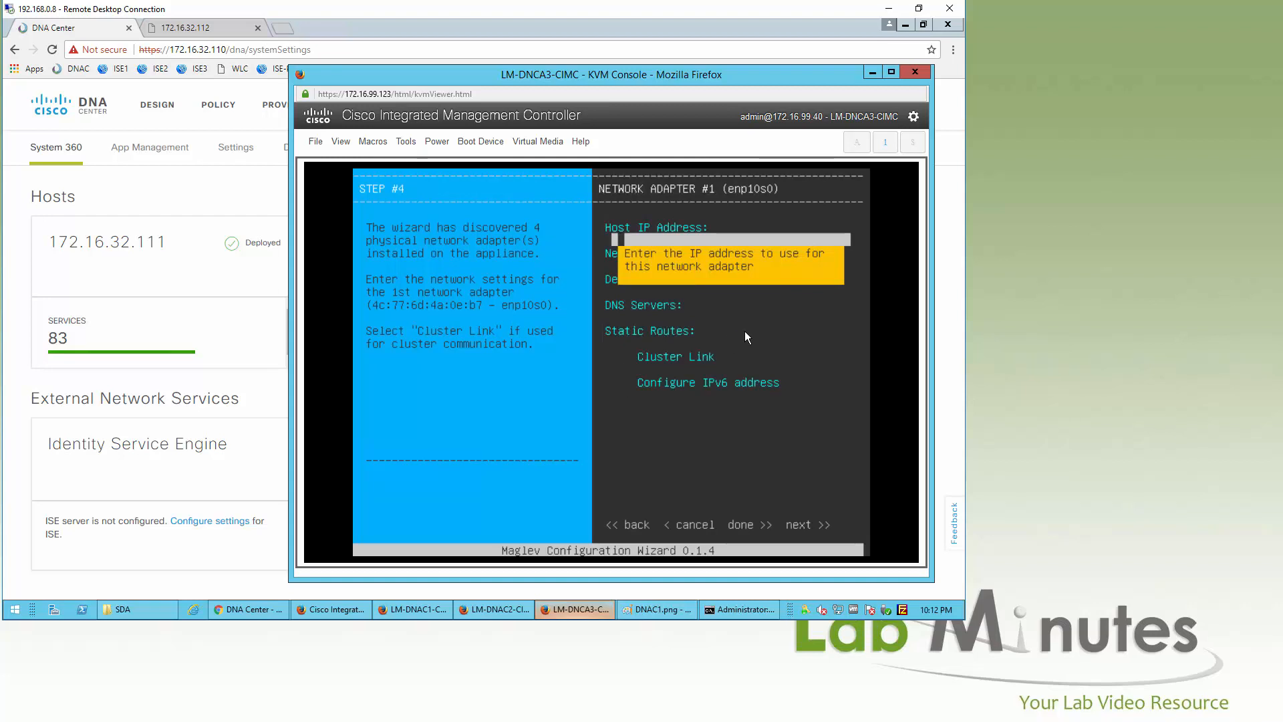
text(172.16)
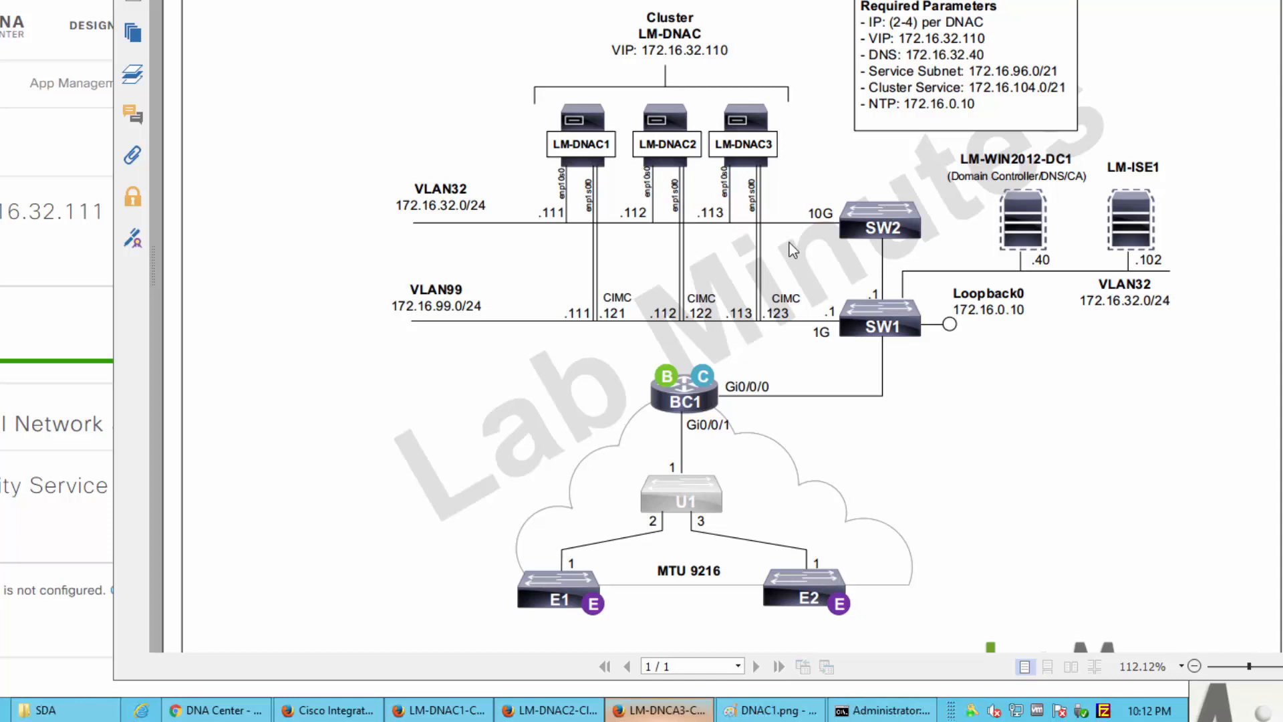
key(alt+Tab)
text(.32.113)
key(Tab)
text(255.255.255.0)
key(Tab)
text(172.16.32.1)
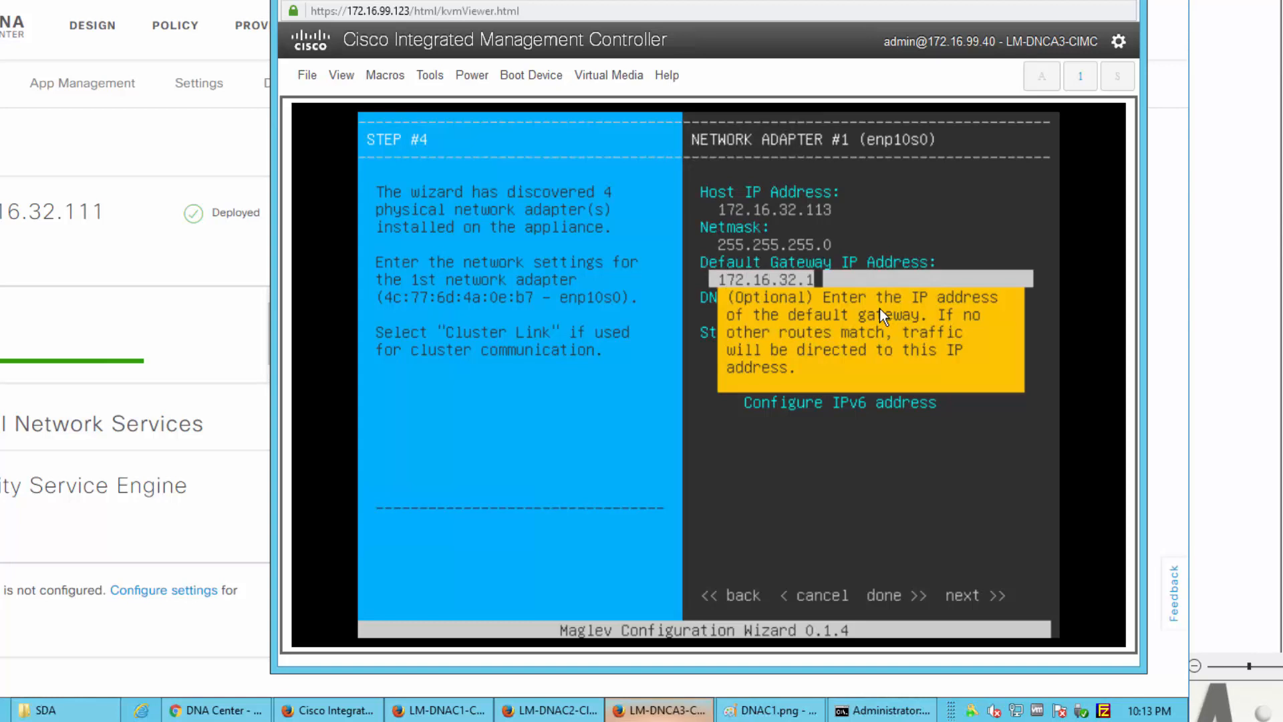
Step: Add DNS server 172.16.32.40 to adapter #1 and mark it as the cluster link
key(Tab)
text(172.16.32.40)
key(Tab)
key(Tab)
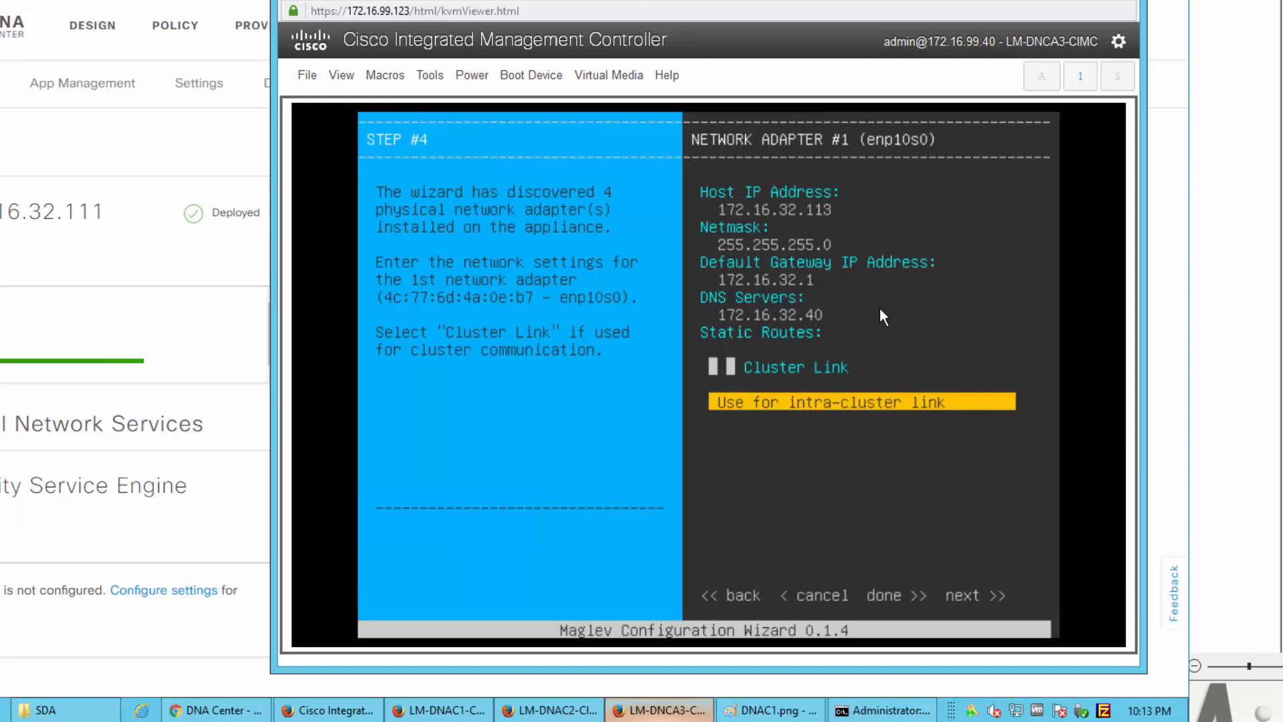
key(space)
Step: Give adapter #2 IP 172.16.99.113, netmask 255.255.255.0, no gateway, and DNS 172.16.32.40
key(Tab)
key(Tab)
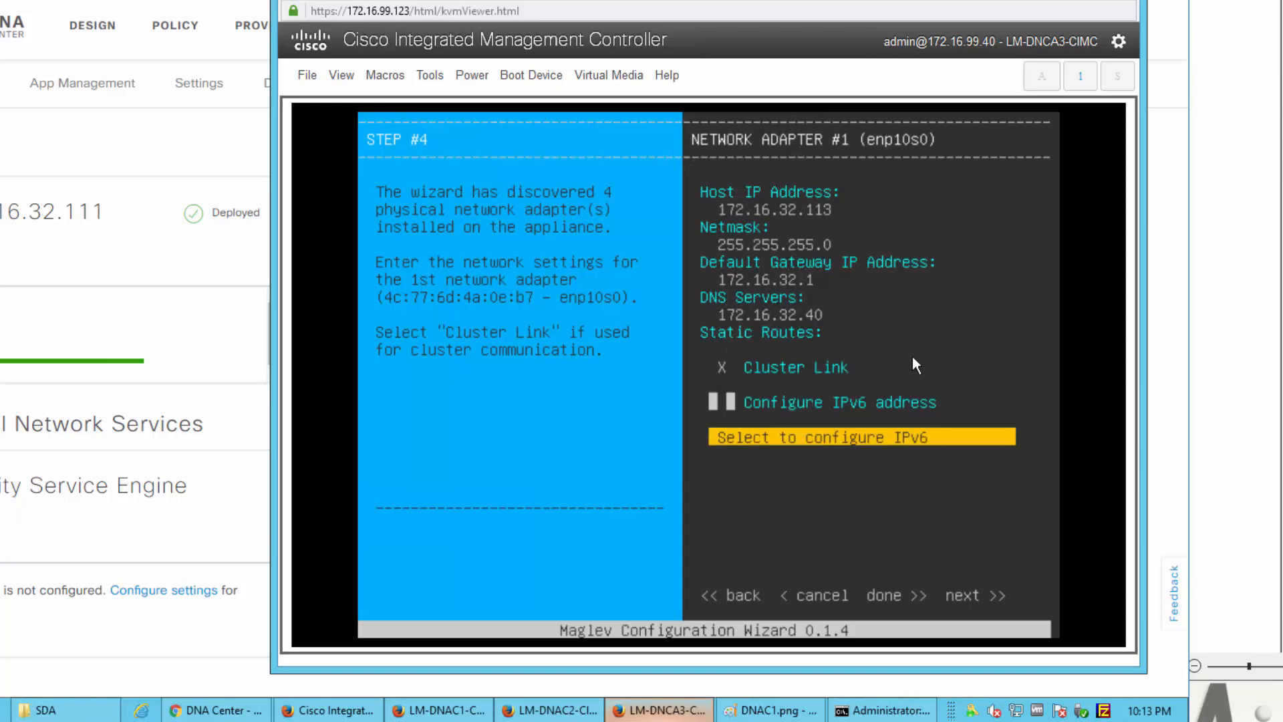
key(Tab)
key(Return)
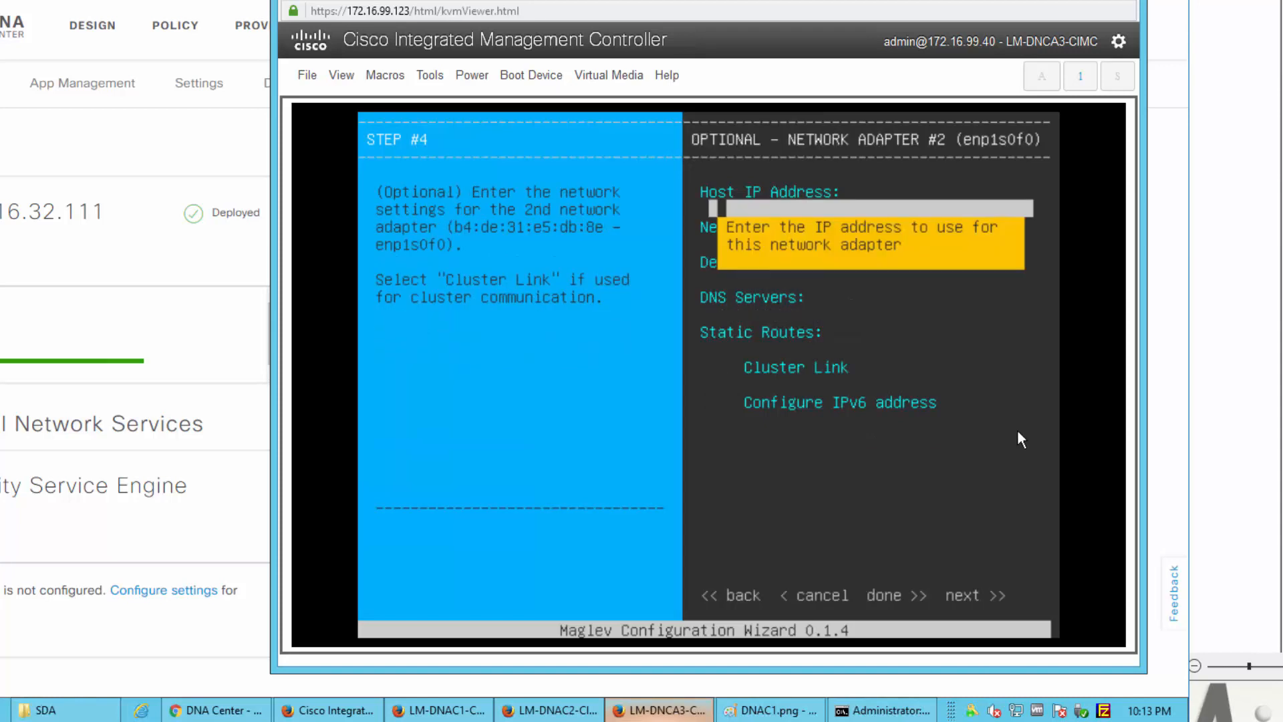
text(172.16.99)
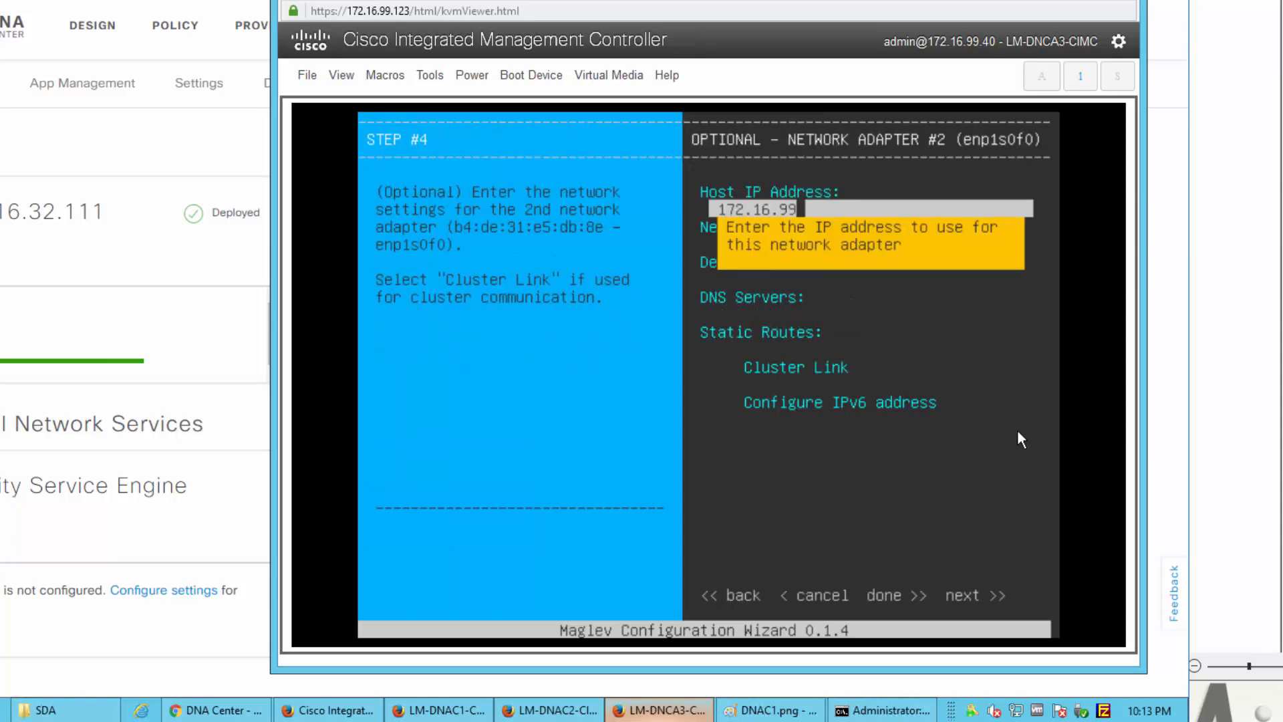
text(.113)
key(Tab)
text(25)
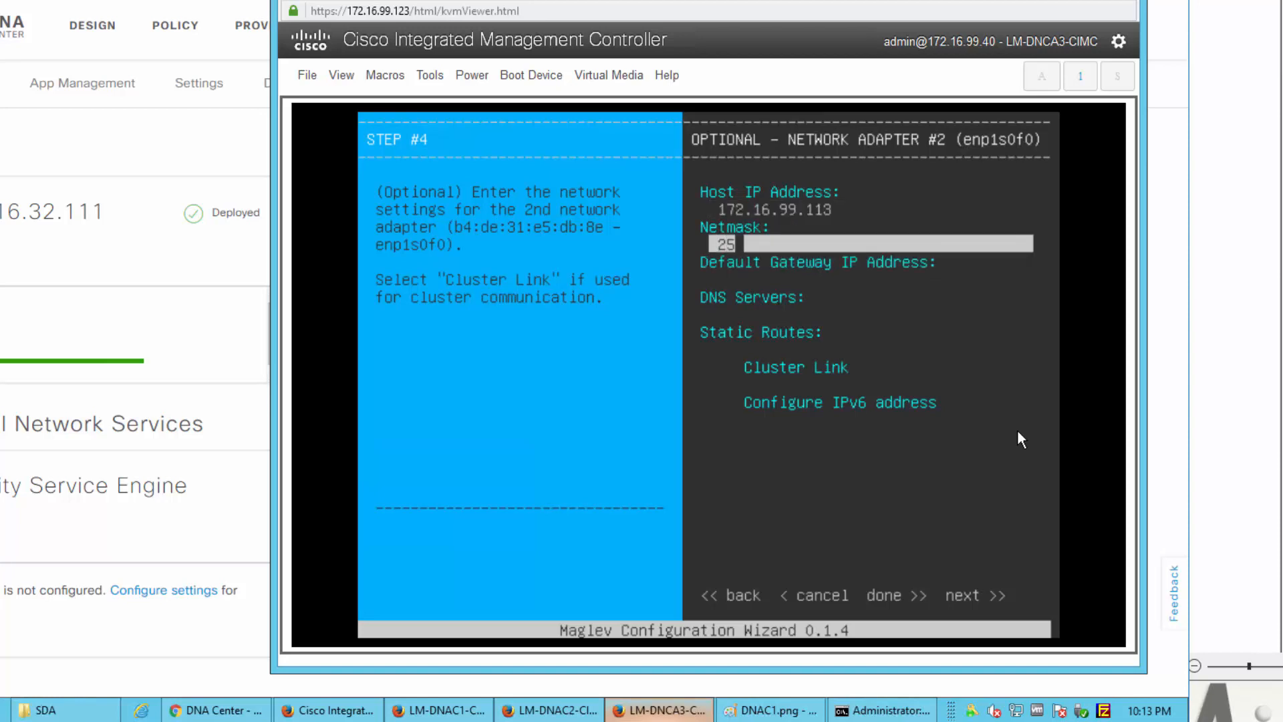
text(5.255.255.0)
key(Tab)
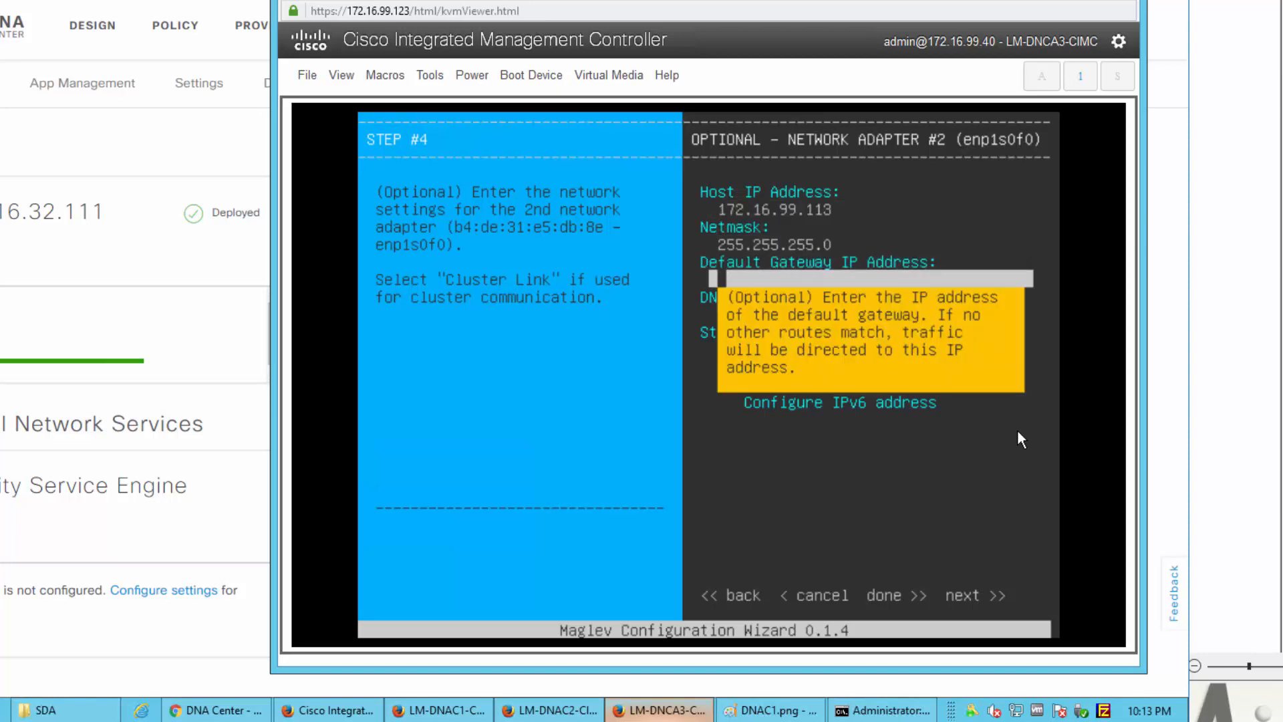
key(Tab)
text(172.16.32.40)
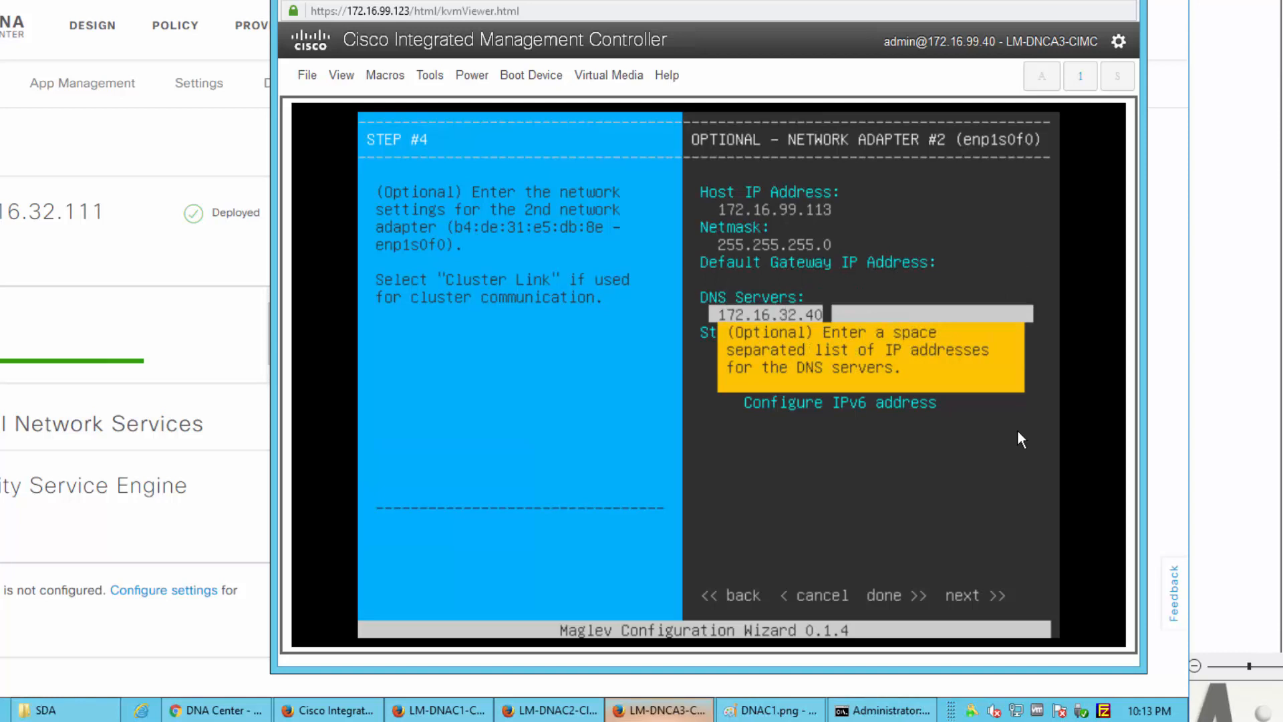
key(Tab)
key(Tab)
key(Tab)
key(Tab)
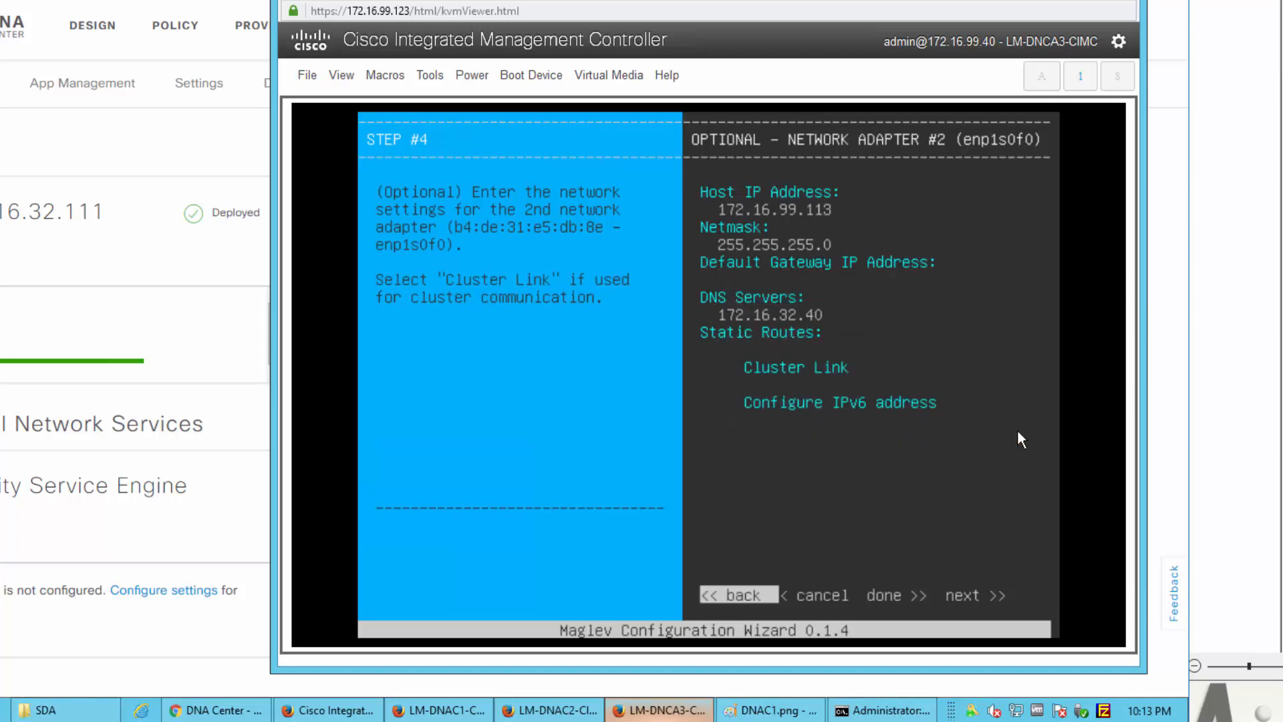
key(Tab)
key(Tab)
key(Tab)
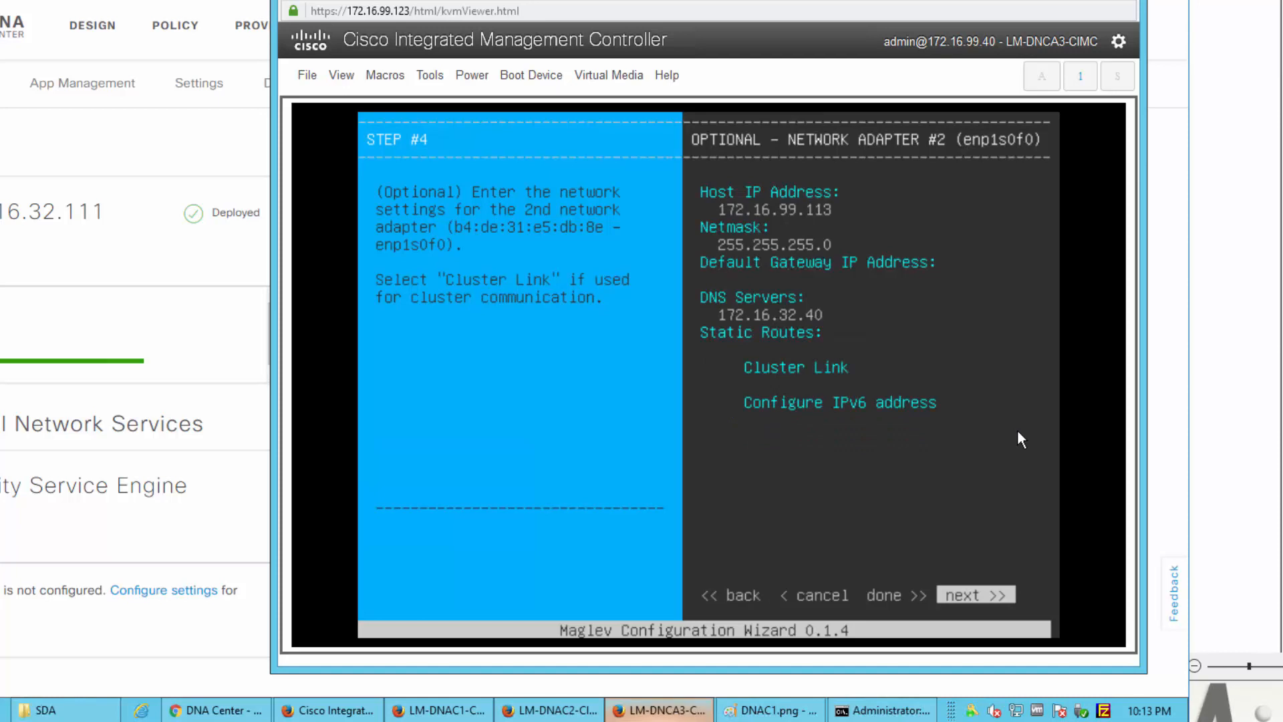
Step: Leave adapters #3 and #4 blank and reach the shutdown-and-validate confirmation
key(Return)
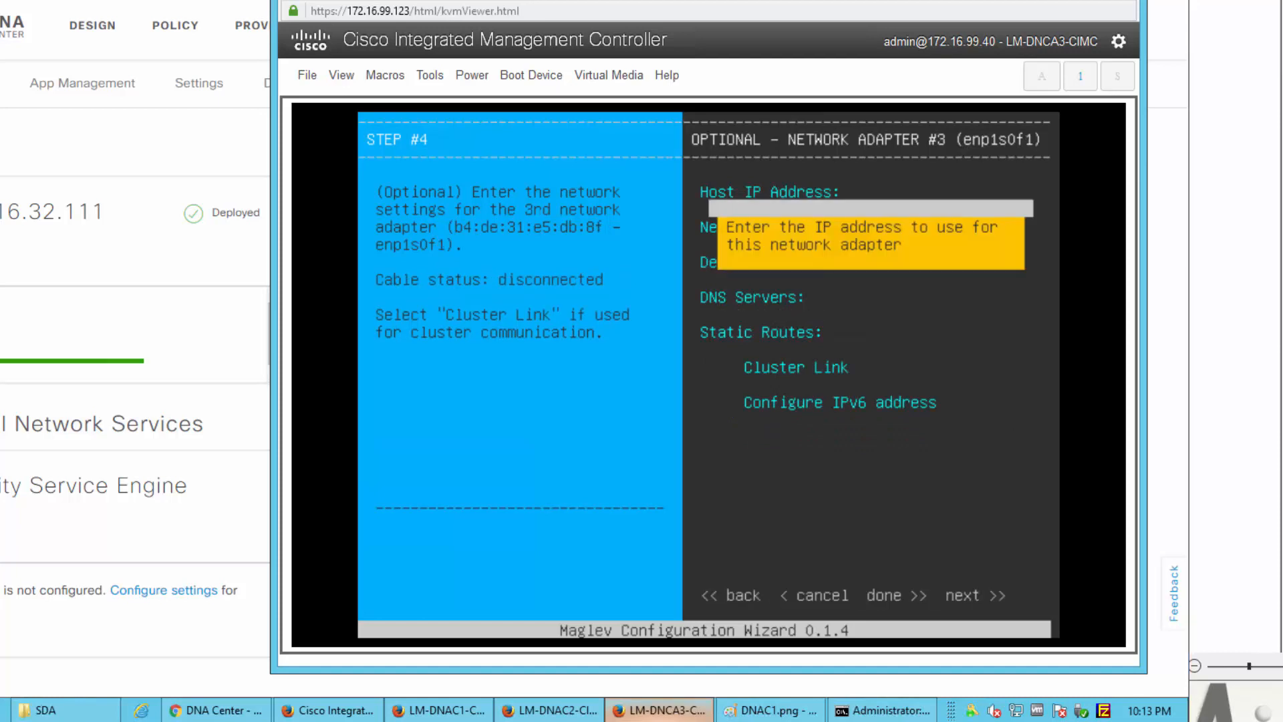
key(Tab)
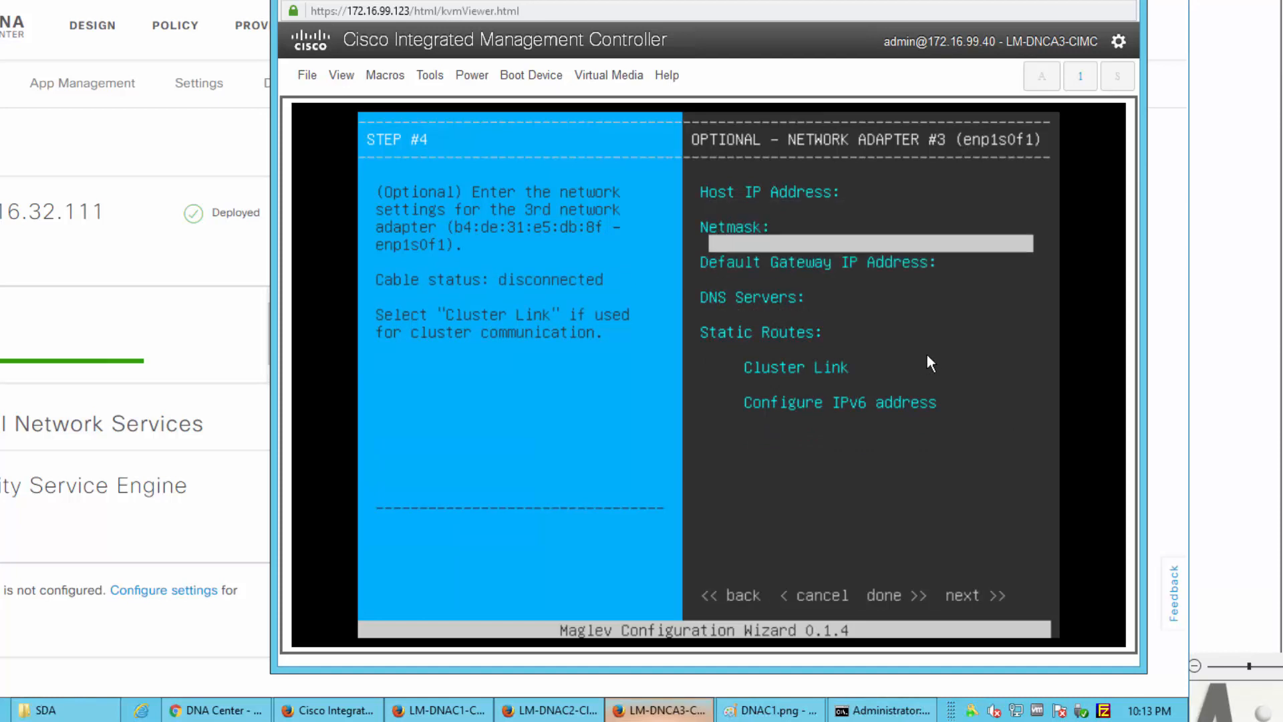
key(Tab)
key(Tab)
key(Tab)
key(Tab)
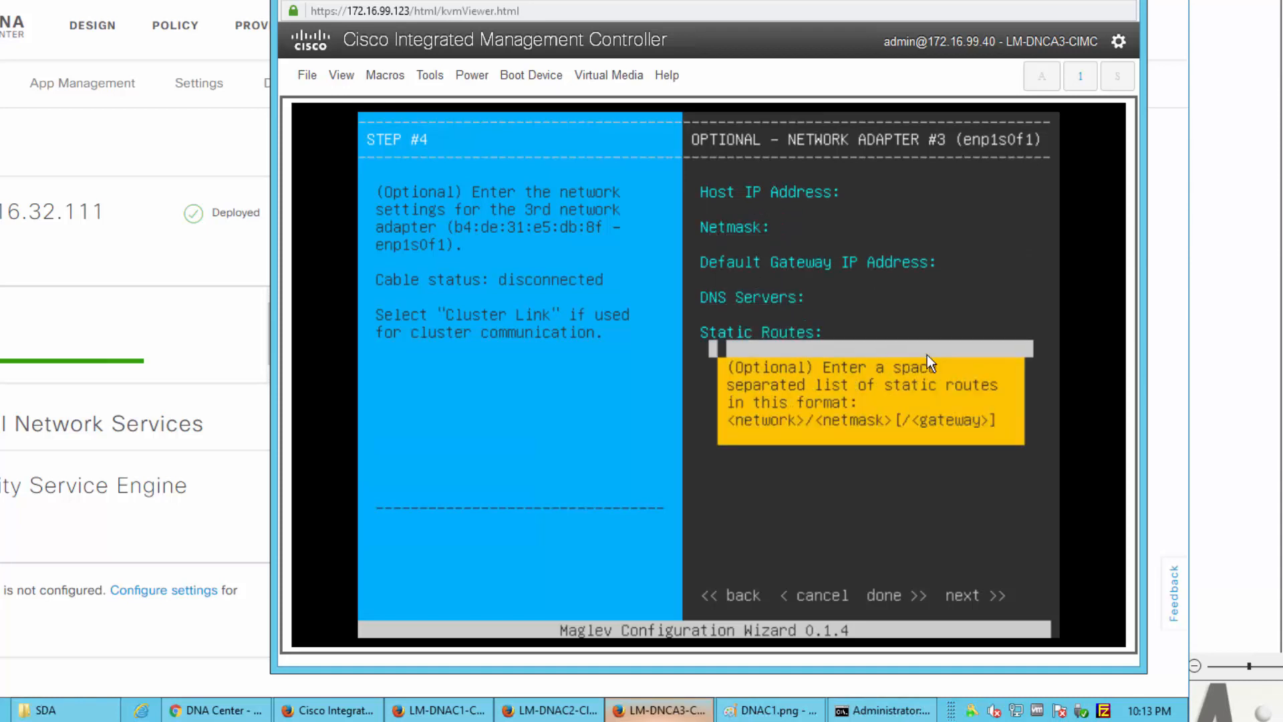
key(Tab)
key(Tab)
key(Tab)
key(Tab)
key(Tab)
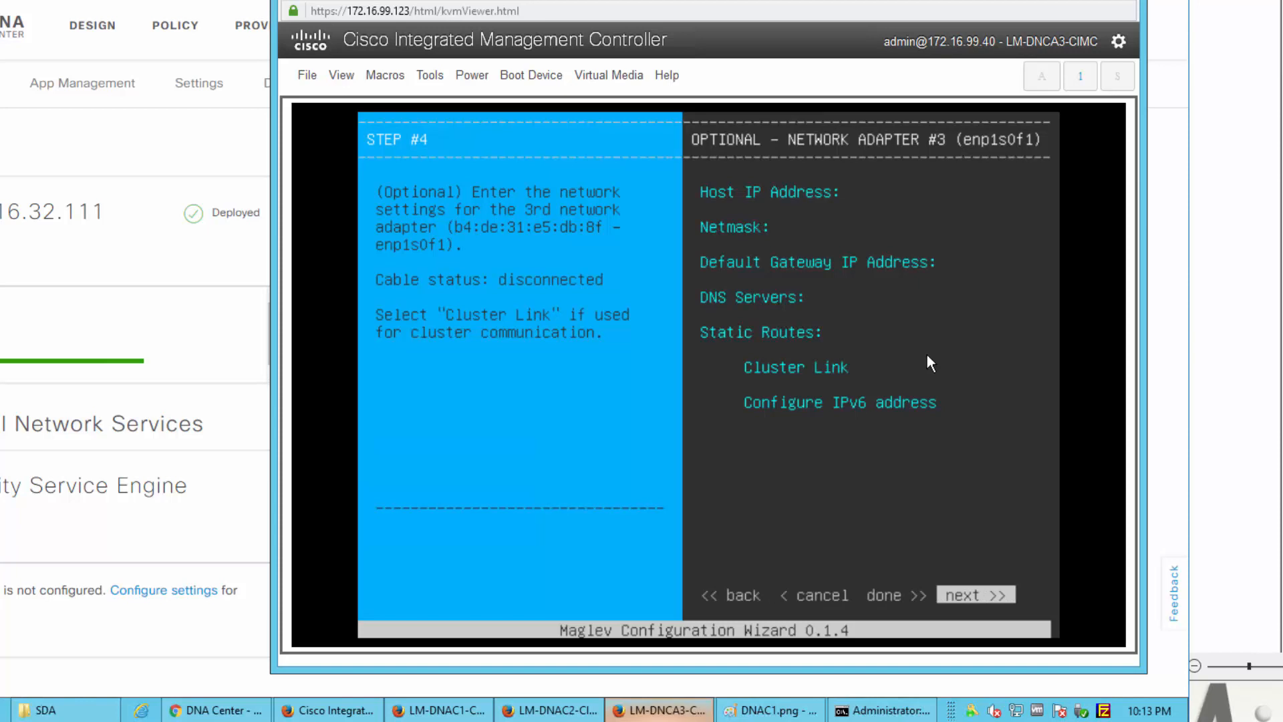
key(Return)
key(Tab)
key(Tab)
key(Tab)
key(Tab)
key(Tab)
key(Tab)
key(Tab)
key(Tab)
key(Tab)
key(Tab)
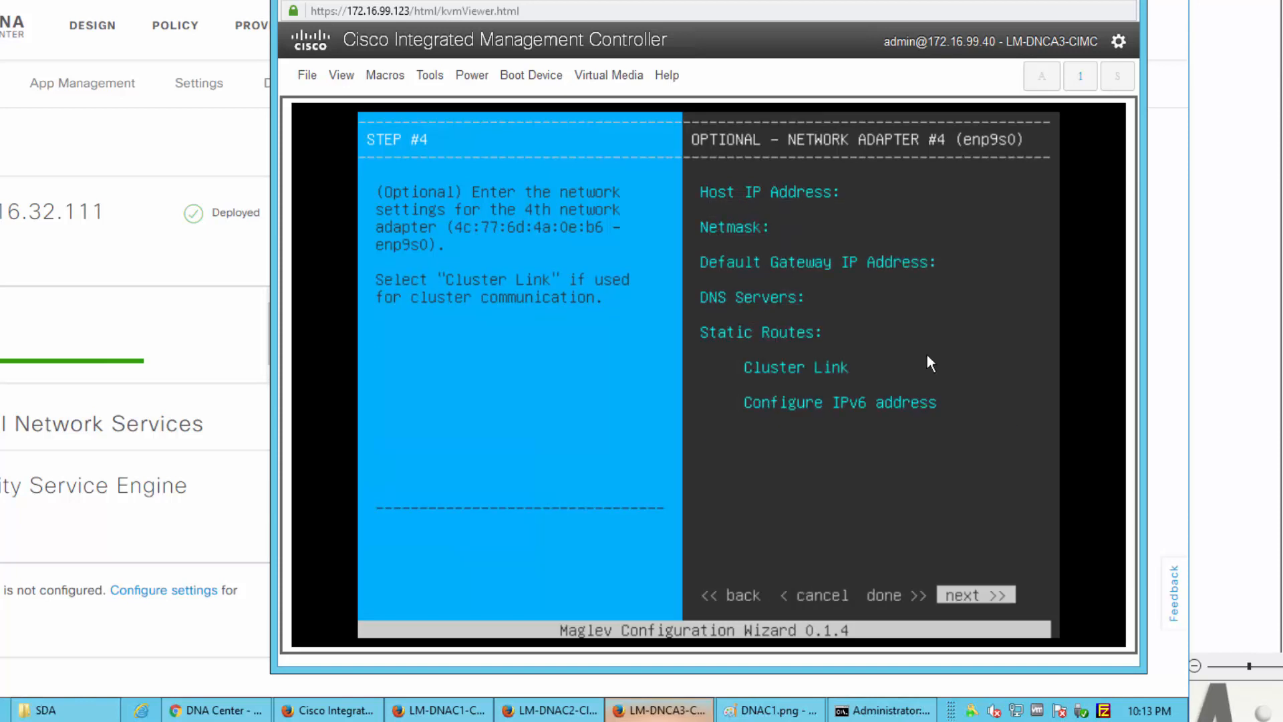
key(Return)
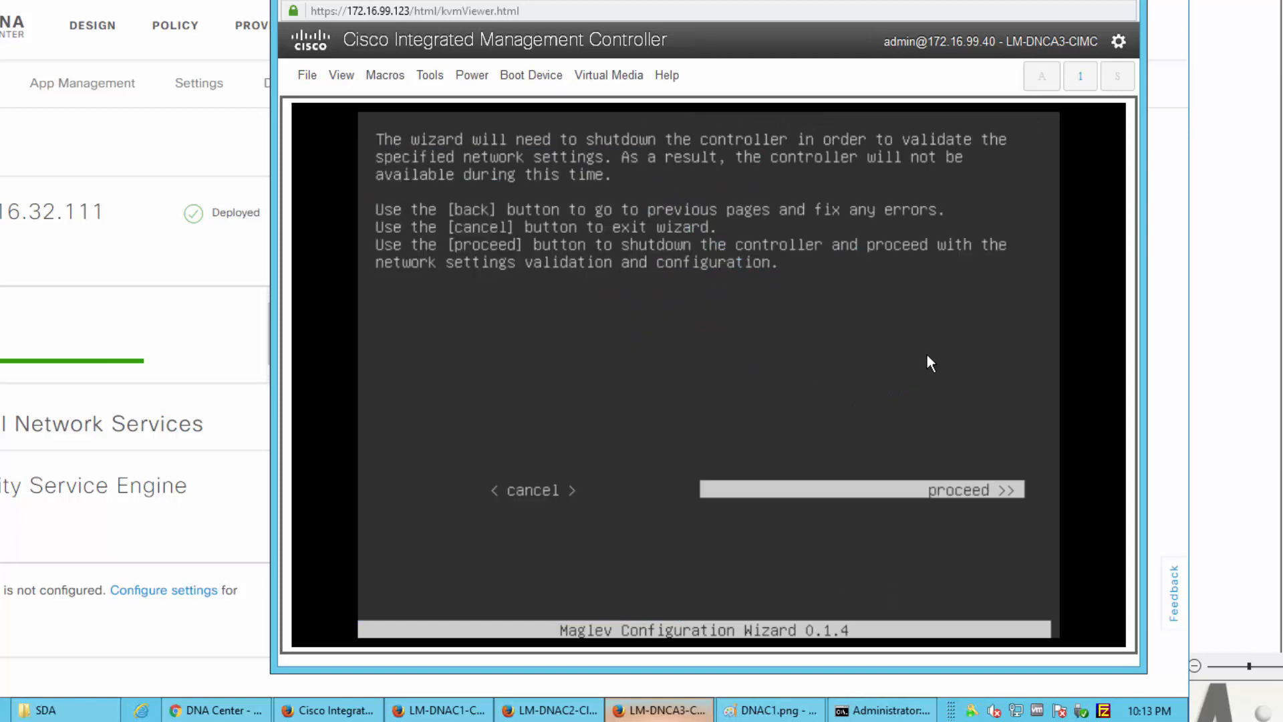
Step: Validate the network settings, then enter master node 172.16.32.111 with the maglev SSH username and password
key(Return)
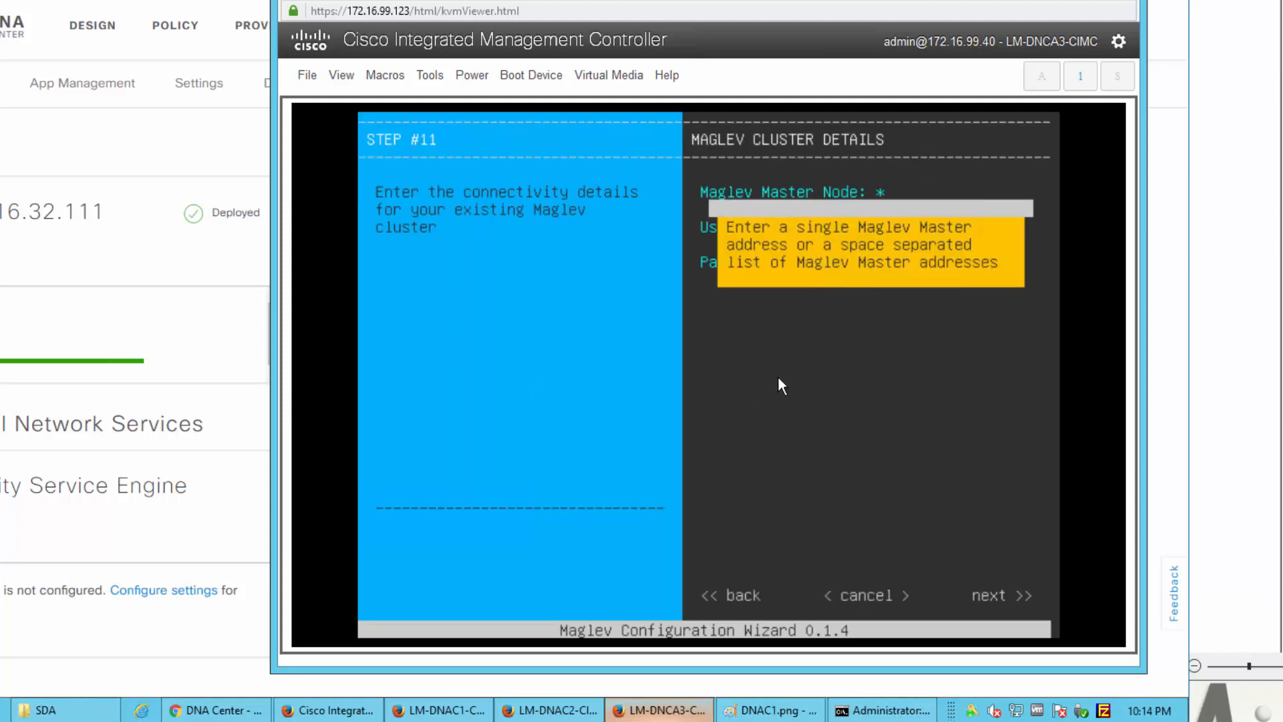
text(172.16.32.111)
key(Tab)
text(maglev)
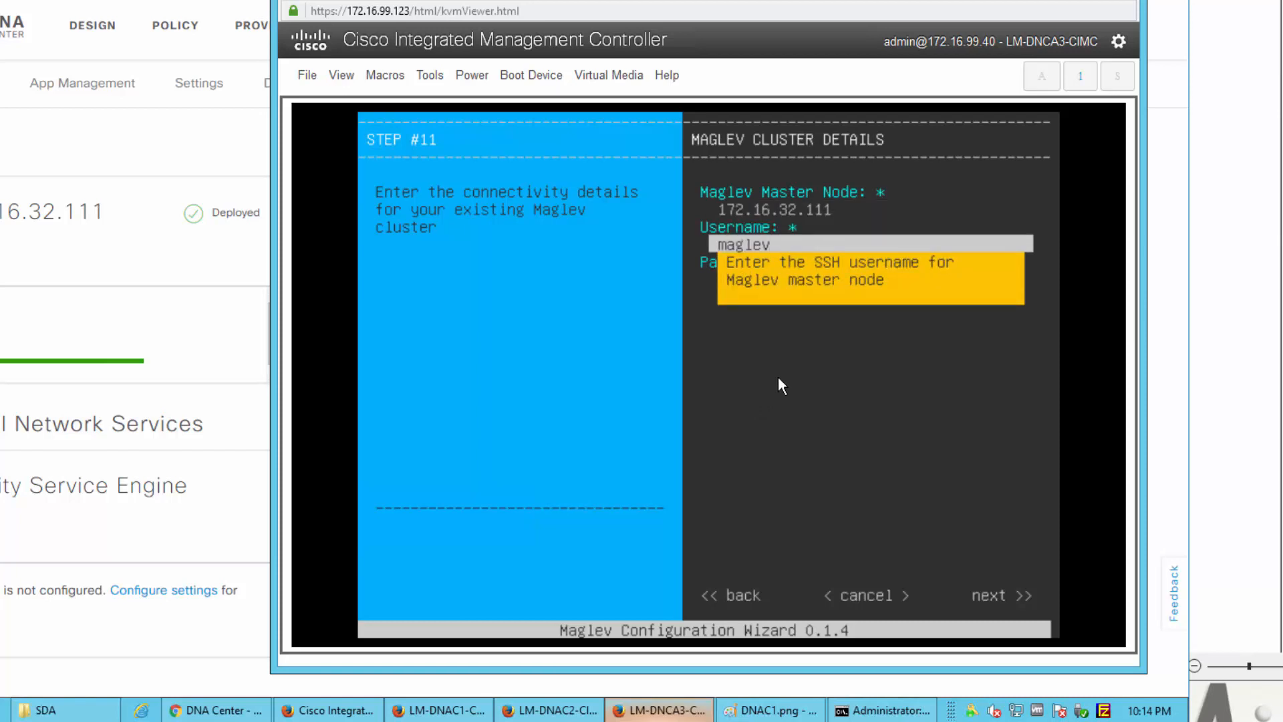
key(Tab)
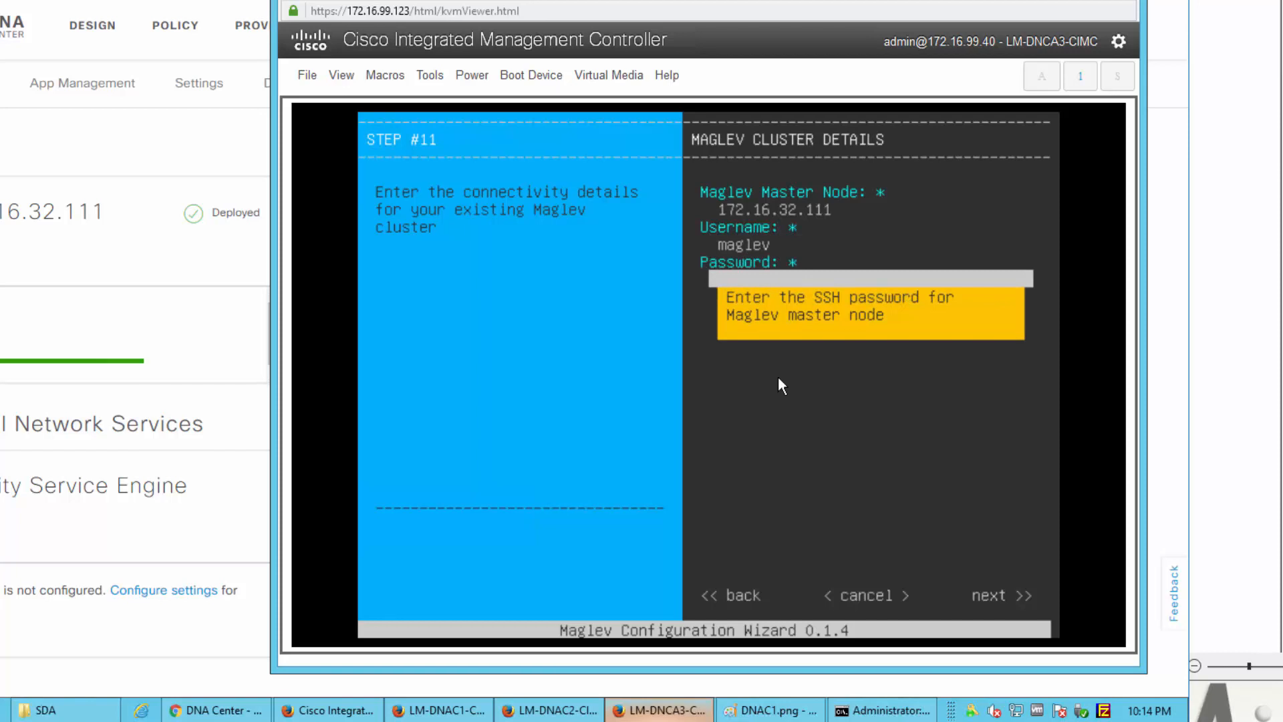
text(**********)
key(Tab)
key(Tab)
key(Tab)
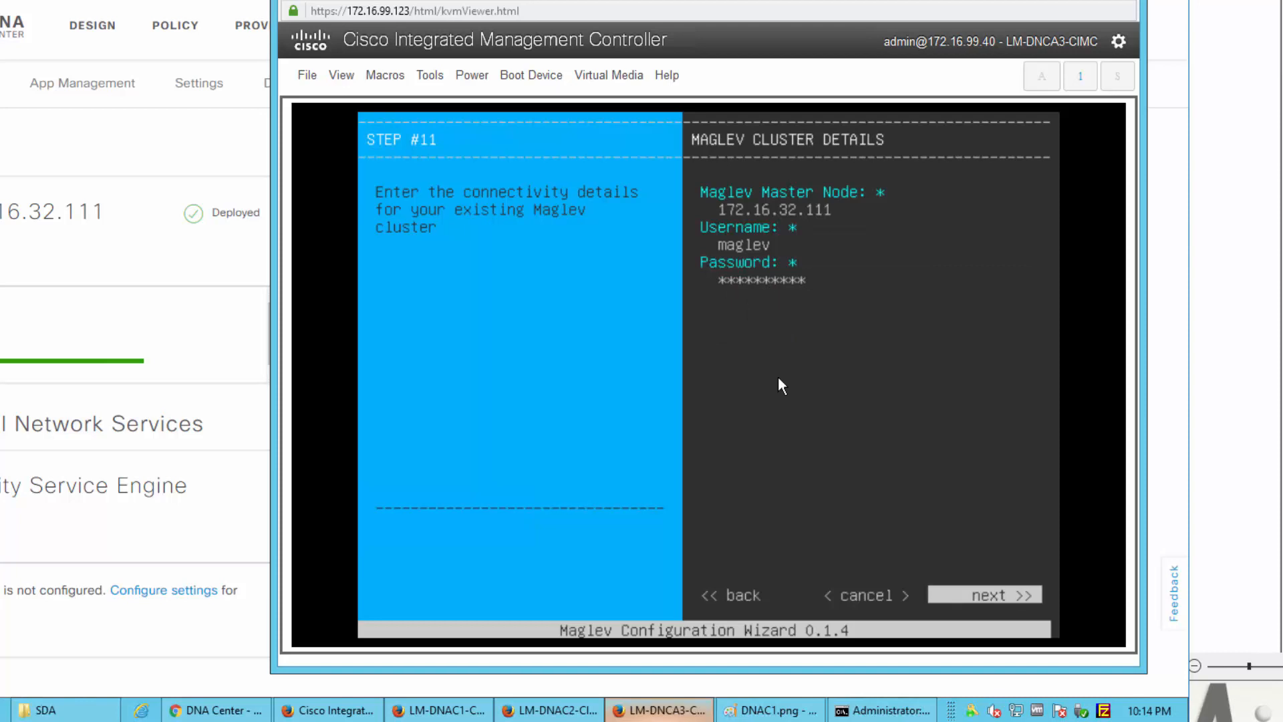
key(Return)
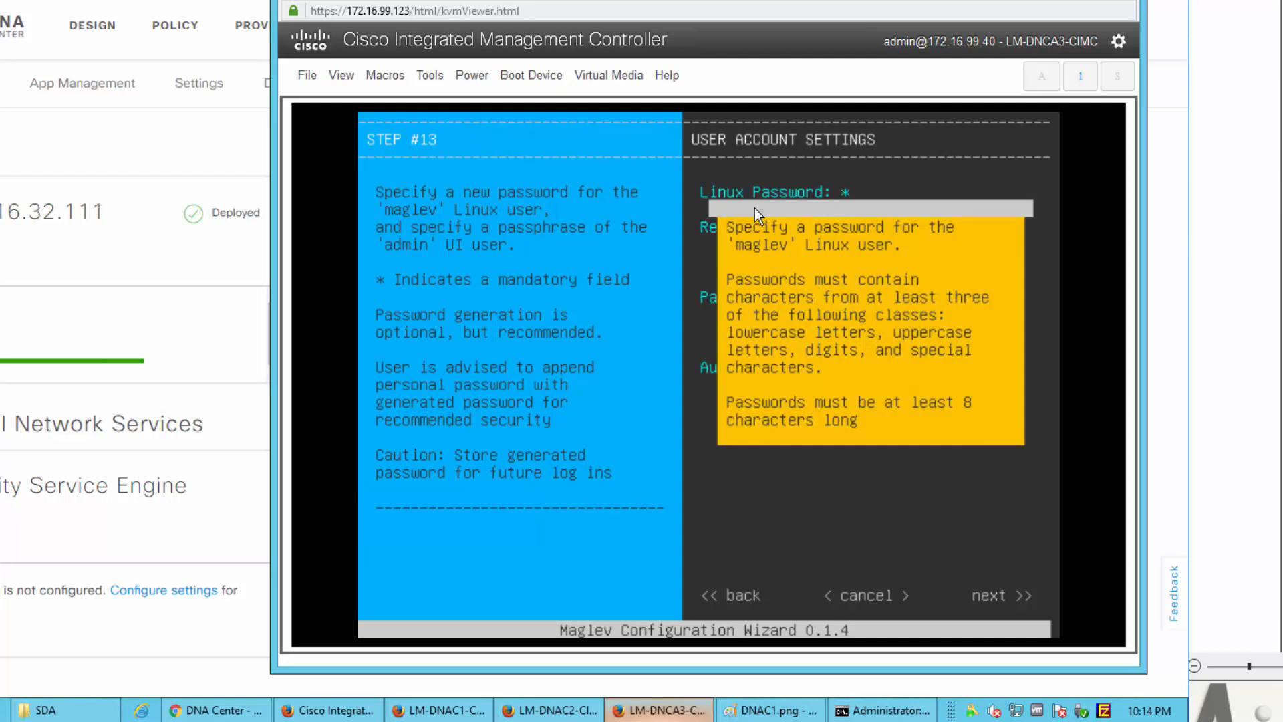
Step: Set and confirm the Linux user password on the third node
text(********)
key(Tab)
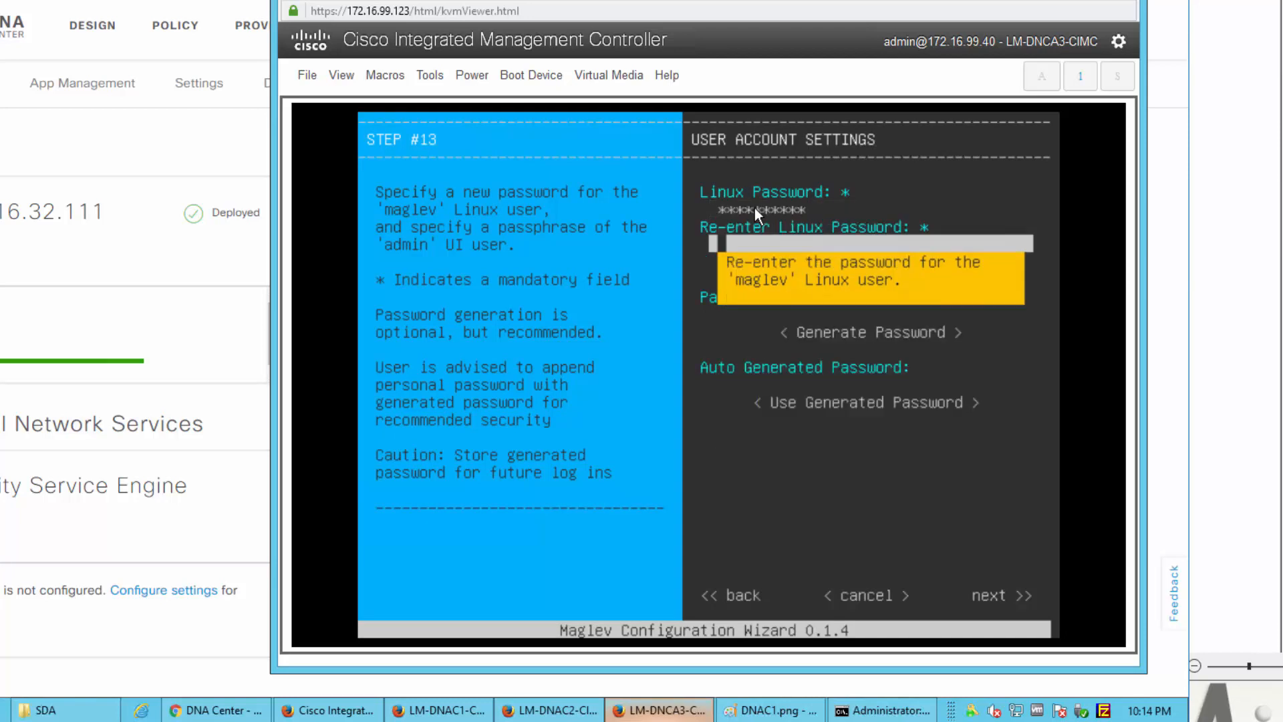
text(**********)
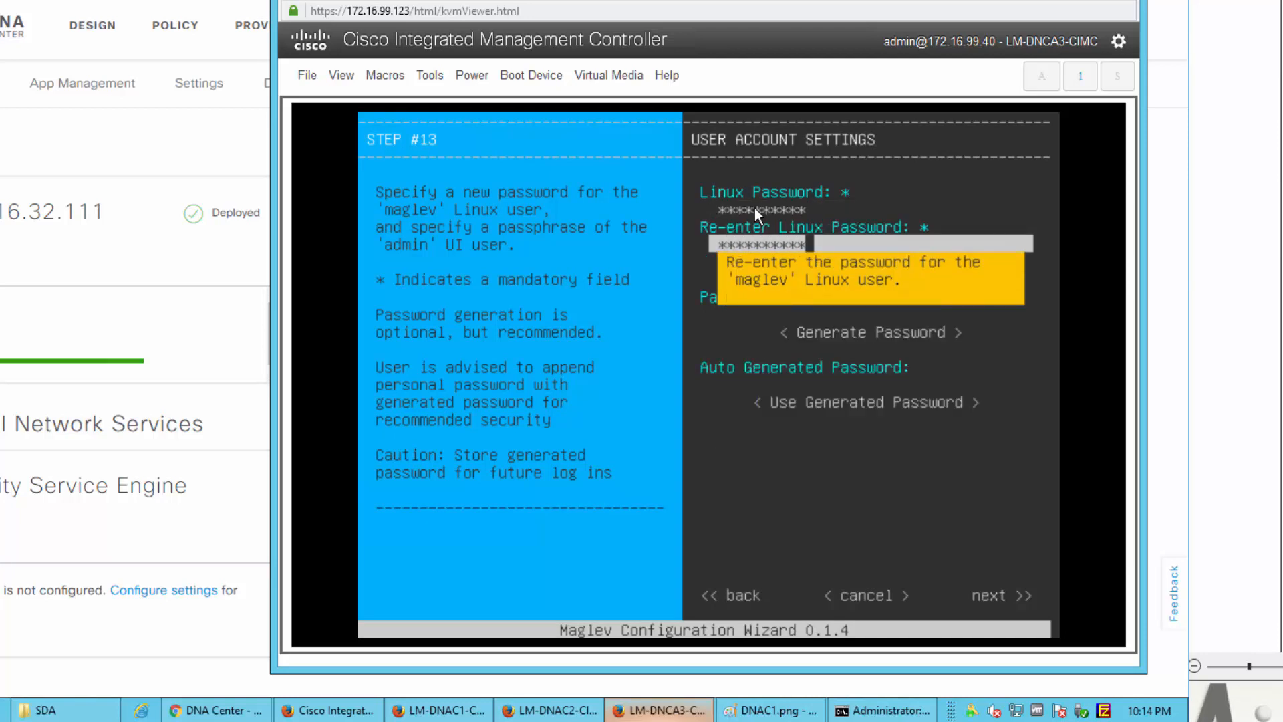
key(Tab)
key(Tab)
key(Tab)
key(Tab)
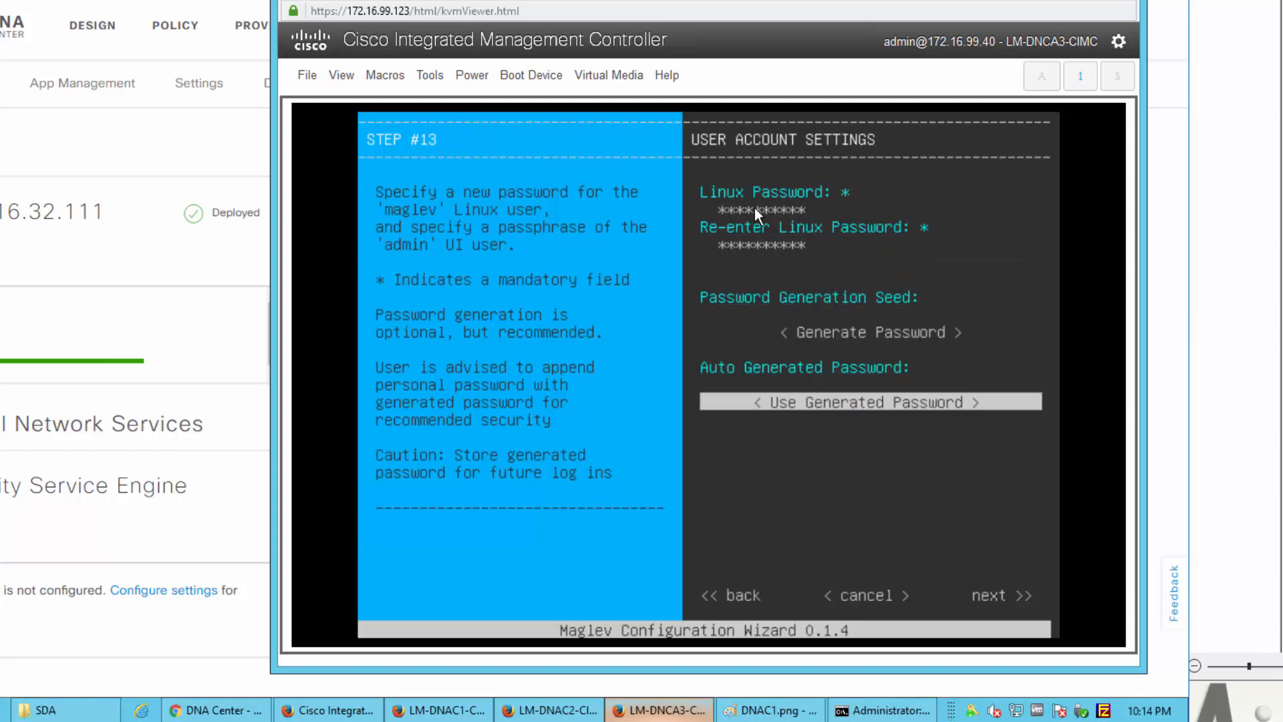
key(Tab)
key(Tab)
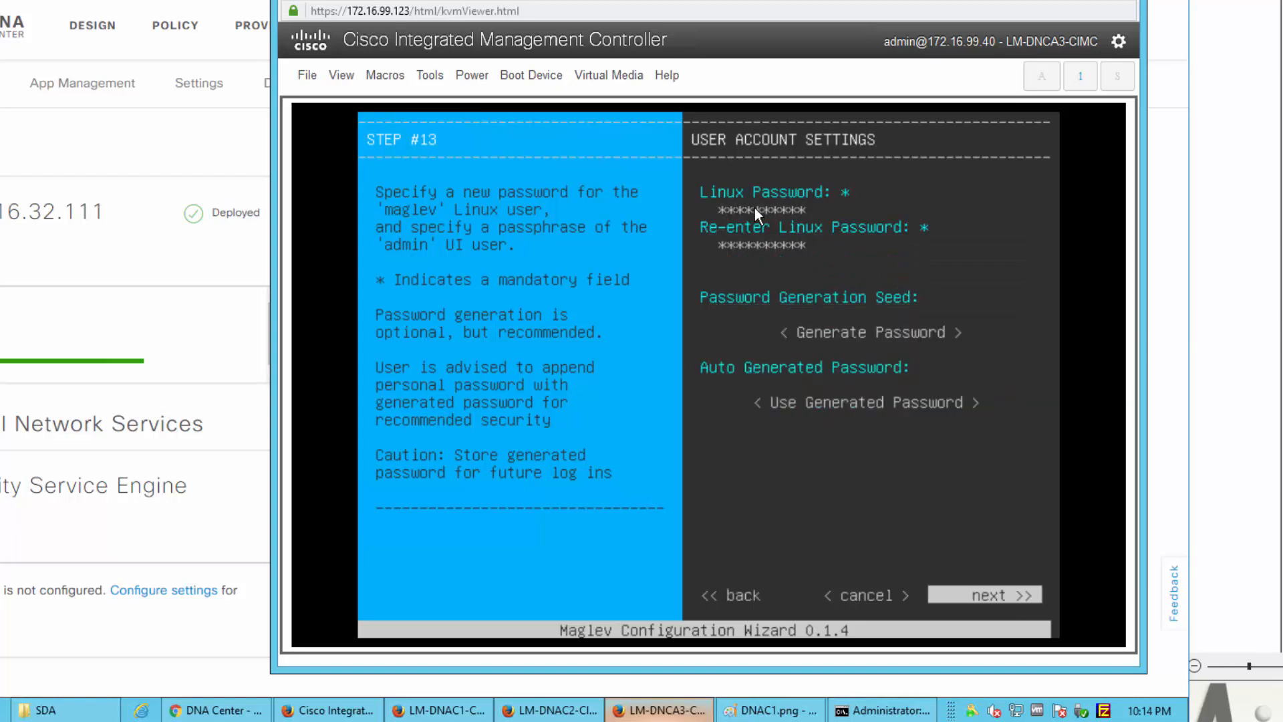
key(Return)
Step: Submit NTP servers 172.16.0.10 and 172.16.32.40 for validation
text(172.16.0.10)
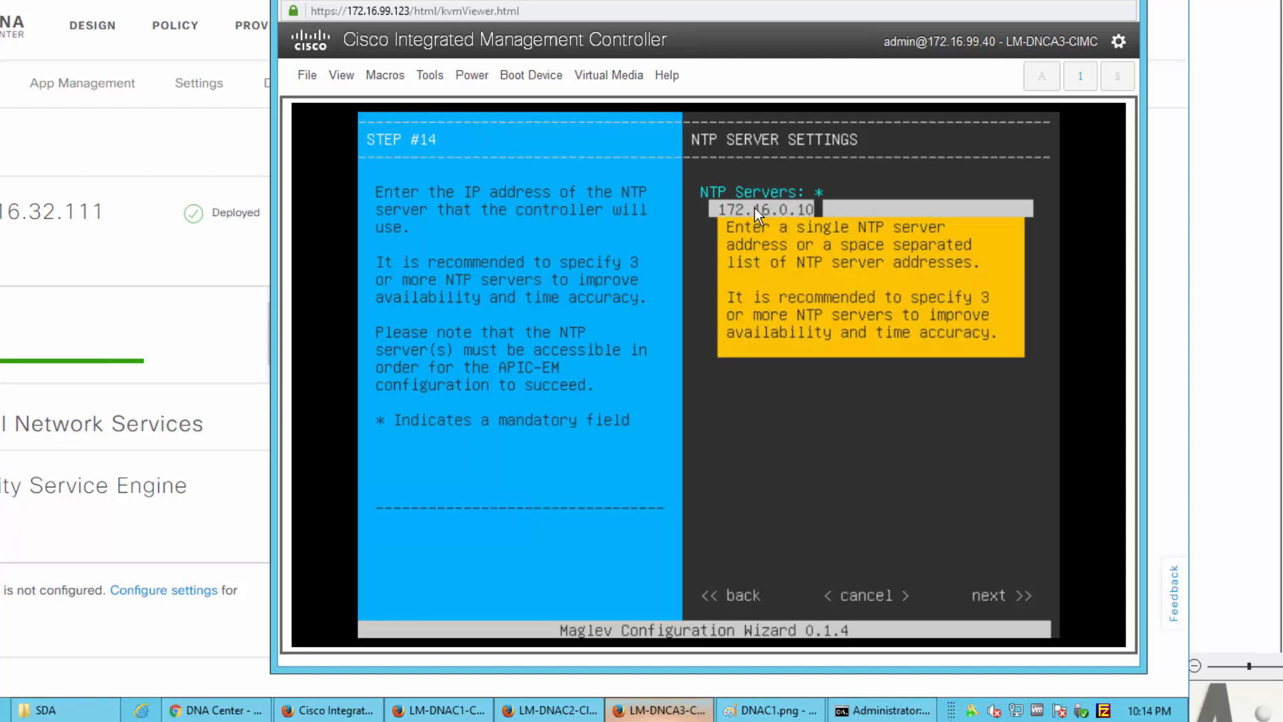
text( 172.16.32.40)
key(Tab)
key(Tab)
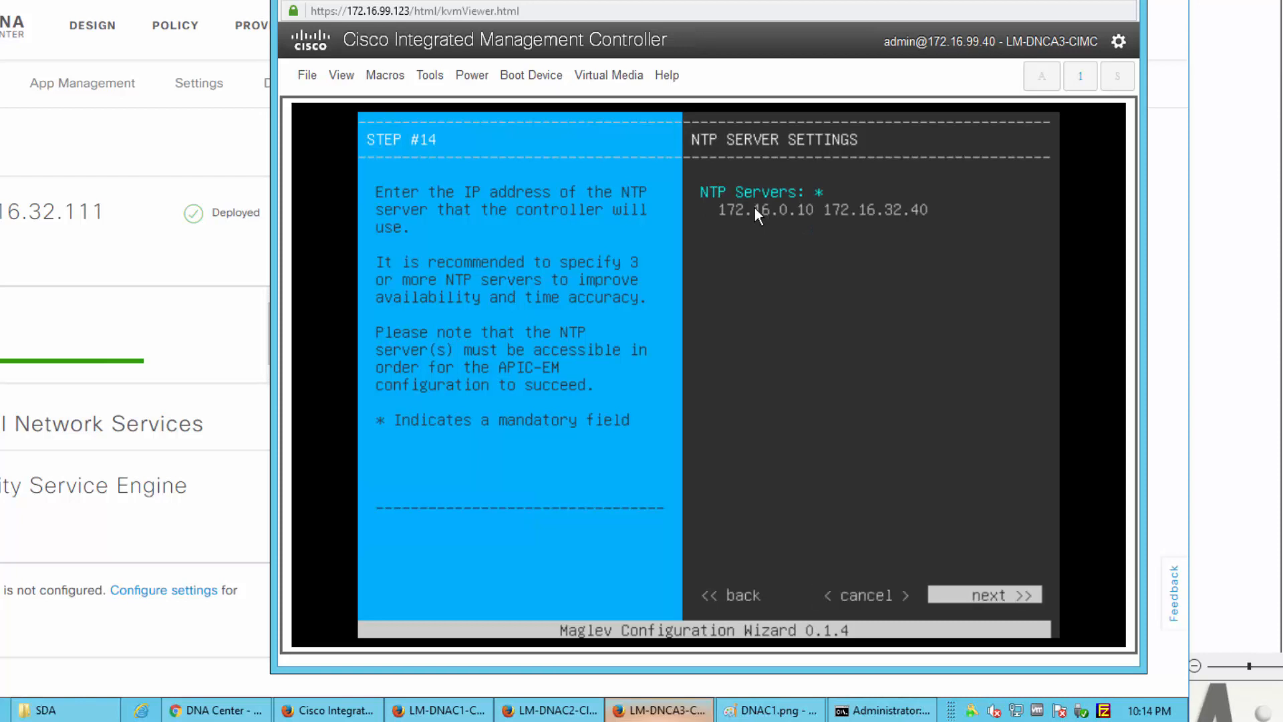
key(Return)
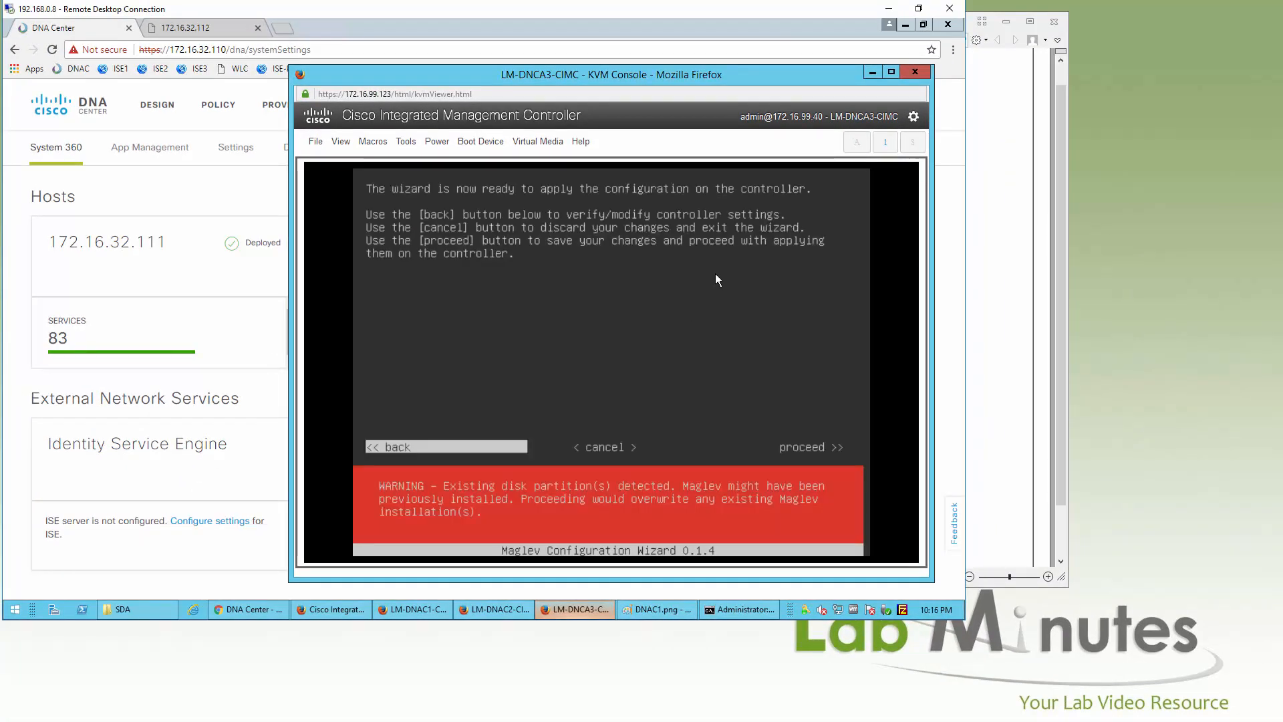
Step: Apply the configuration on the third node so it boots to the maglev-master-172 login prompt
key(Tab)
key(Tab)
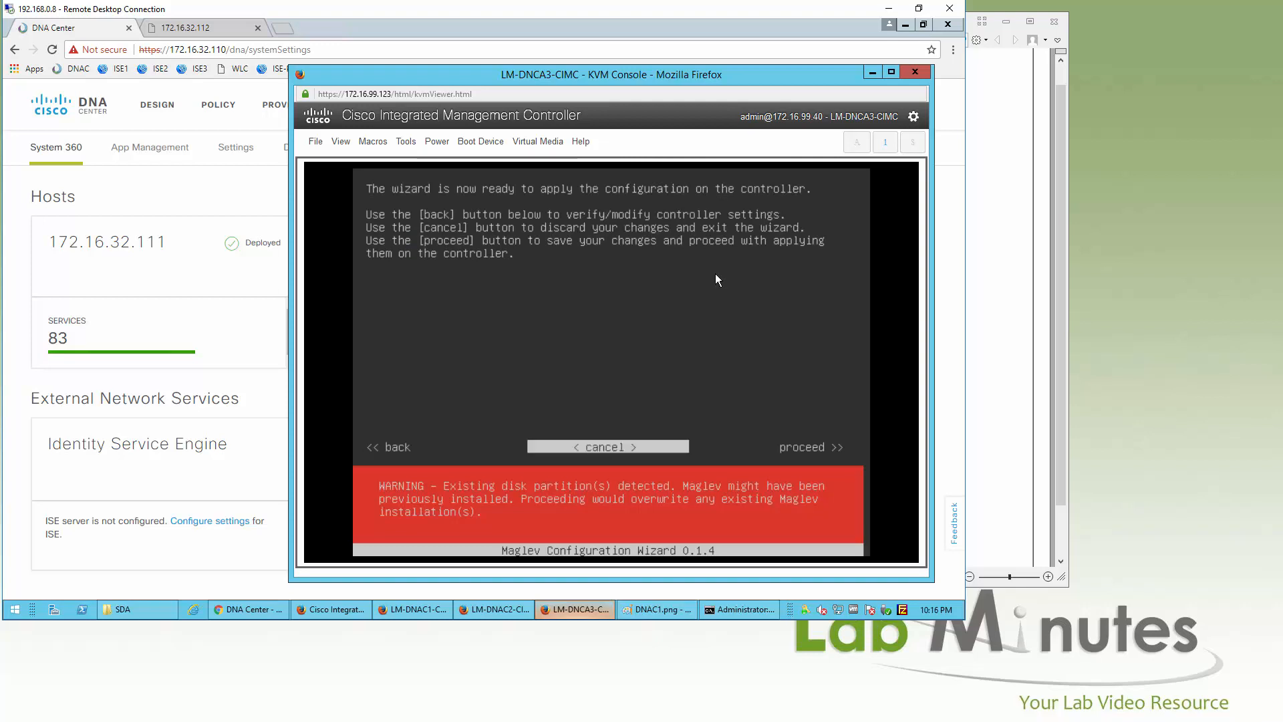
key(Return)
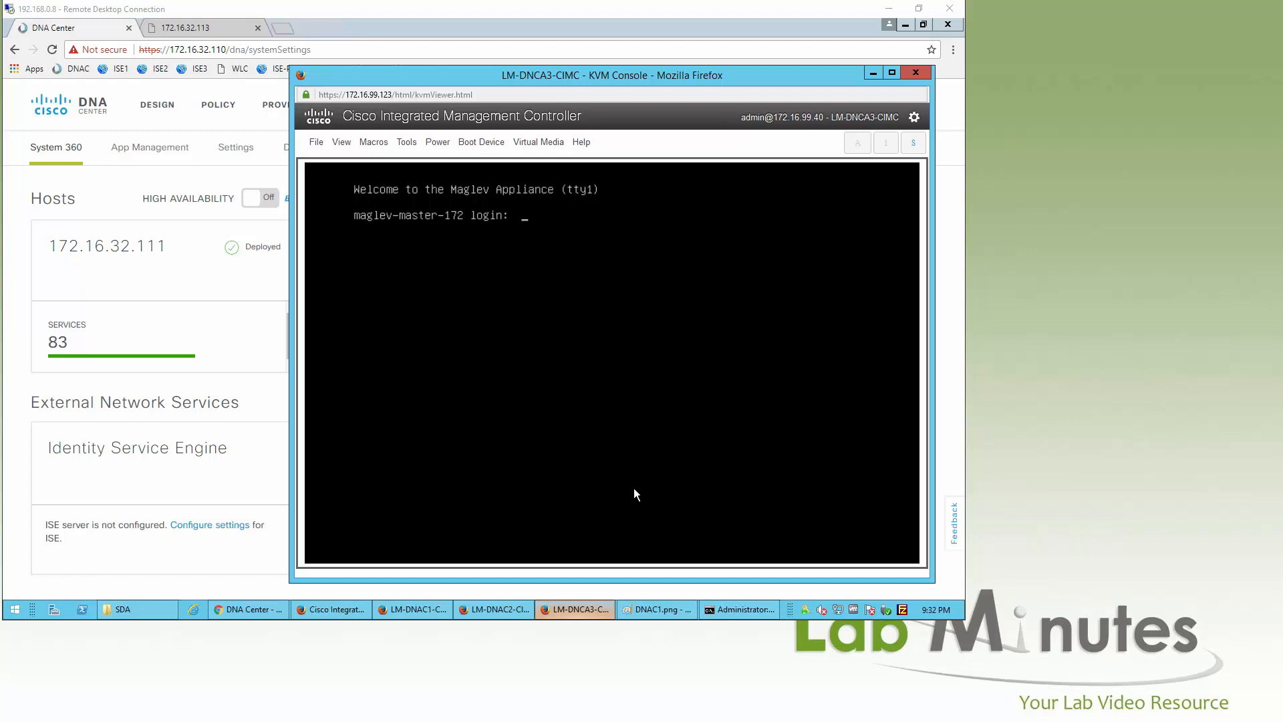
Step: Check System 360 shows all three hosts Deployed, then reload the unreachable 172.16.32.113 page
click(265, 392)
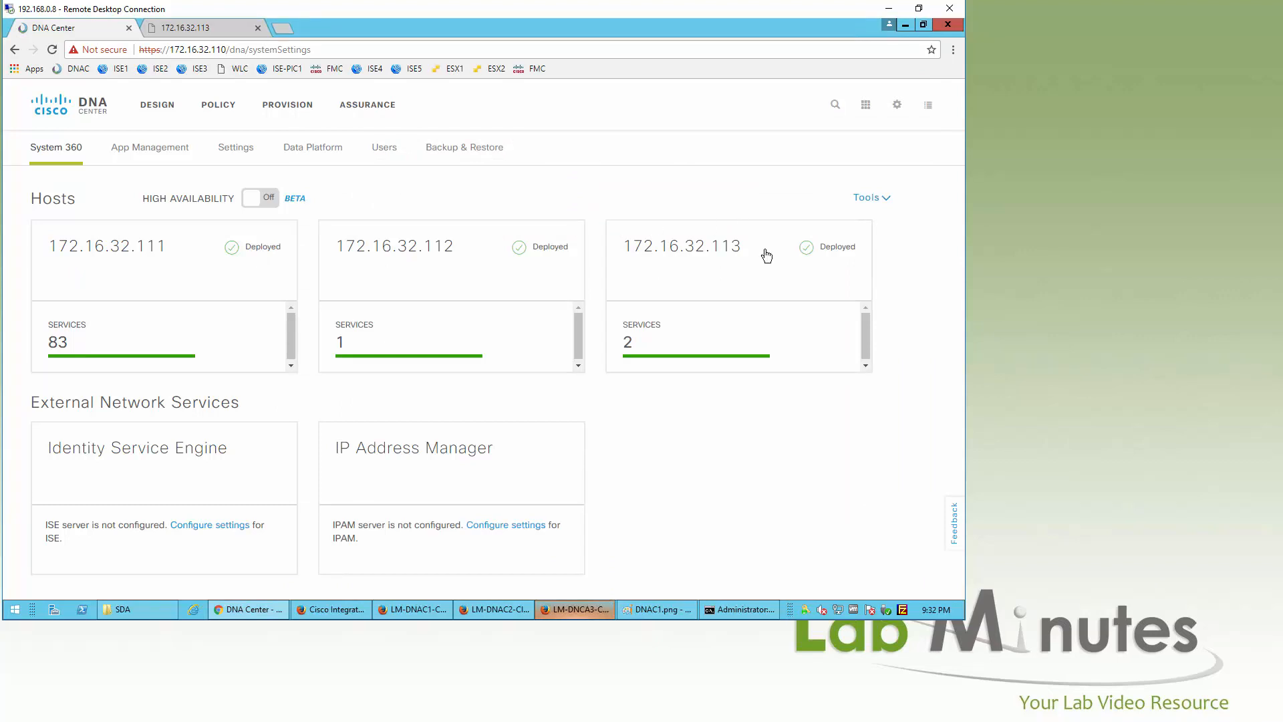
click(188, 27)
click(52, 49)
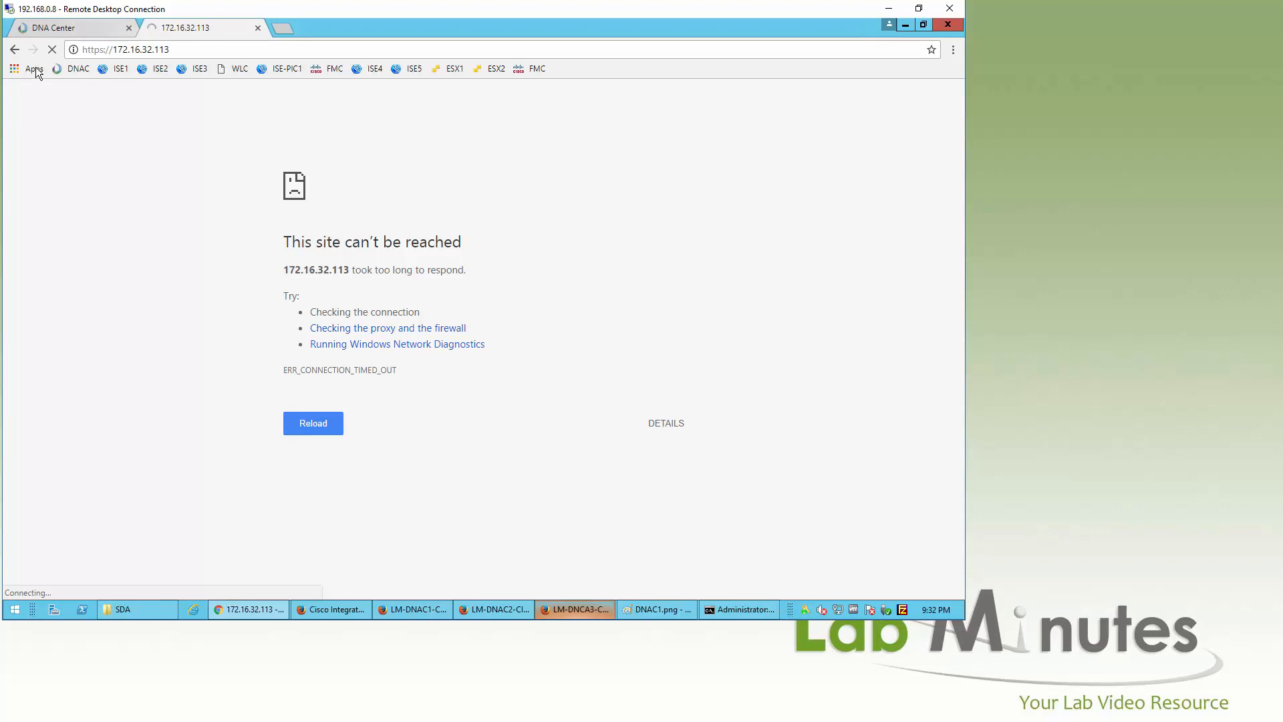
Step: Switch back to the DNA Center tab to see 172.16.32.113 Deployed with 2 services
click(135, 33)
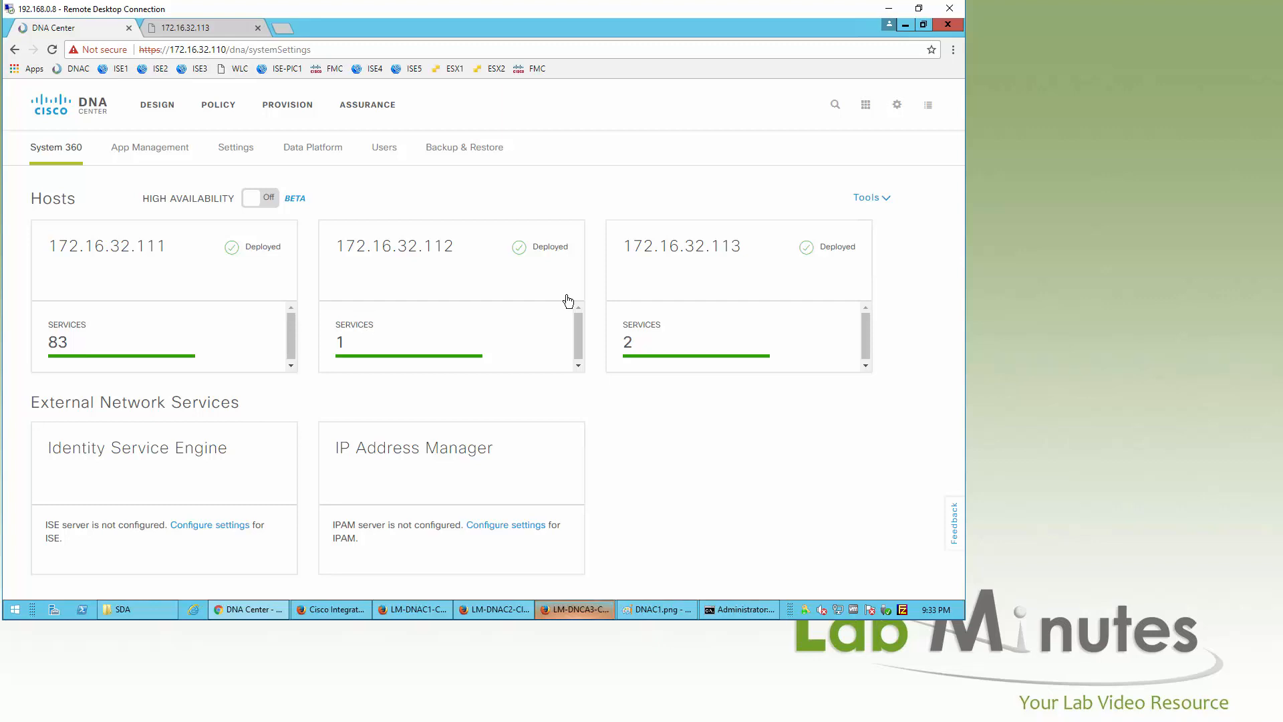
click(811, 254)
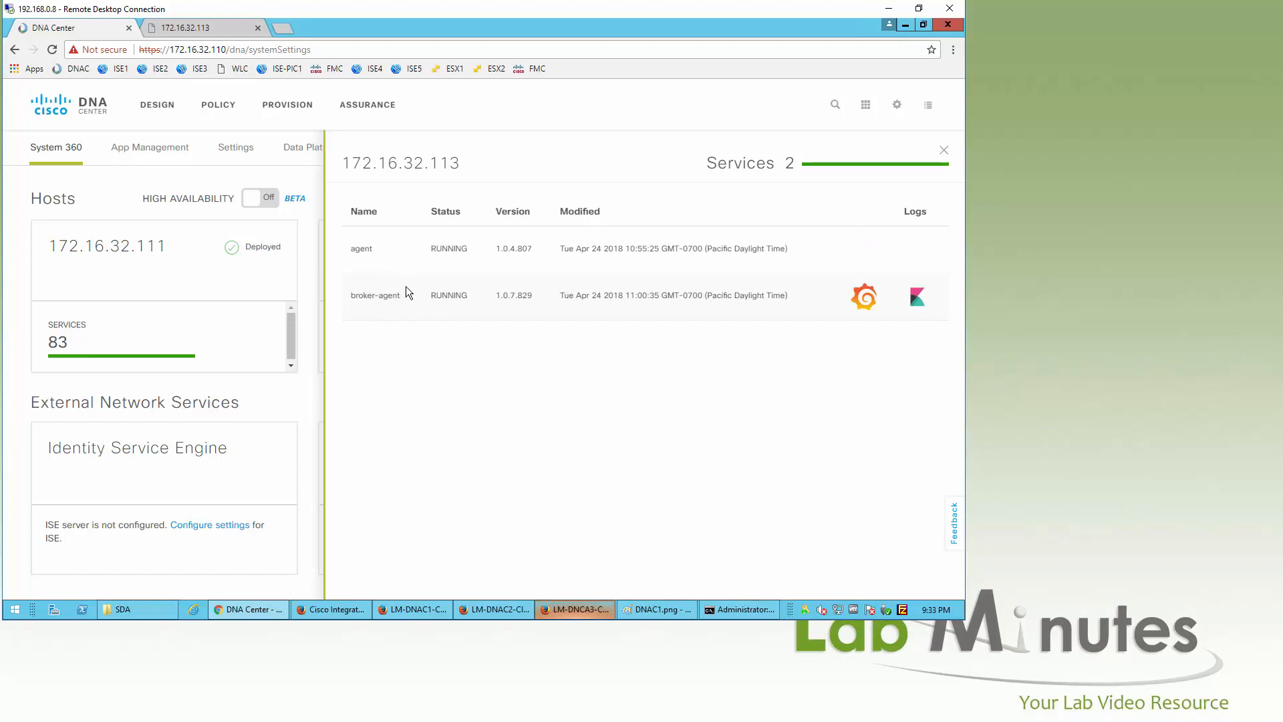
click(942, 151)
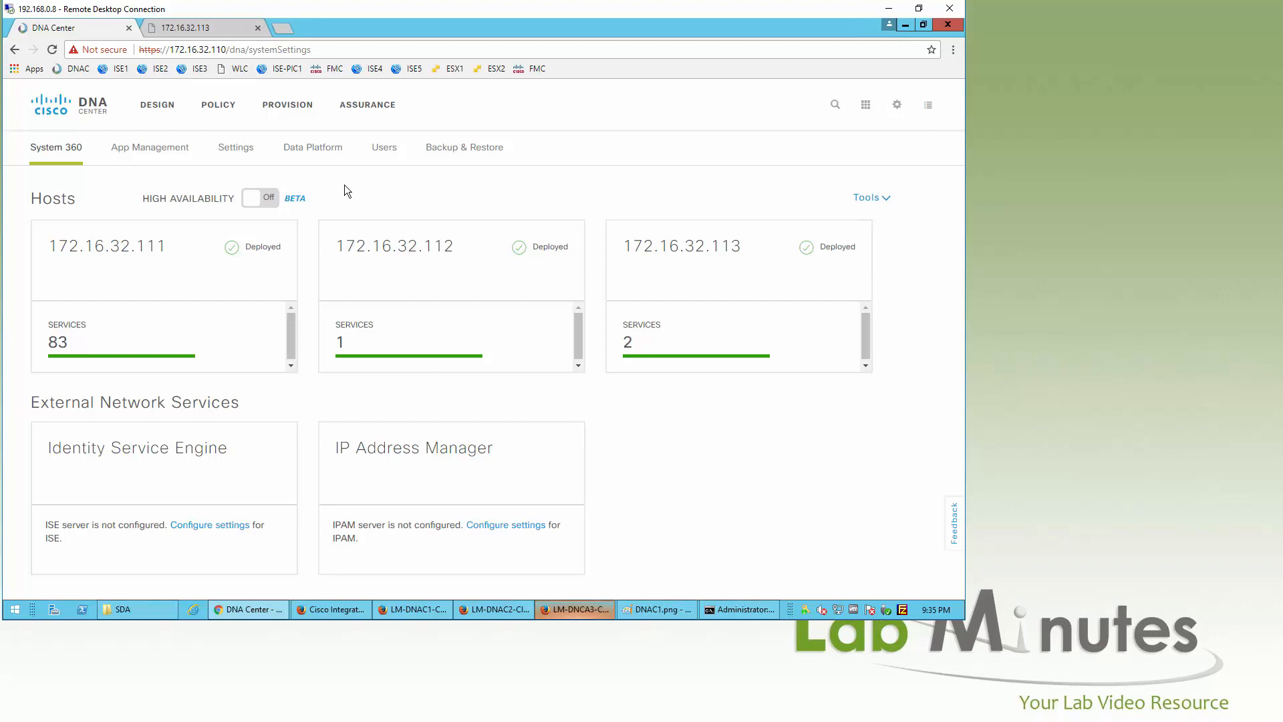
Step: Turn the High Availability toggle On for the three-host cluster on System 360
click(256, 204)
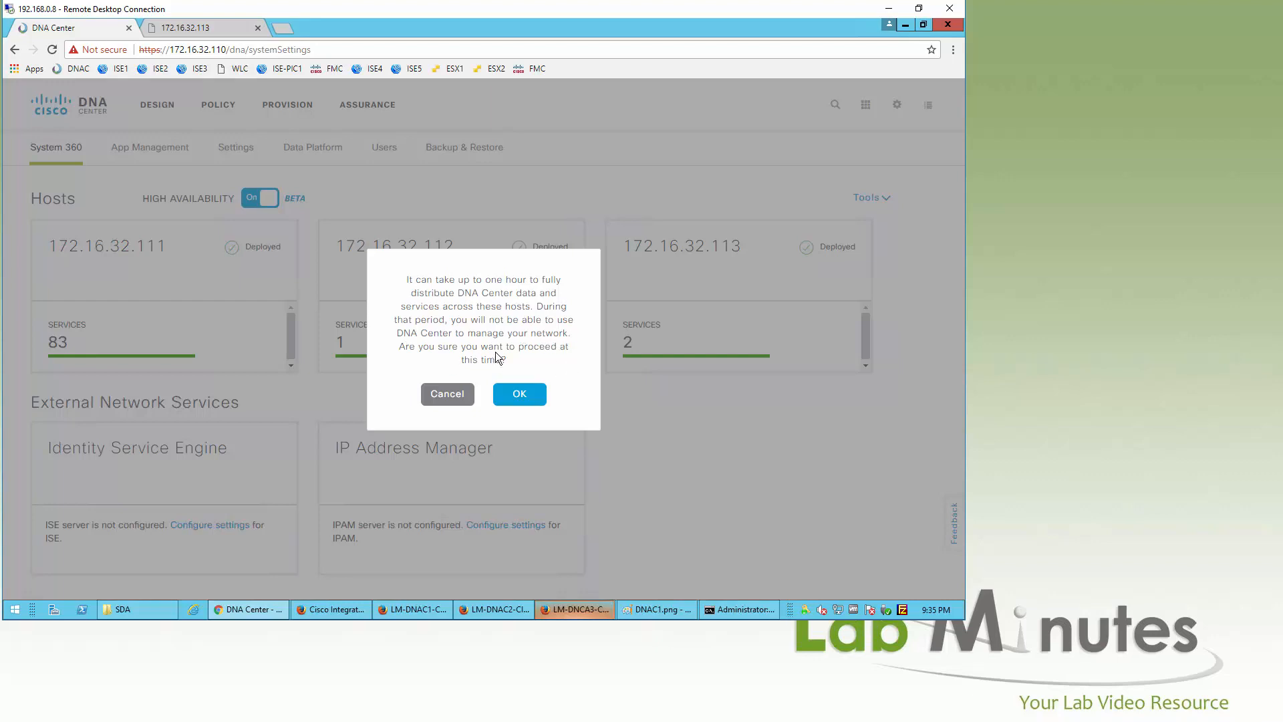
Step: Confirm High Availability, then refresh System 360 until the hosts show 23, 40 and 27 services Deployed
click(520, 394)
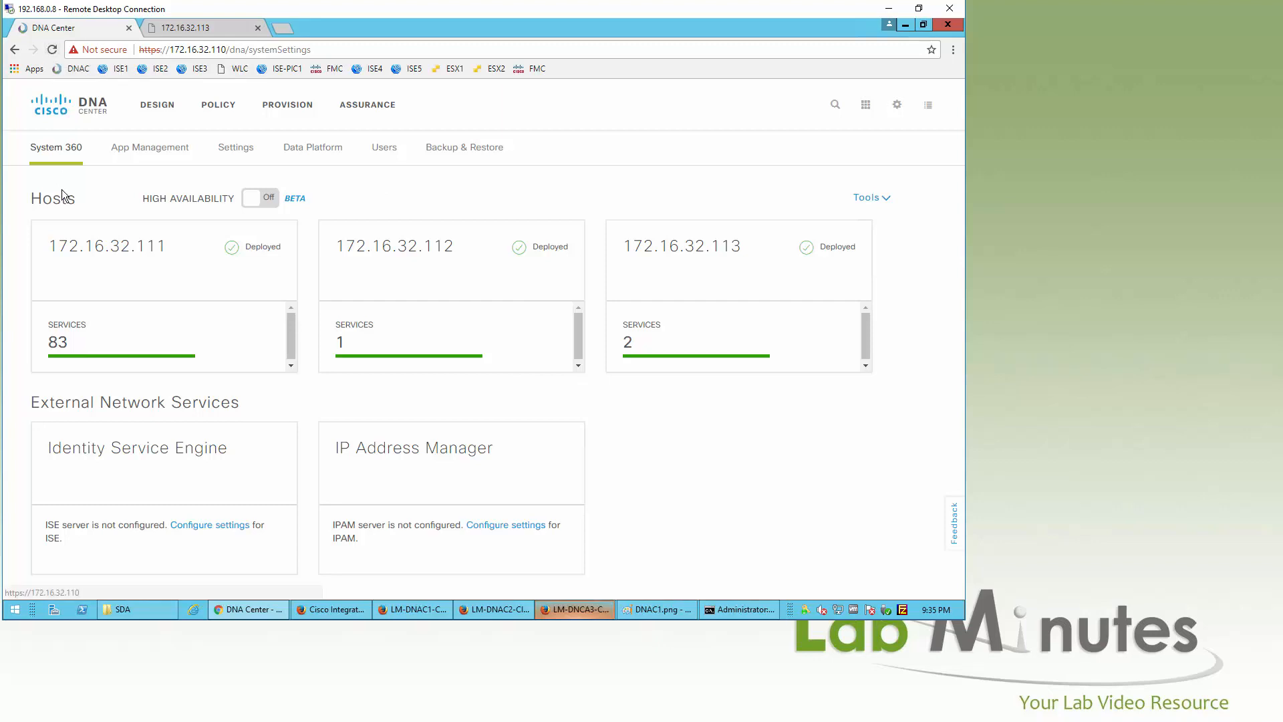
click(69, 148)
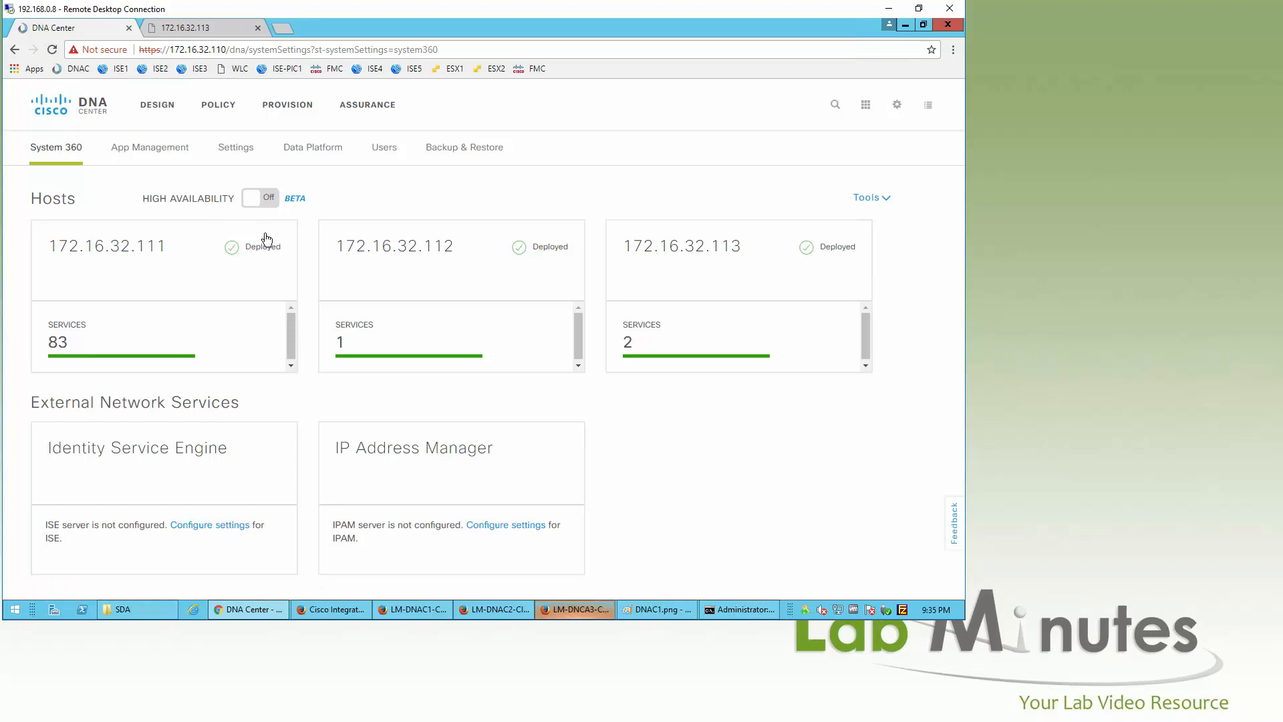
click(149, 147)
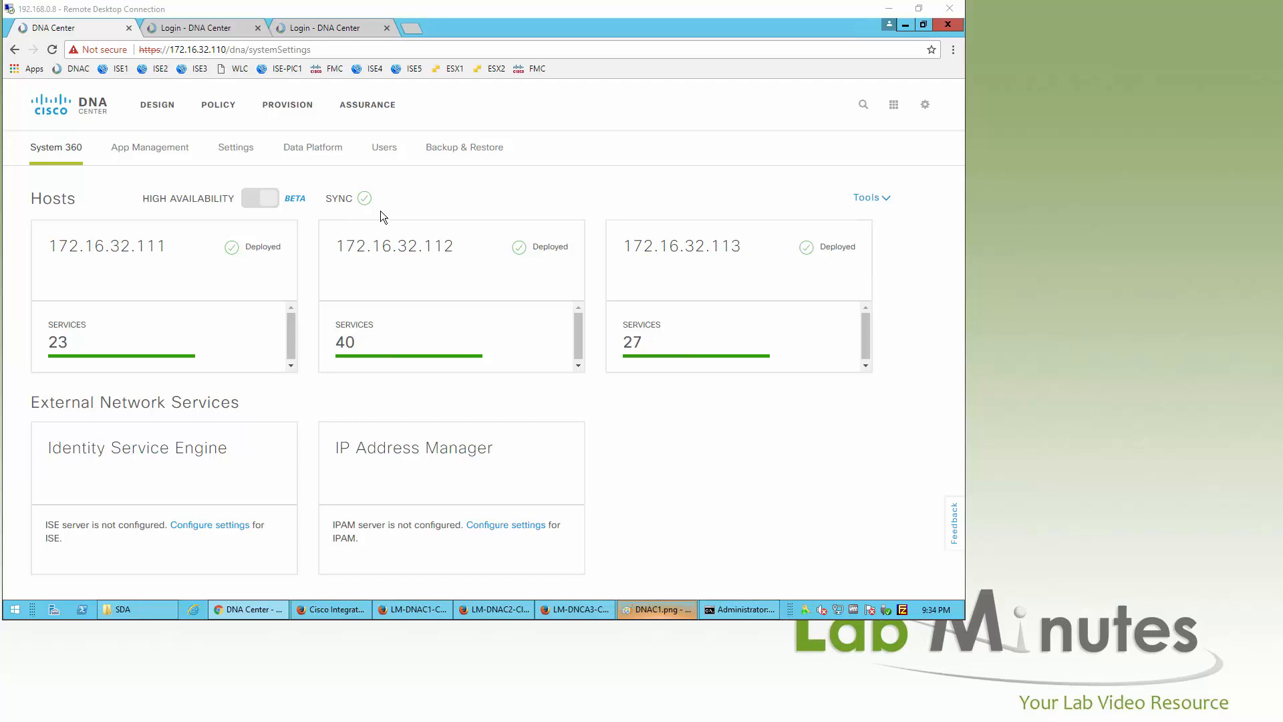
click(208, 28)
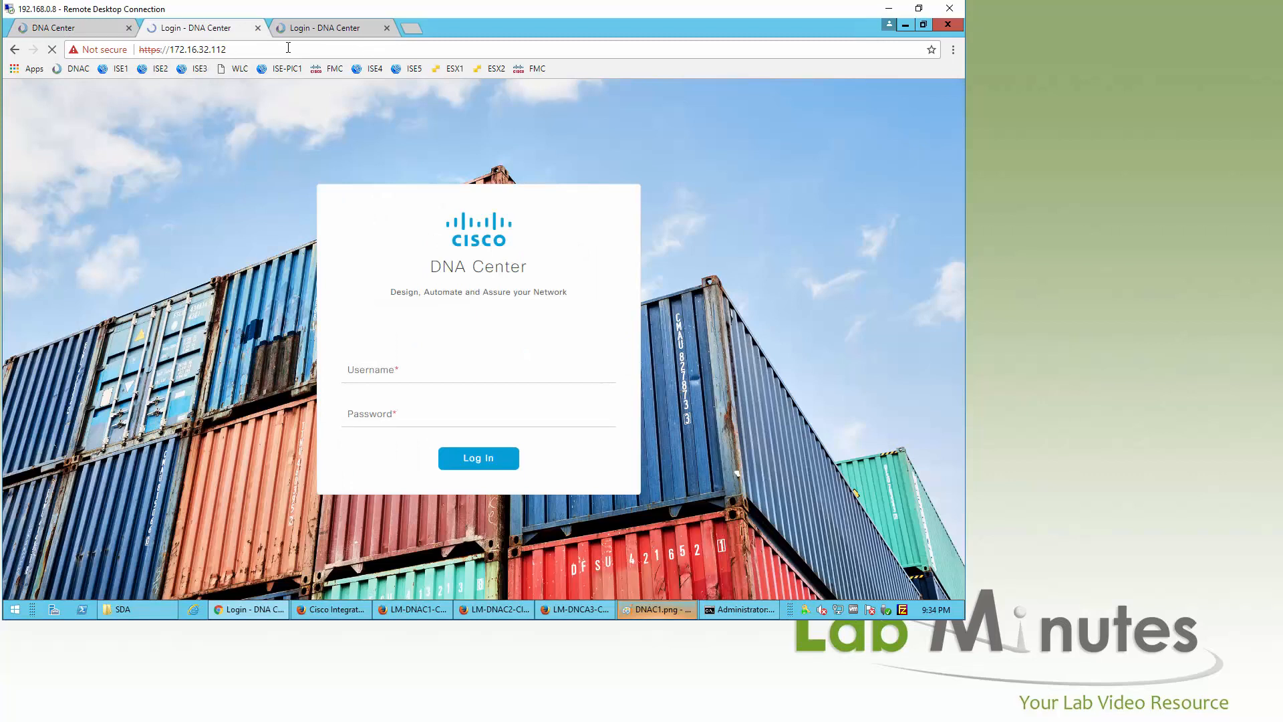
click(314, 28)
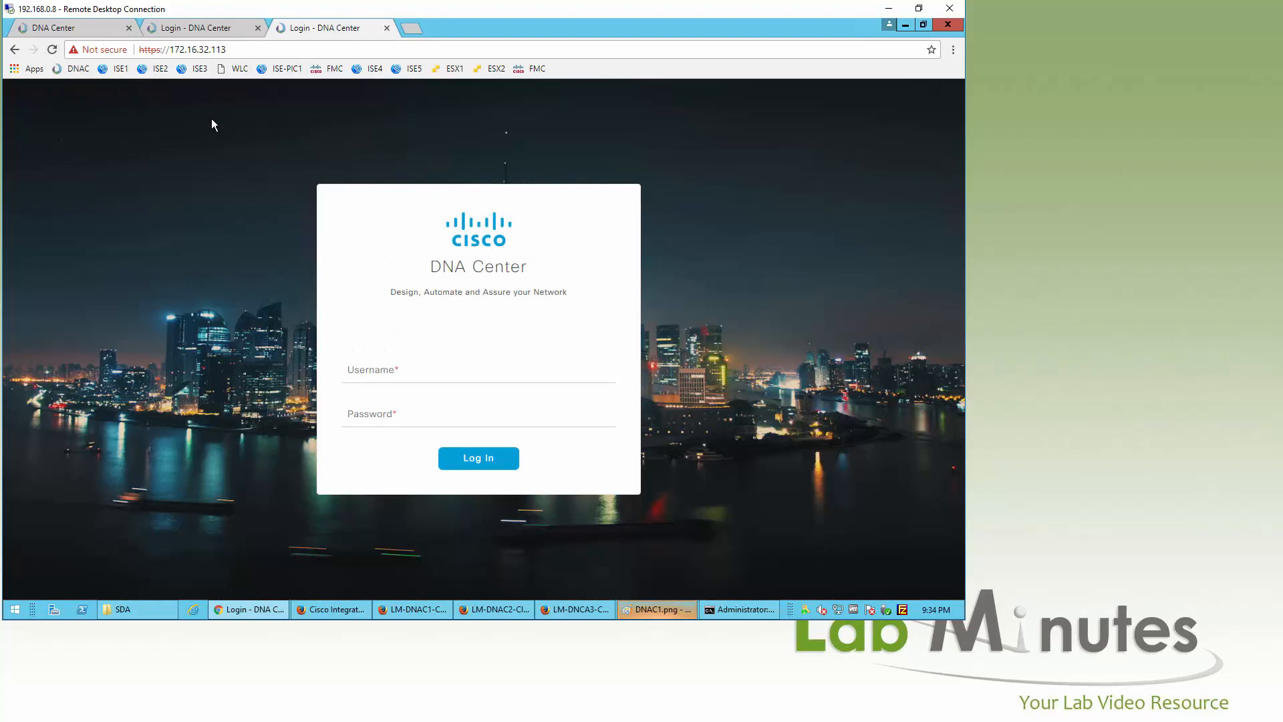
click(68, 30)
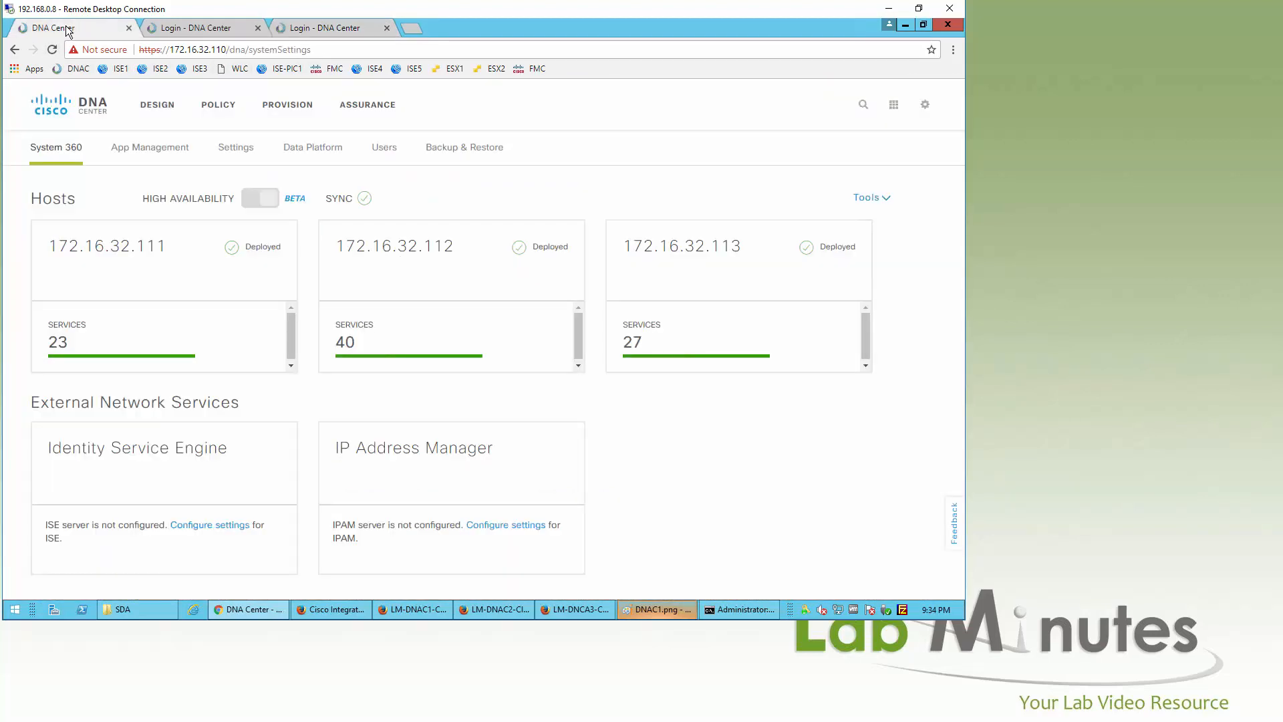